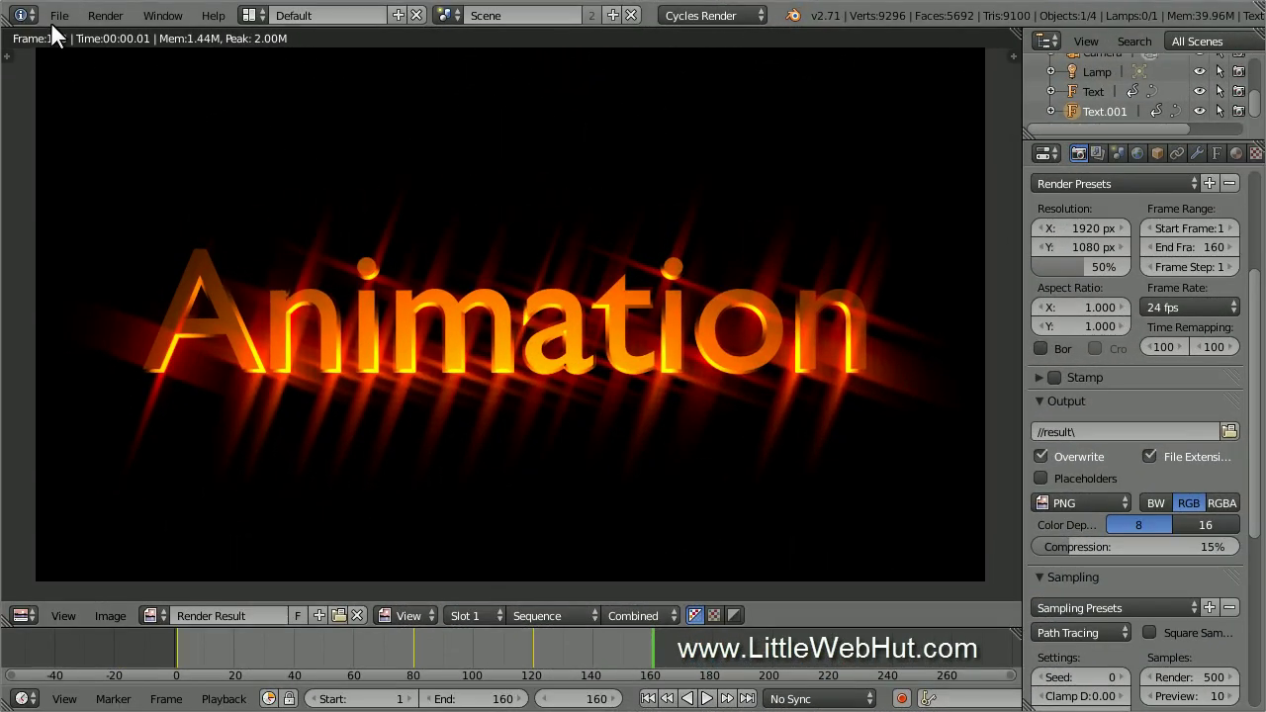
Step: Reload the default startup file to start a fresh scene
left_click(57, 18)
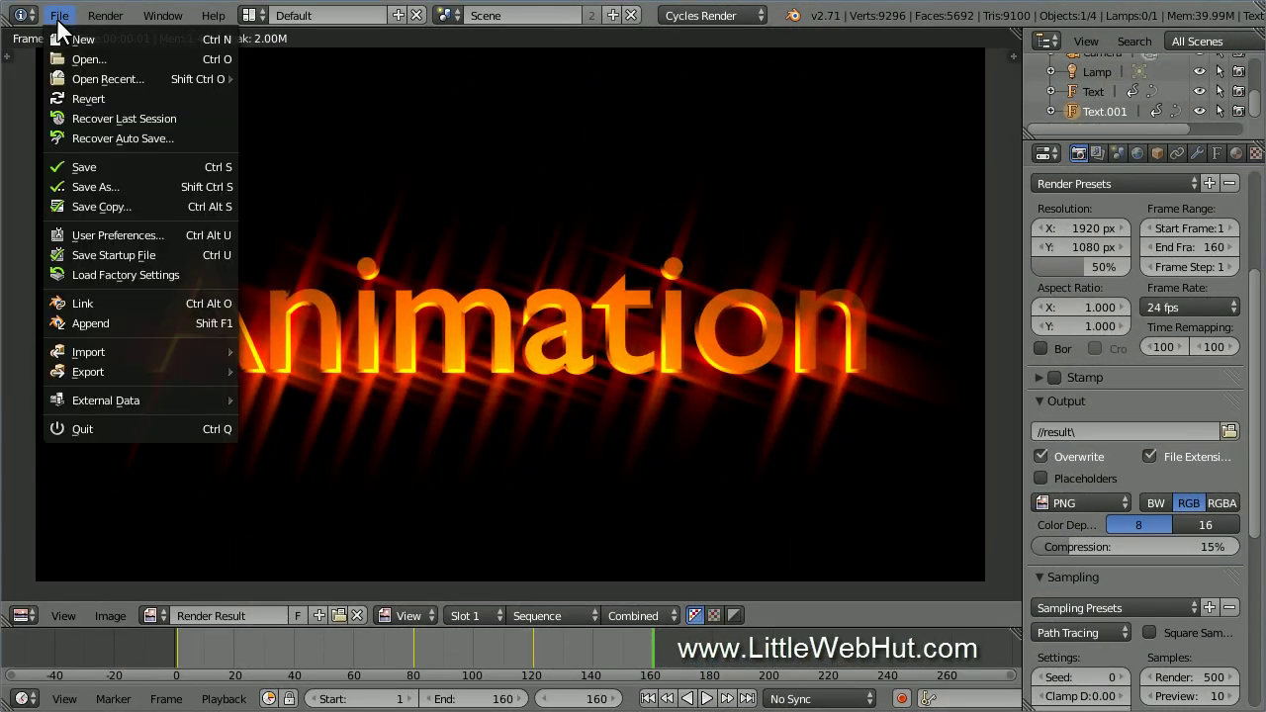
left_click(129, 37)
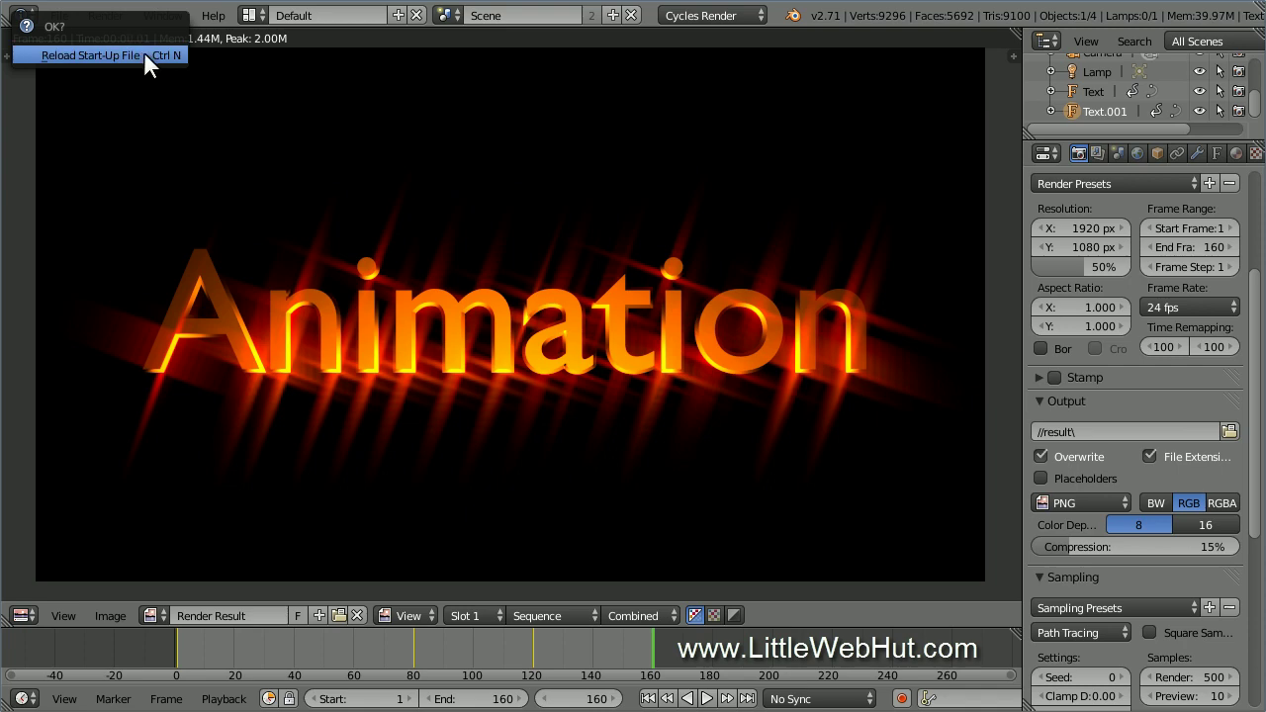
left_click(143, 56)
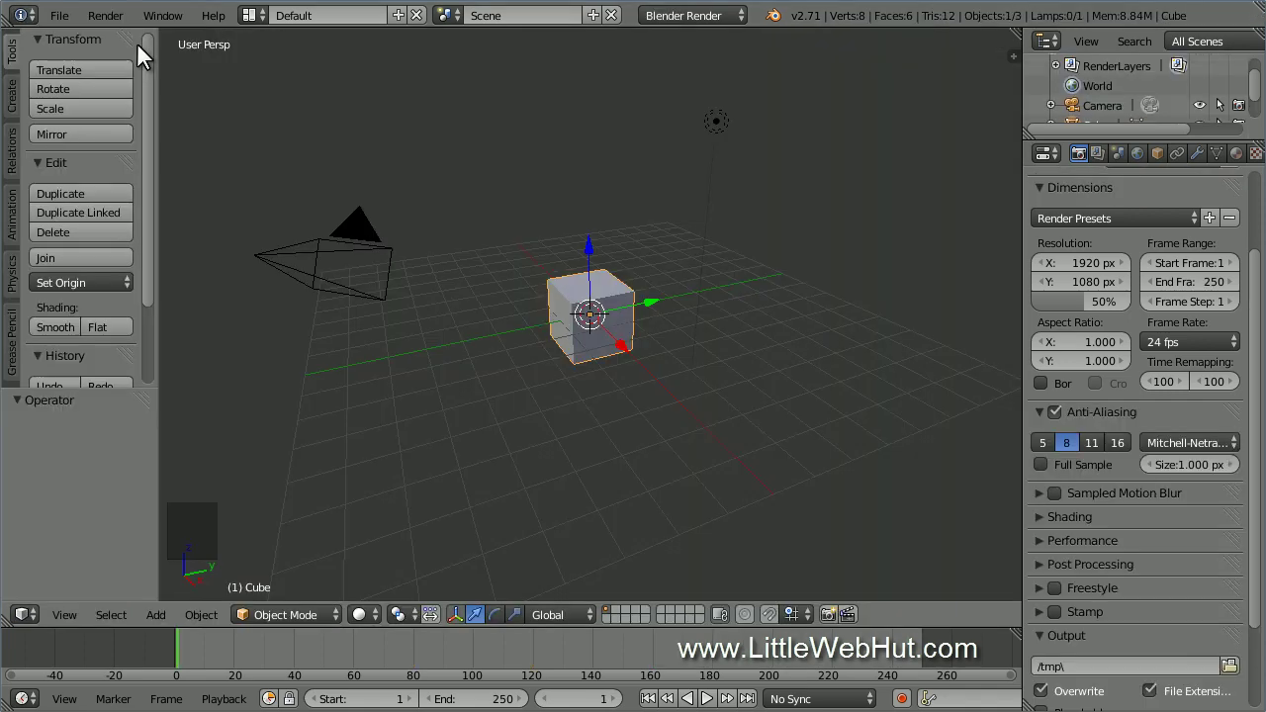
Step: Delete the default cube, leaving only the camera and lamp
right_click(560, 326)
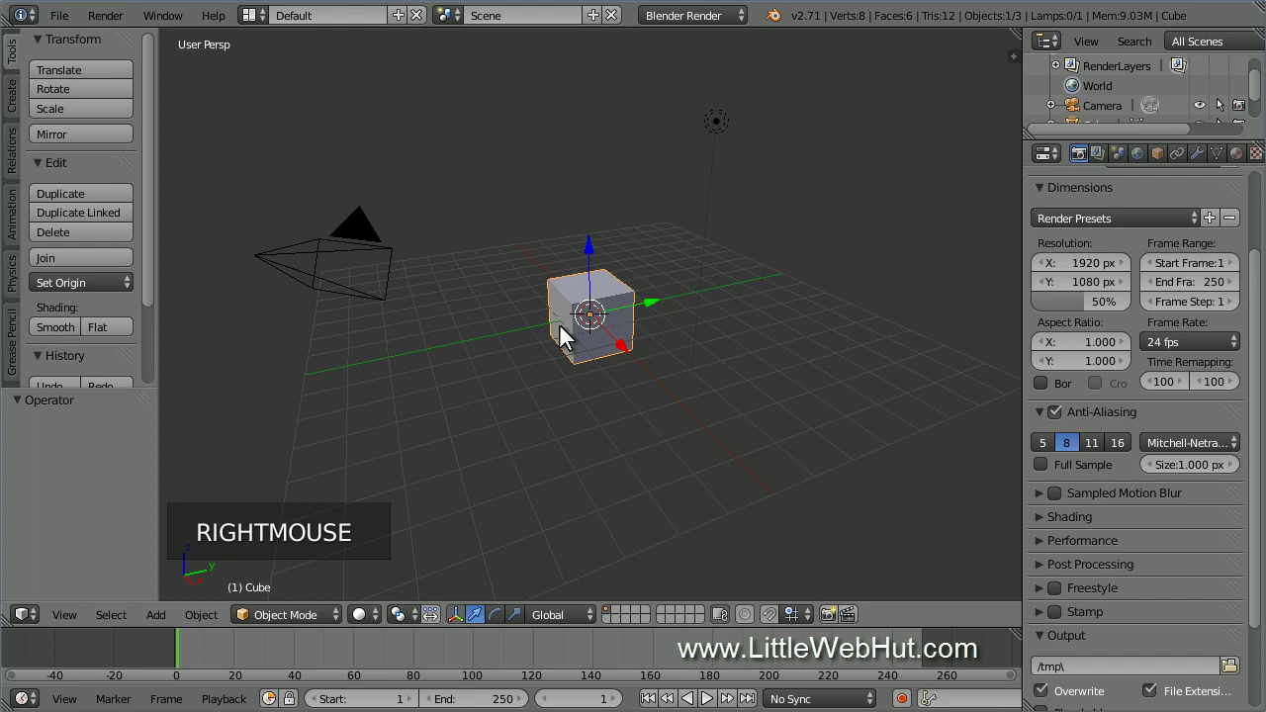
key("x")
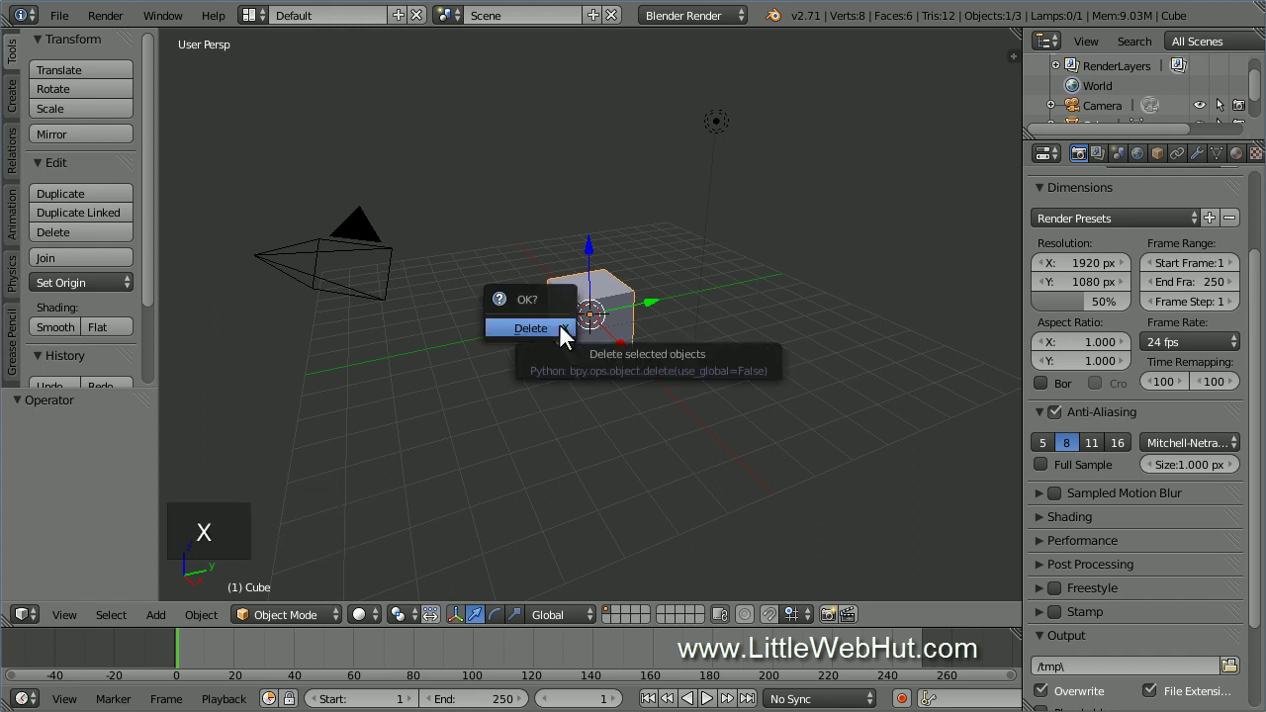
left_click(559, 326)
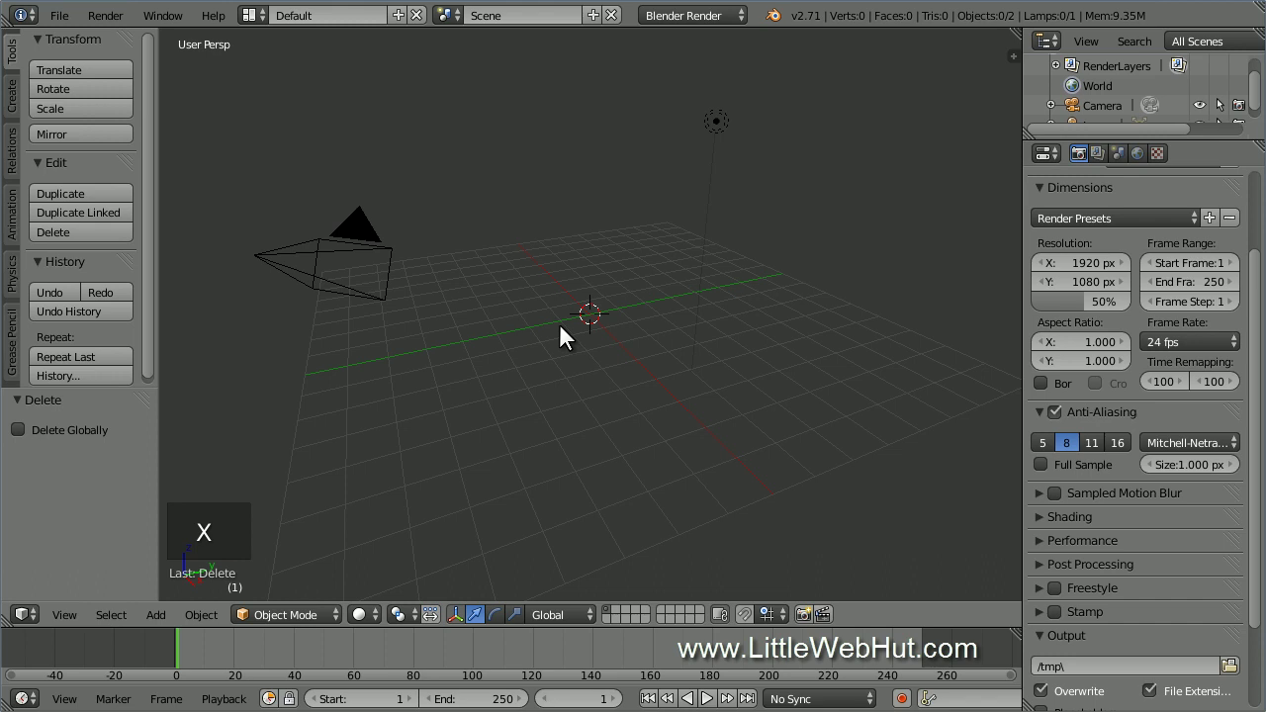
key("shift+a")
mouse_move(560, 327)
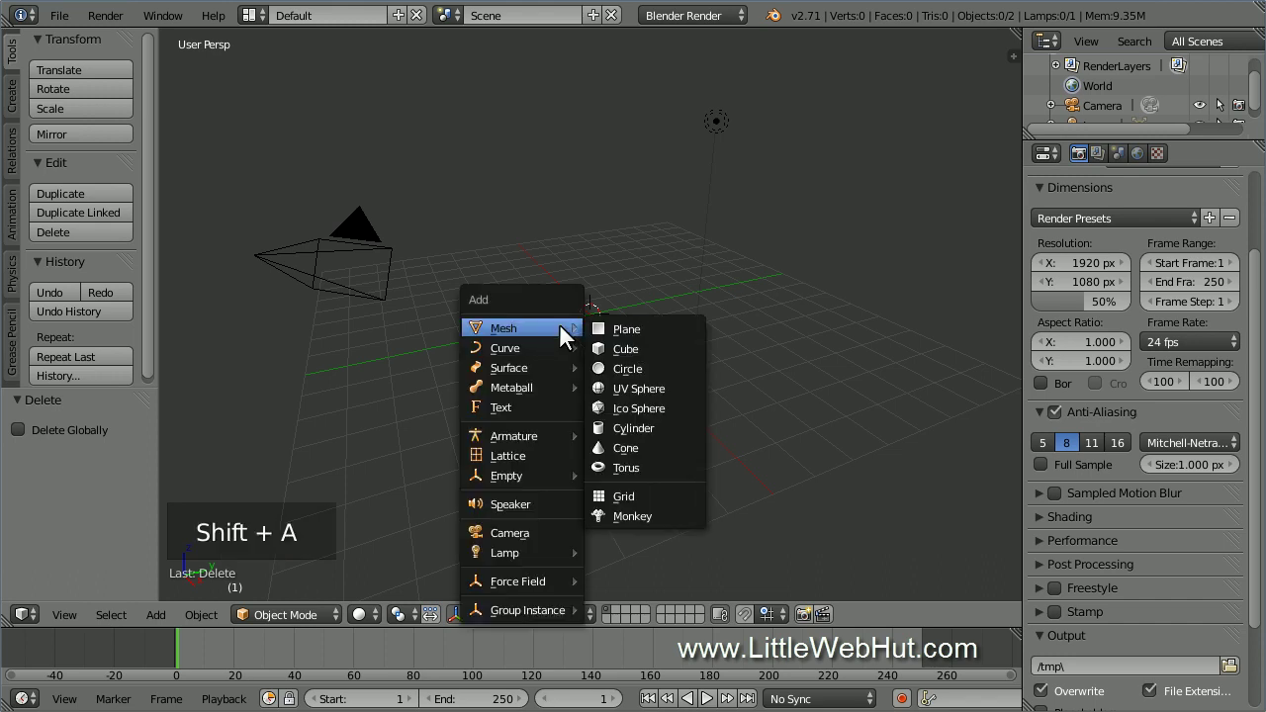
Step: Add a text object at the scene centre and rotate it 90° about X to stand upright
left_click(539, 405)
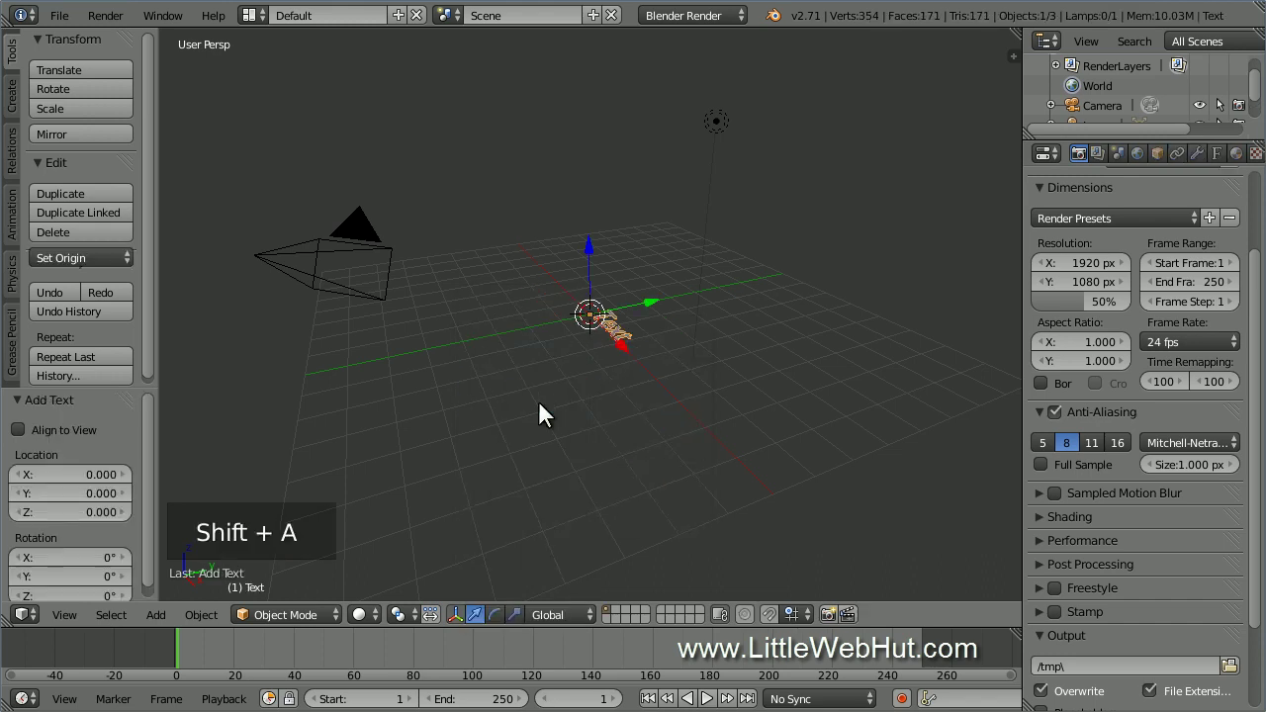
scroll(539, 405, "up", 3)
scroll(539, 404, "up", 2)
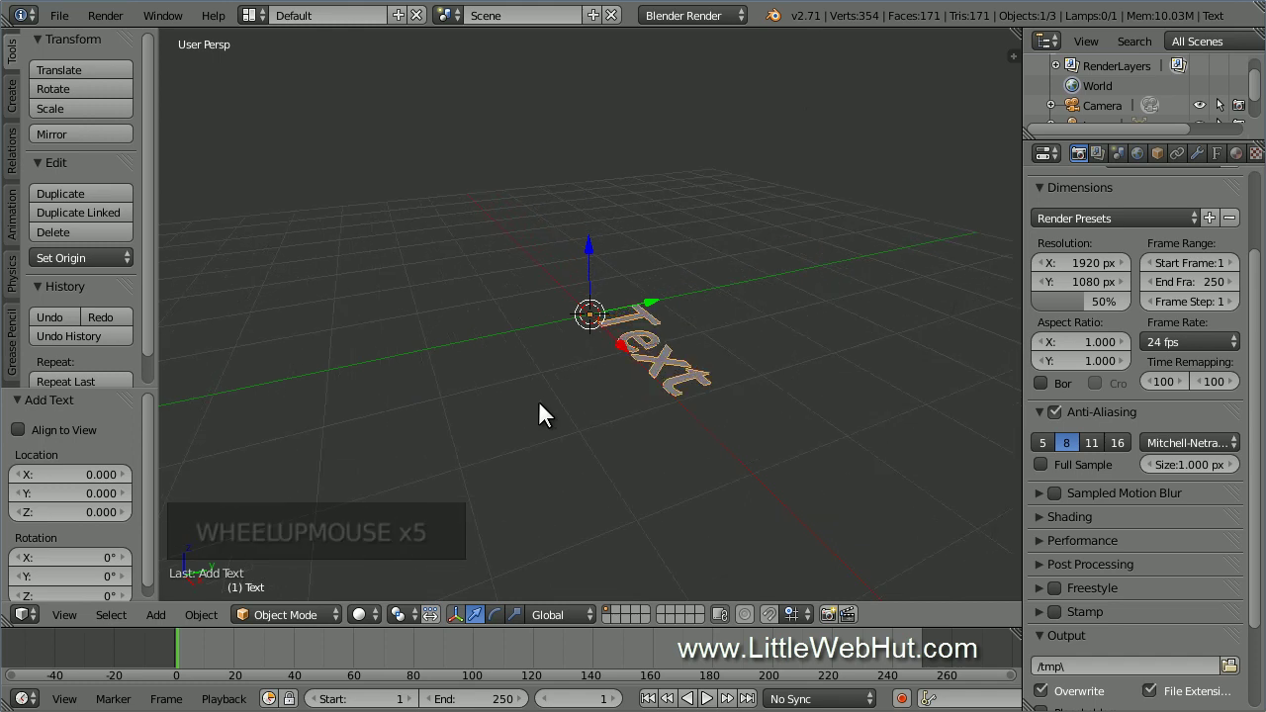
key("r")
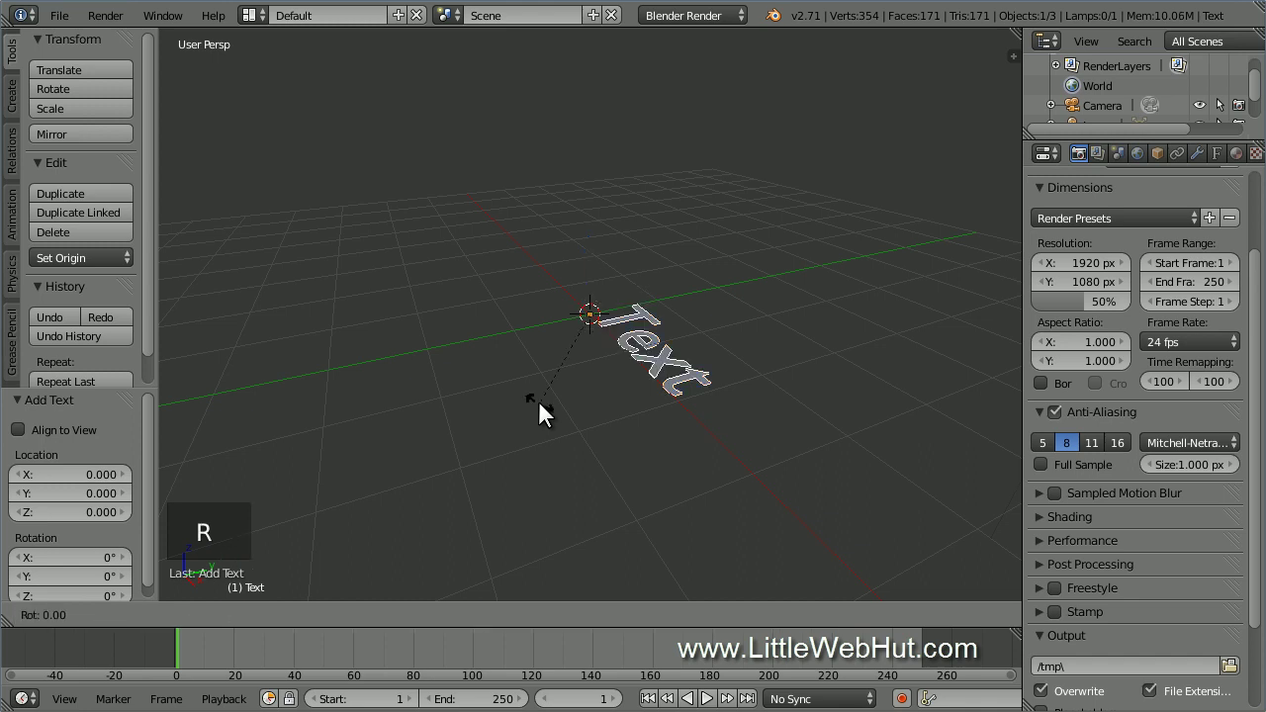
type("x90")
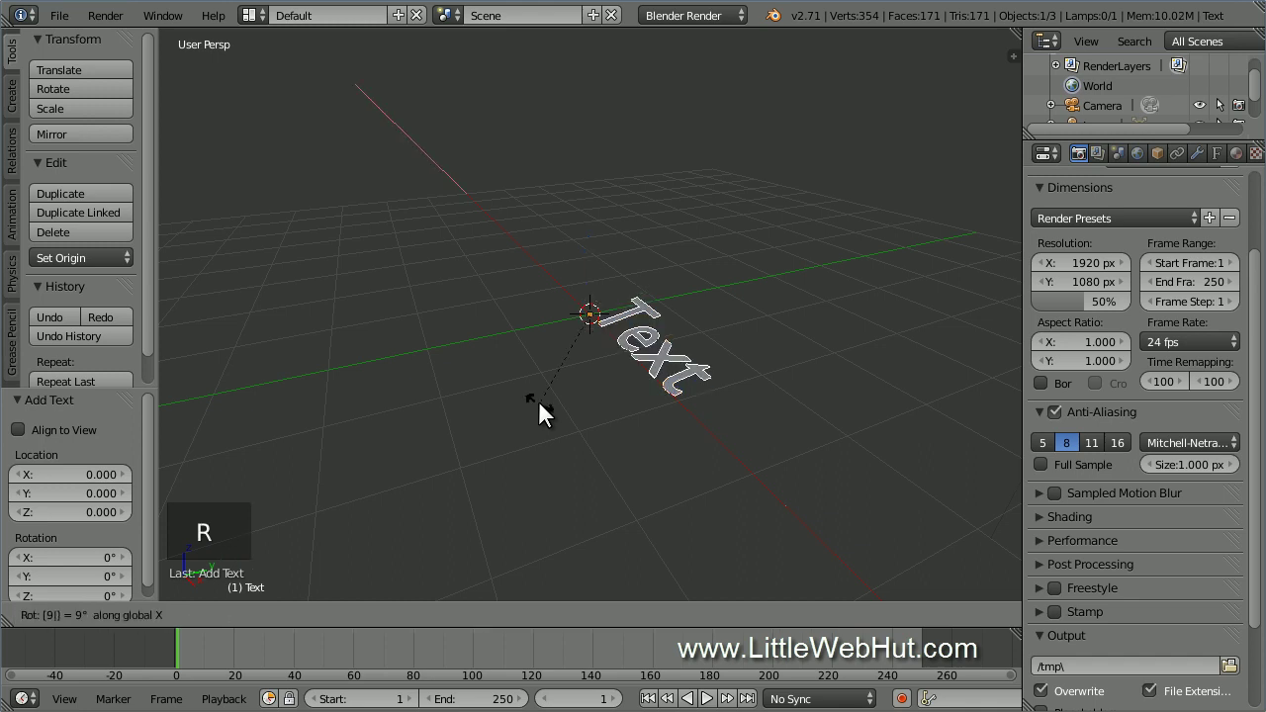
key("Return")
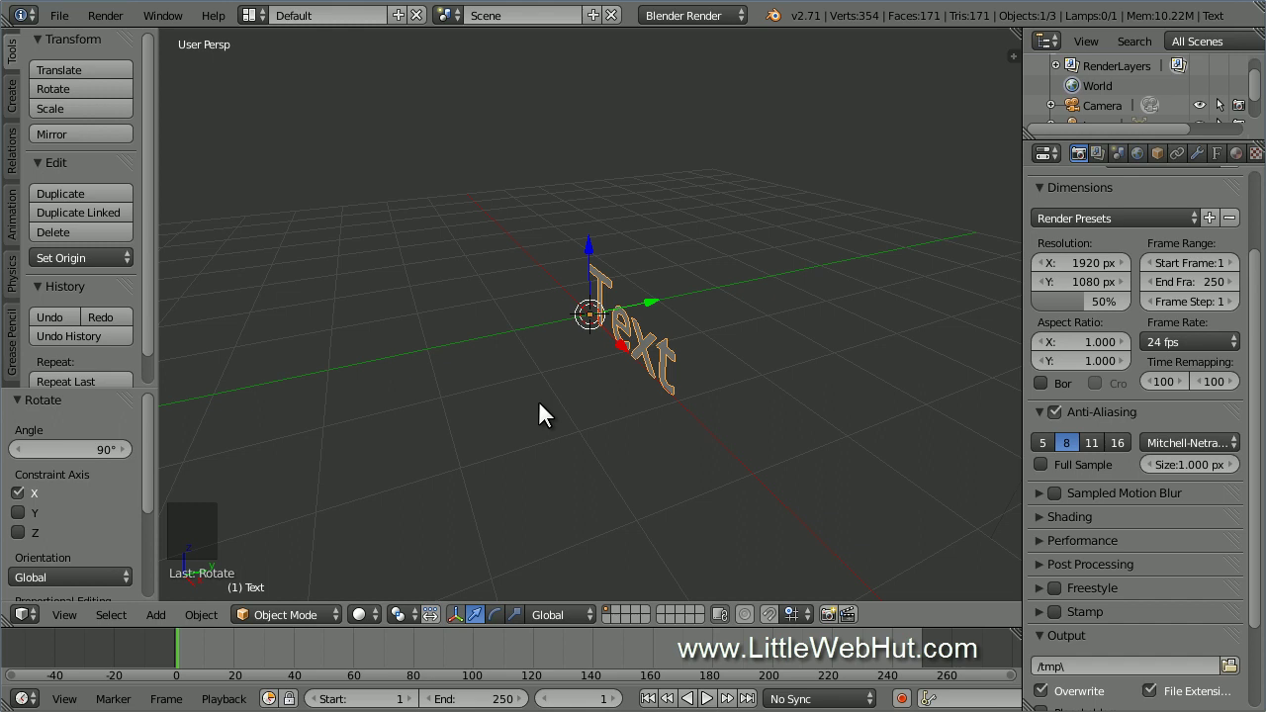
key("Tab")
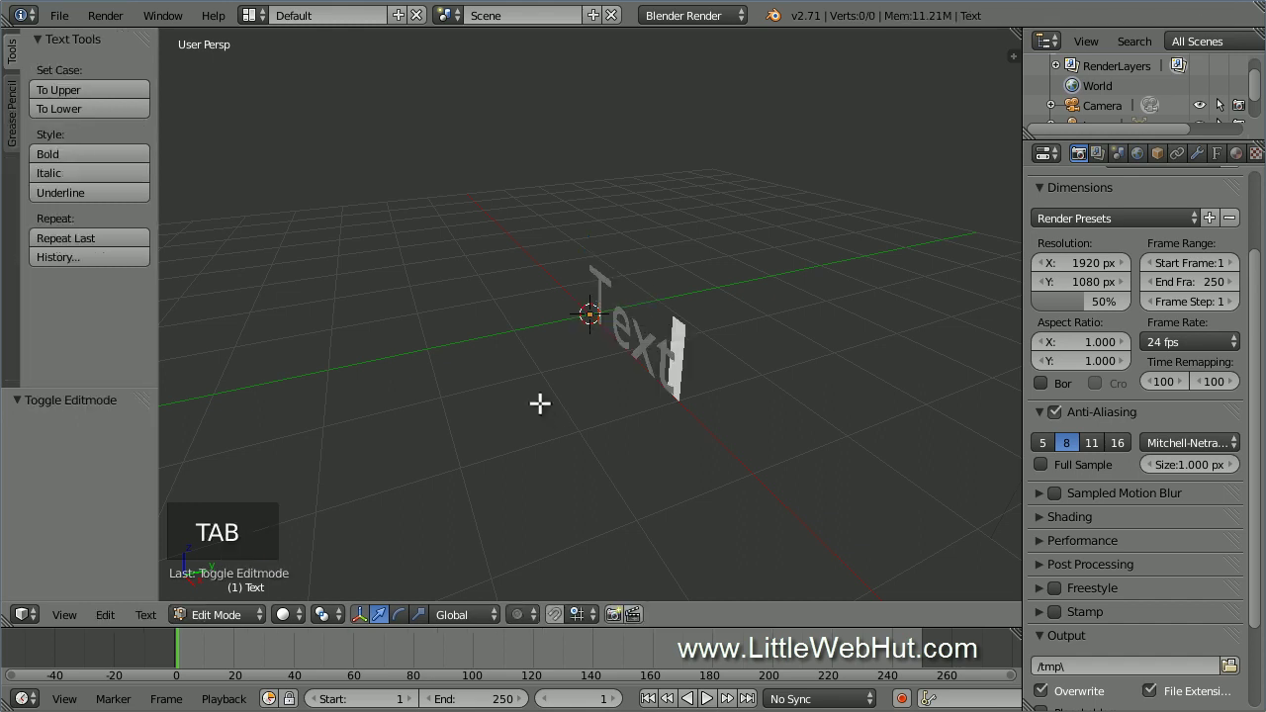
Step: Replace the default word 'Text' with 'Blender' in the 3D text
key("BackSpace")
key("BackSpace")
key("BackSpace")
key("BackSpace")
key("BackSpace")
key("BackSpace")
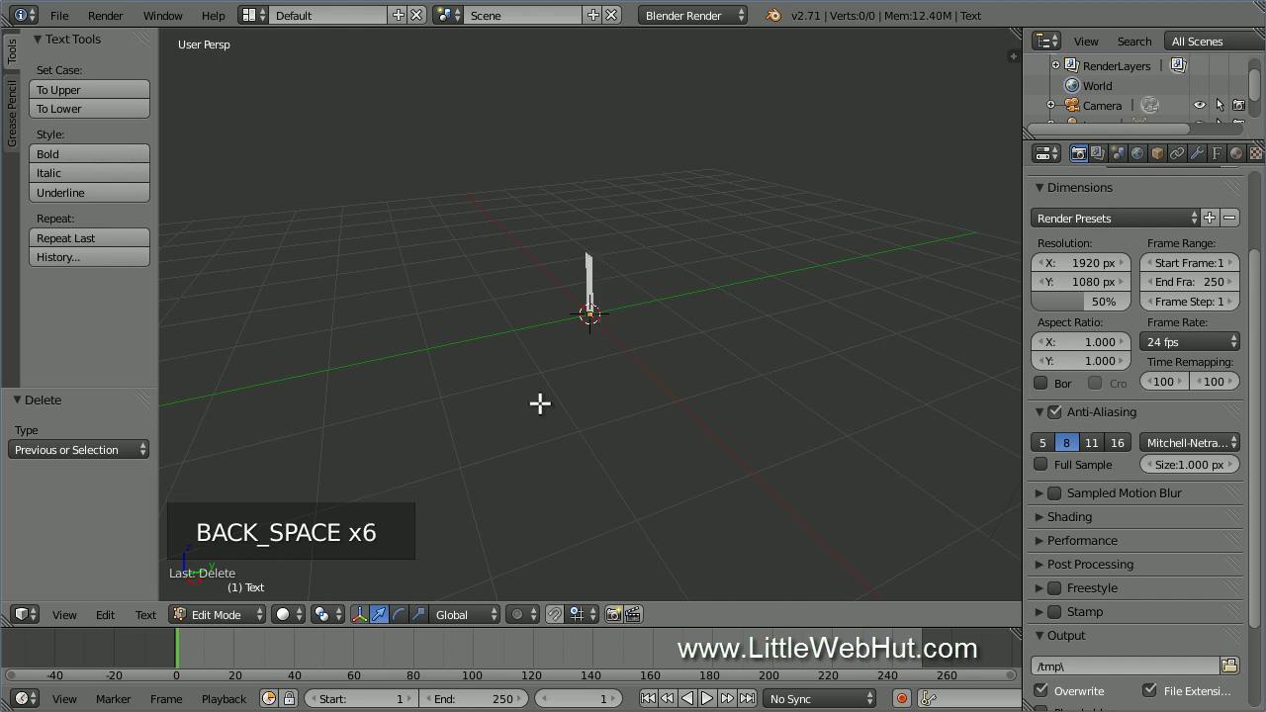
type("Blen")
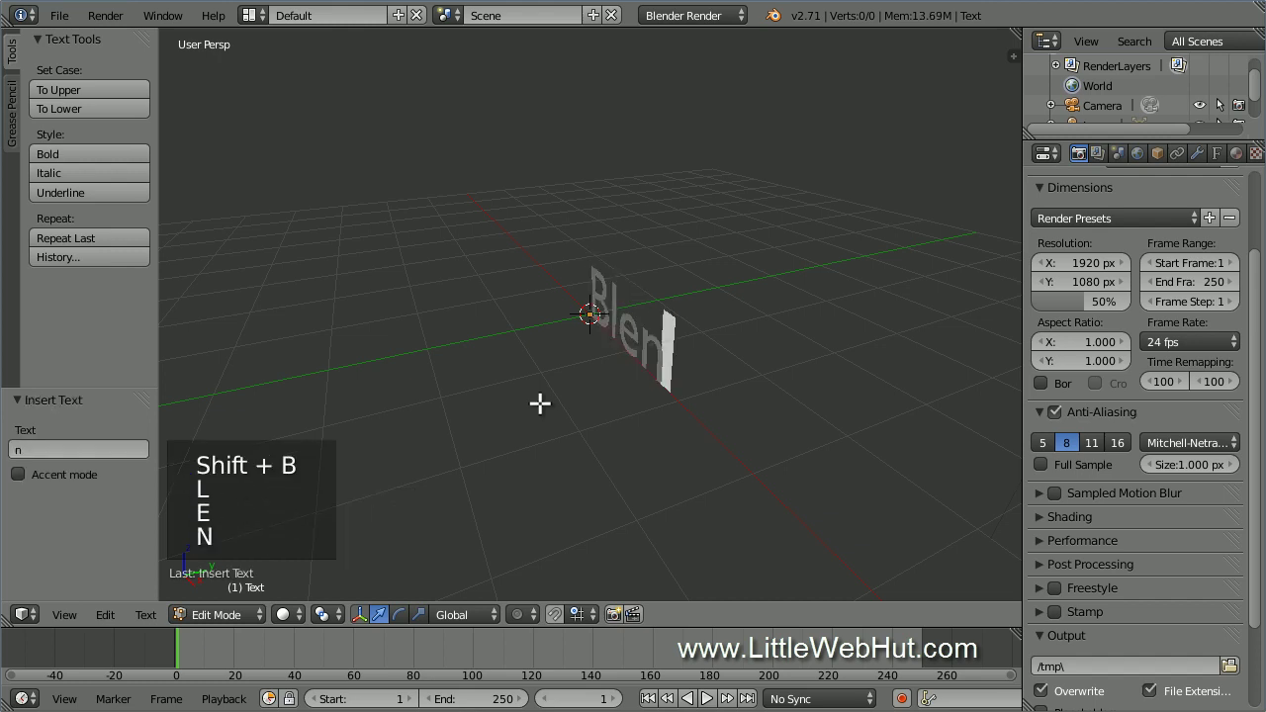
type("der")
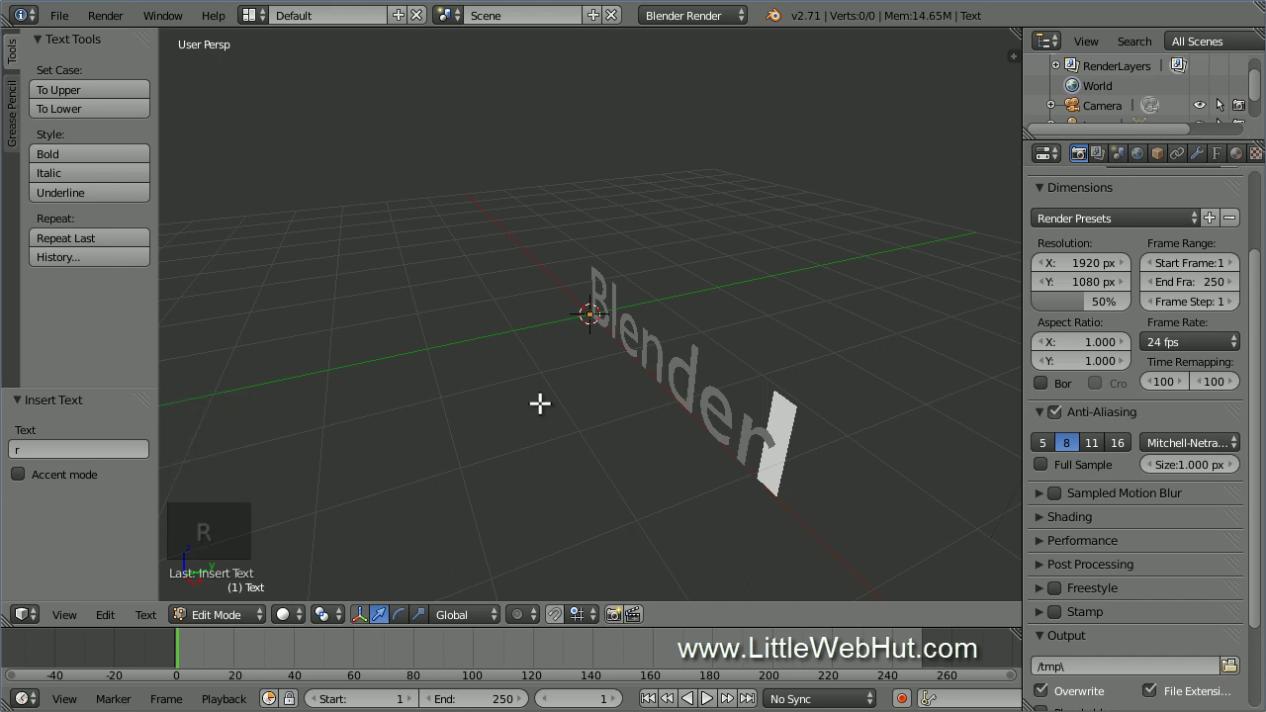
key("Tab")
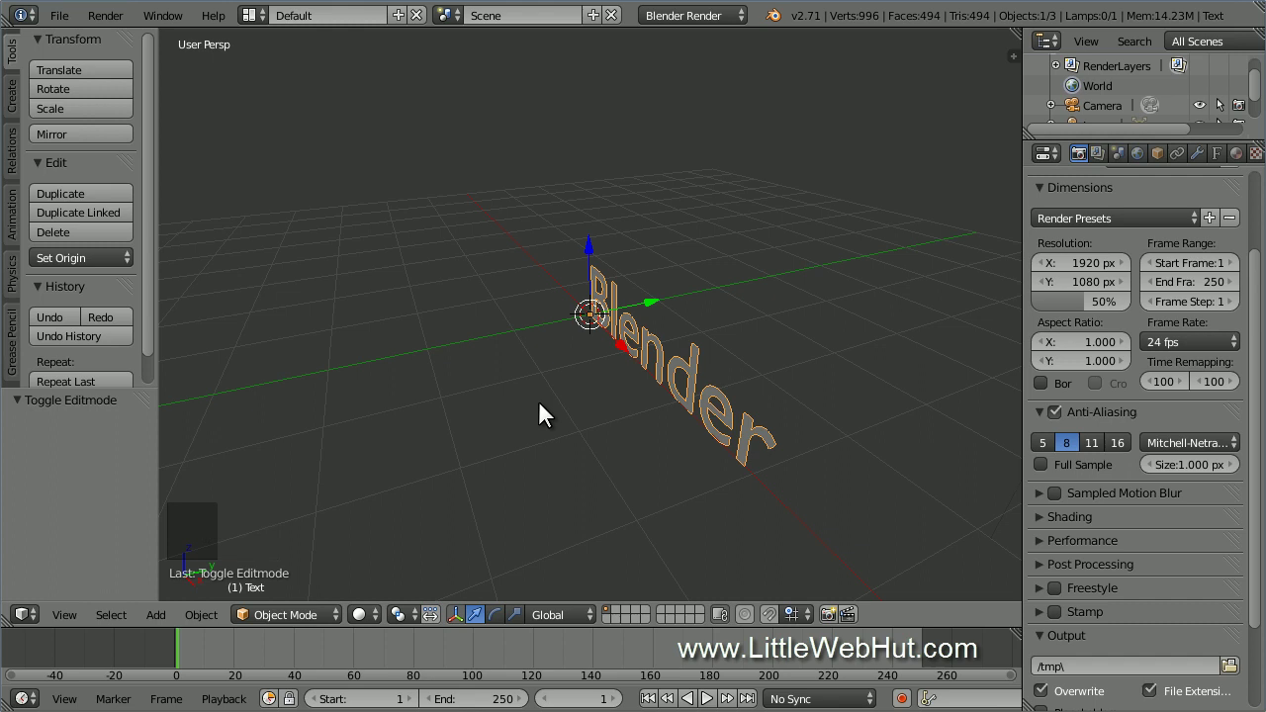
Step: Give the text 0.1 extrusion and 0.02 bevel depth, then duplicate it in place as Text.001
left_click(1216, 154)
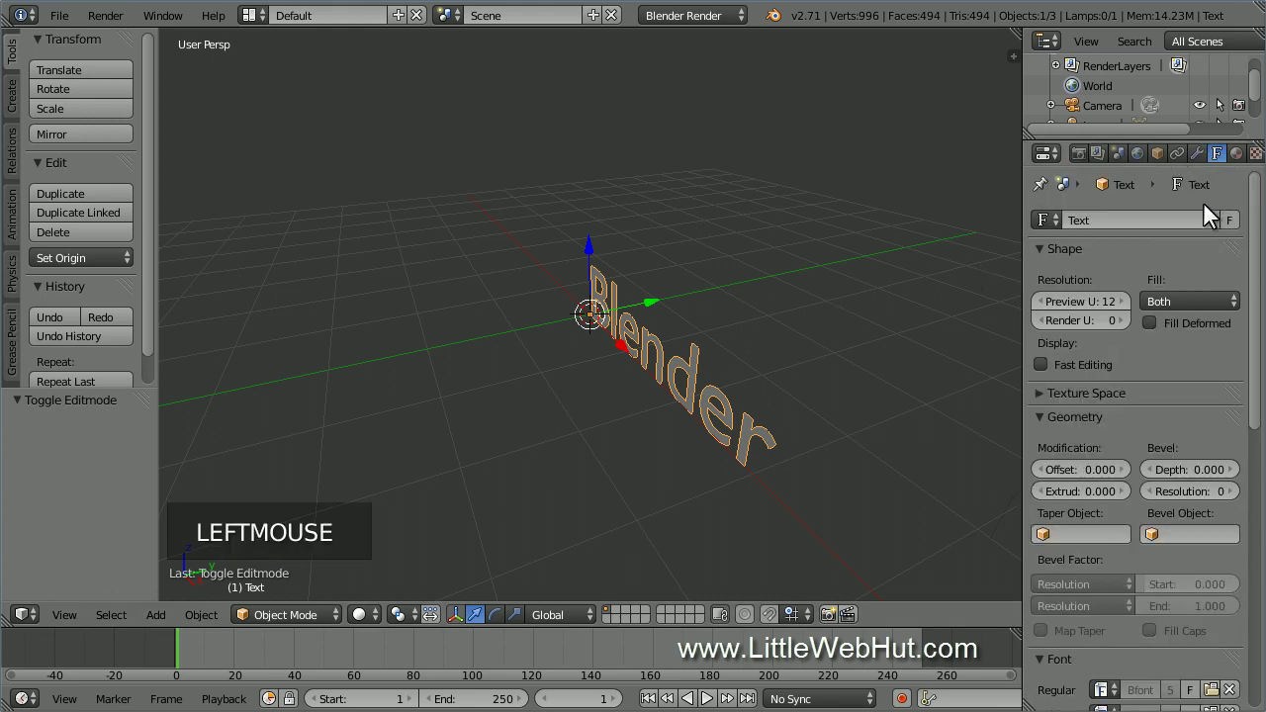
double_click(1087, 490)
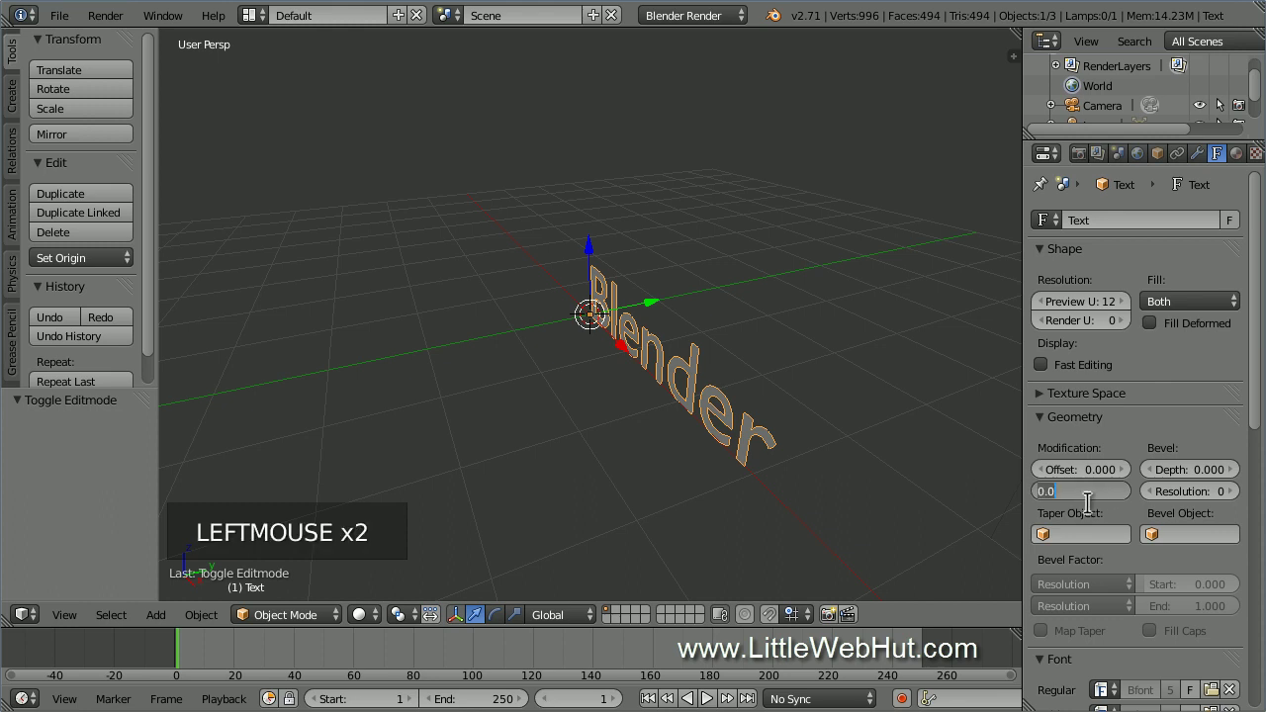
type("1")
key("Return")
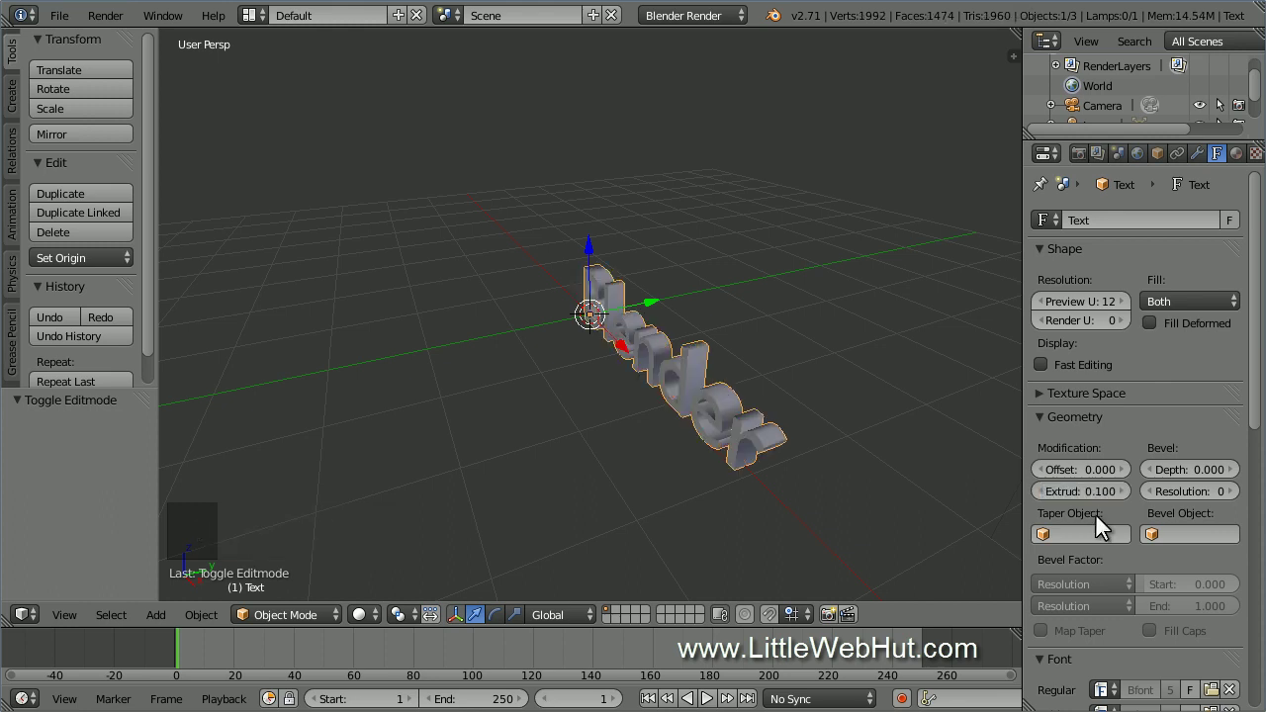
left_click(1202, 466)
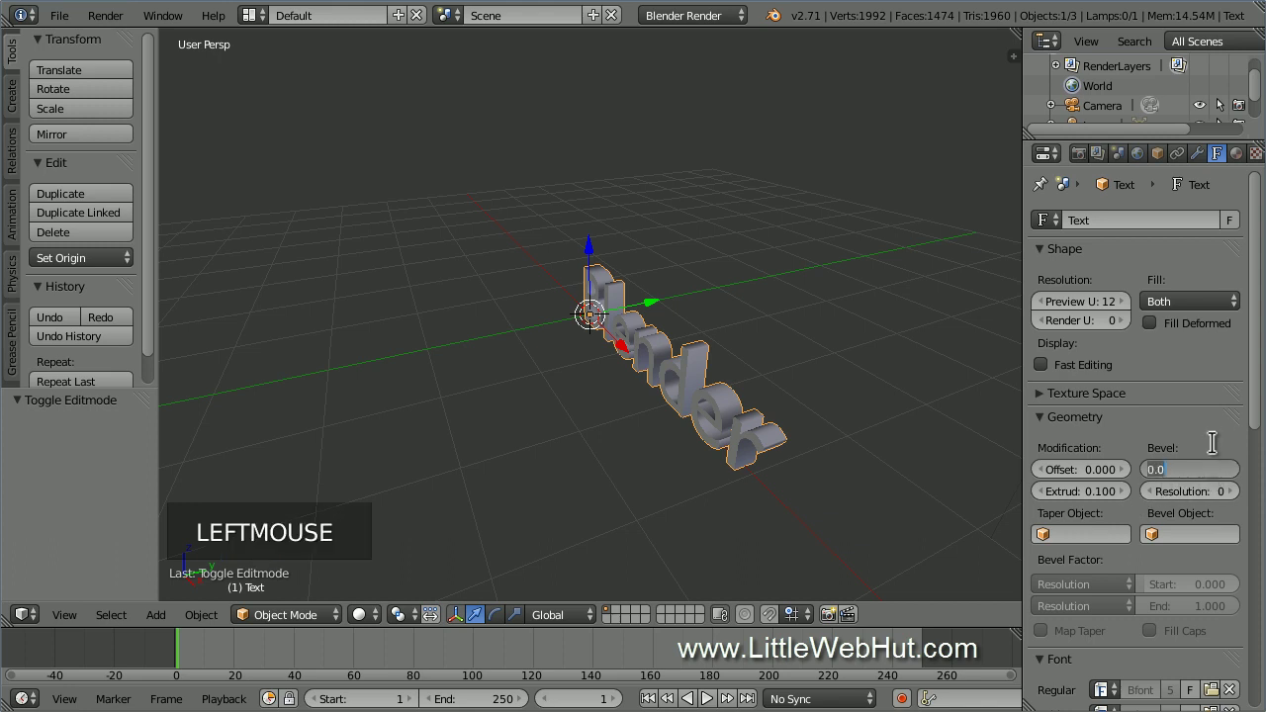
type(".02")
key("Return")
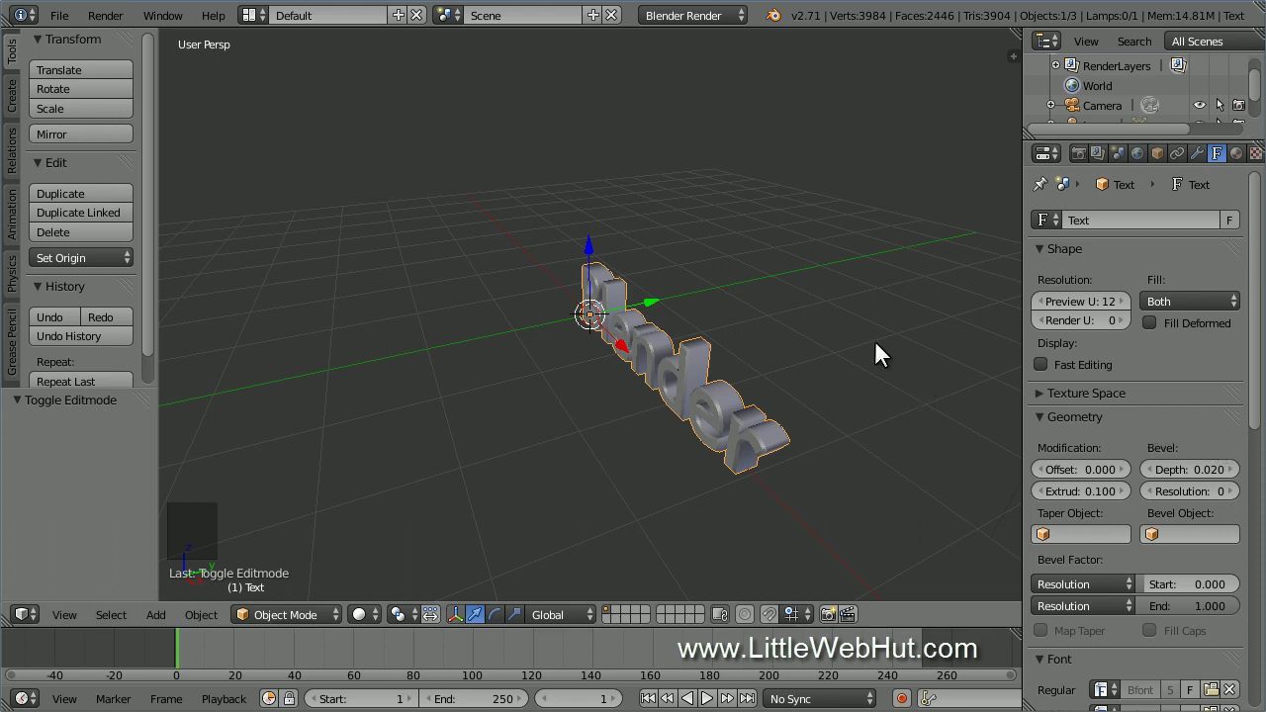
key("shift+d")
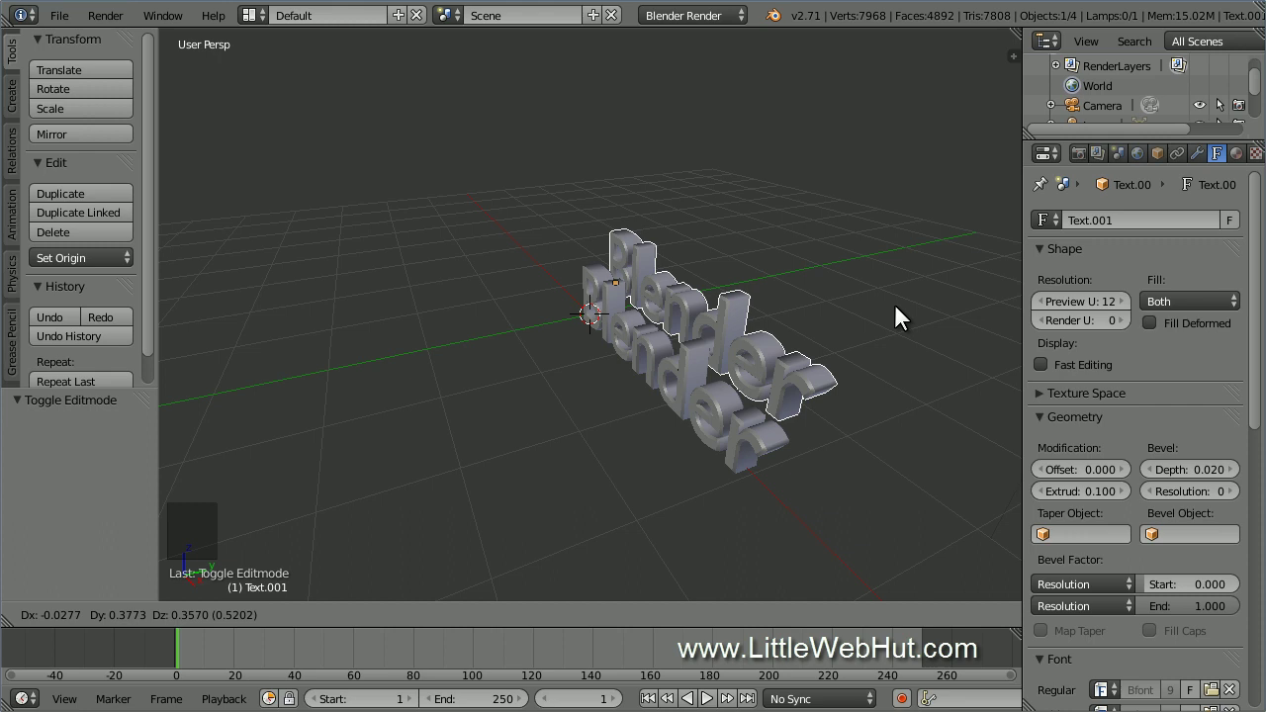
right_click(895, 307)
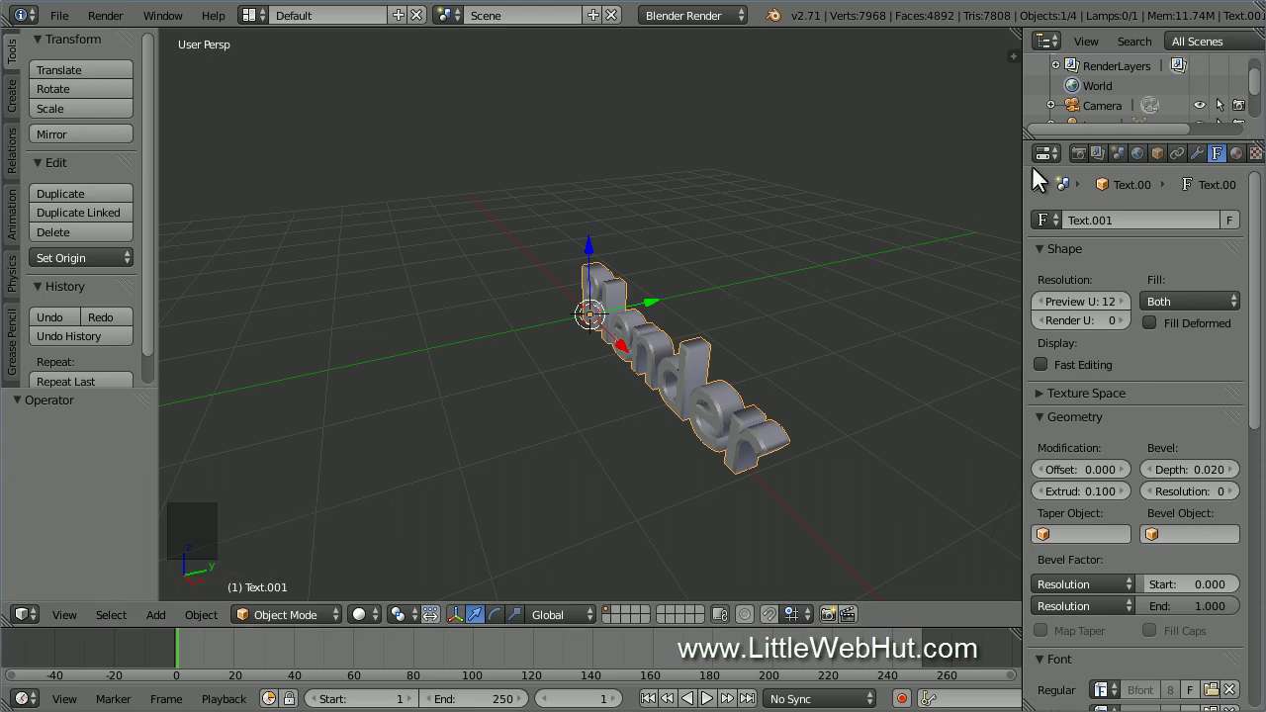
Step: Hide the original Text object in the Outliner and select the duplicate Text.001
left_click(1254, 79)
left_click_drag(1253, 79, 1254, 116)
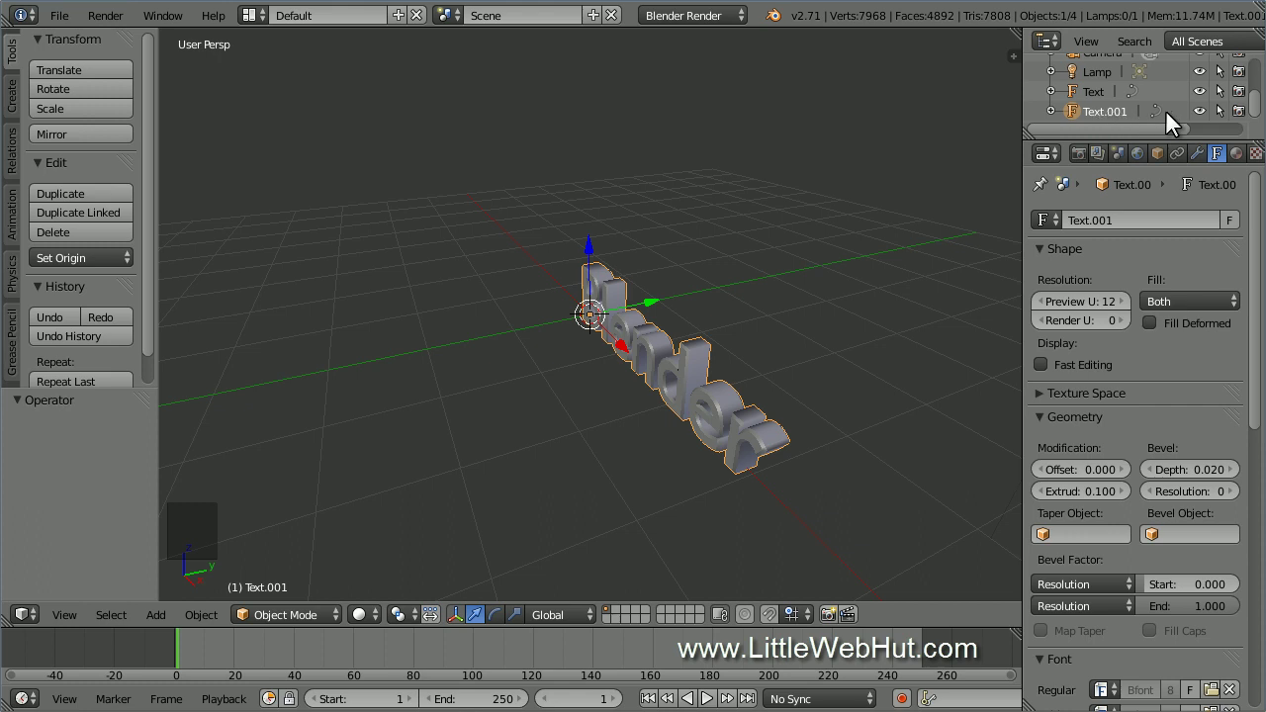
left_click(1093, 89)
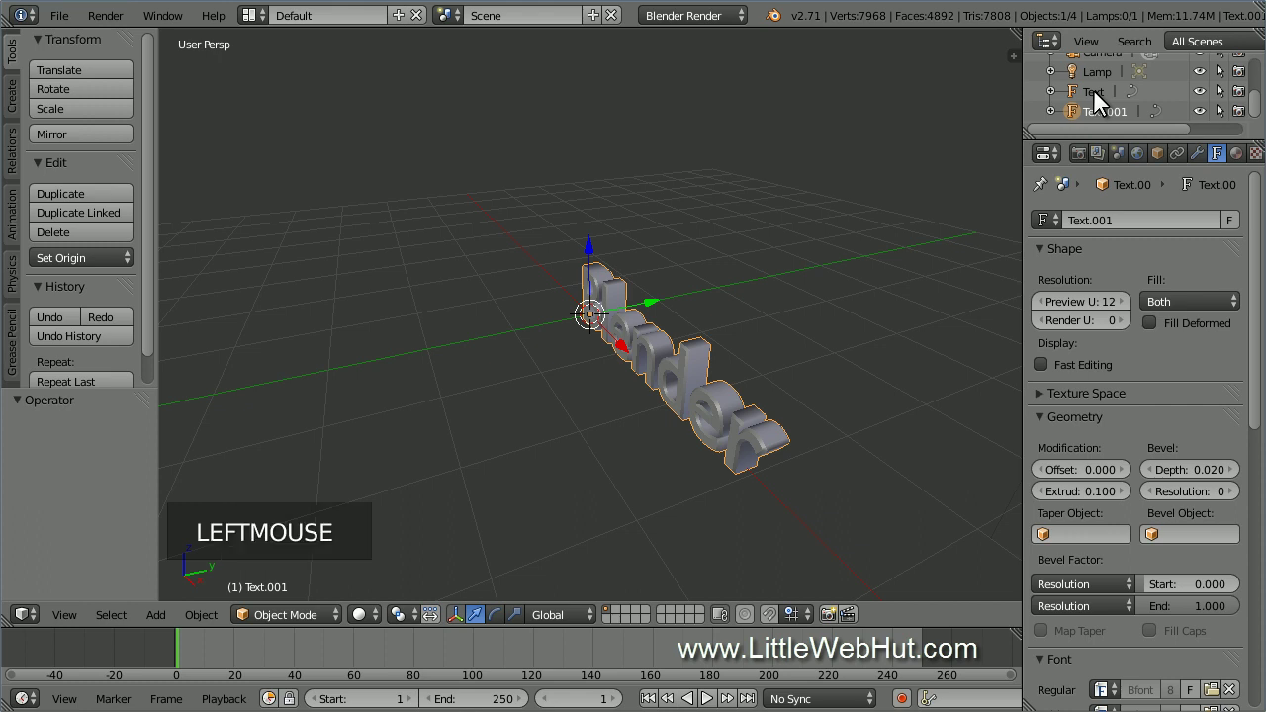
left_click(1200, 90)
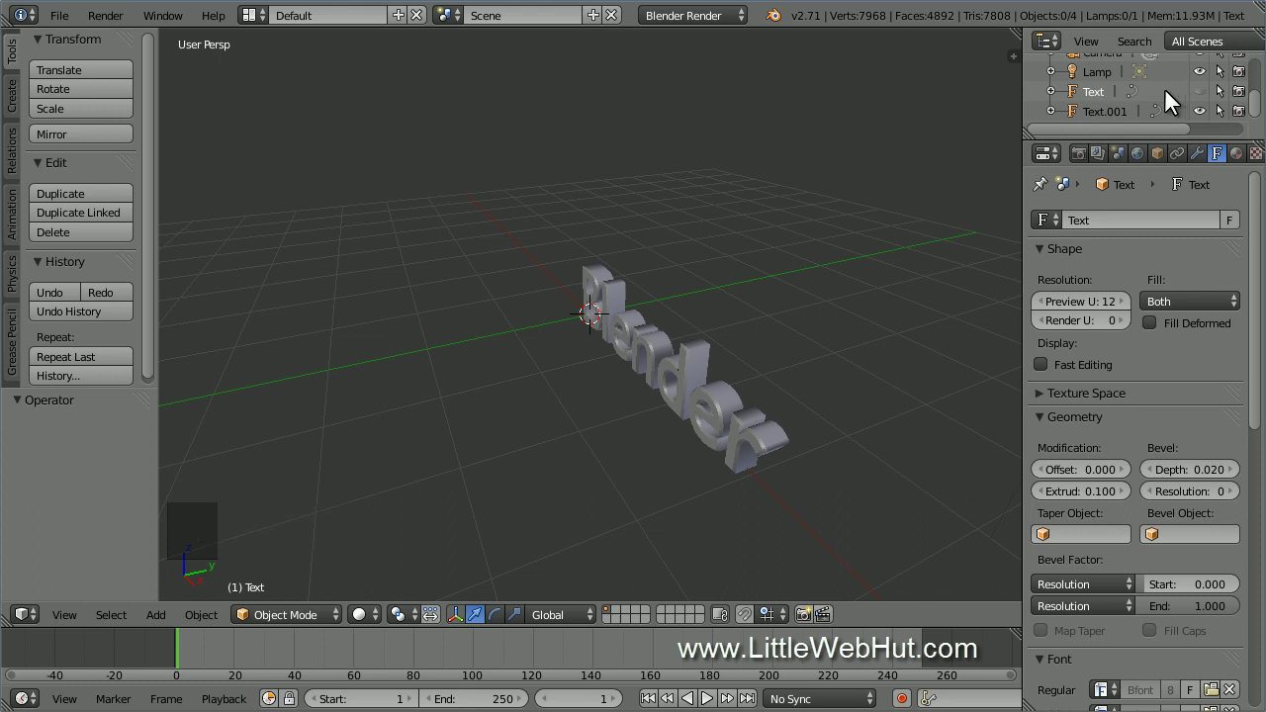
left_click(1108, 109)
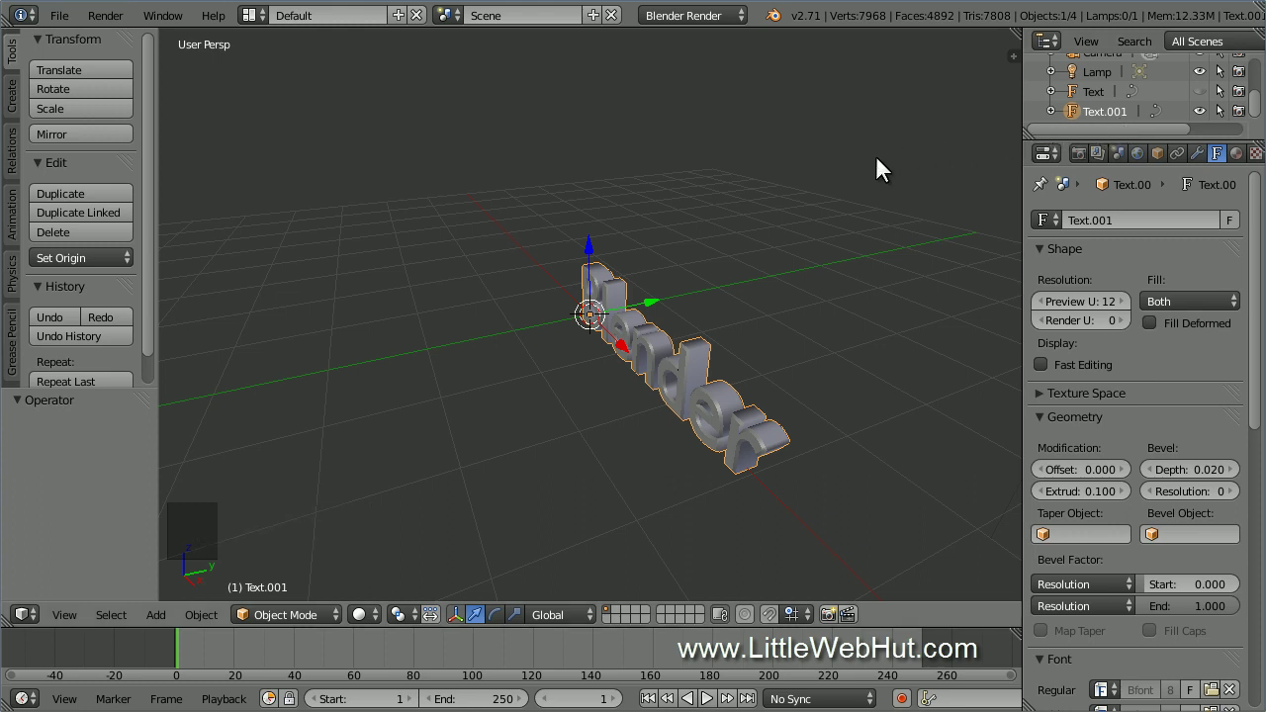
Step: Retype the duplicate as 'Animation' and make the original 'Blender' text visible again
key("Tab")
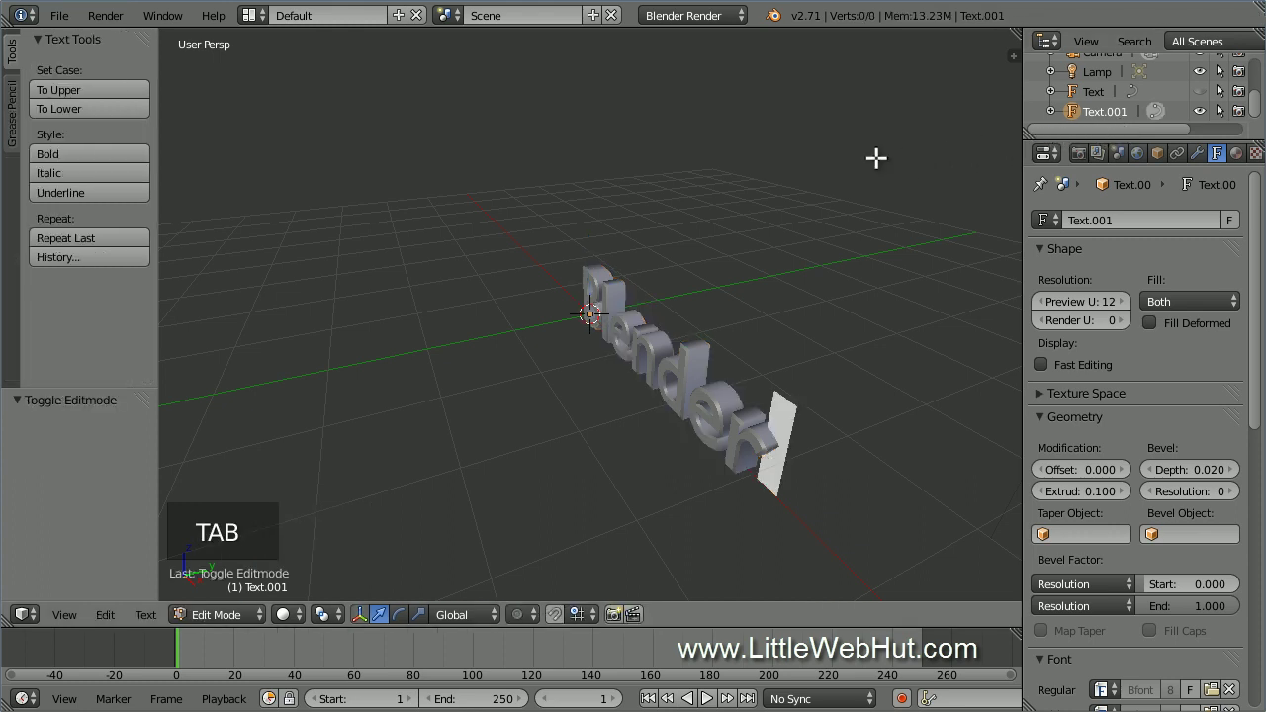
key("BackSpace")
key("BackSpace")
key("BackSpace")
key("BackSpace")
key("BackSpace")
key("BackSpace")
key("BackSpace")
key("BackSpace")
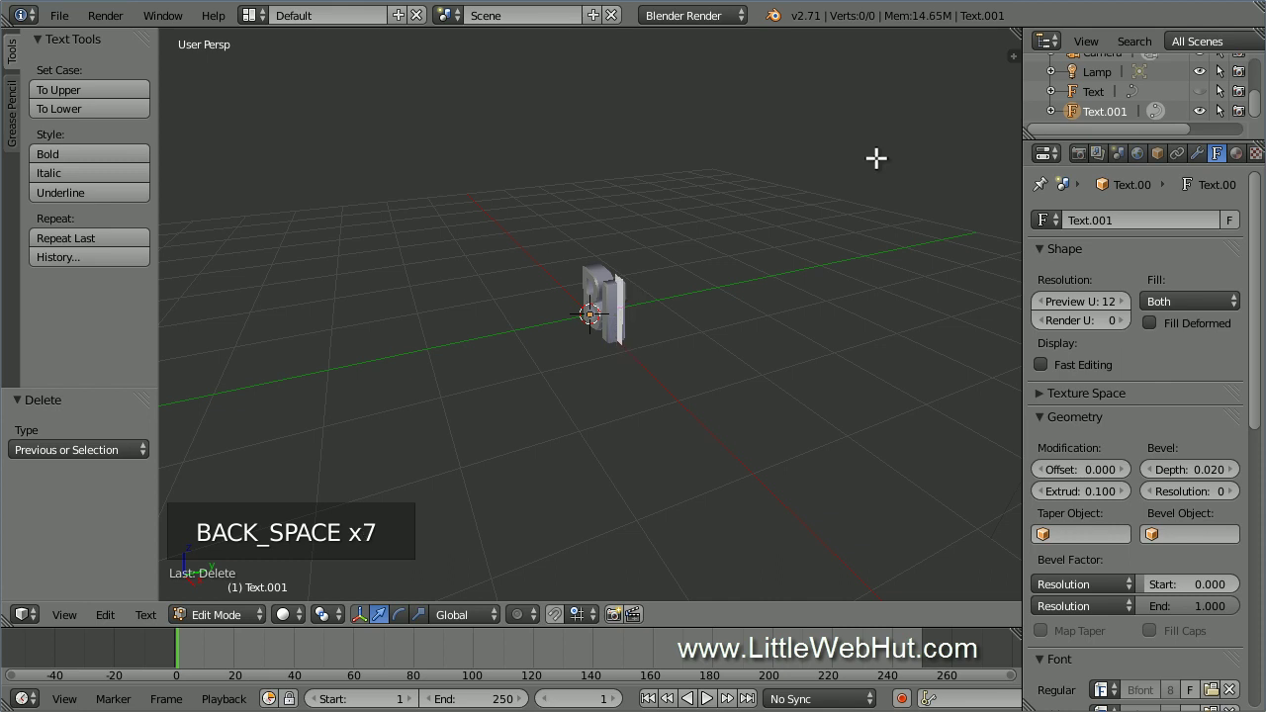
key("BackSpace")
type("Animati")
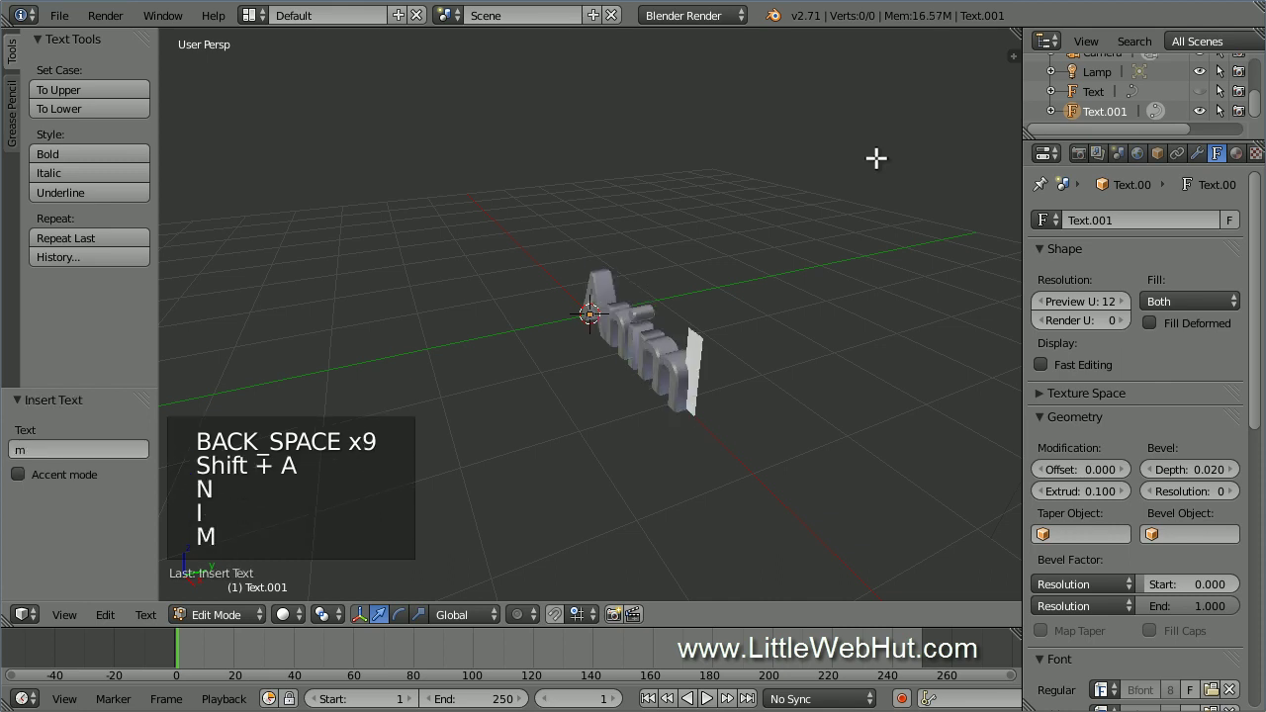
type("on")
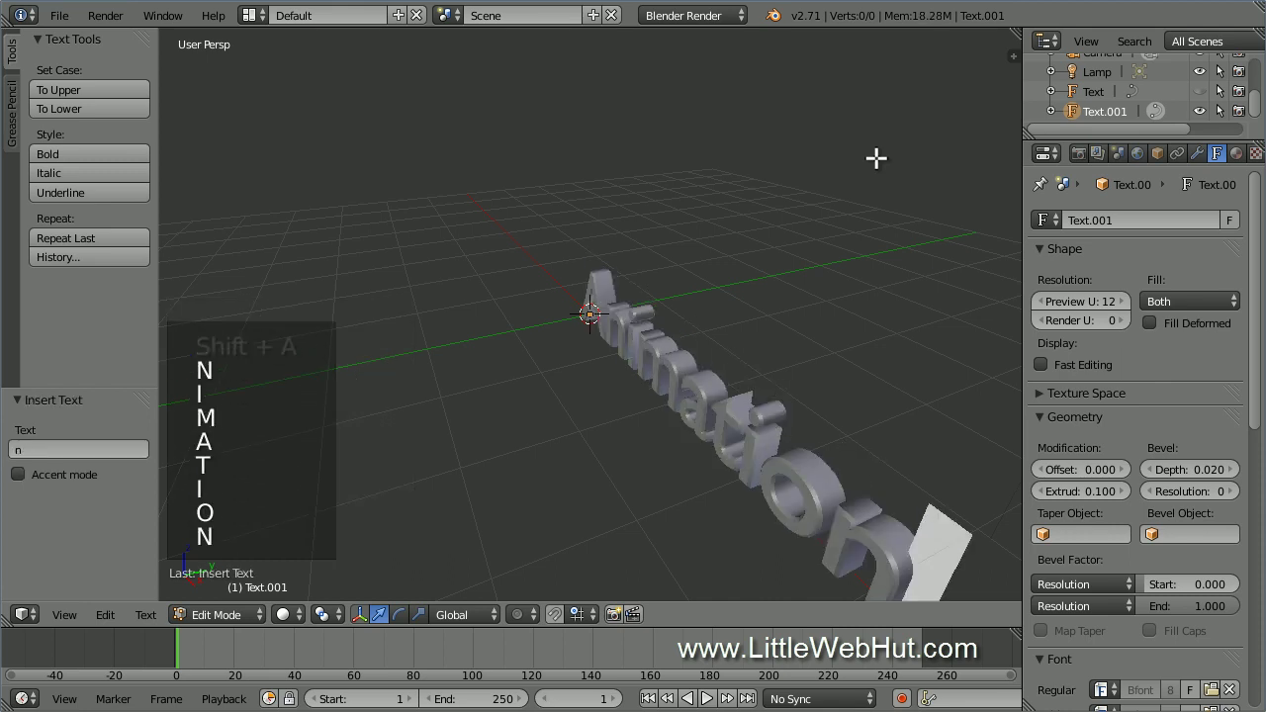
key("Tab")
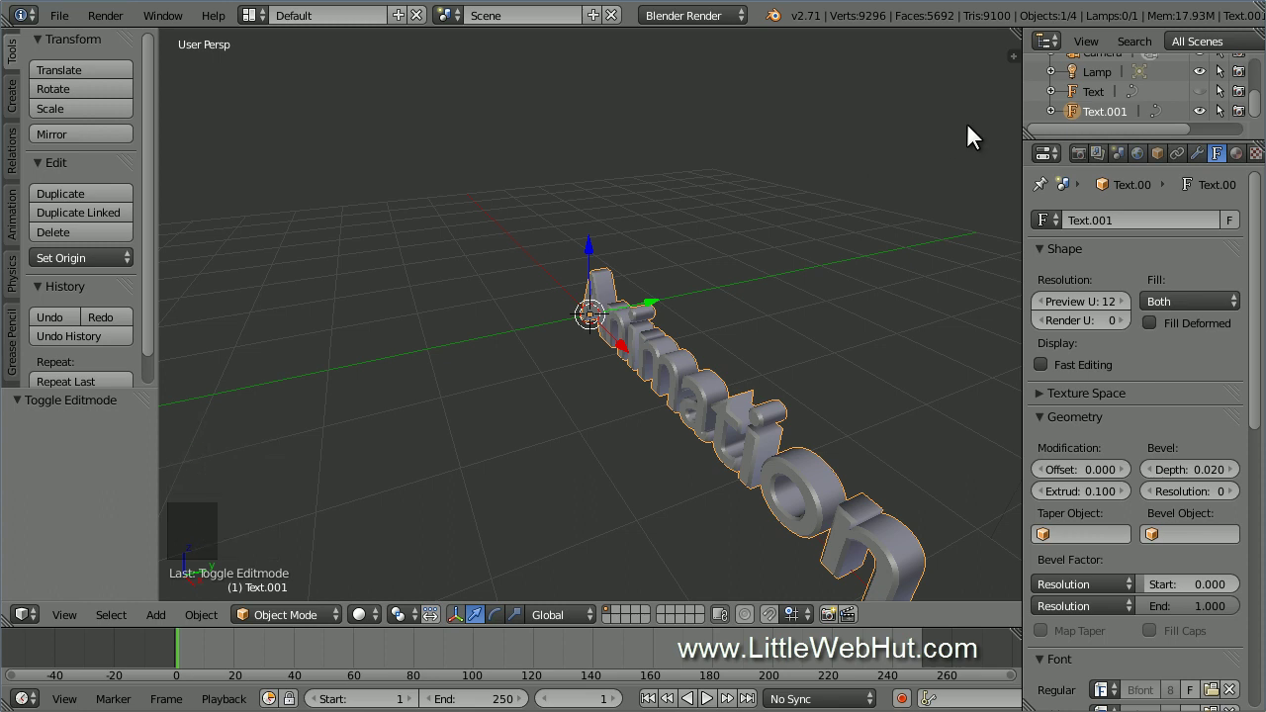
left_click(1200, 89)
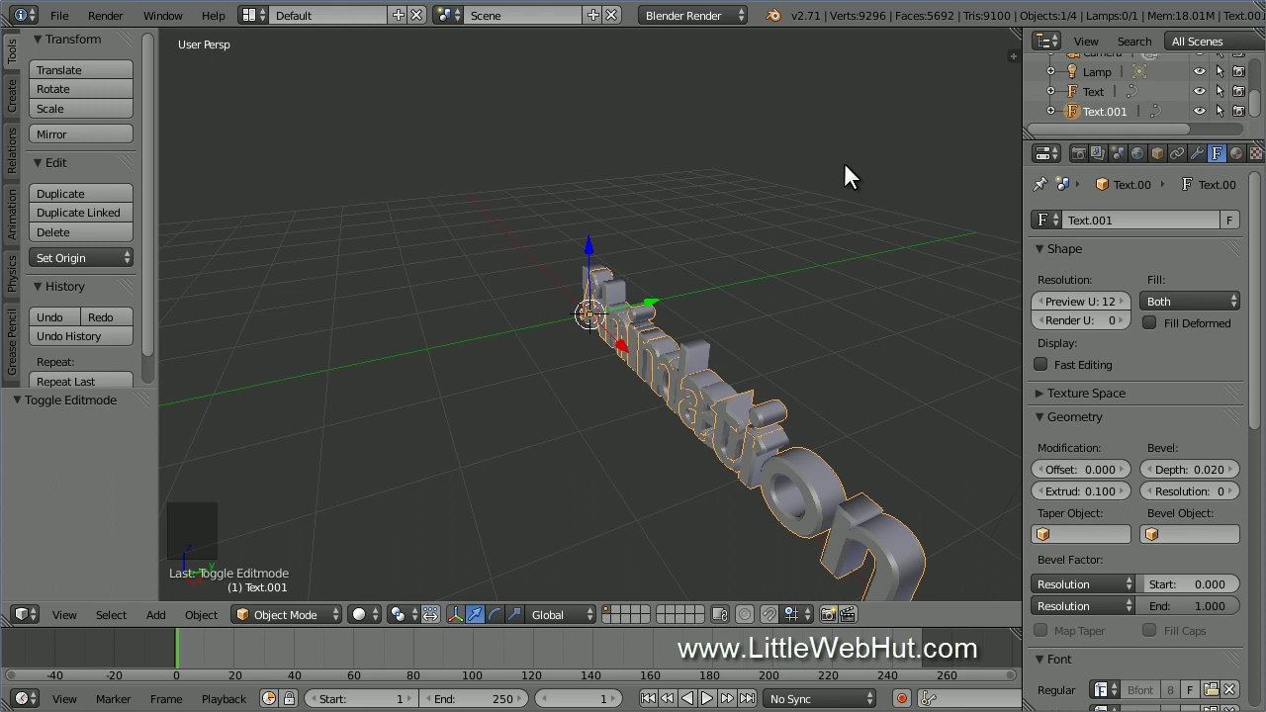
key("KP_0")
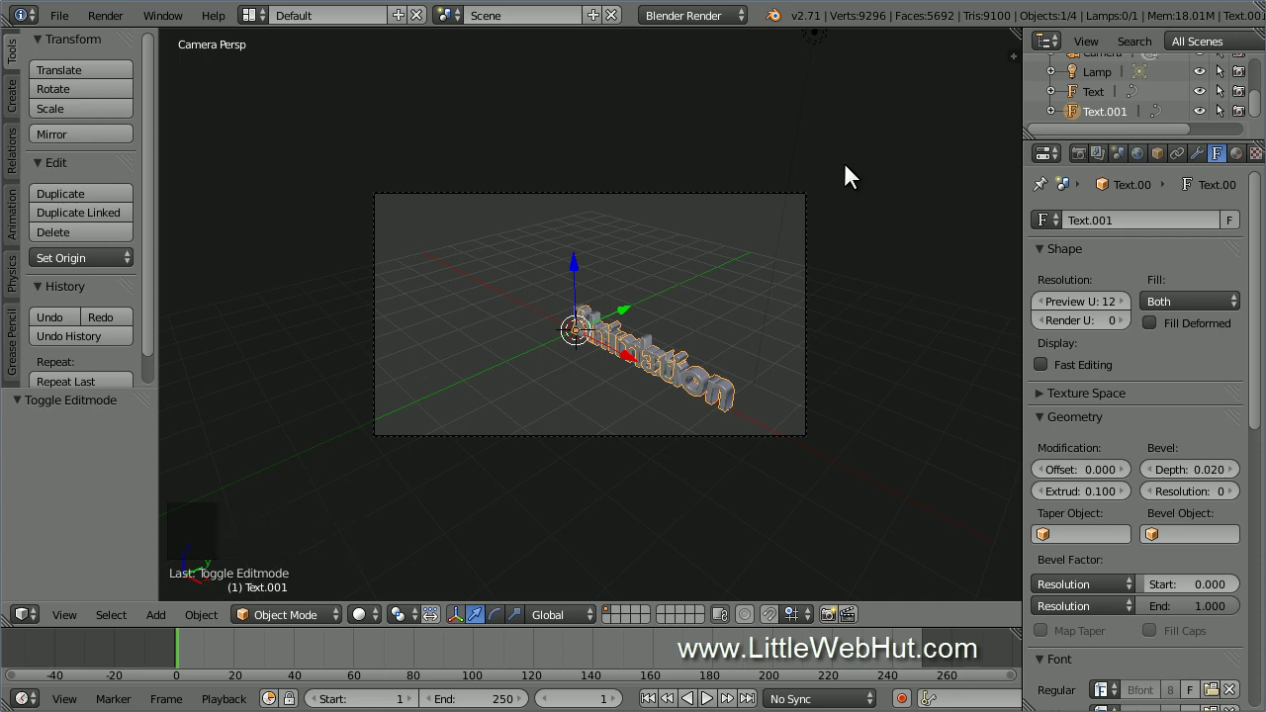
Step: Enable Lock Camera to View in the sidebar so the camera follows viewport navigation
scroll(846, 167, "up", 2)
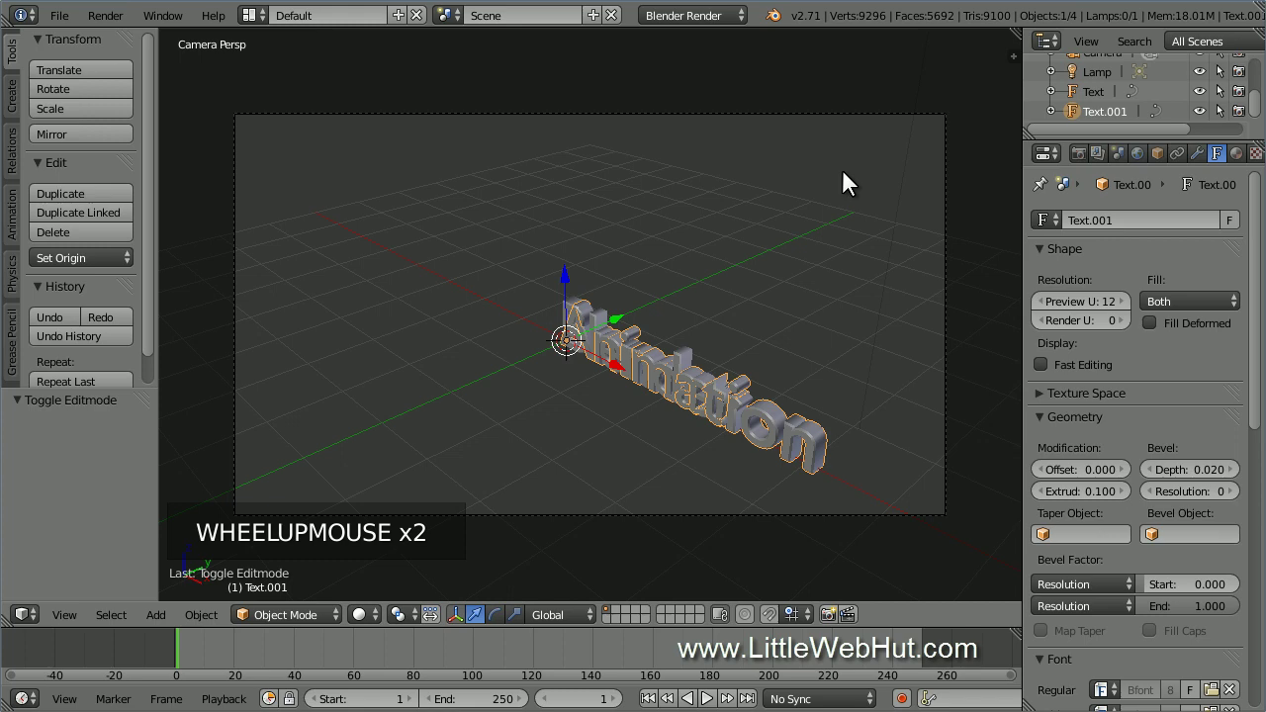
key("n")
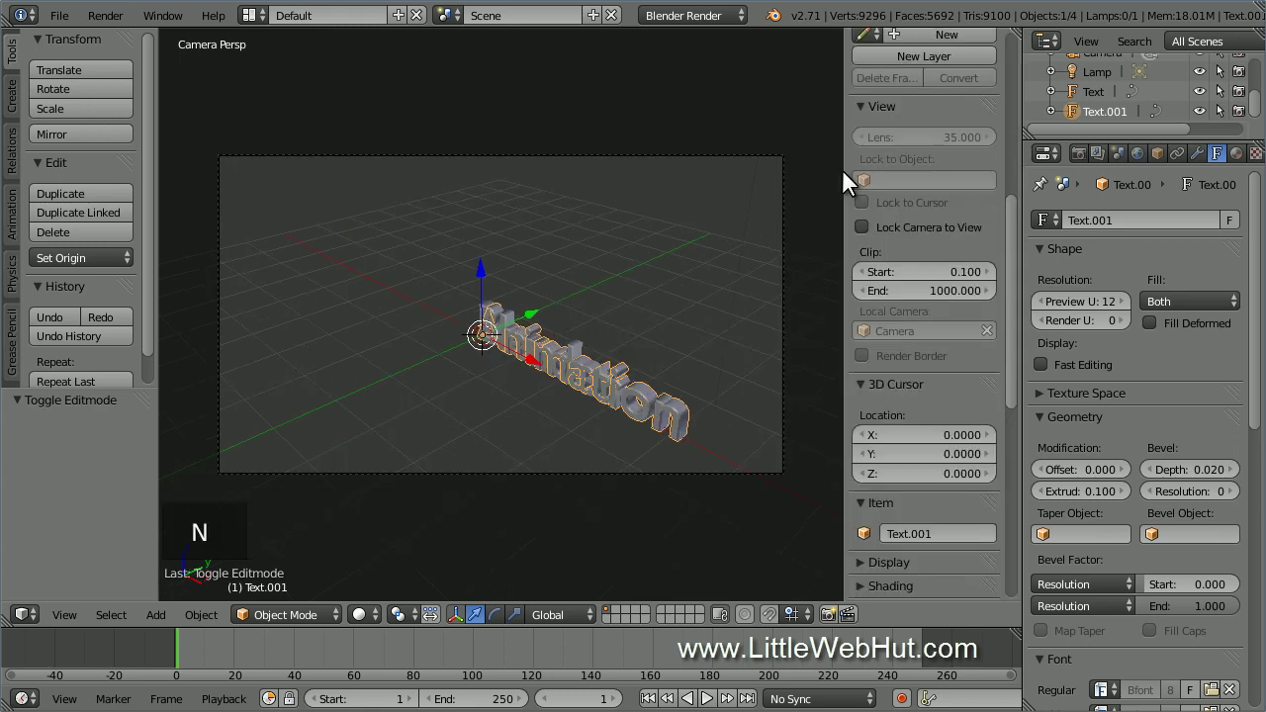
left_click(861, 226)
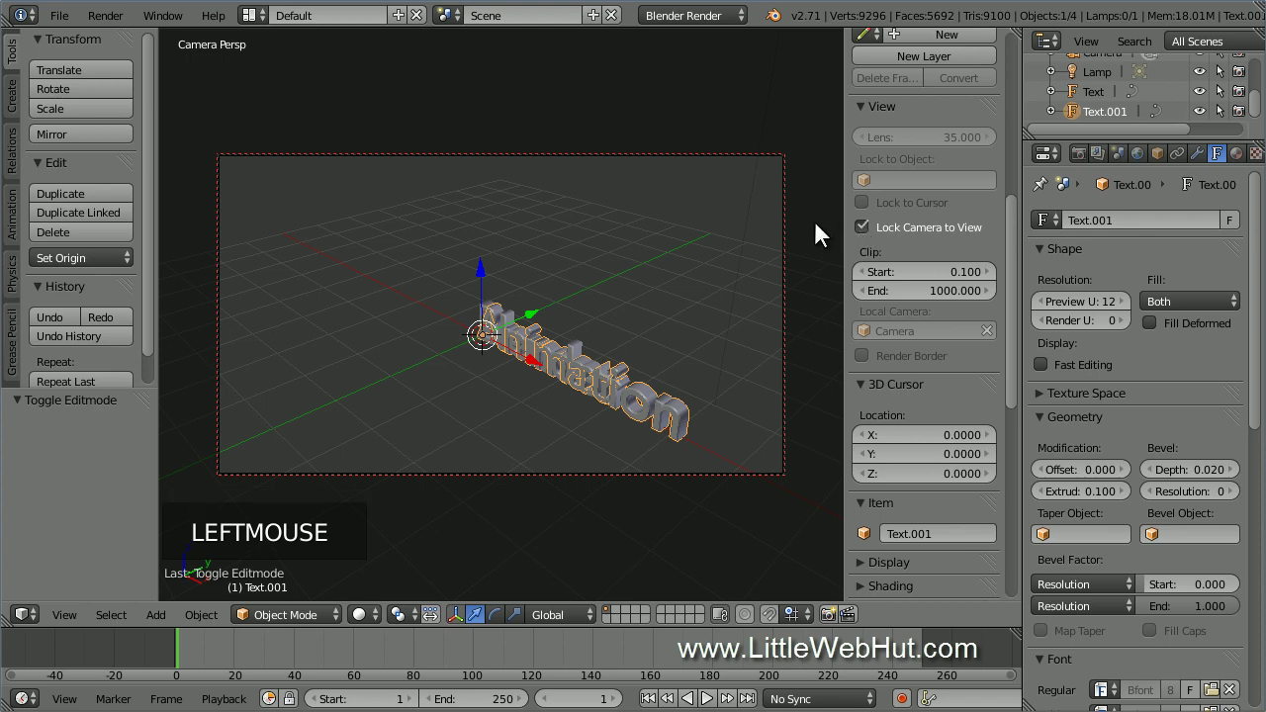
key("n")
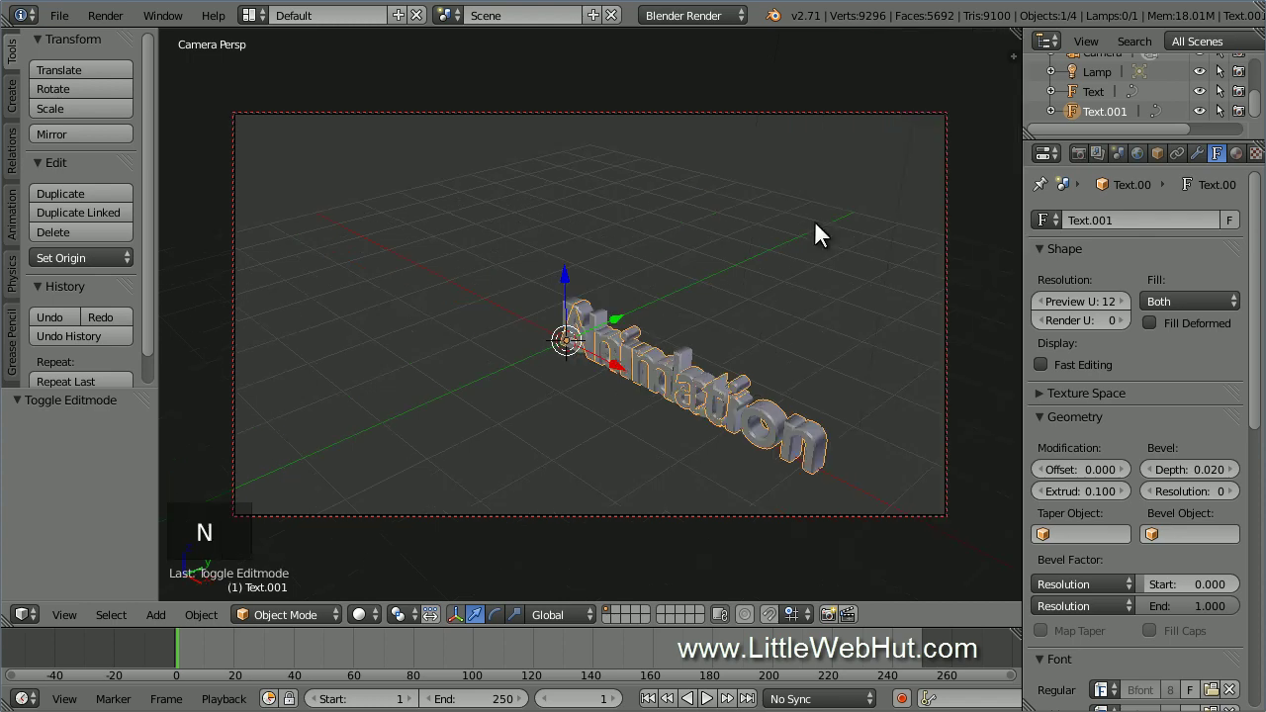
scroll(796, 260, "up", 4)
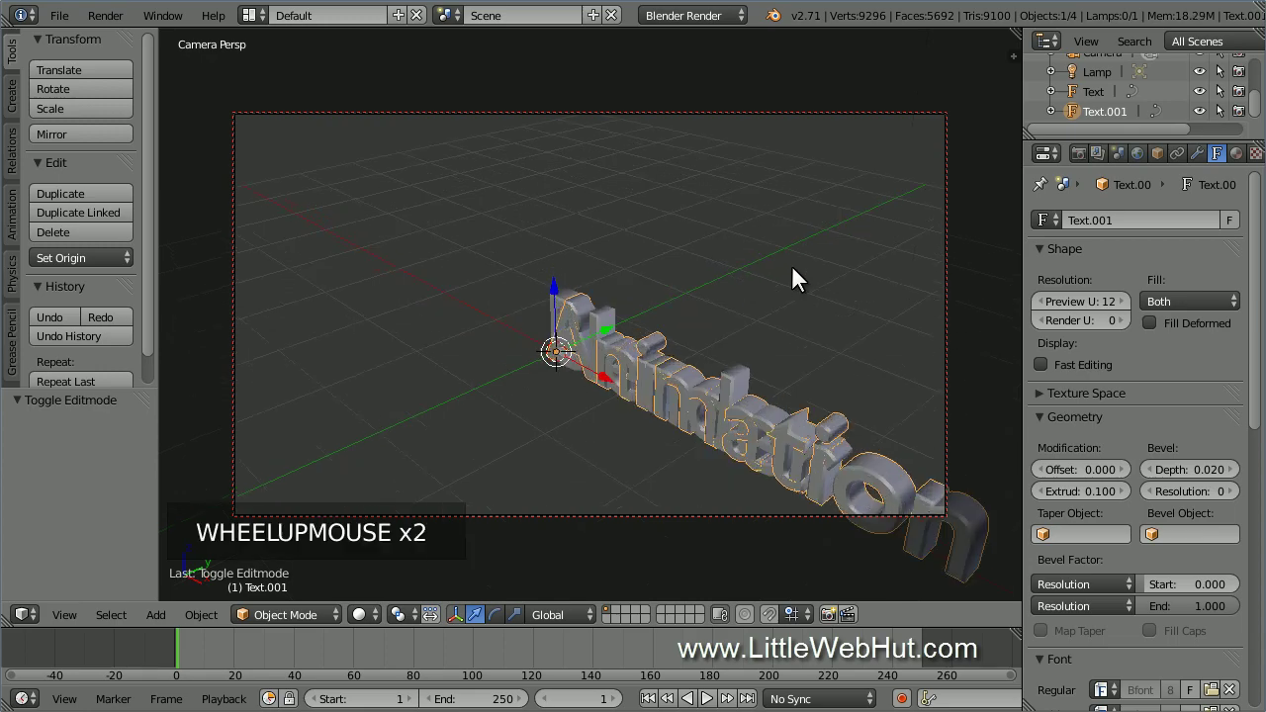
scroll(793, 266, "down", 5)
mouse_move(793, 265)
middle_mouse_down("shift")
mouse_move(611, 260)
mouse_move(736, 248)
mouse_move(766, 280)
mouse_move(784, 182)
mouse_move(704, 252)
mouse_move(770, 265)
middle_mouse_up("shift")
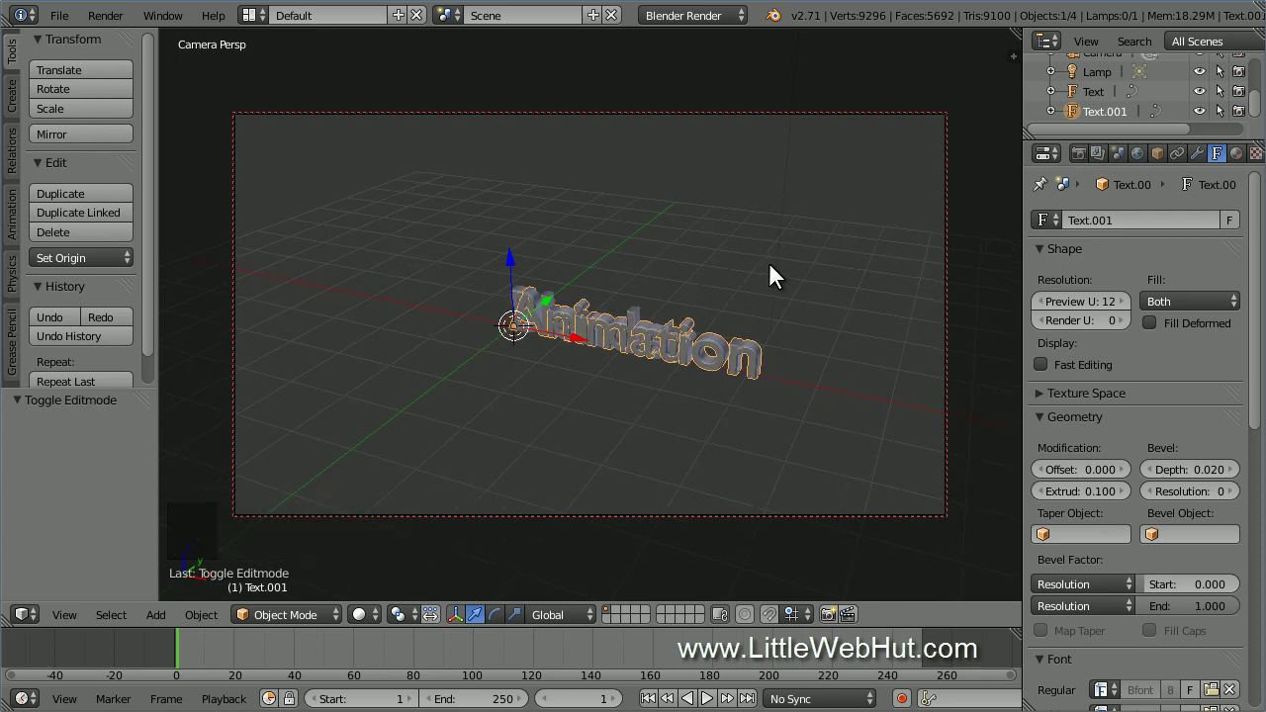
Step: Snap the camera to the front view and pan and zoom to centre the text
key("KP_1")
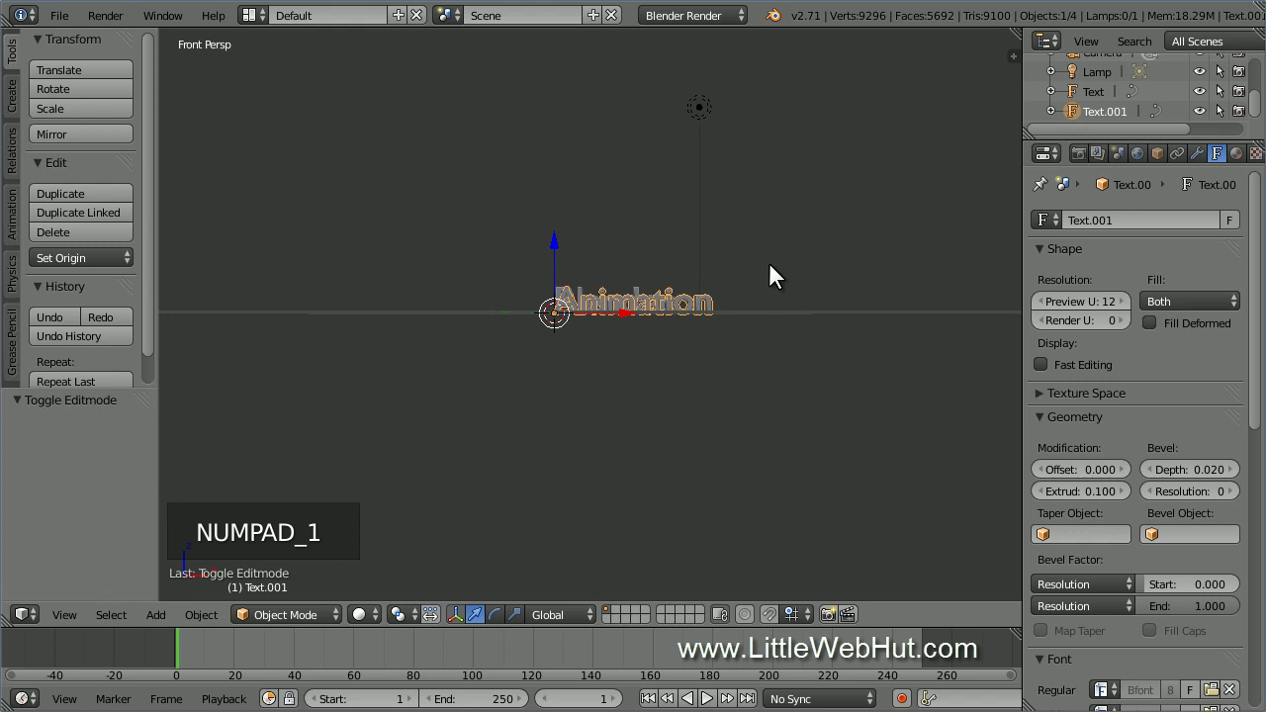
key("ctrl+alt+KP_0")
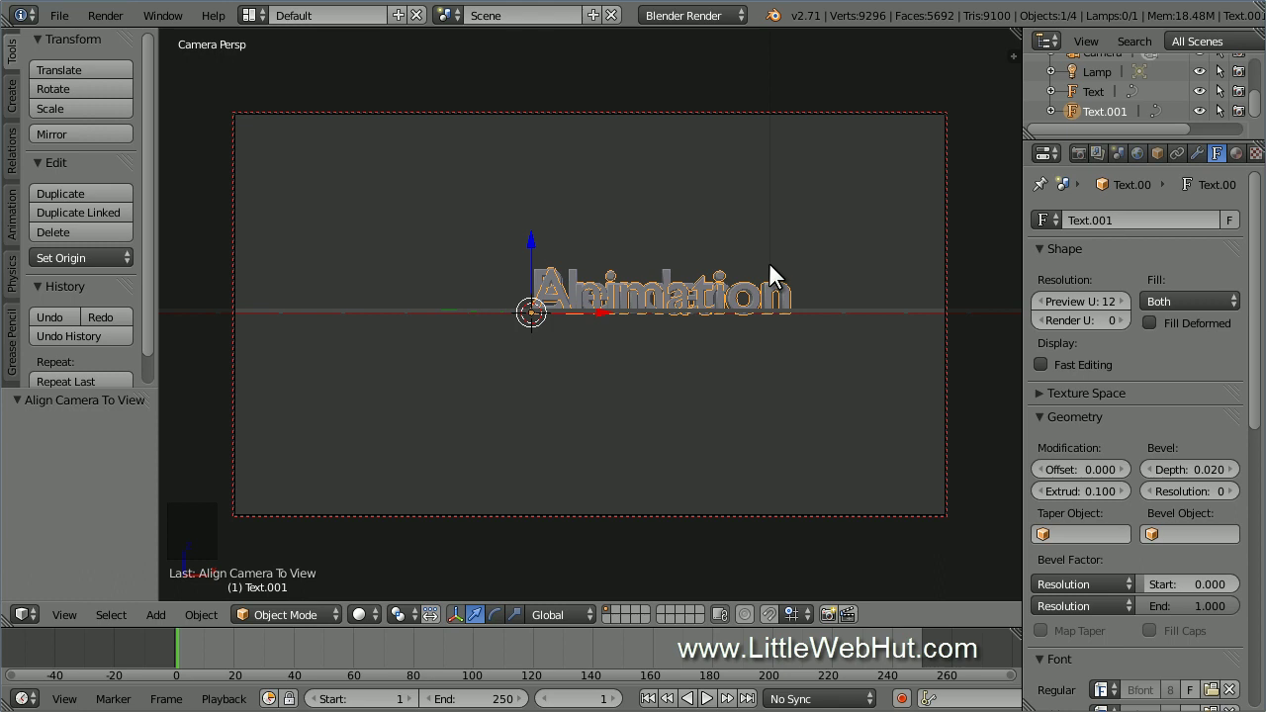
middle_click_drag(809, 262, 746, 282, "shift")
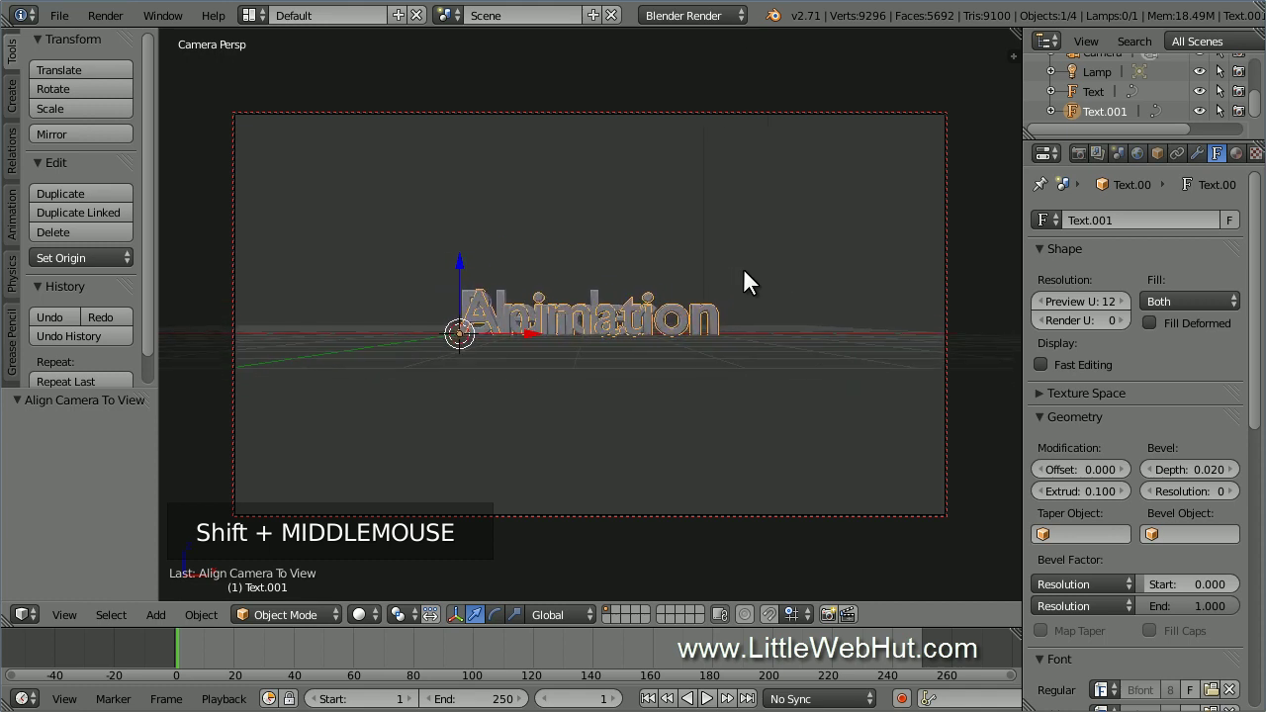
scroll(744, 270, "up", 3)
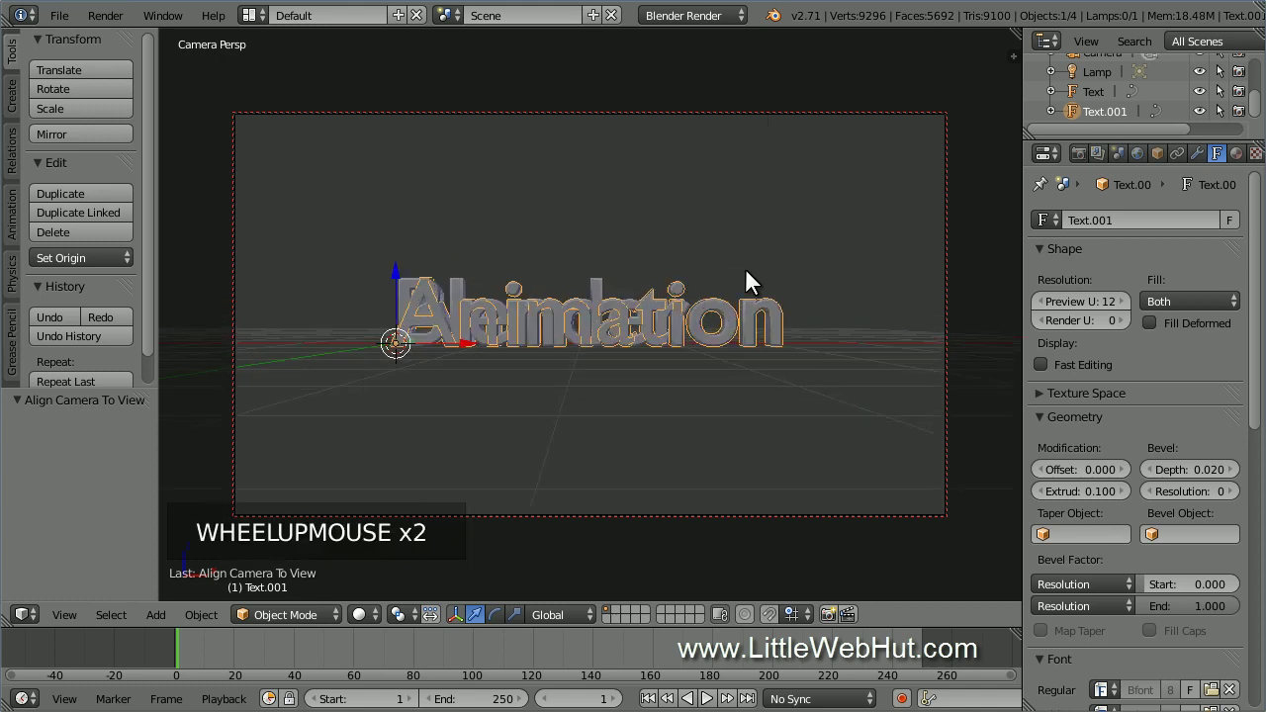
scroll(749, 281, "up", 1)
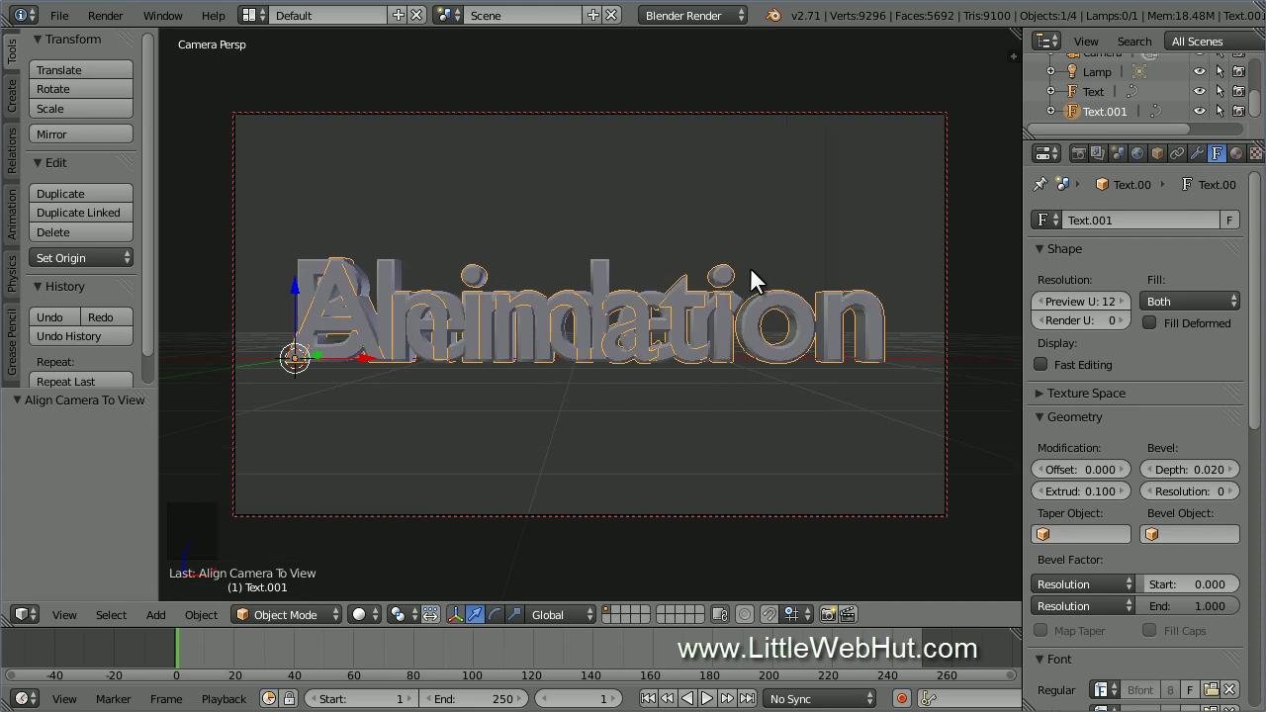
middle_click_drag(750, 267, 742, 277, "ctrl")
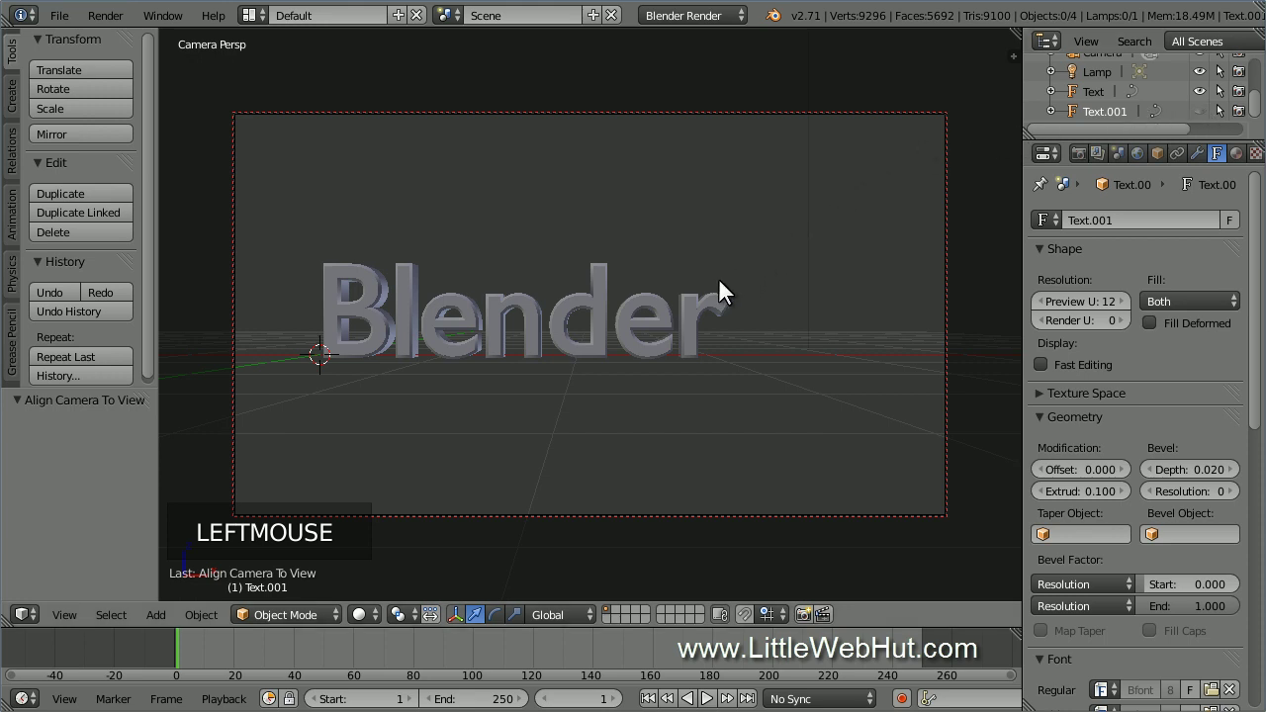
Step: Move the 'Blender' text 0.569 to the right along X
right_click(691, 308)
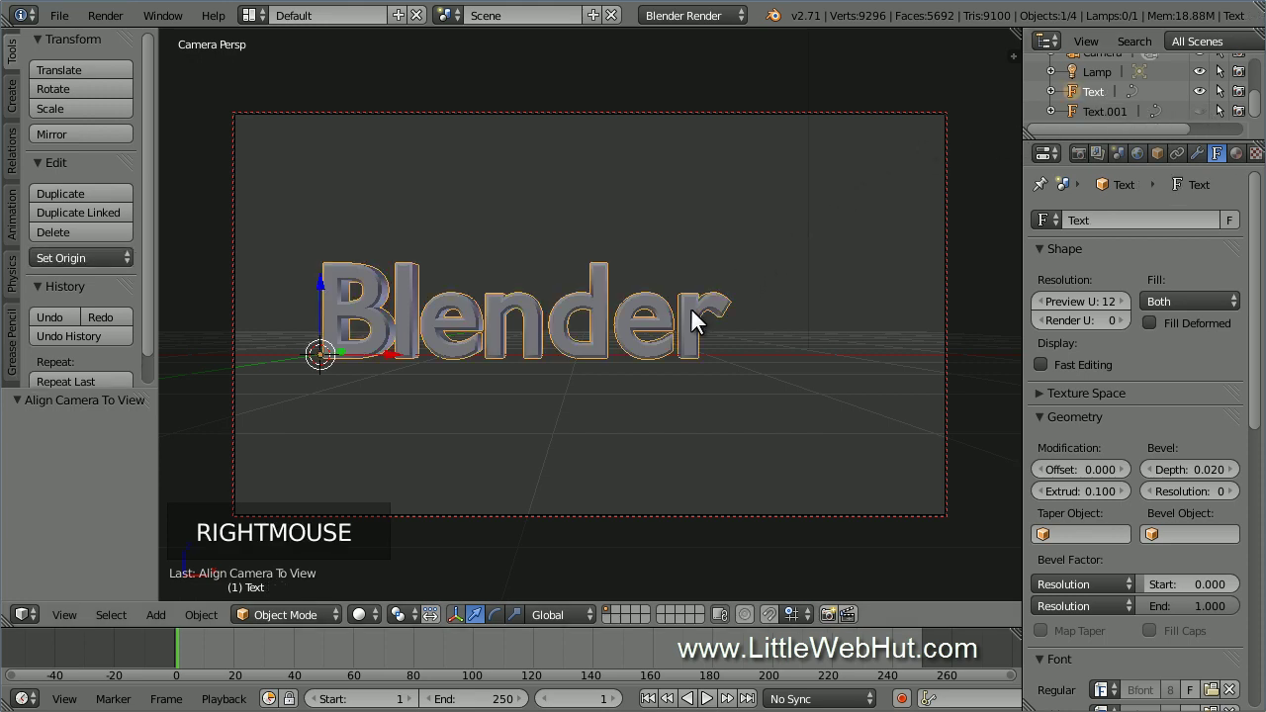
left_click_drag(390, 351, 464, 348)
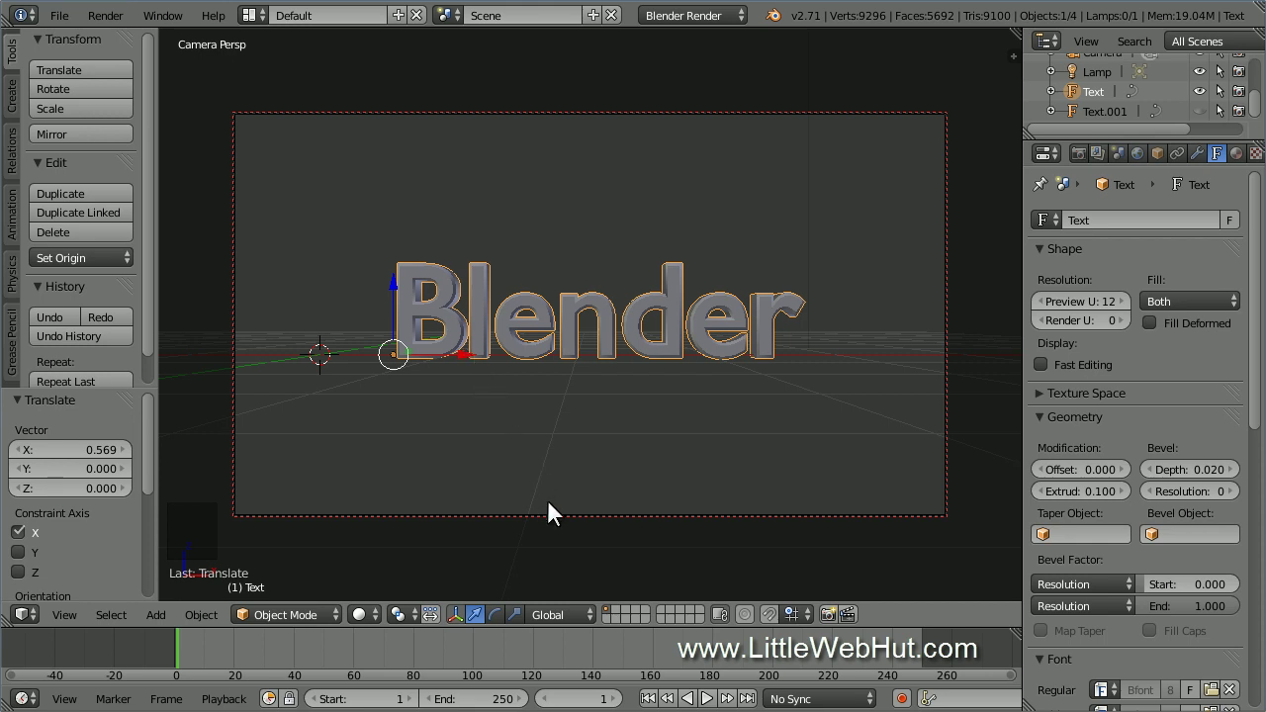
left_click(598, 698)
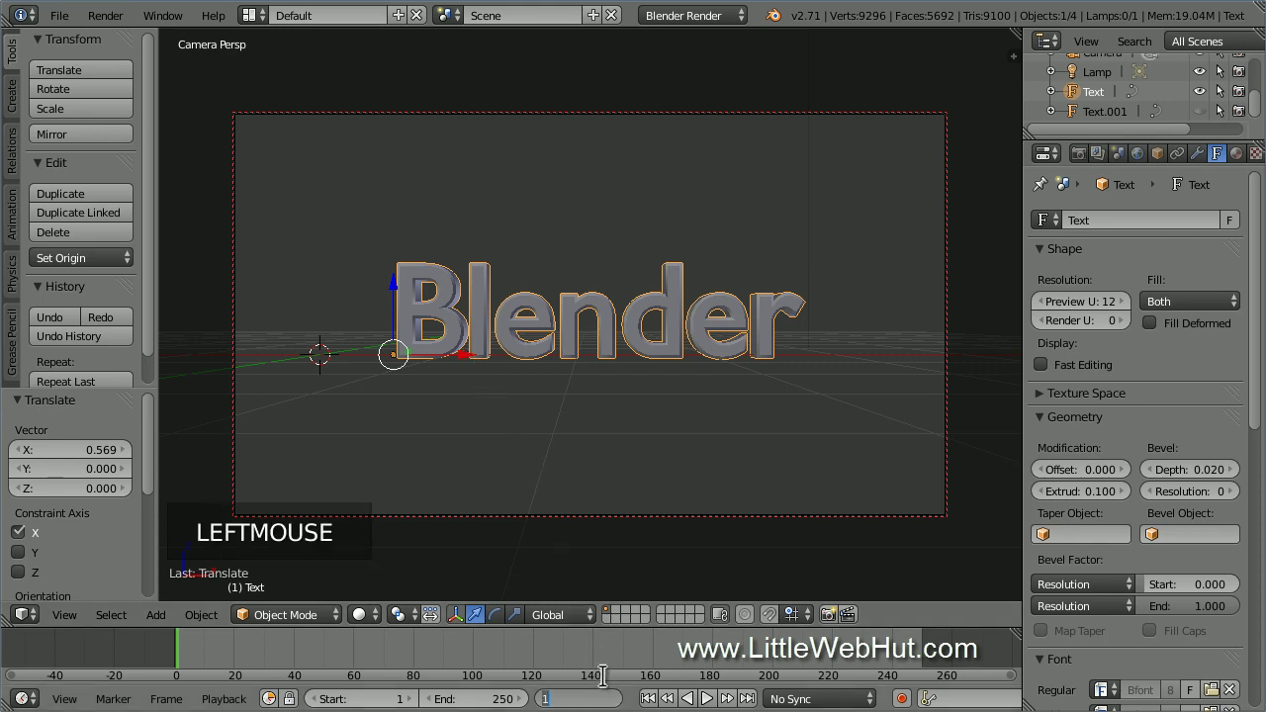
Step: Insert a LocRot keyframe for the 'Blender' text at frame 40
type("40")
key("Return")
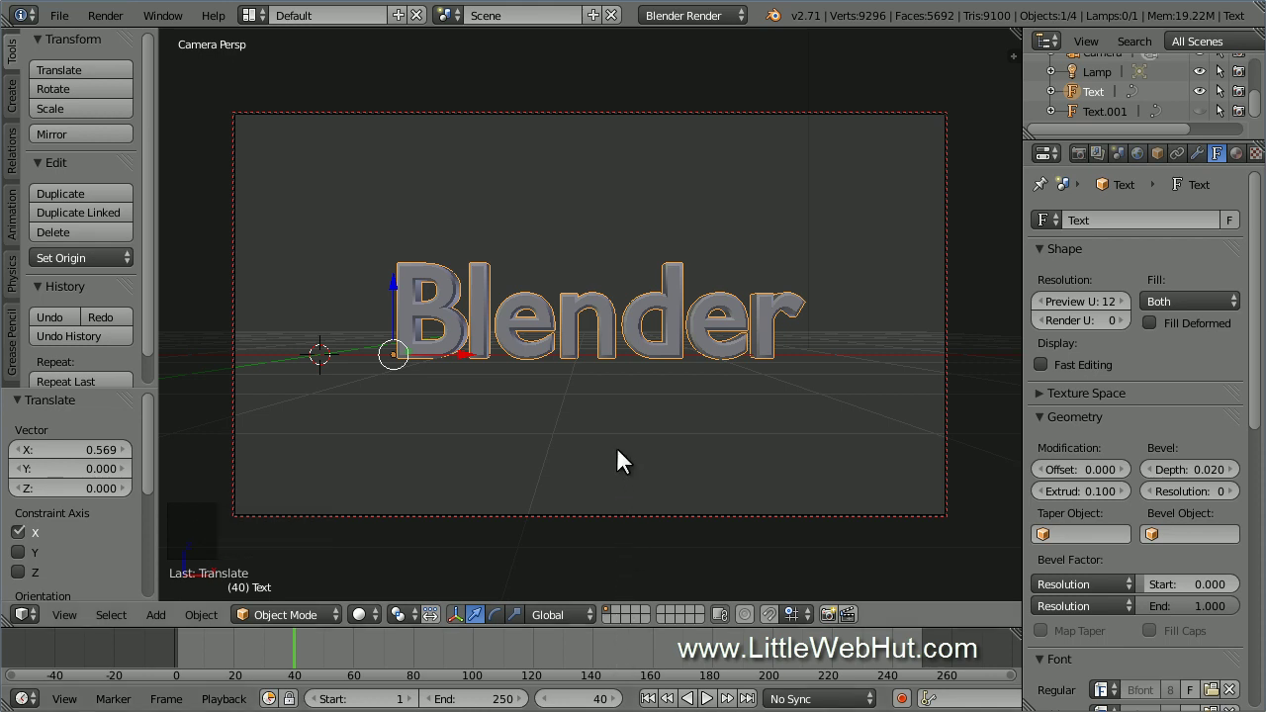
key("i")
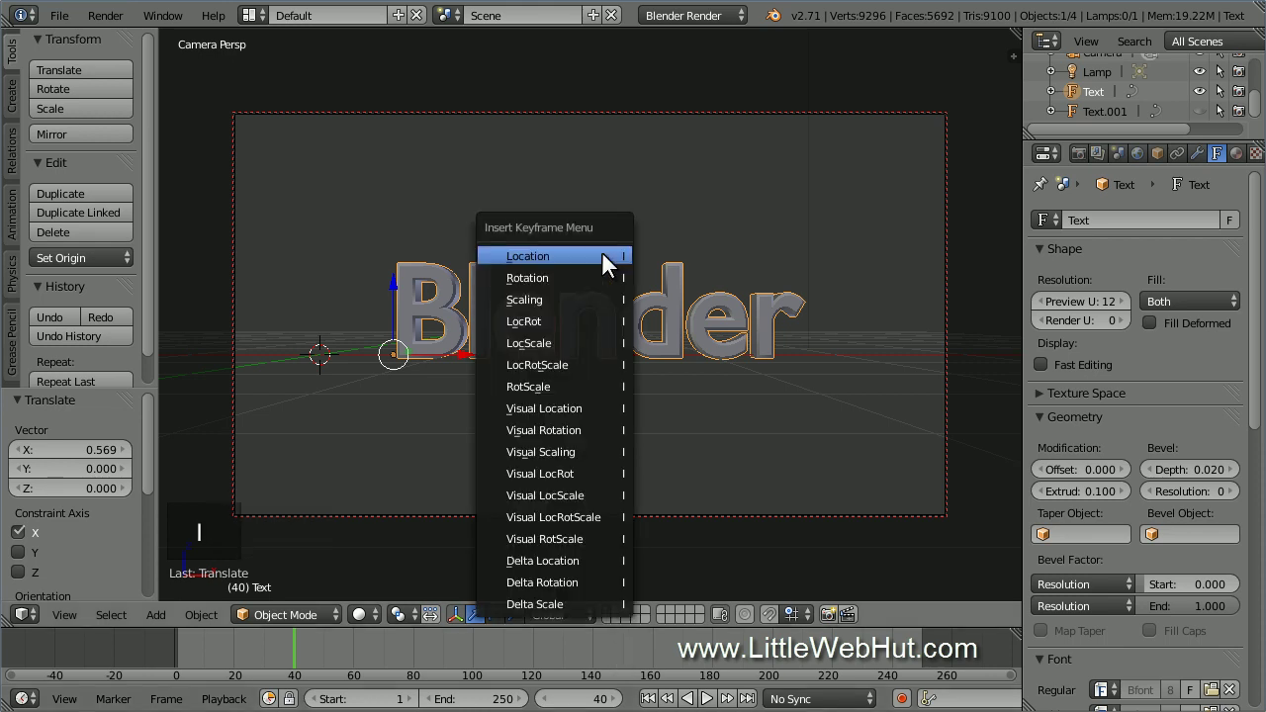
left_click(577, 322)
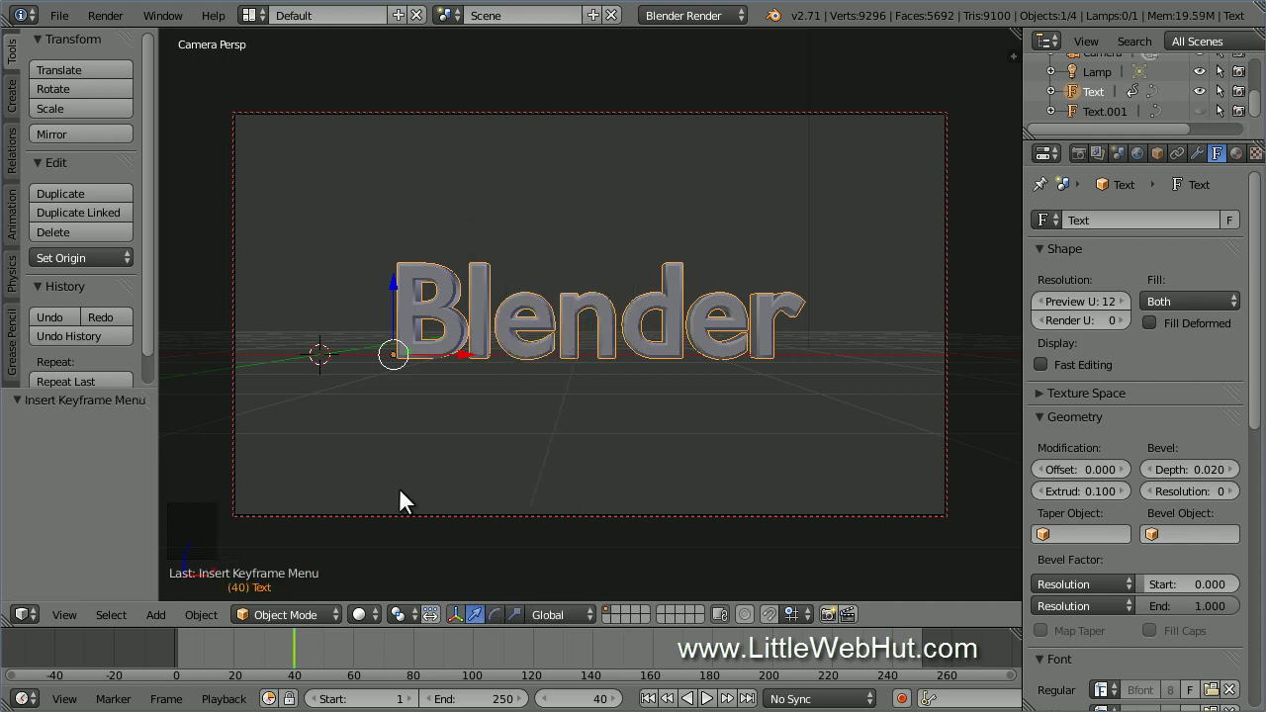
left_click(304, 663)
left_click_drag(305, 661, 307, 661)
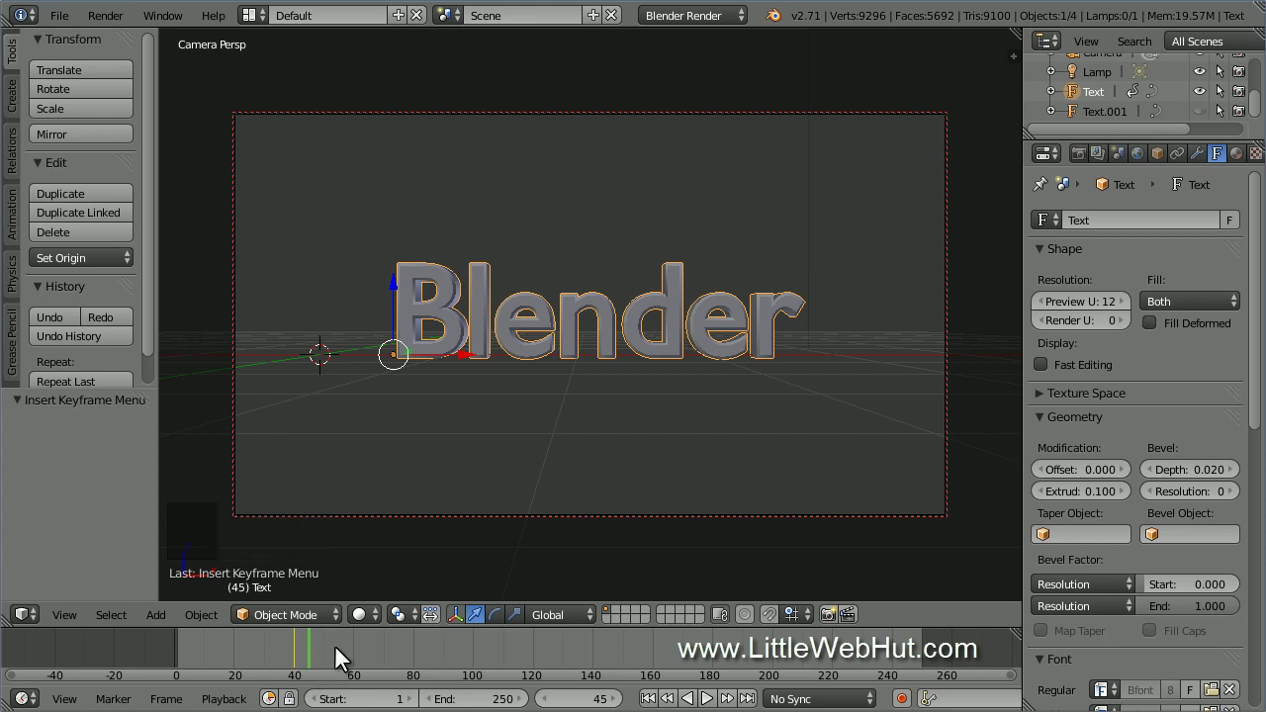
left_click(589, 696)
Step: At frame 1, rotate the text 175° about Z and 175° about Y
type("1")
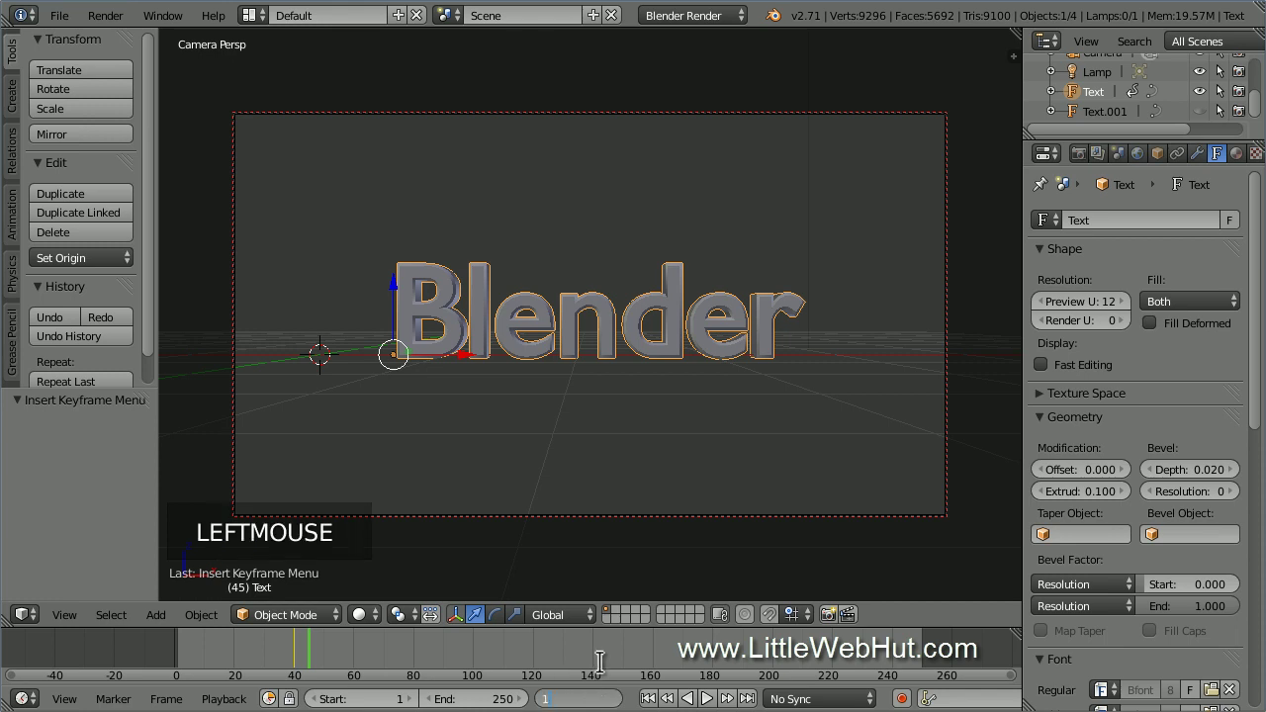
key("Return")
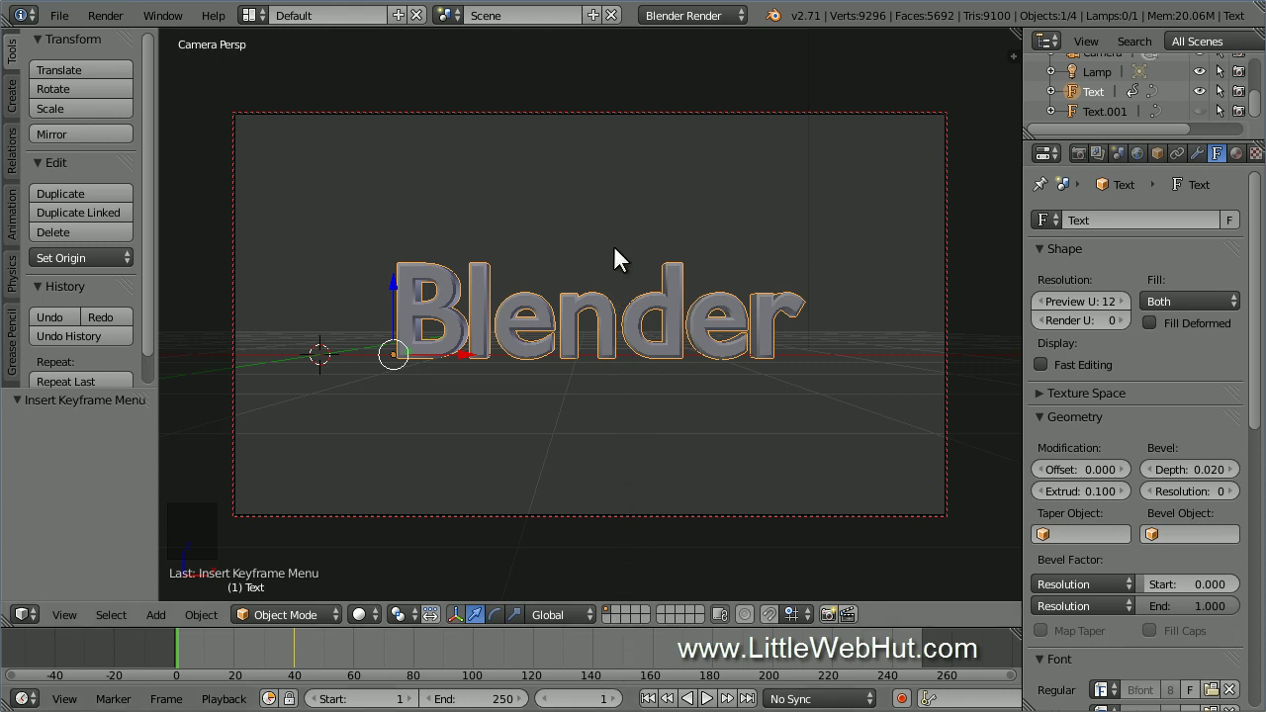
key("r")
type("z")
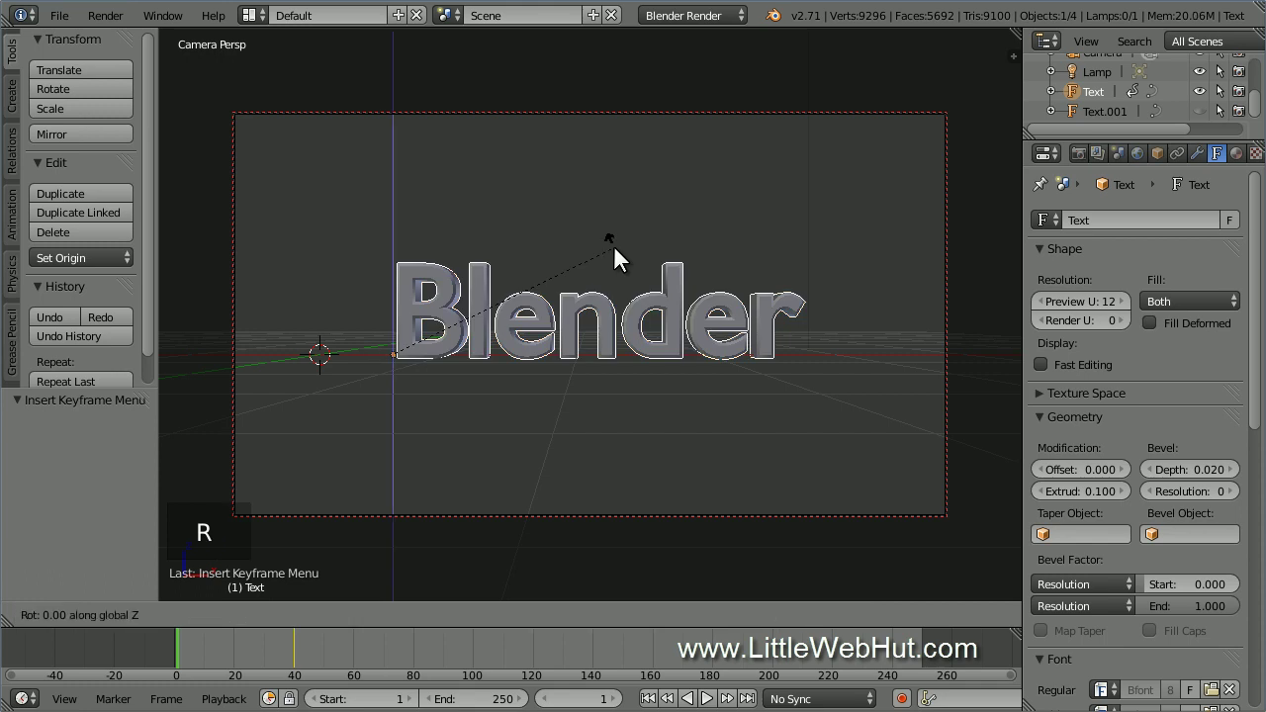
type("175")
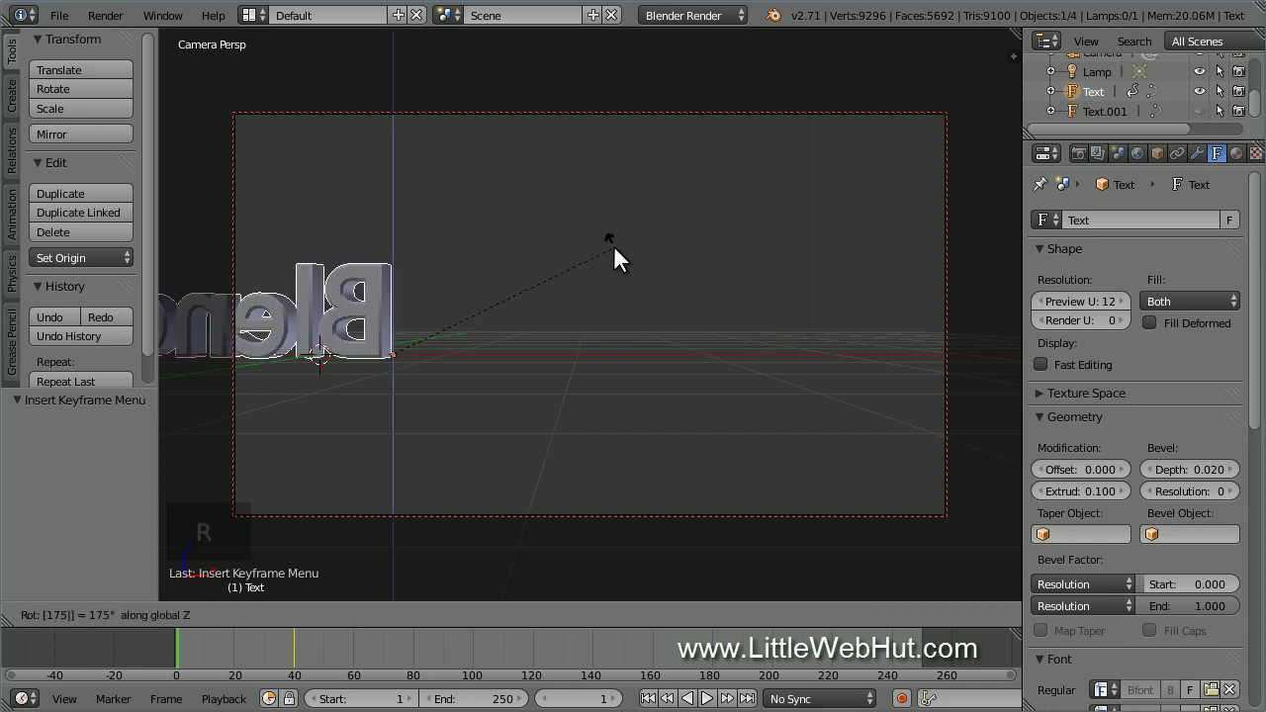
key("Return")
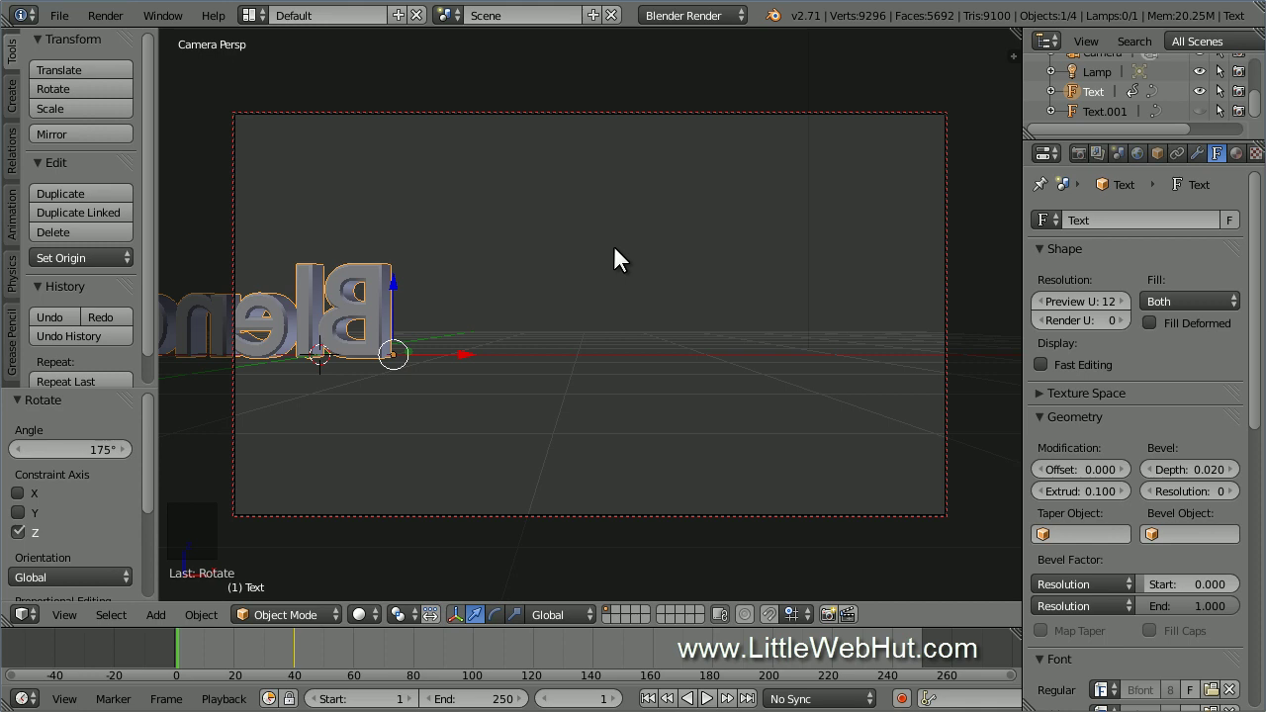
key("r")
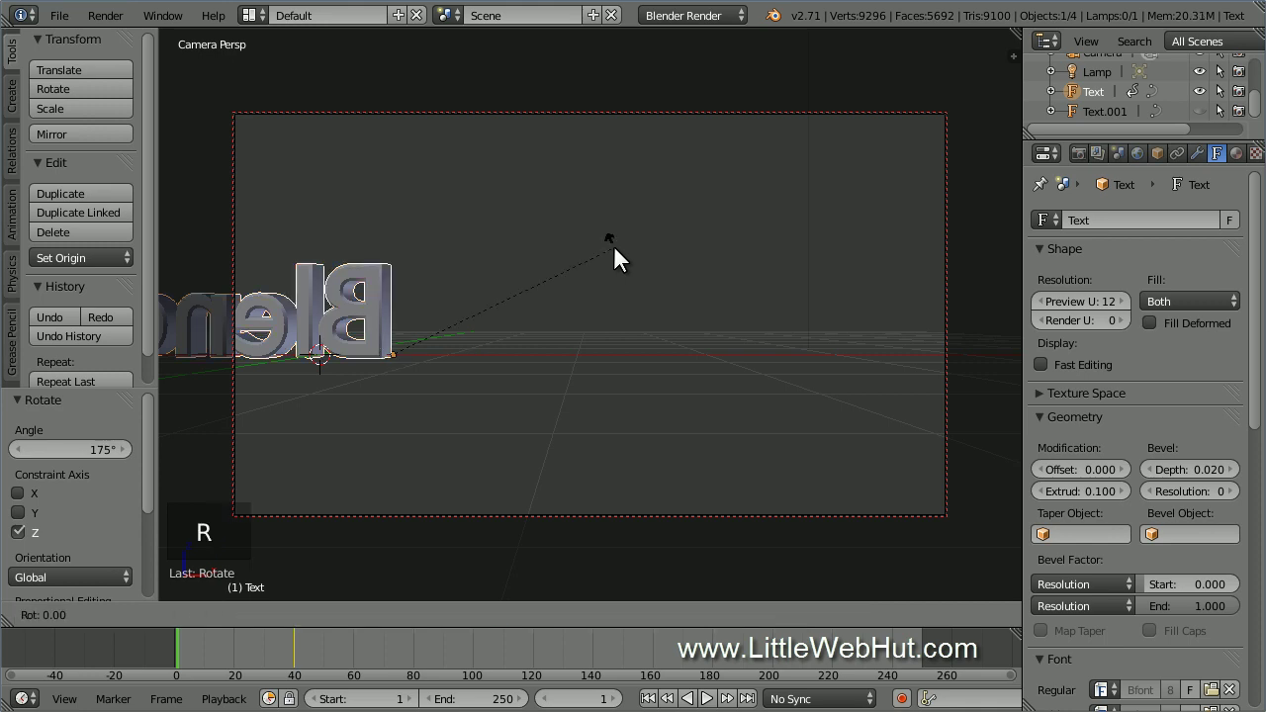
type("y175")
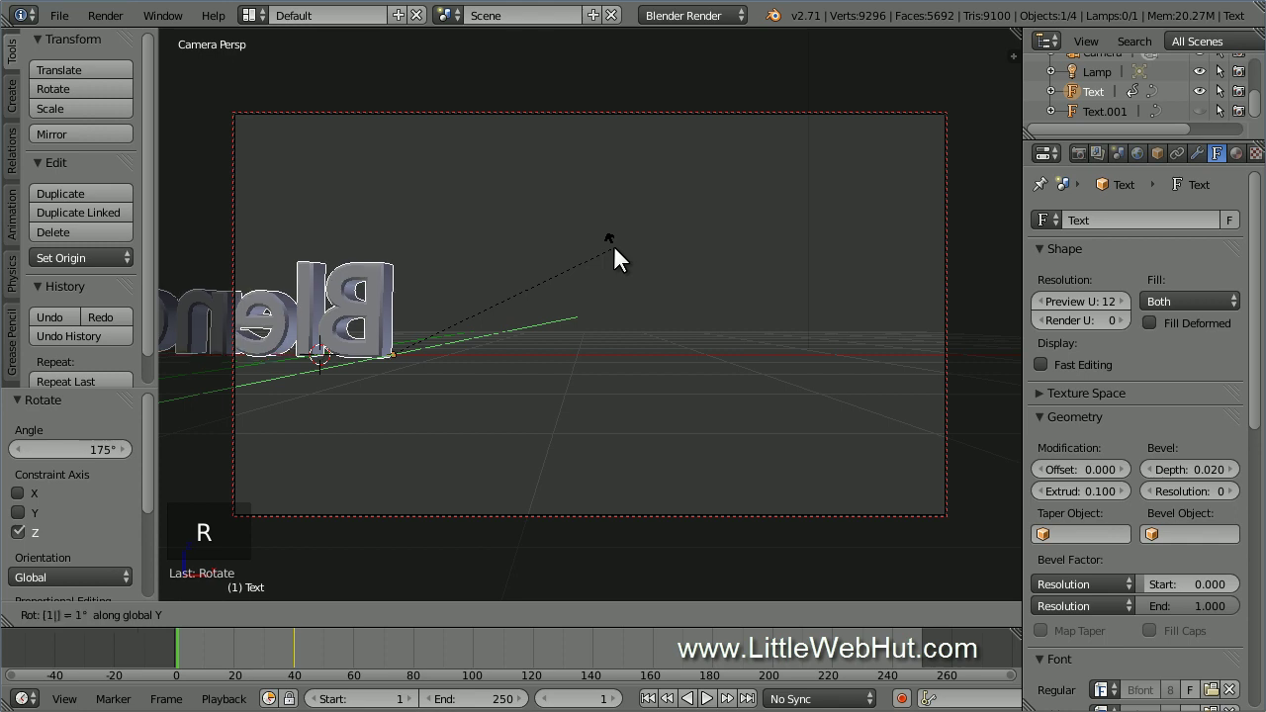
key("Return")
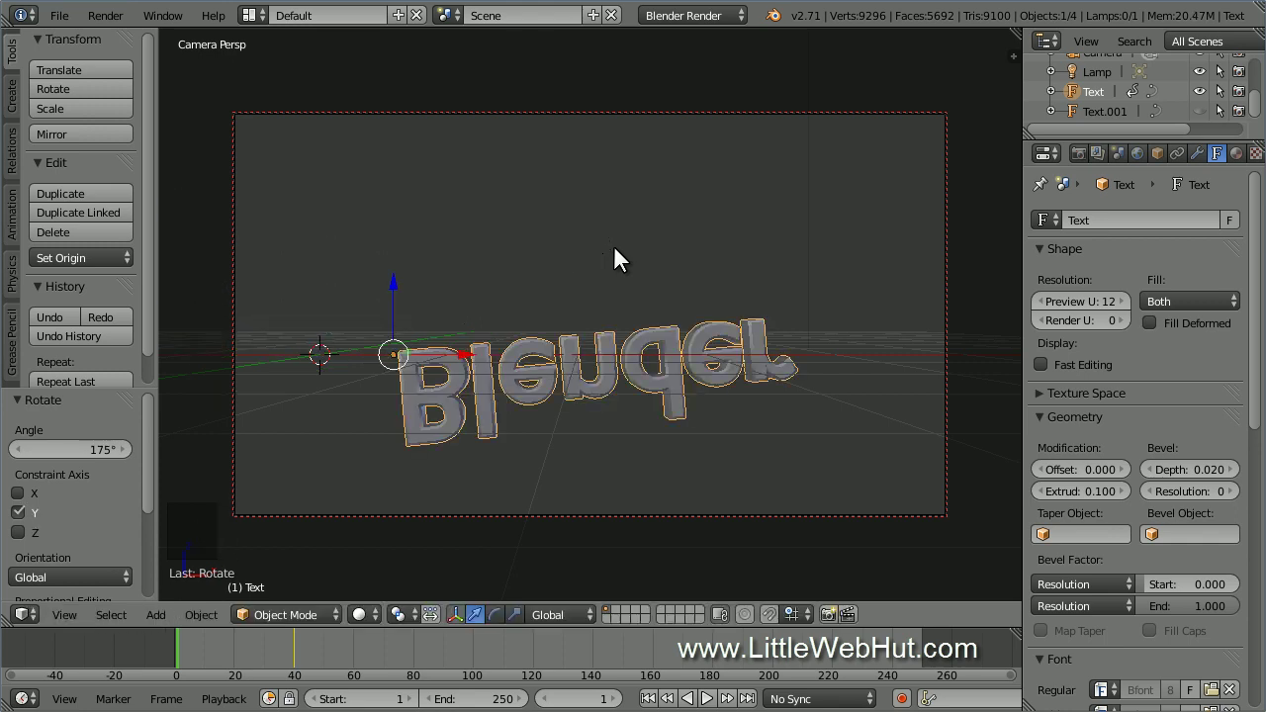
Step: Lower the text below the camera frame, key its LocRot, and play the animation
left_click_drag(394, 277, 357, 512)
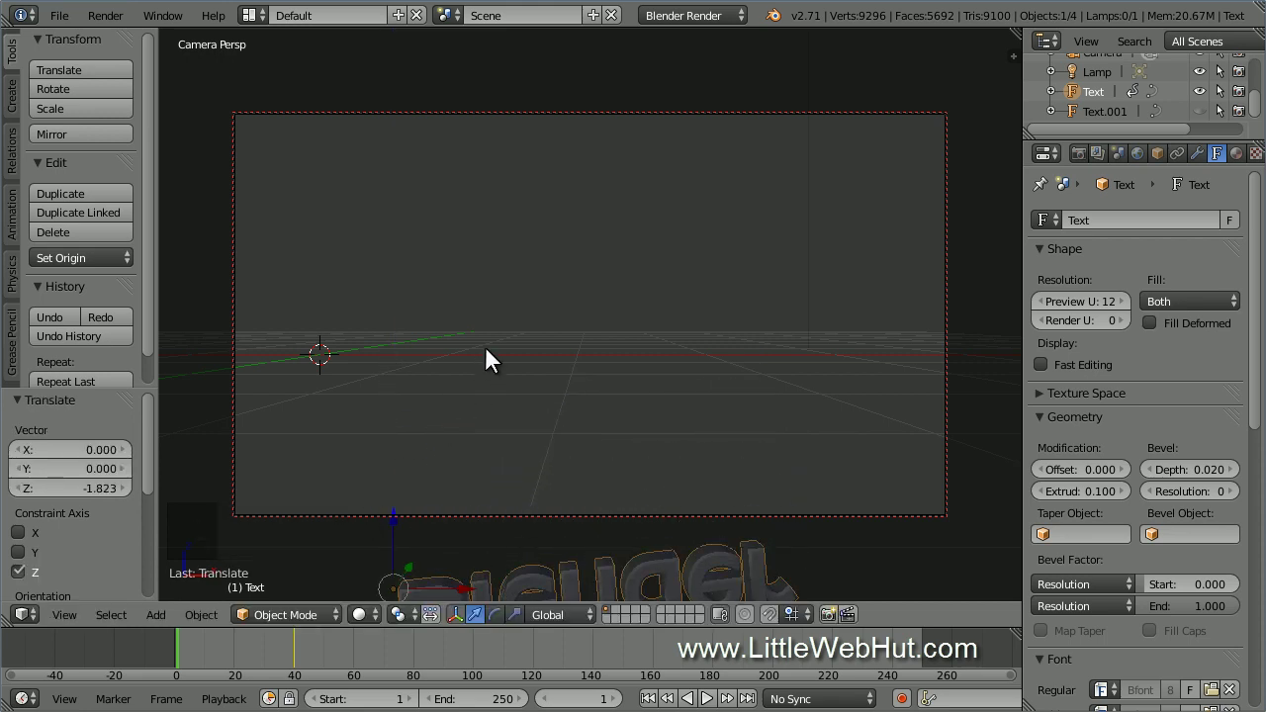
key("i")
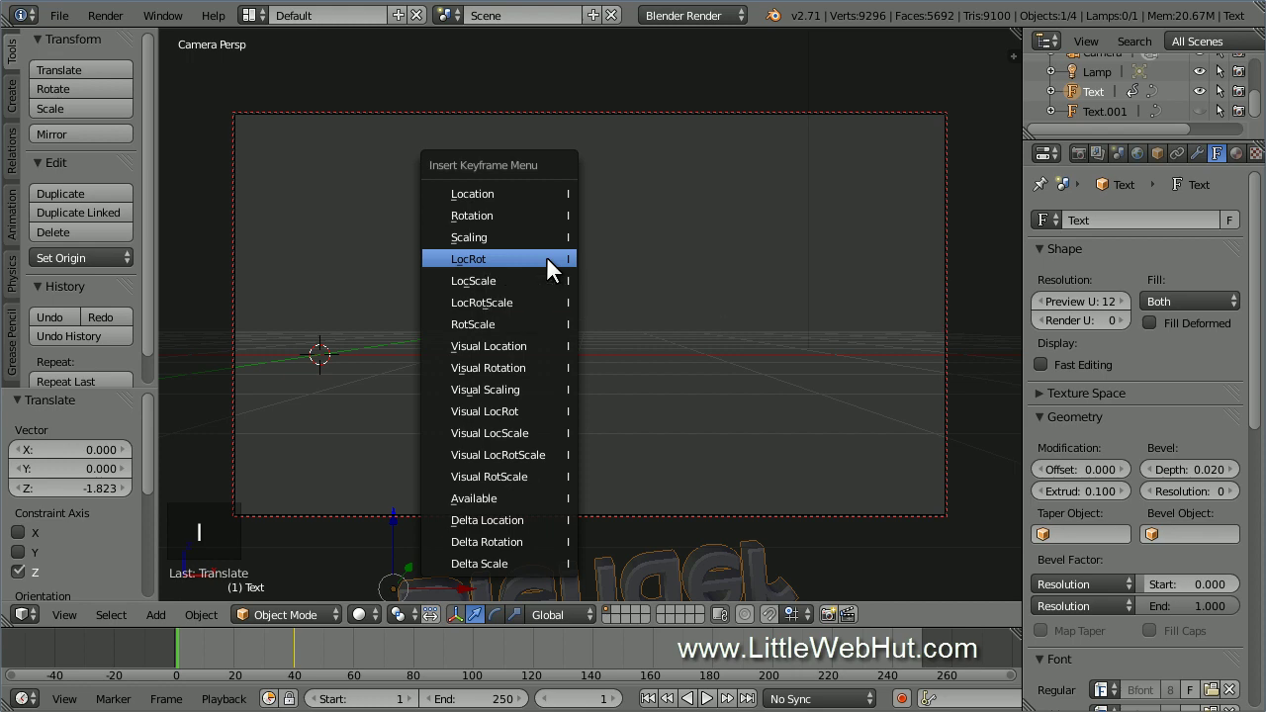
left_click(546, 258)
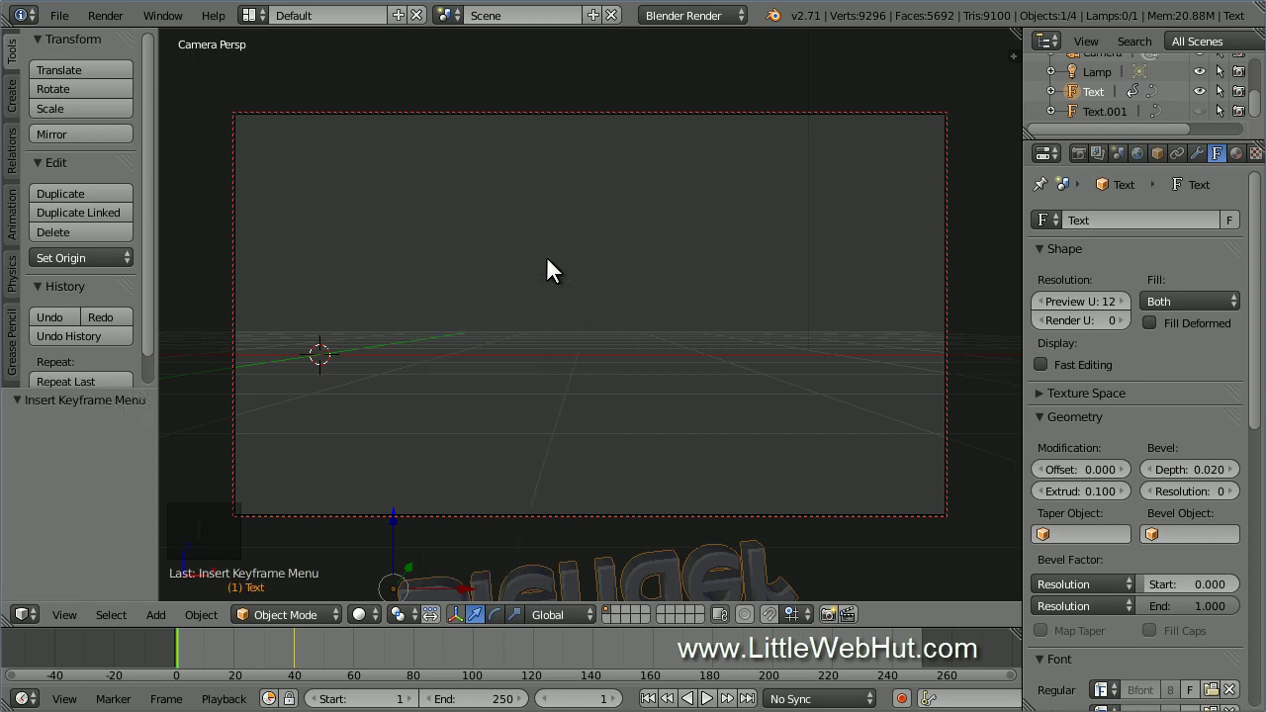
left_click(707, 698)
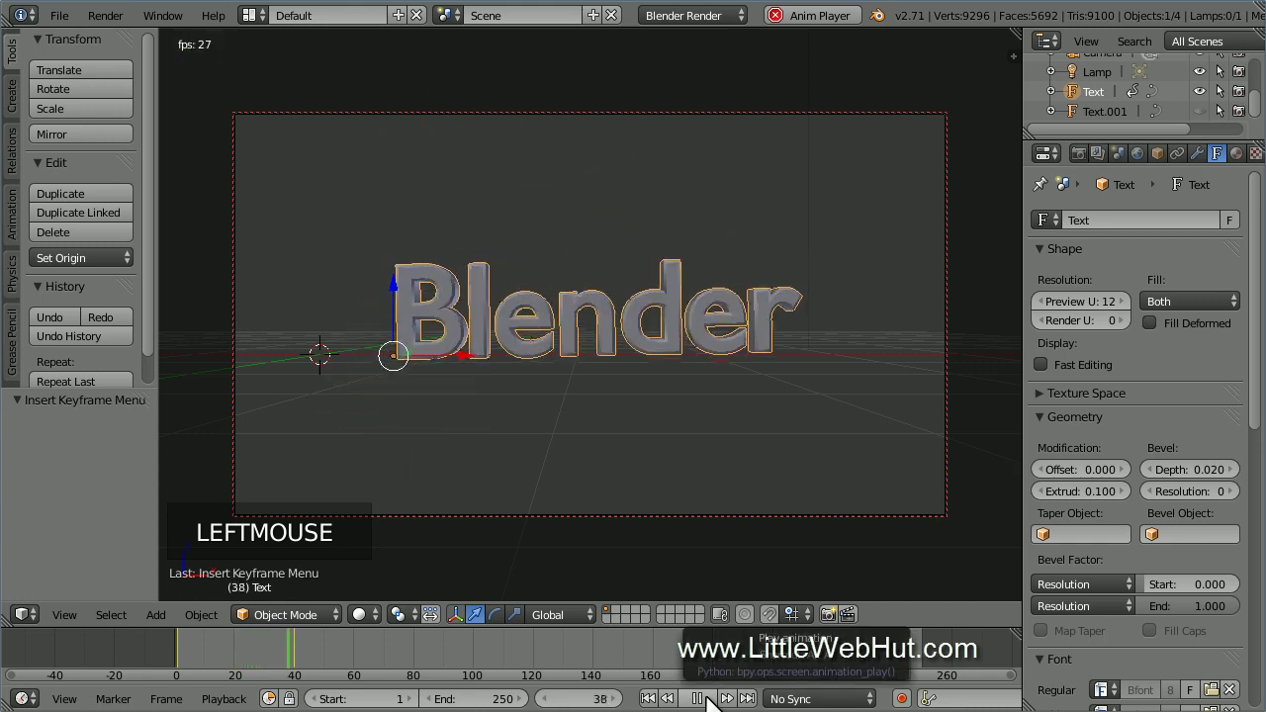
Step: Stop playback and key the Blender text's location and rotation at frame 80
left_click(706, 699)
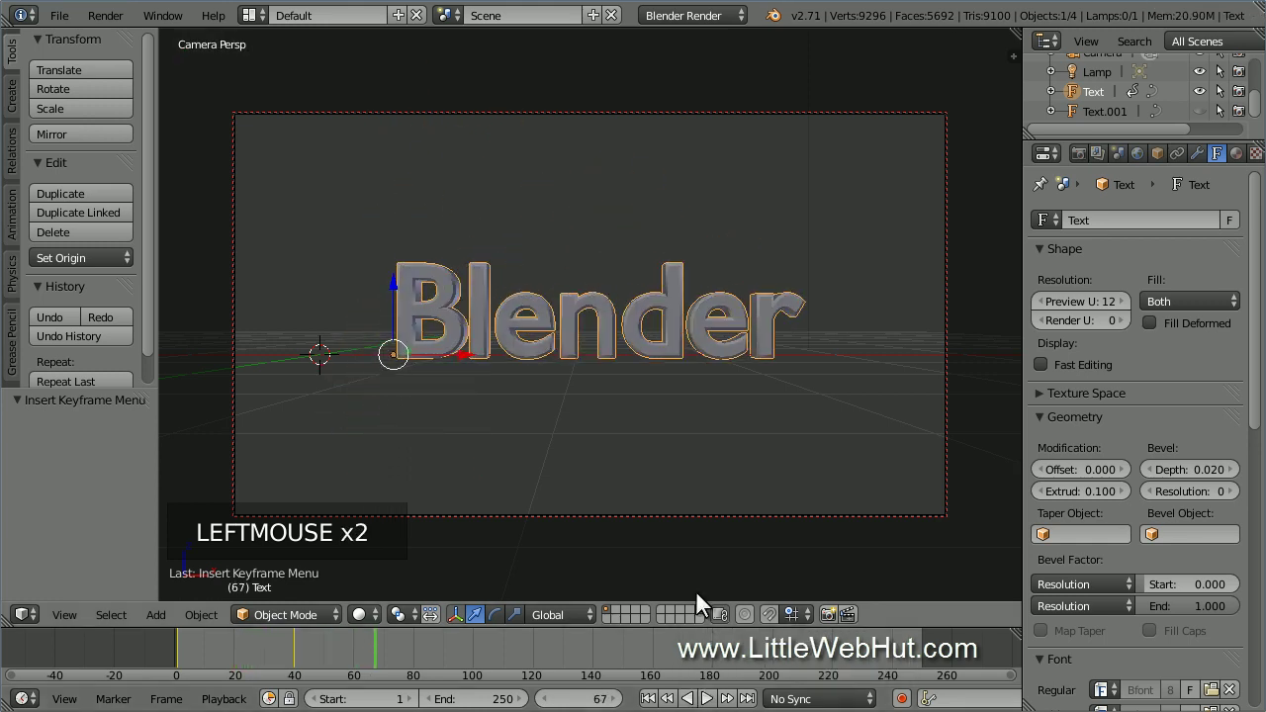
left_click(603, 701)
left_click_drag(603, 700, 616, 661)
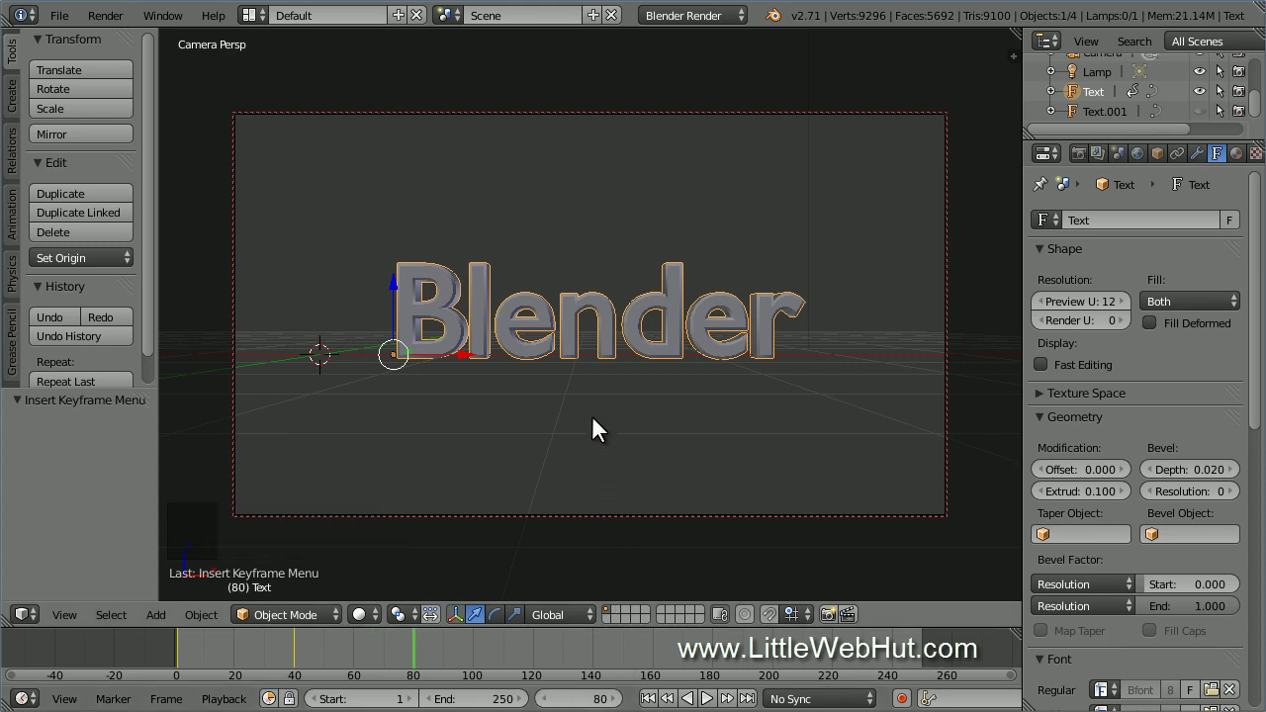
key("i")
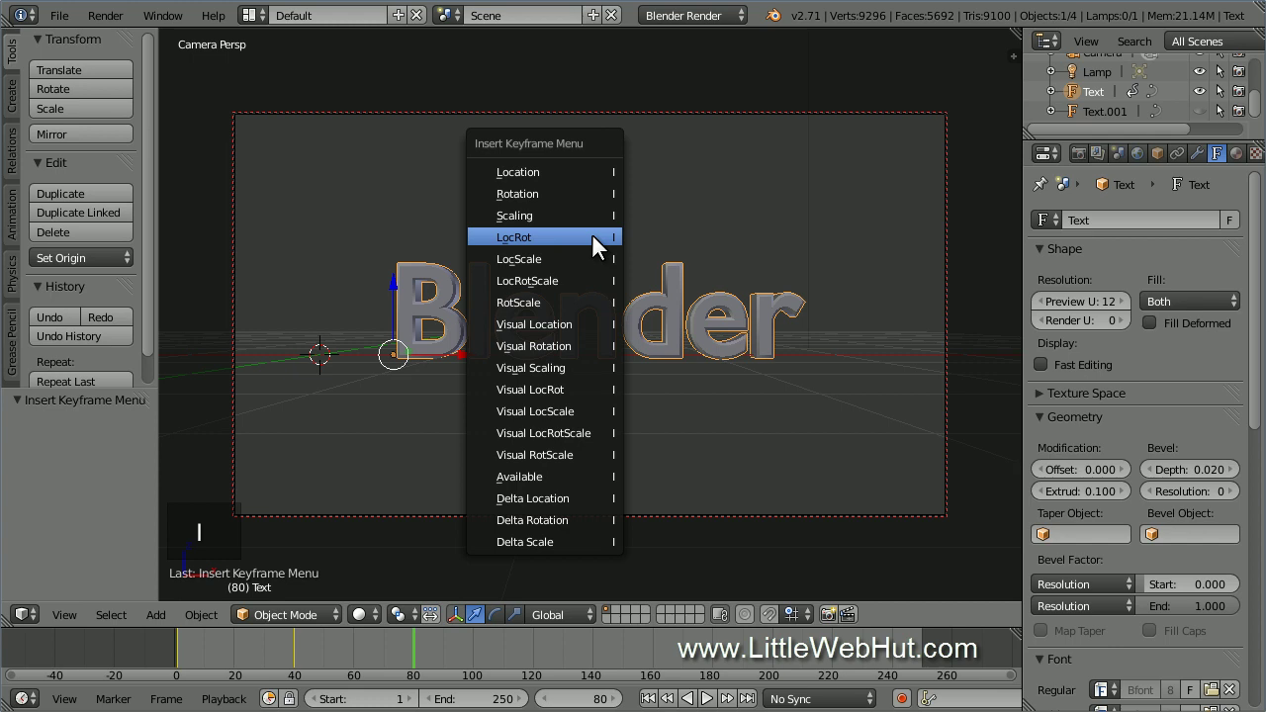
left_click(599, 238)
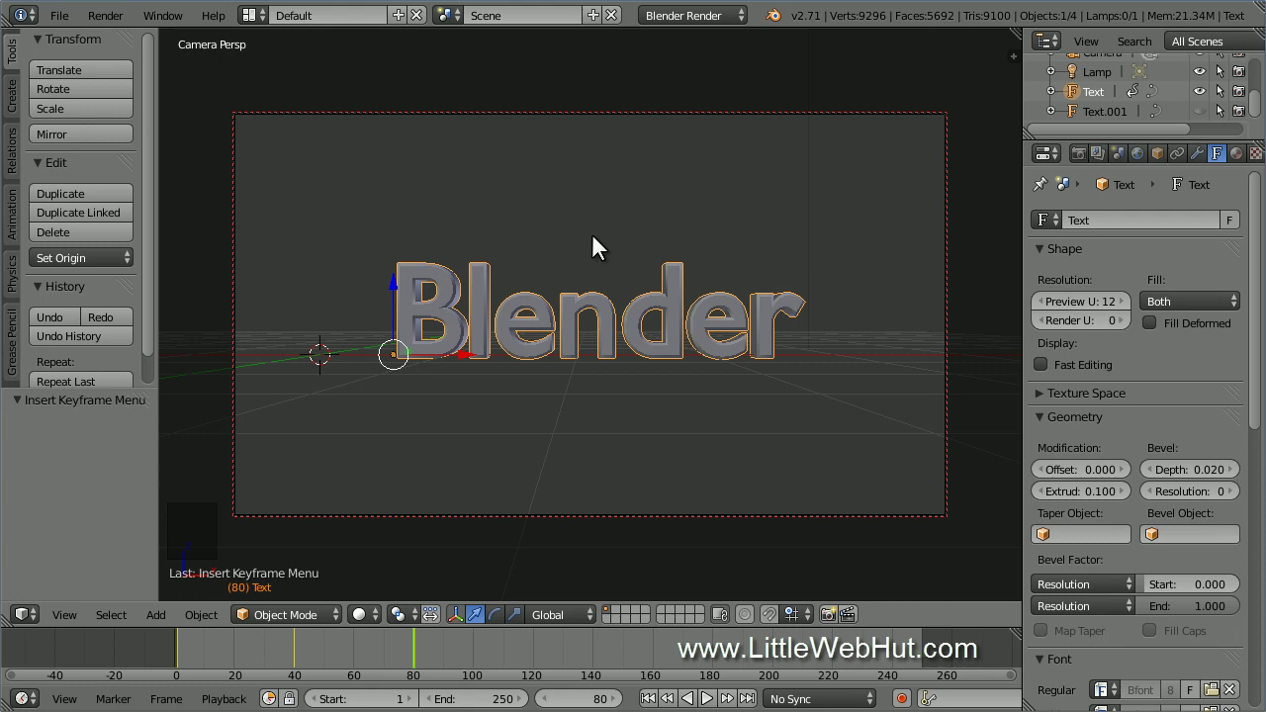
Step: At frame 120, rotate the Blender text 175° around Z
left_click(591, 699)
type("120")
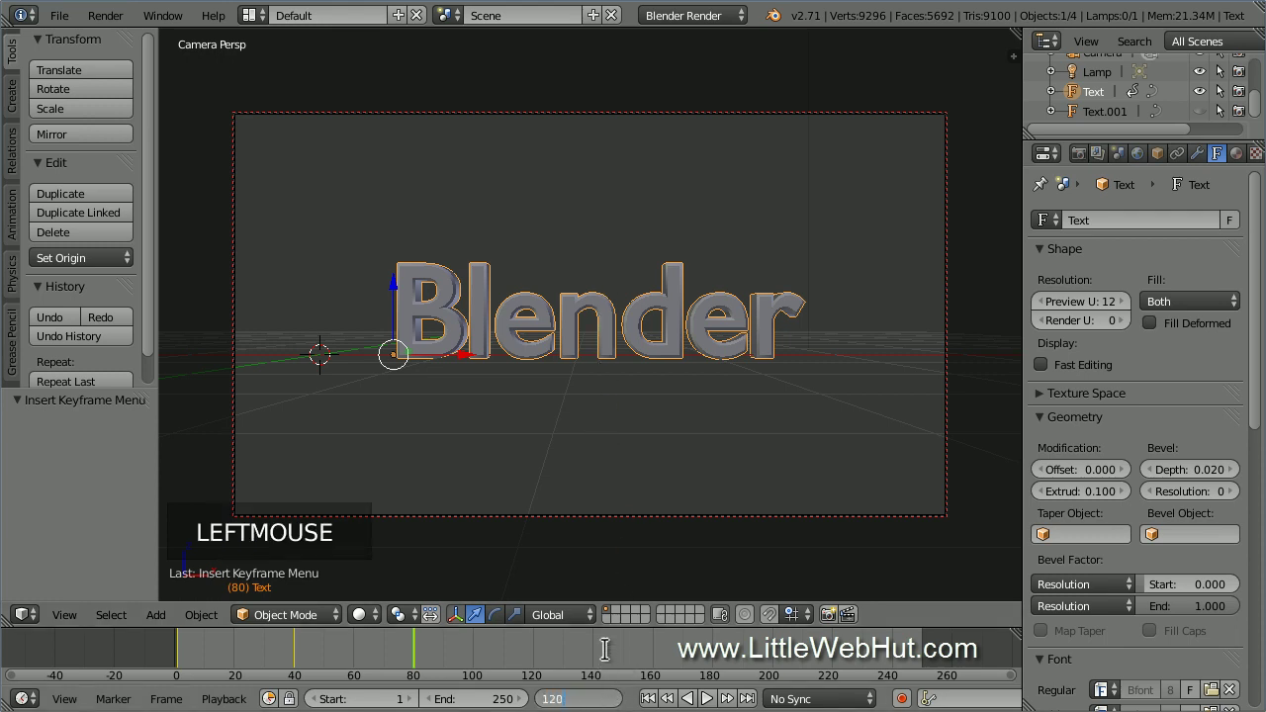
key("Return")
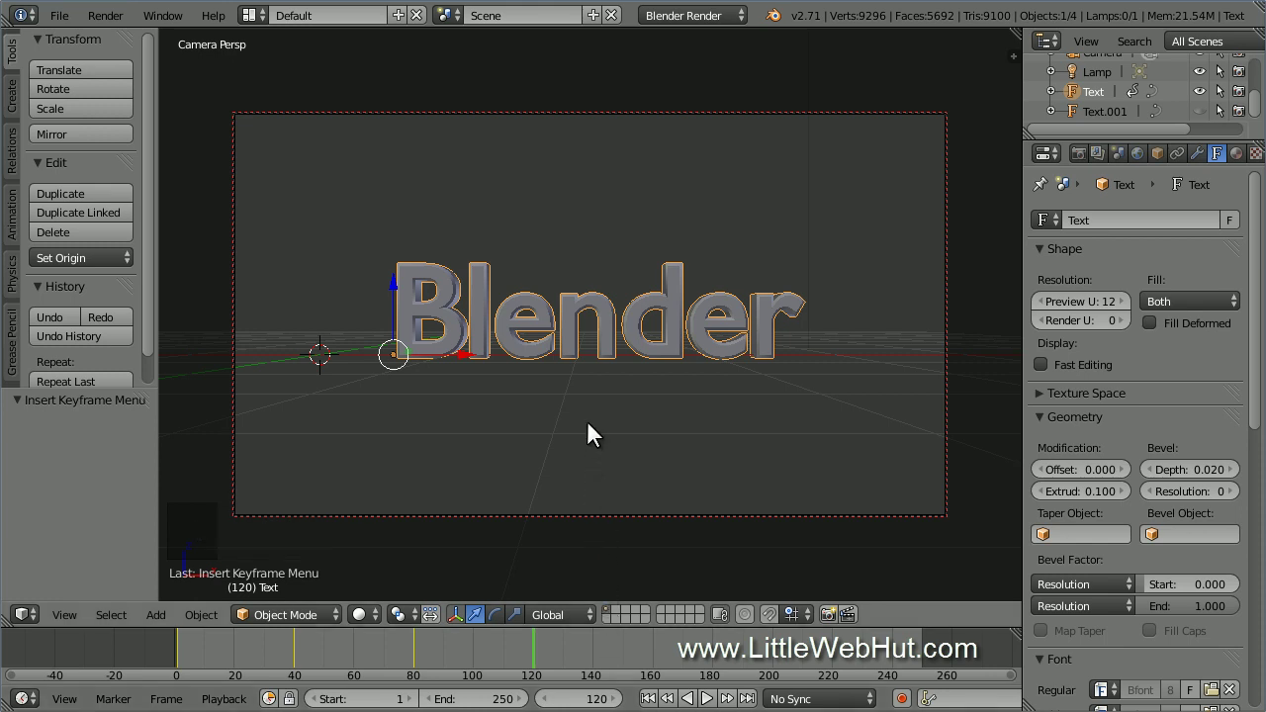
key("r")
type("z")
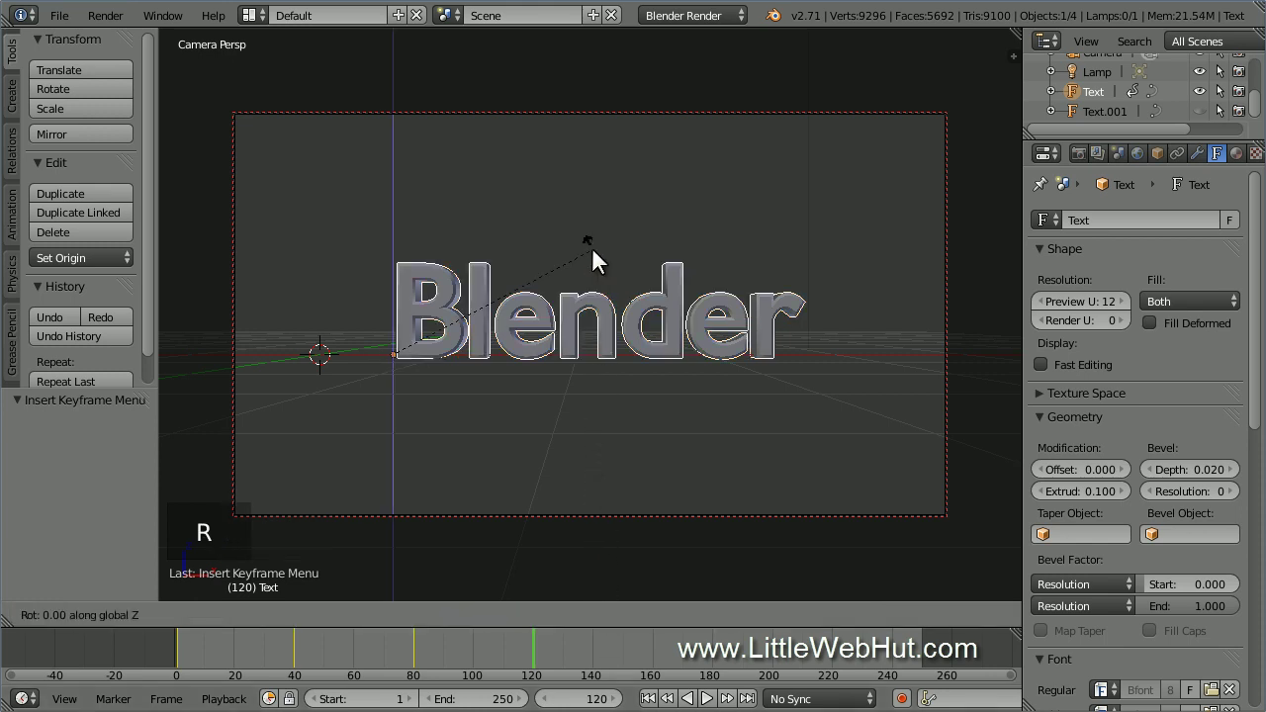
type("175")
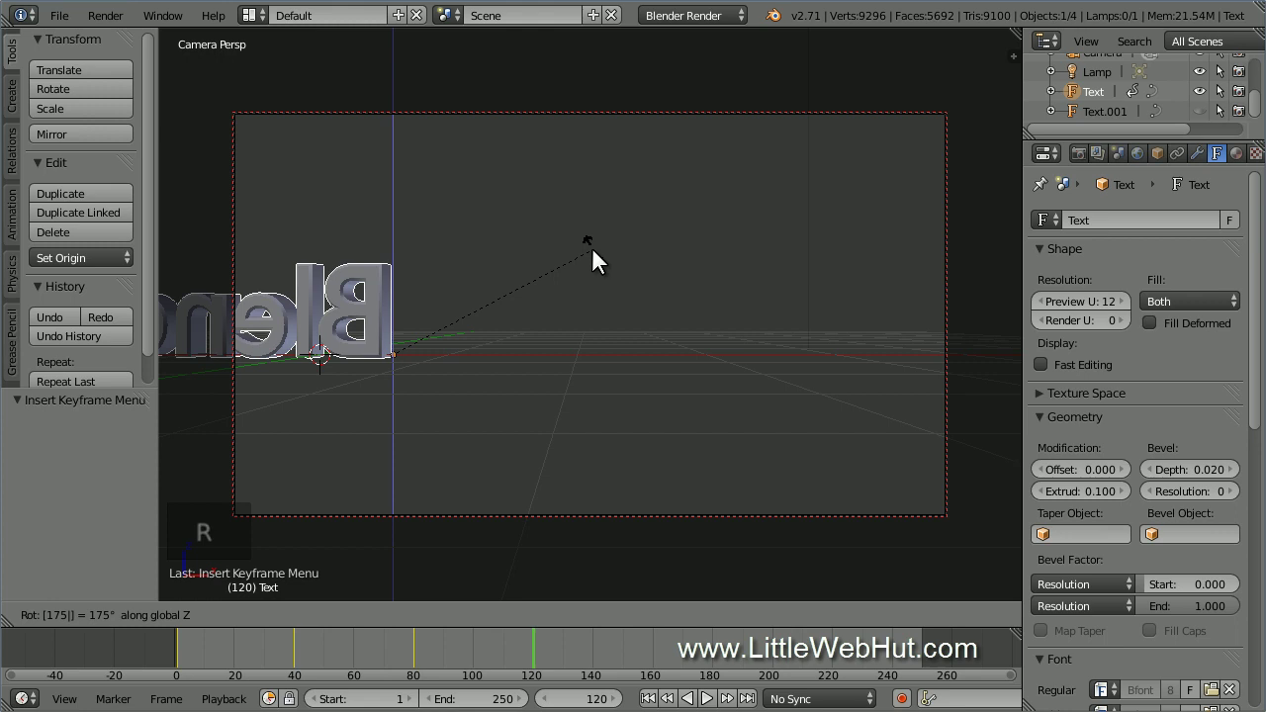
key("Return")
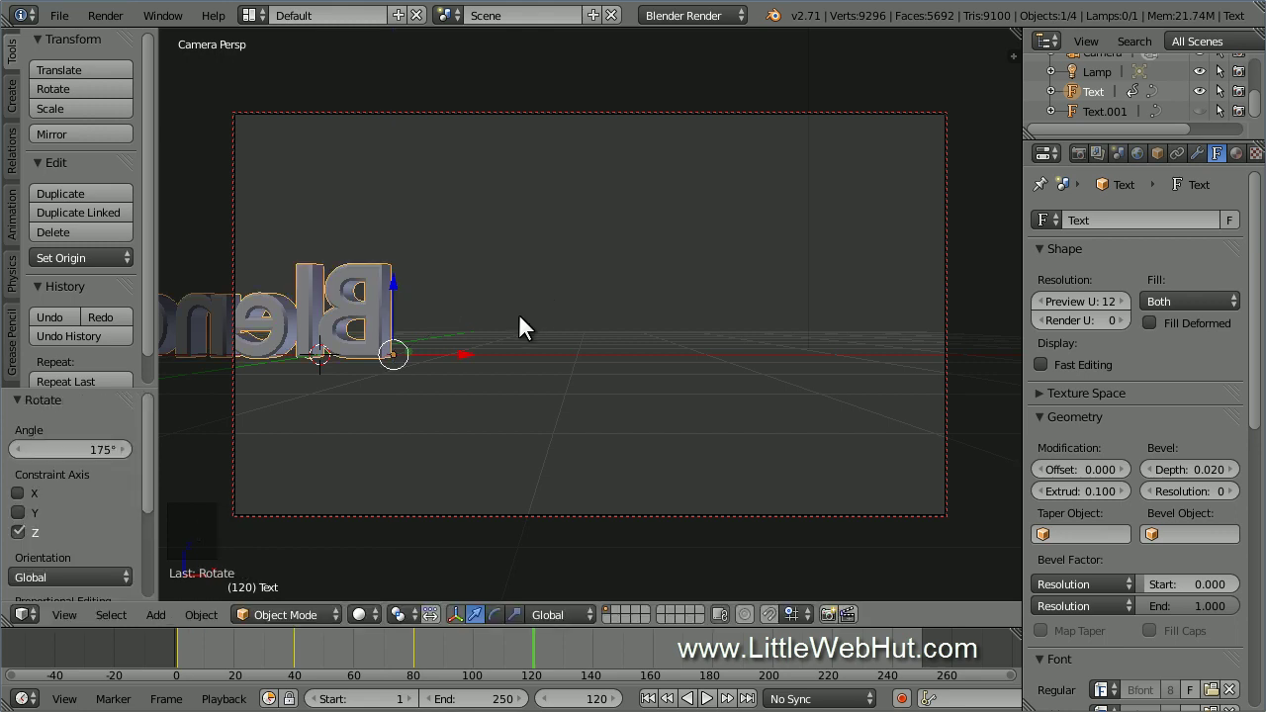
Step: Slide the text right along X and down out of view, then key LocRot
left_click_drag(463, 354, 858, 354)
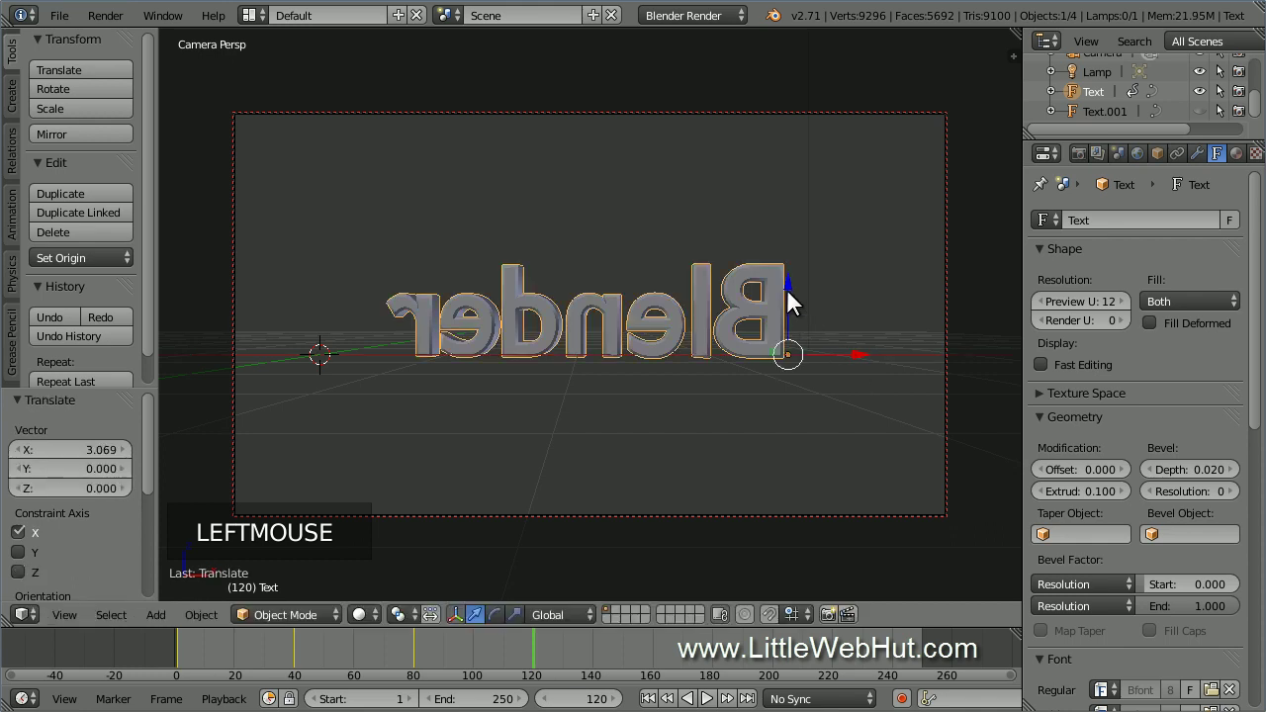
left_click_drag(787, 280, 811, 566)
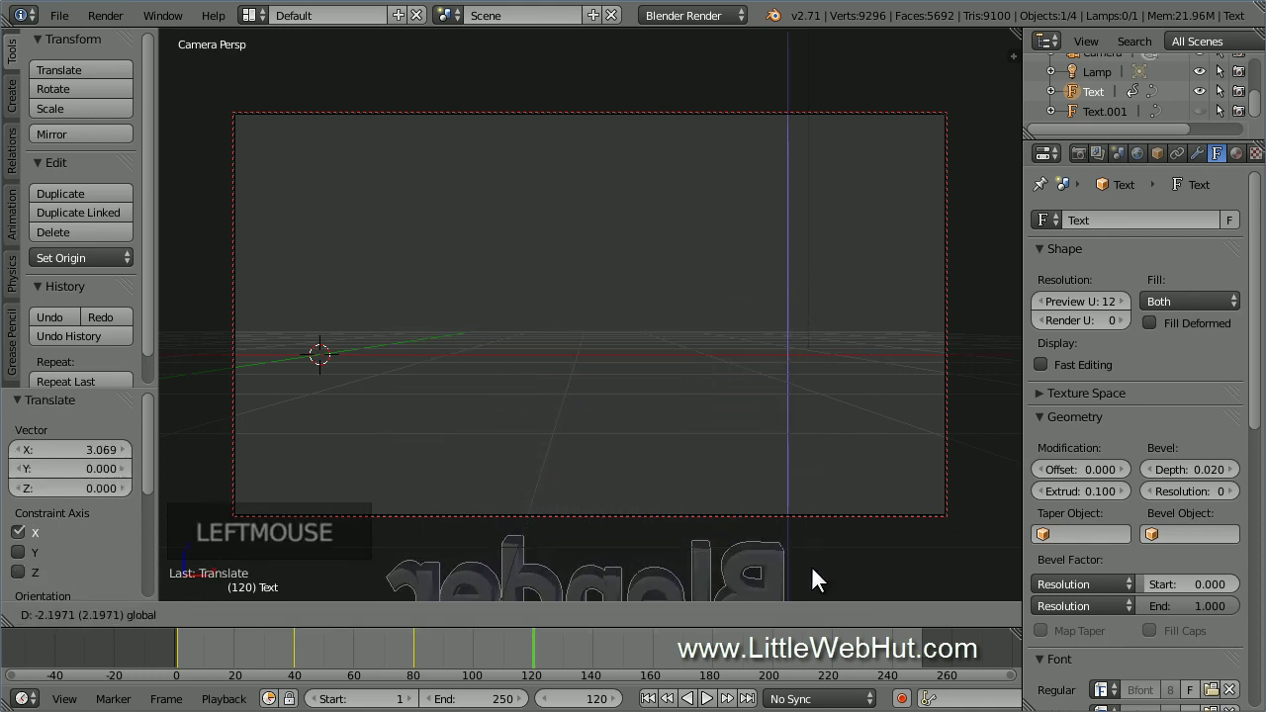
key("i")
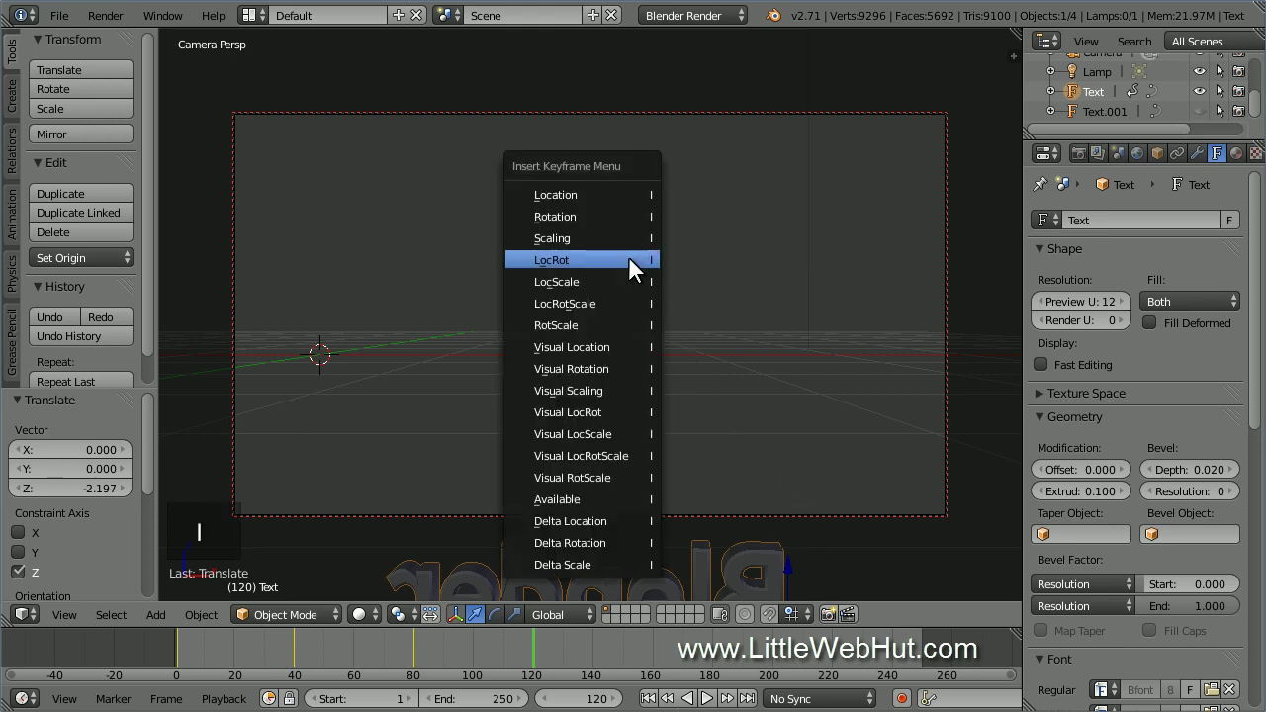
left_click(629, 259)
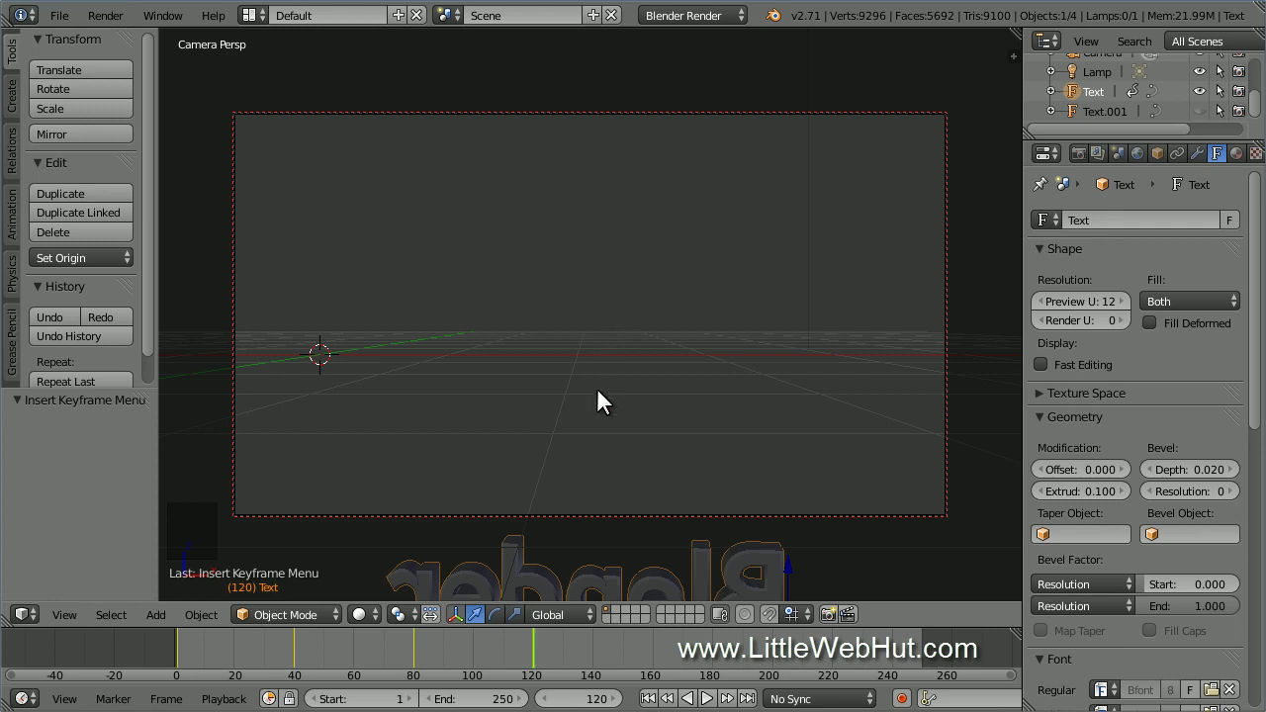
Step: Set the animation's end frame to 160
left_click(507, 701)
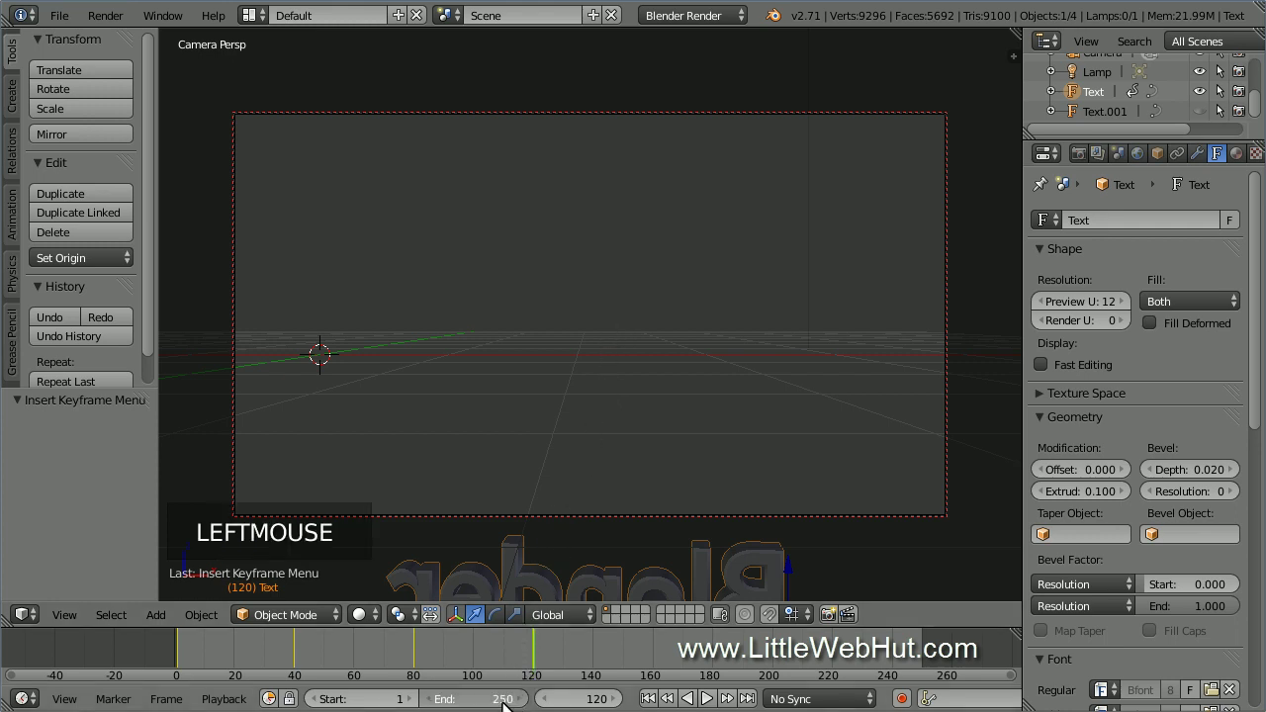
type("160")
key("Return")
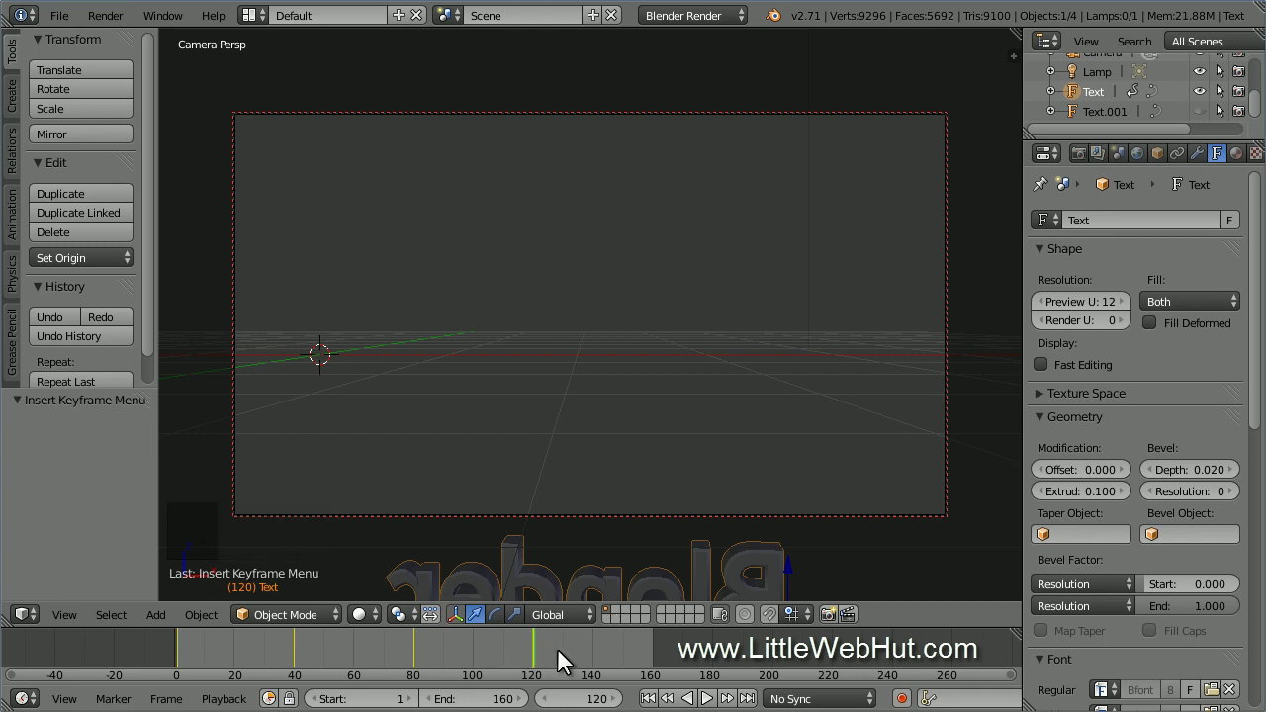
Step: Preview the animation from frame 1, then show the Animation text and hide the Blender text
left_click(648, 699)
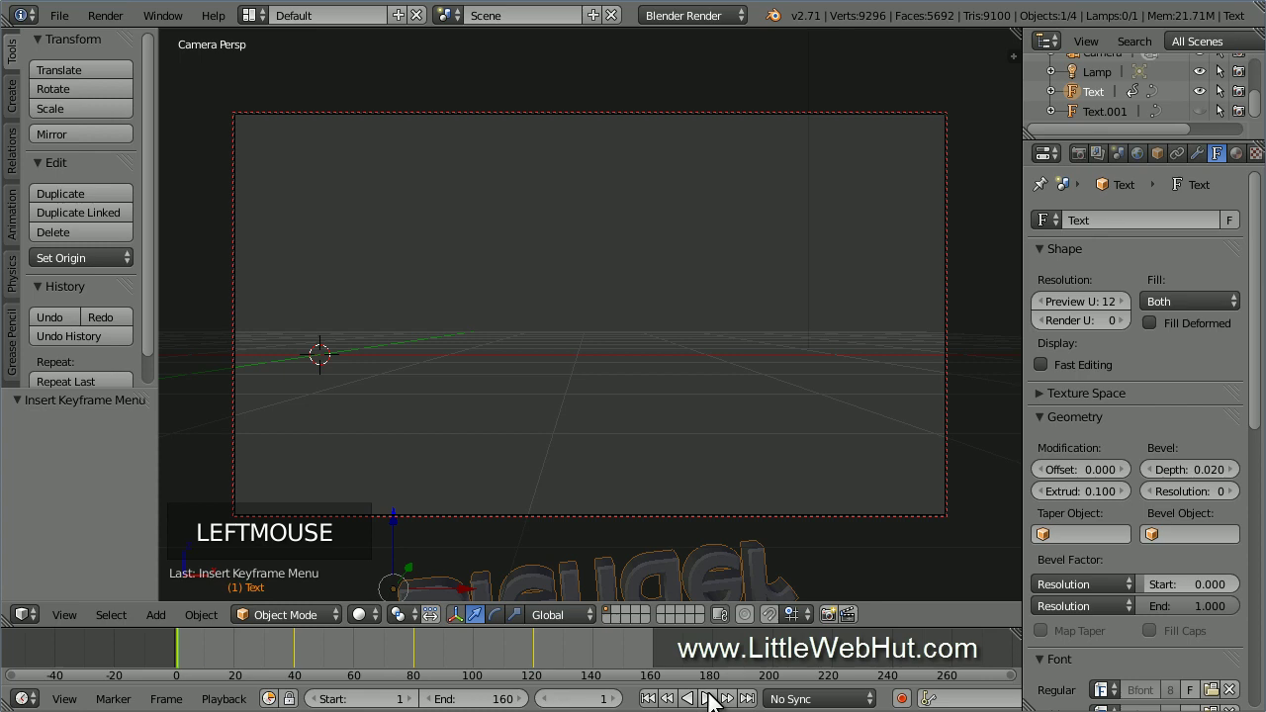
left_click(708, 699)
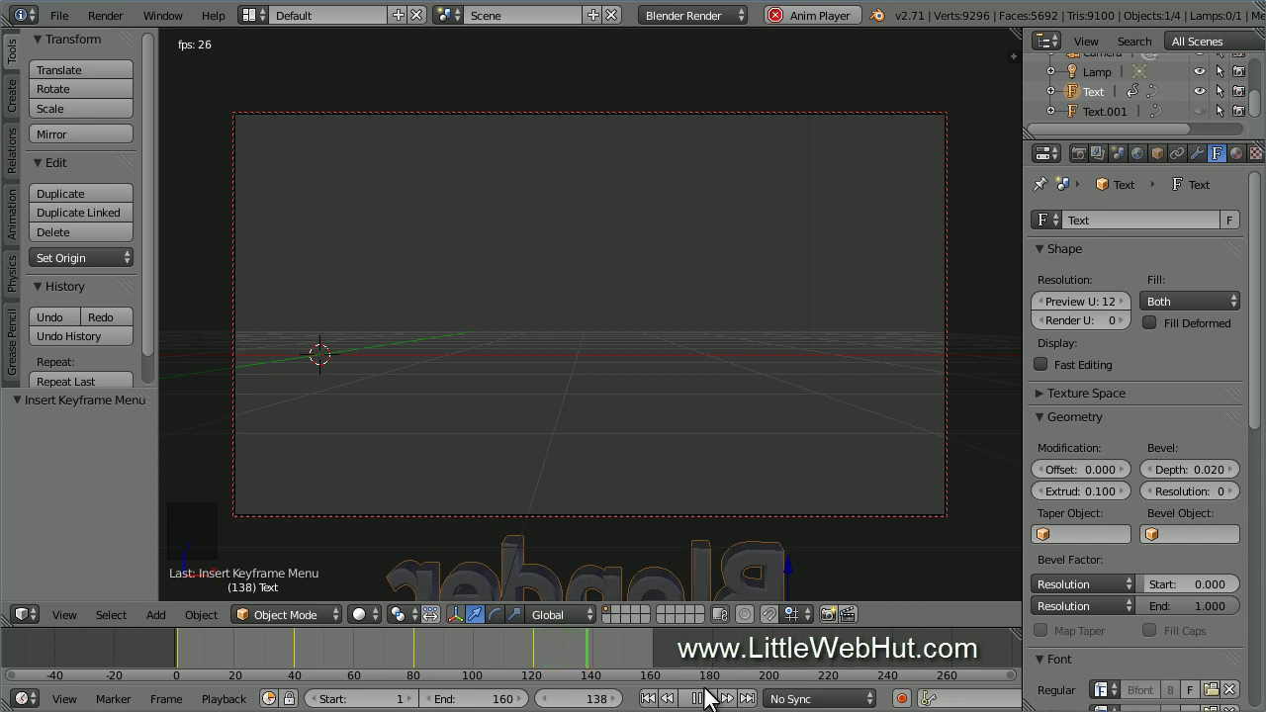
left_click(708, 699)
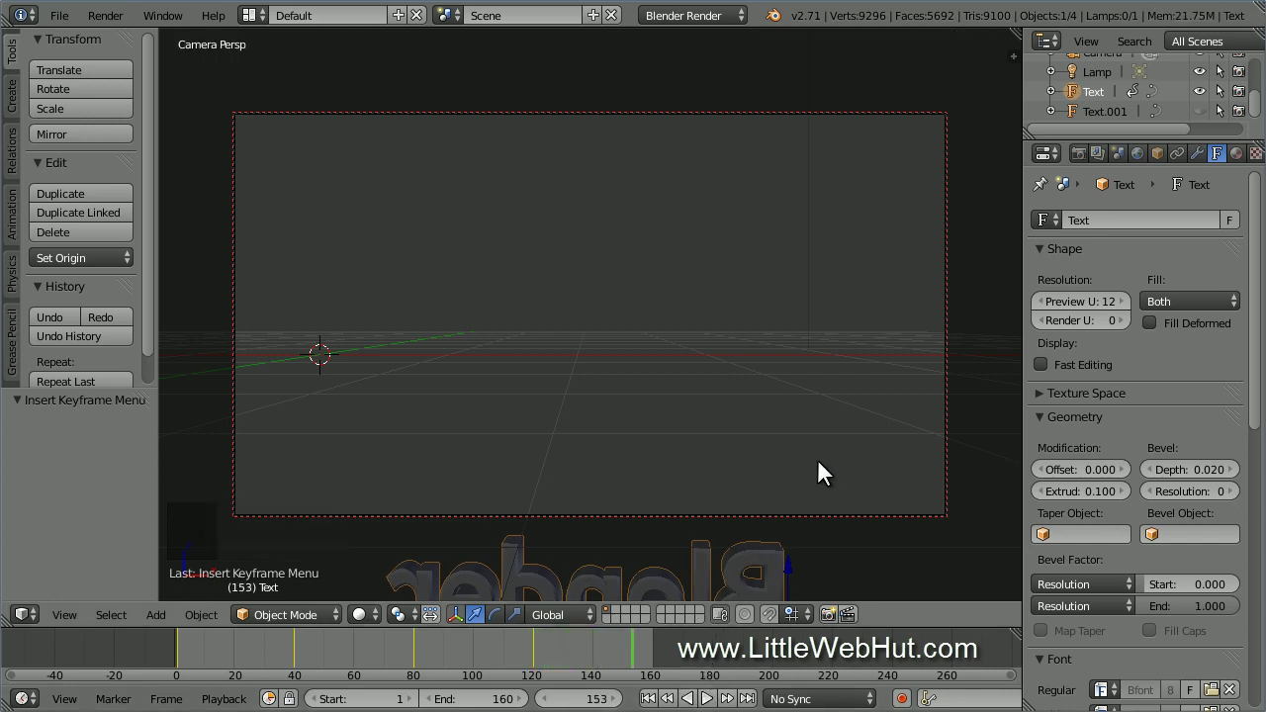
left_click(1200, 111)
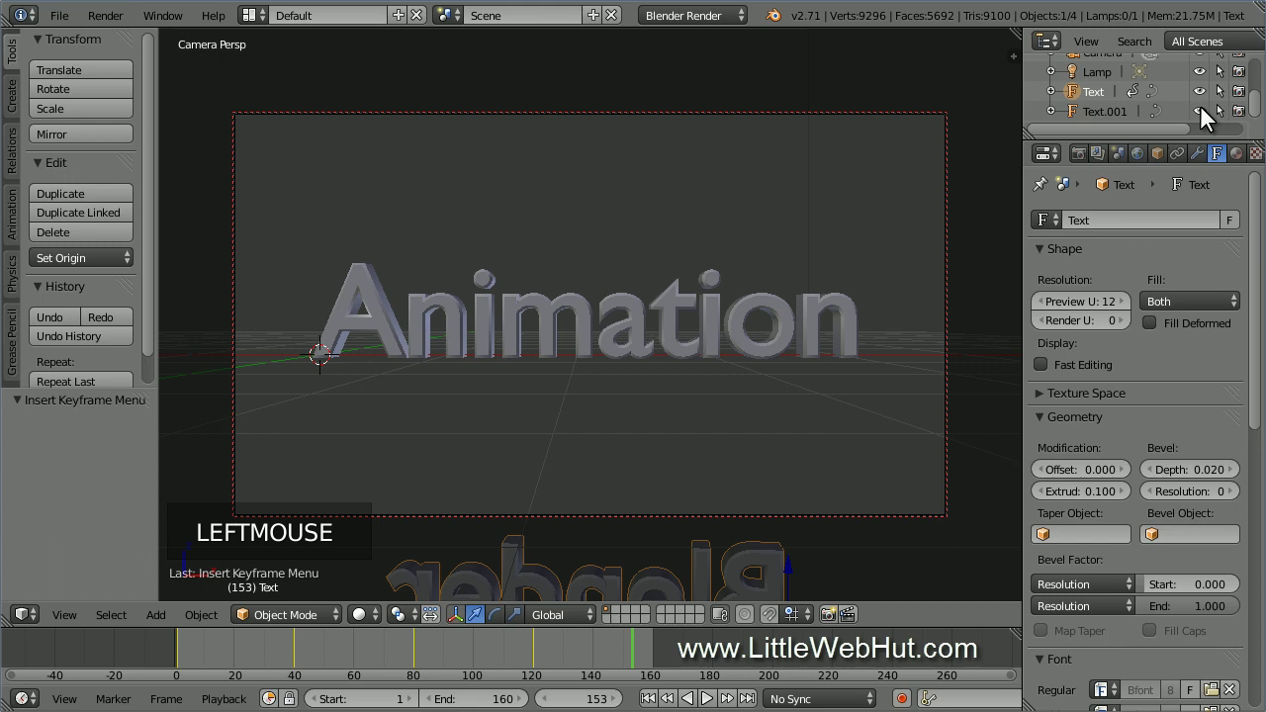
left_click(1199, 90)
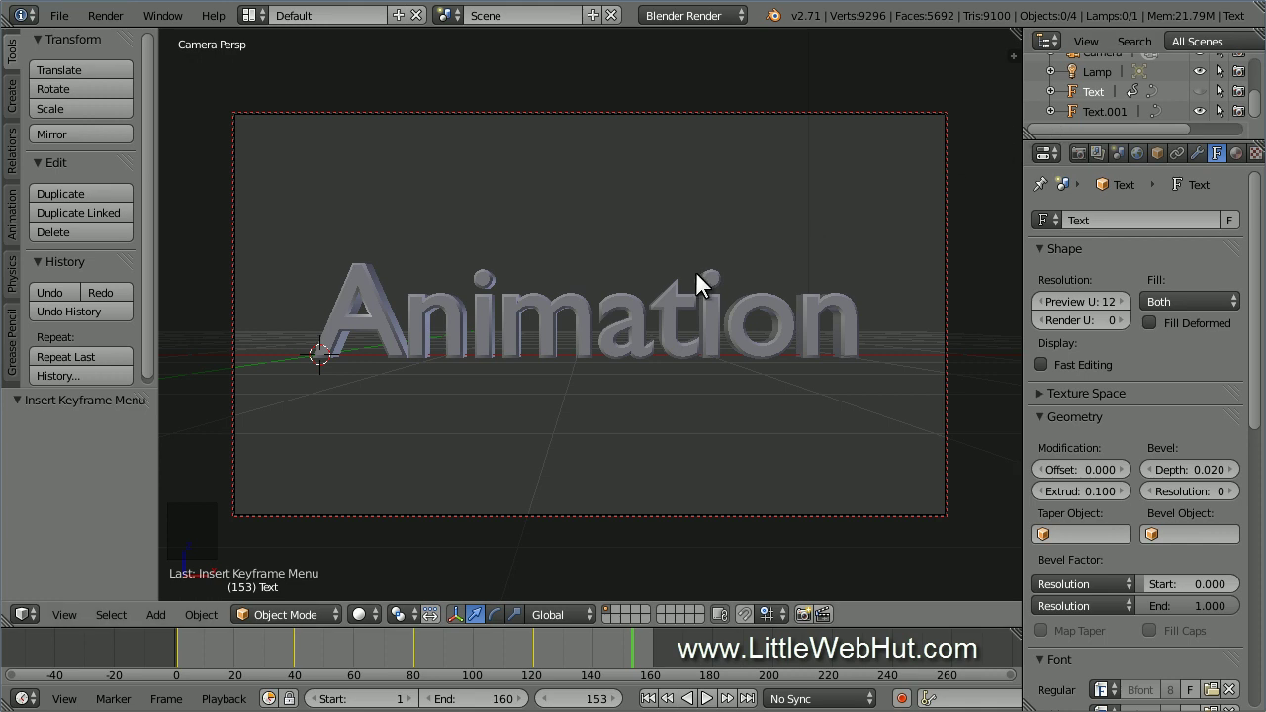
Step: Select the Animation text and key its location and rotation at frame 120
right_click(669, 293)
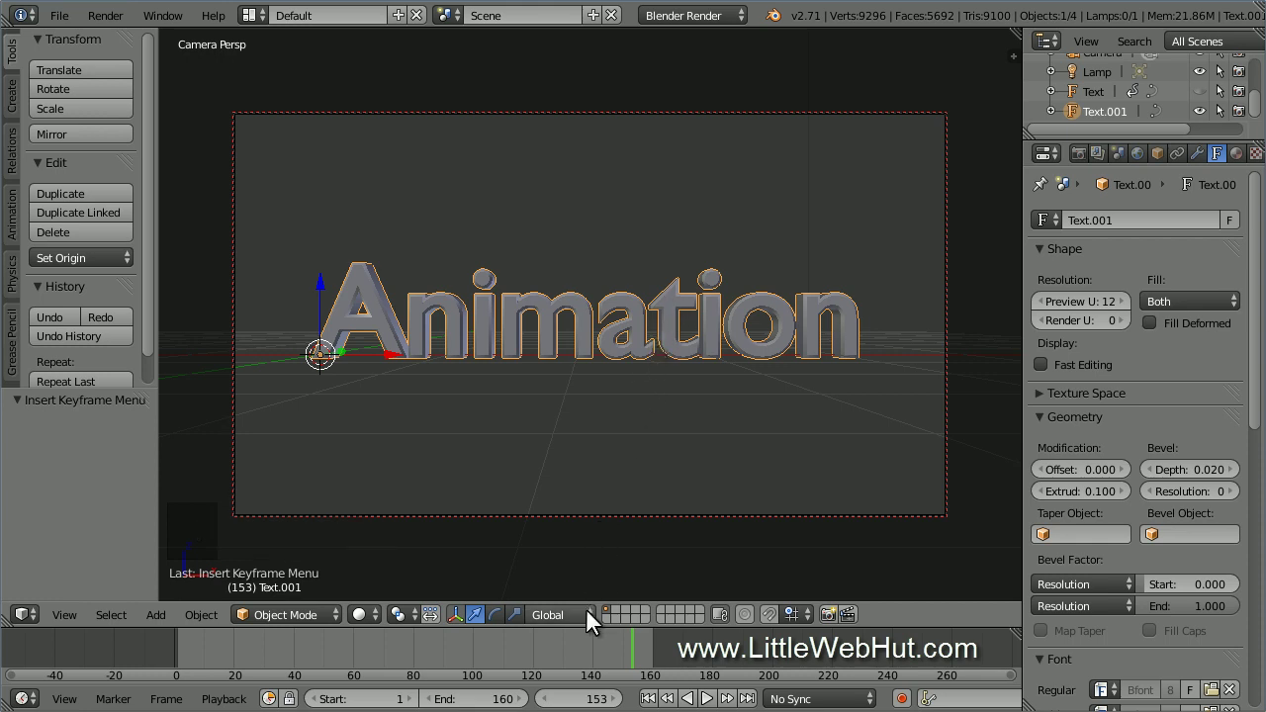
left_click(592, 699)
type("120")
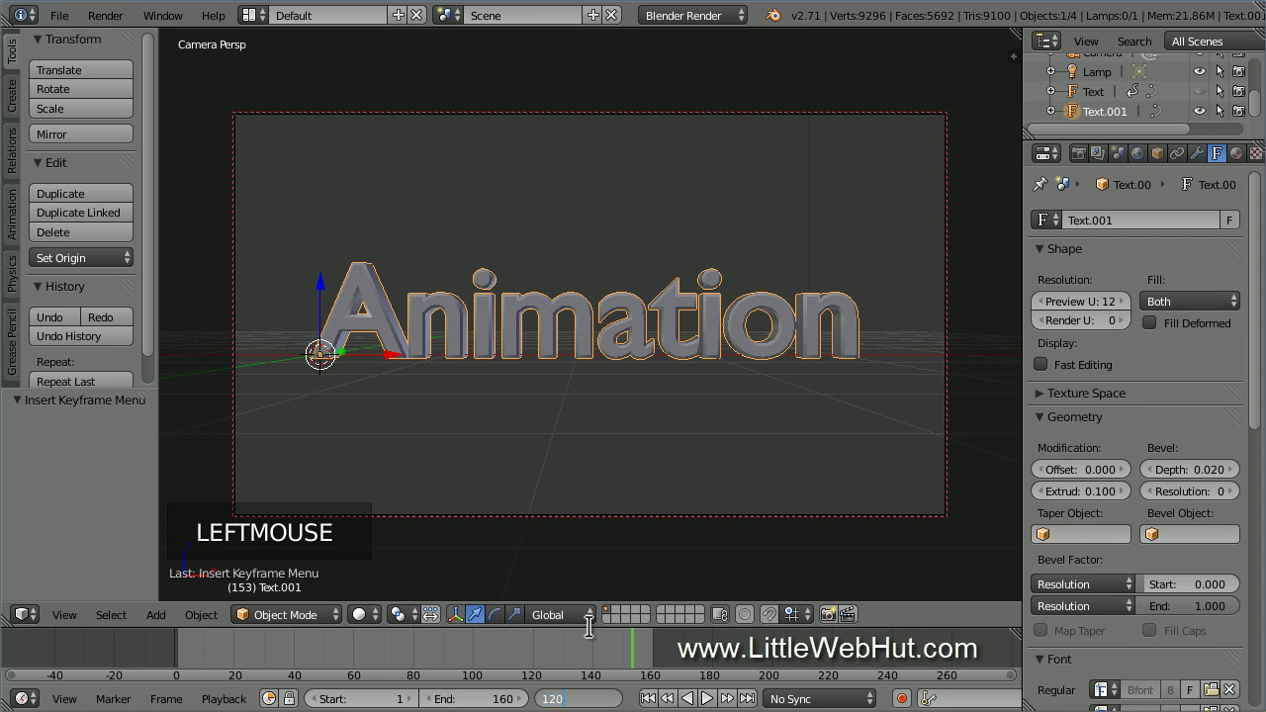
key("Return")
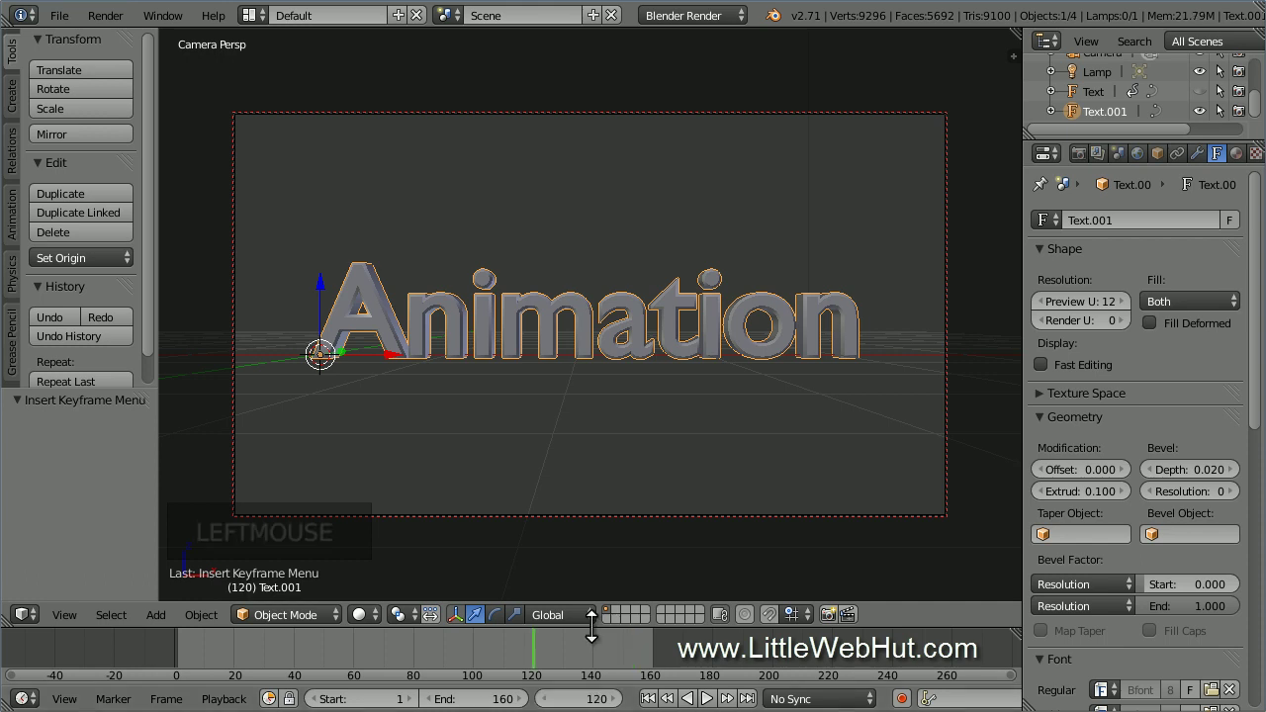
key("i")
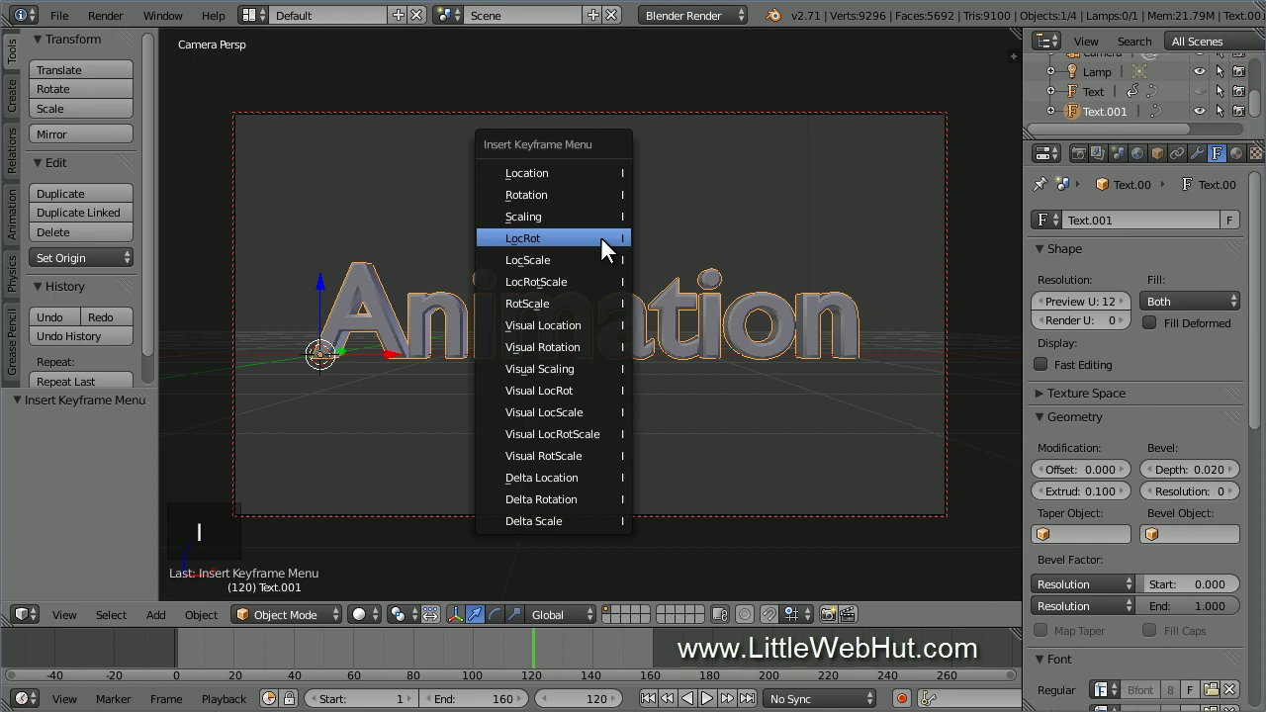
left_click(601, 238)
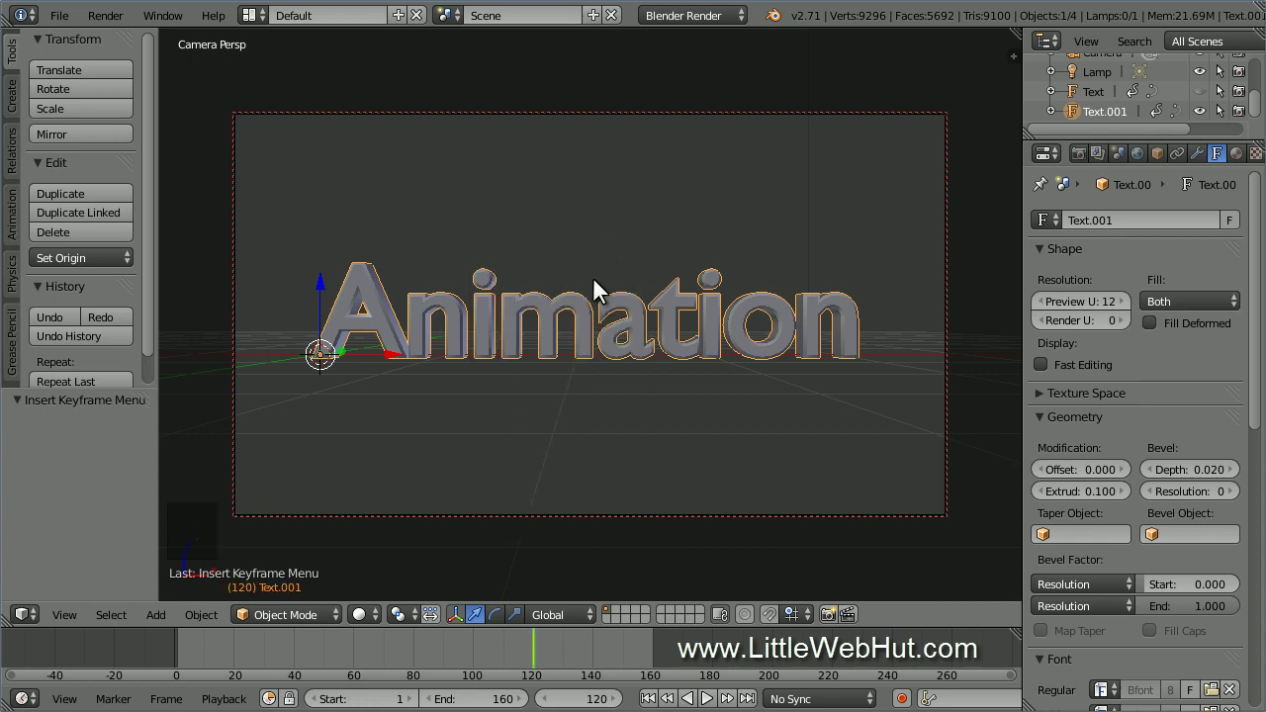
Step: At frame 80, rotate the Animation text 175° around Z
left_click(590, 699)
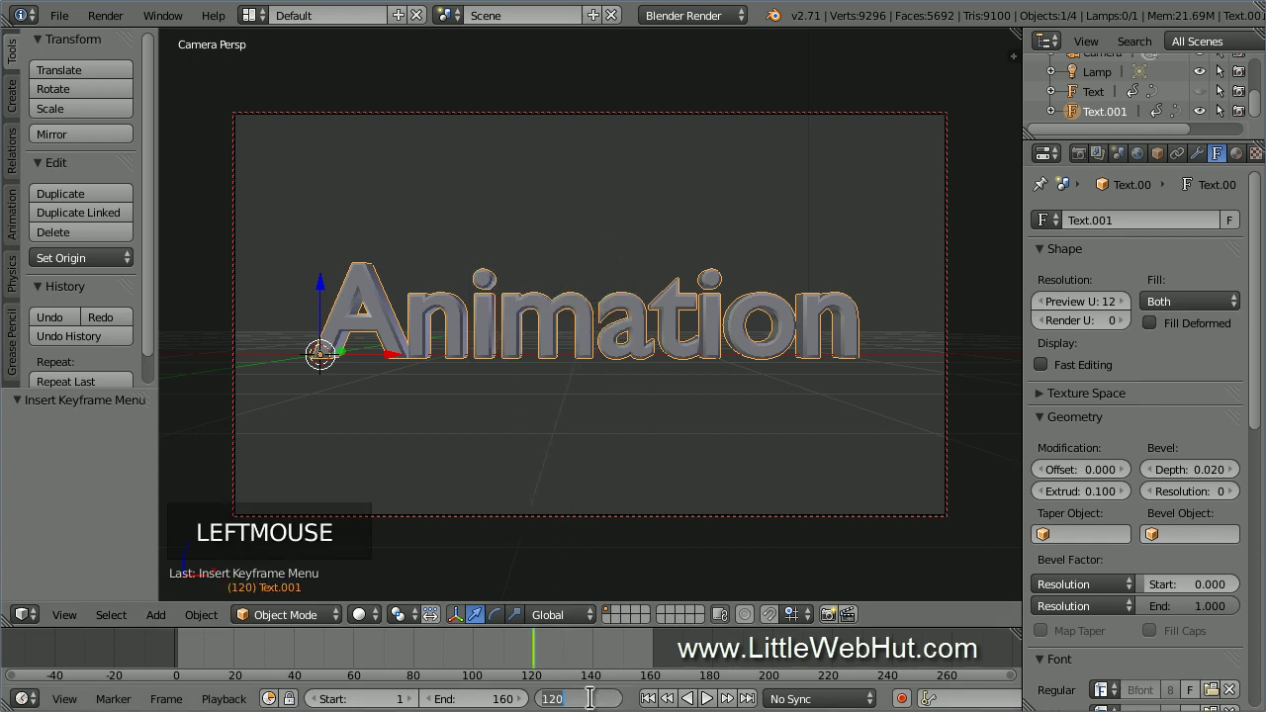
type("80")
key("Return")
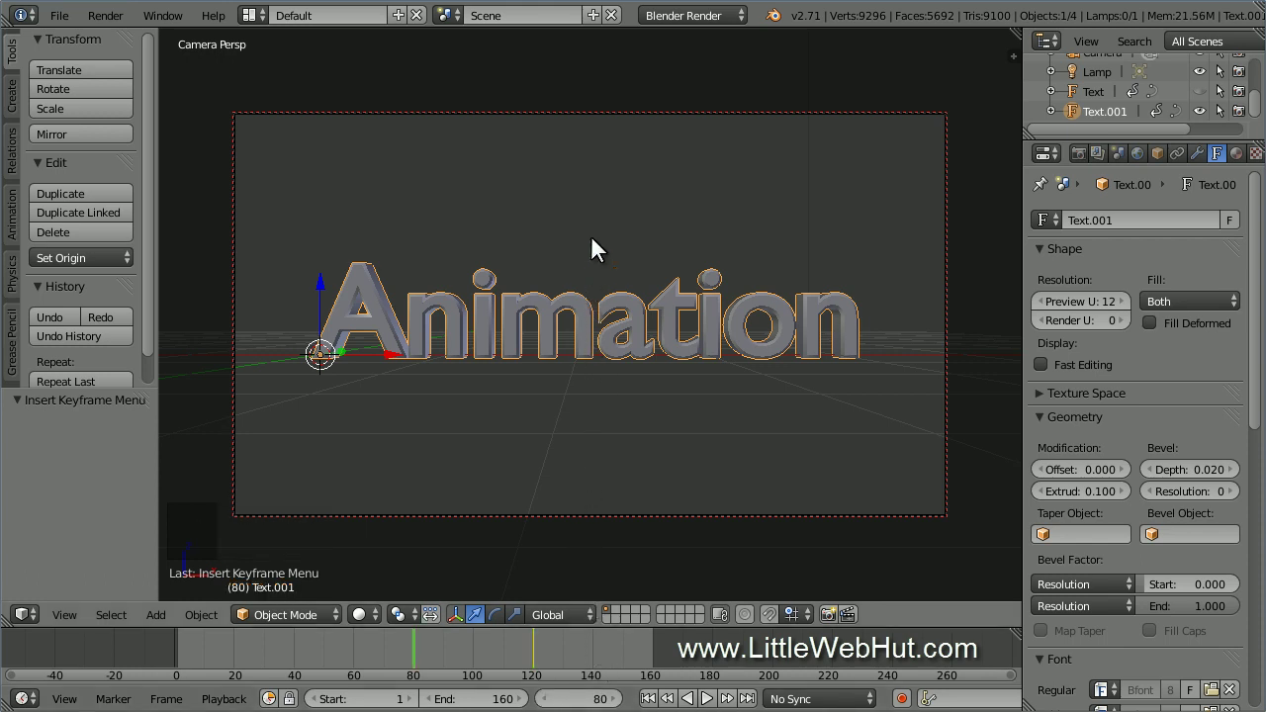
key("r")
type("z175")
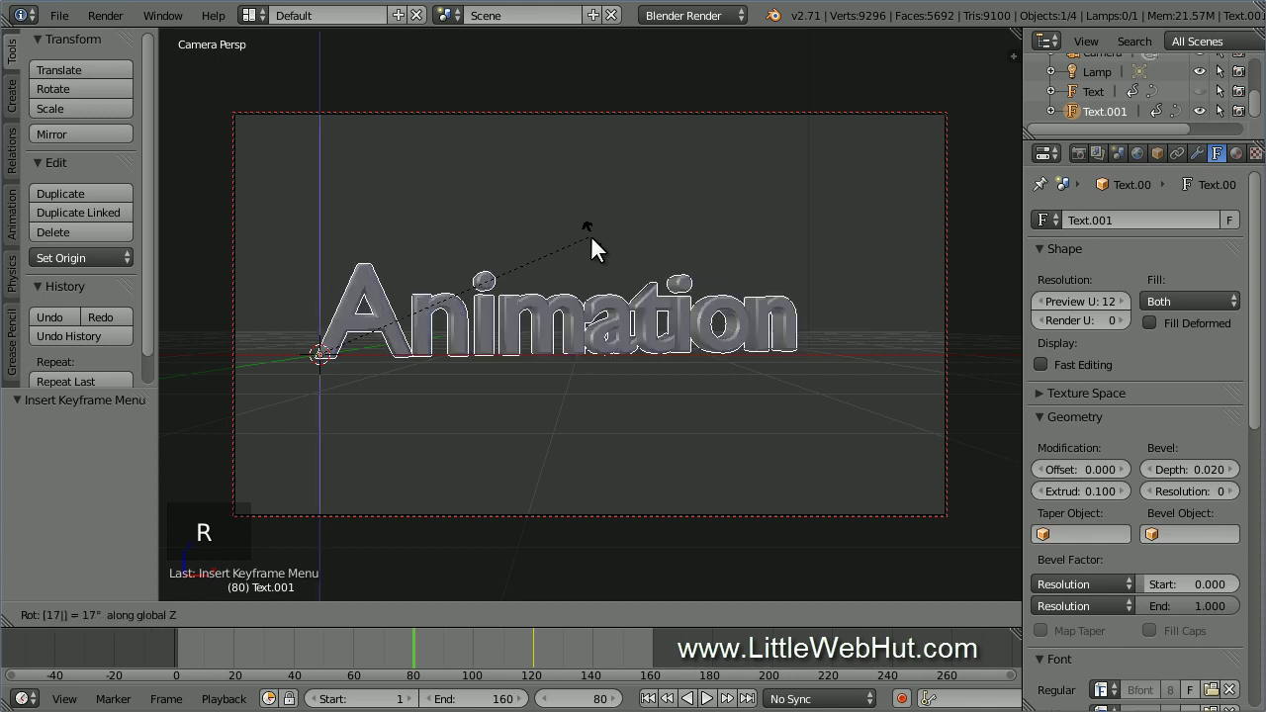
key("Return")
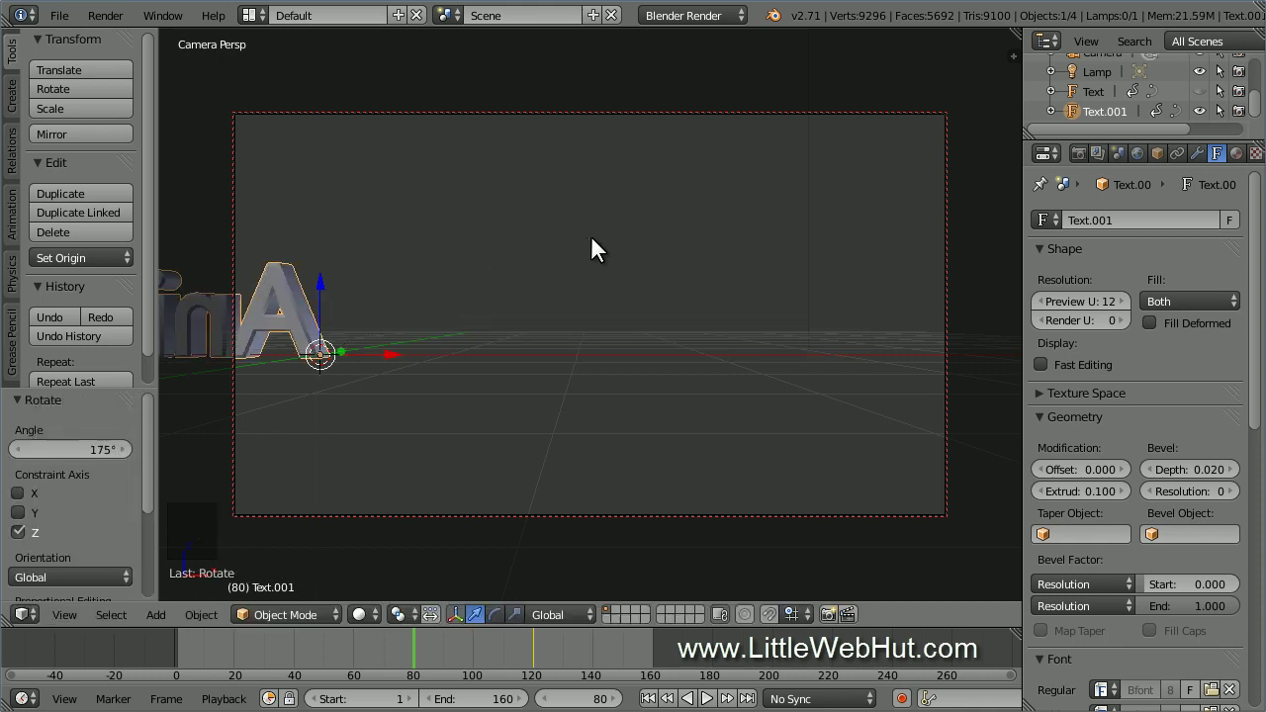
Step: Slide the Animation text right along X and up along Z, then key LocRot at frame 80
left_click_drag(389, 352, 926, 319)
left_click_drag(857, 280, 855, 2)
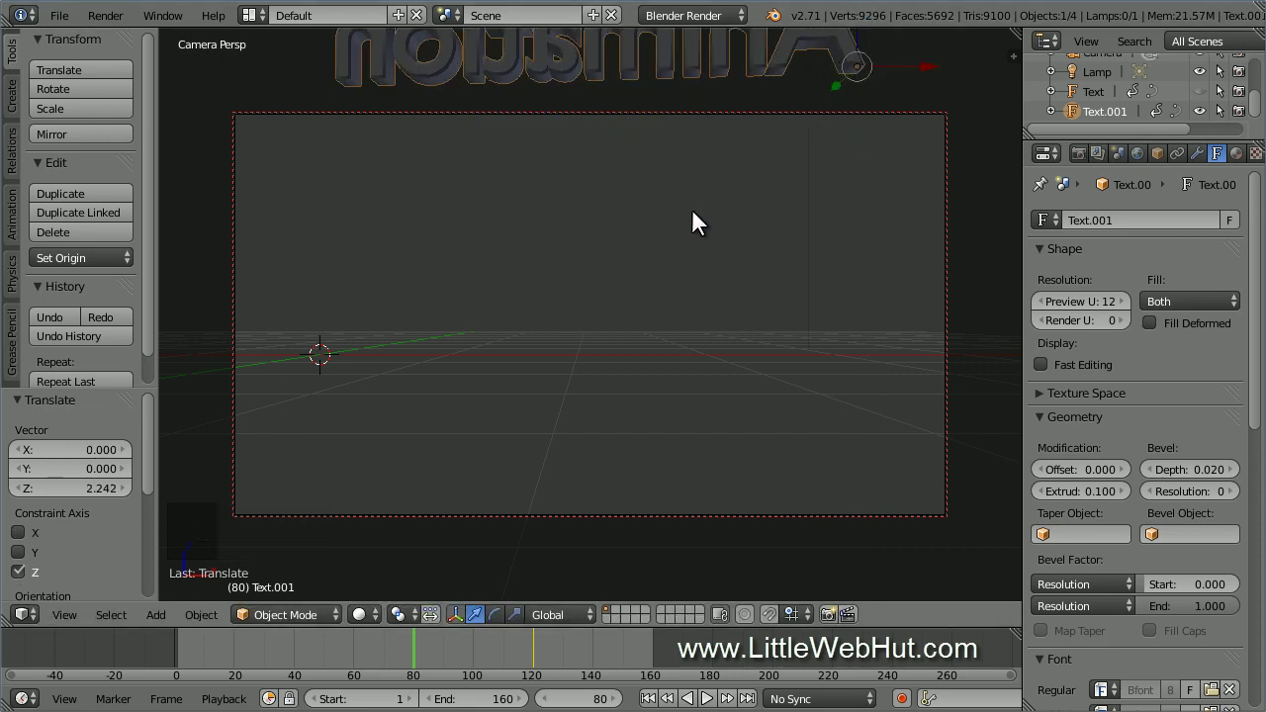
key("i")
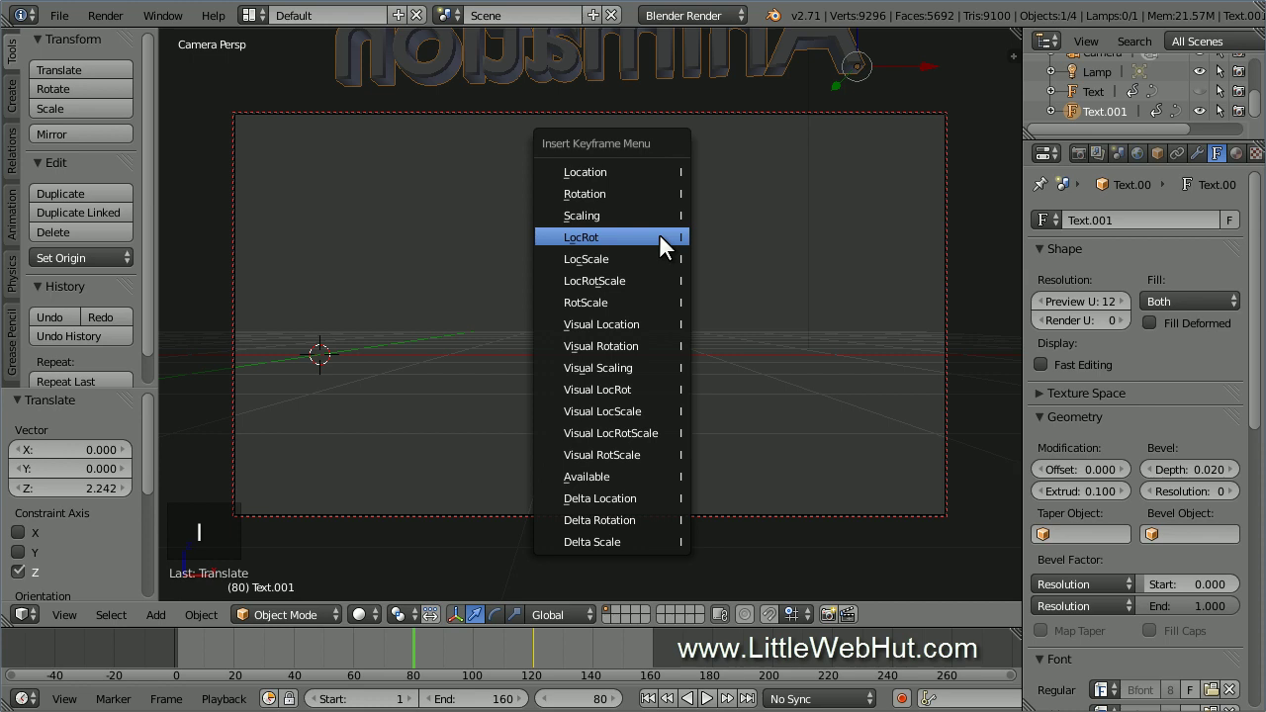
left_click(663, 246)
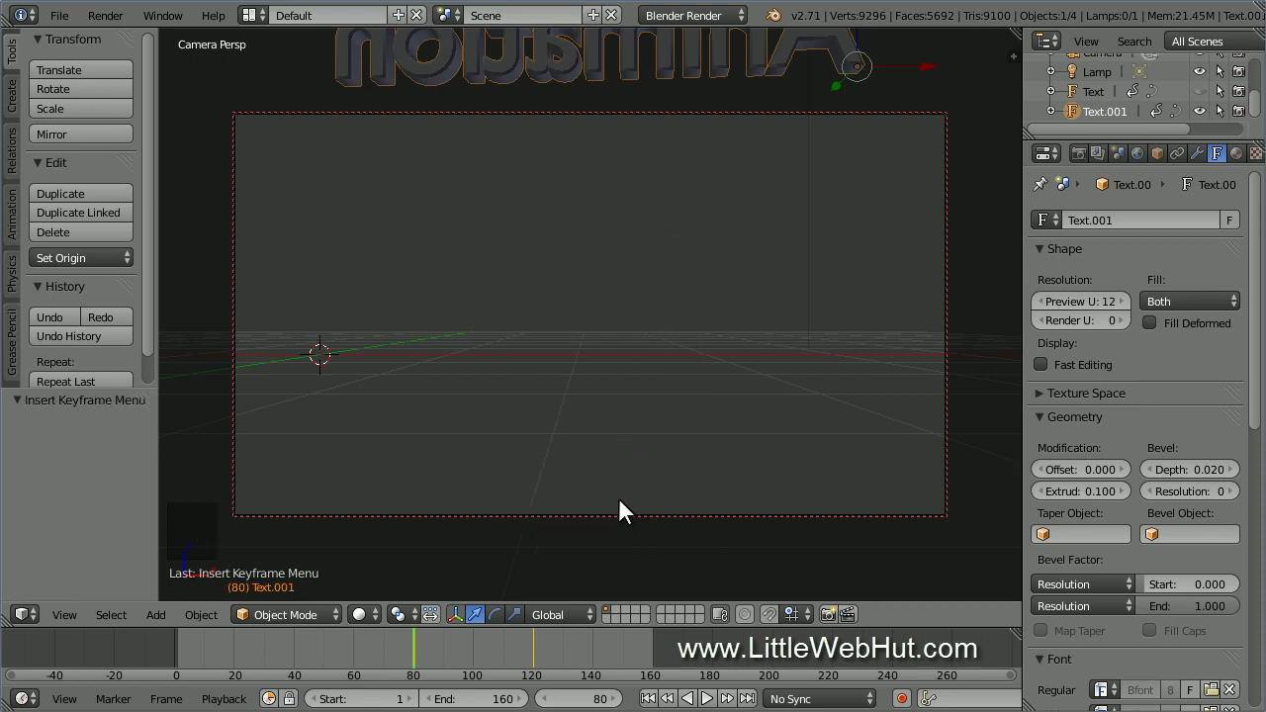
Step: Key the Animation text's location and rotation at frame 1 and play the animation
left_click(602, 697)
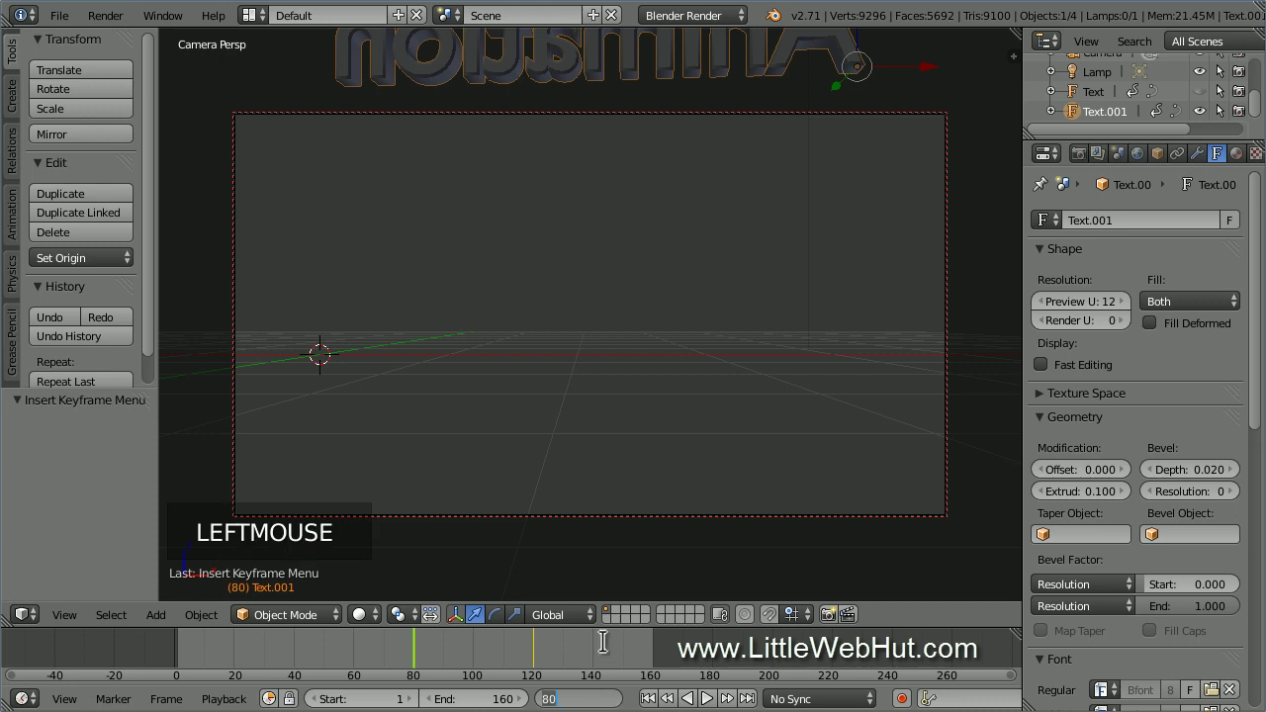
type("1")
key("Return")
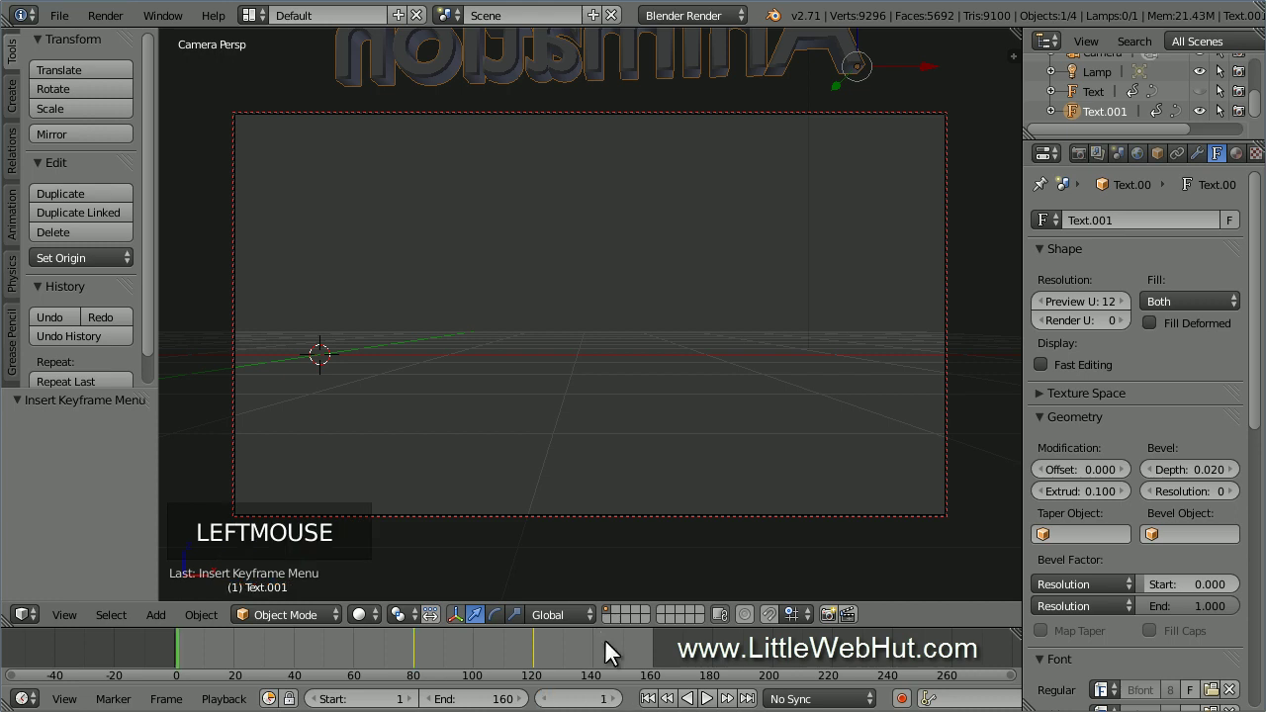
key("i")
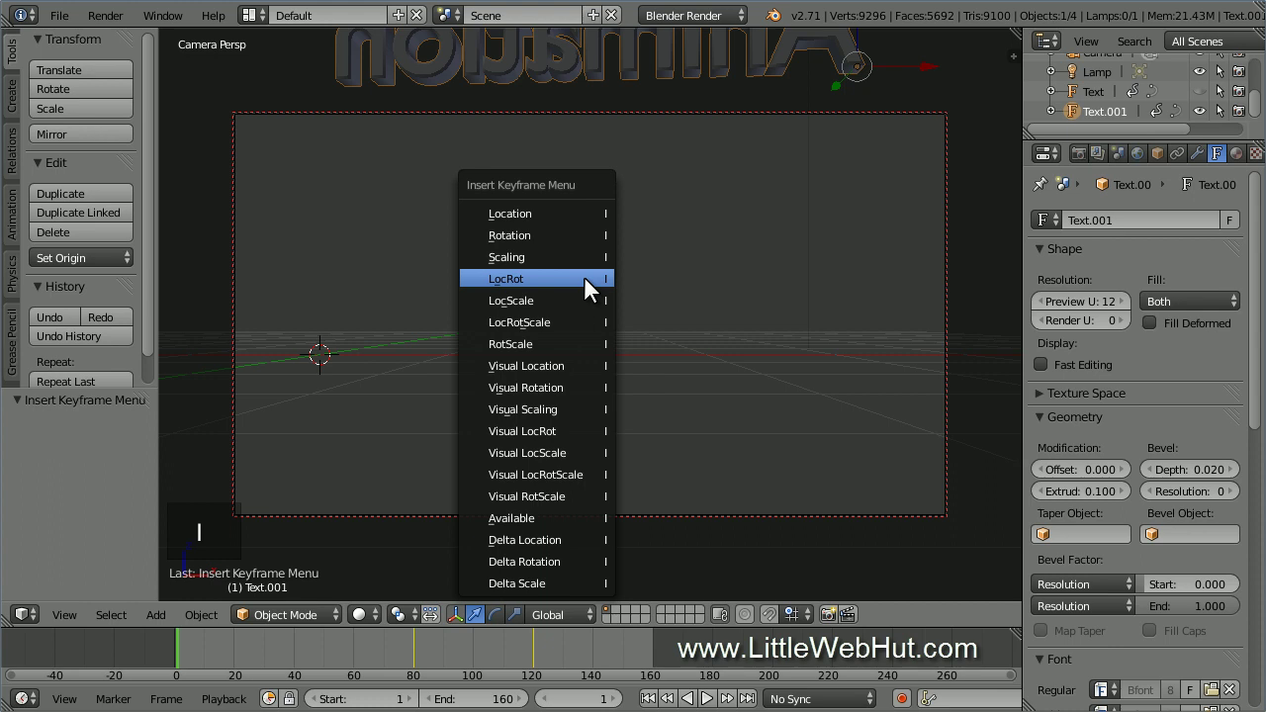
left_click(585, 279)
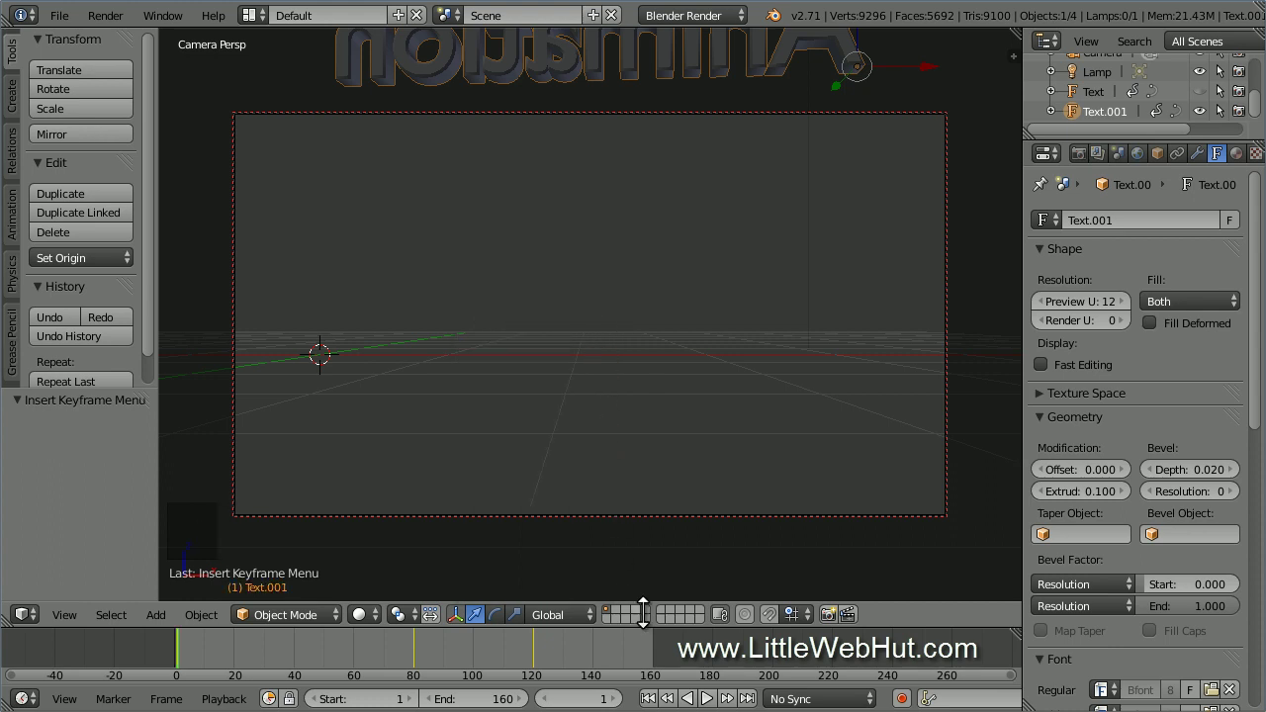
left_click(706, 699)
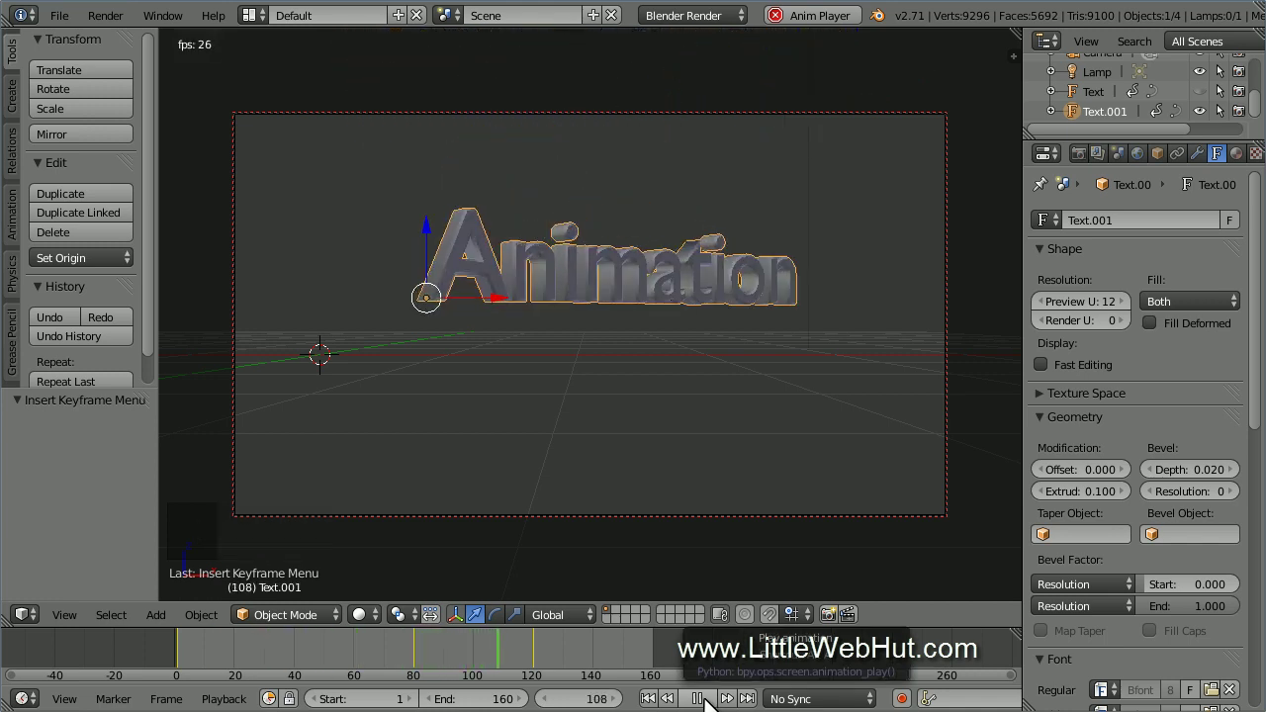
Step: Stop playback, unhide the Blender text object, and replay the animation from frame 1
left_click(702, 699)
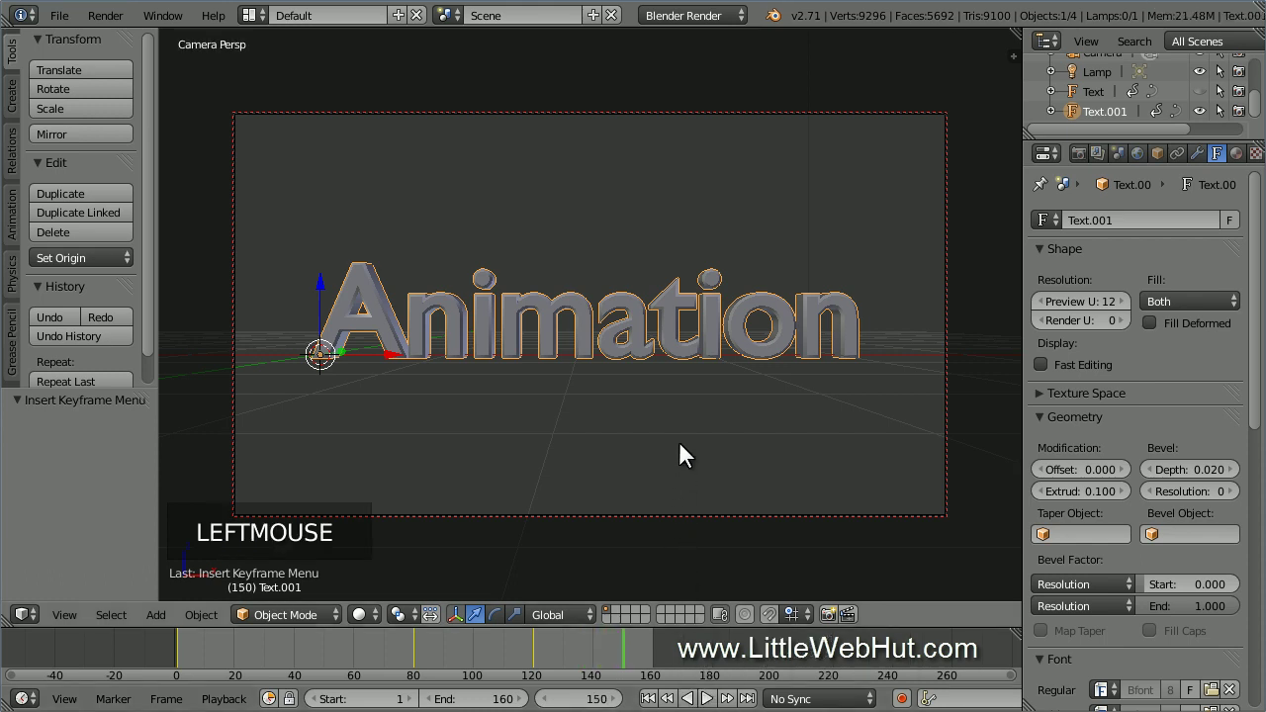
left_click(1200, 91)
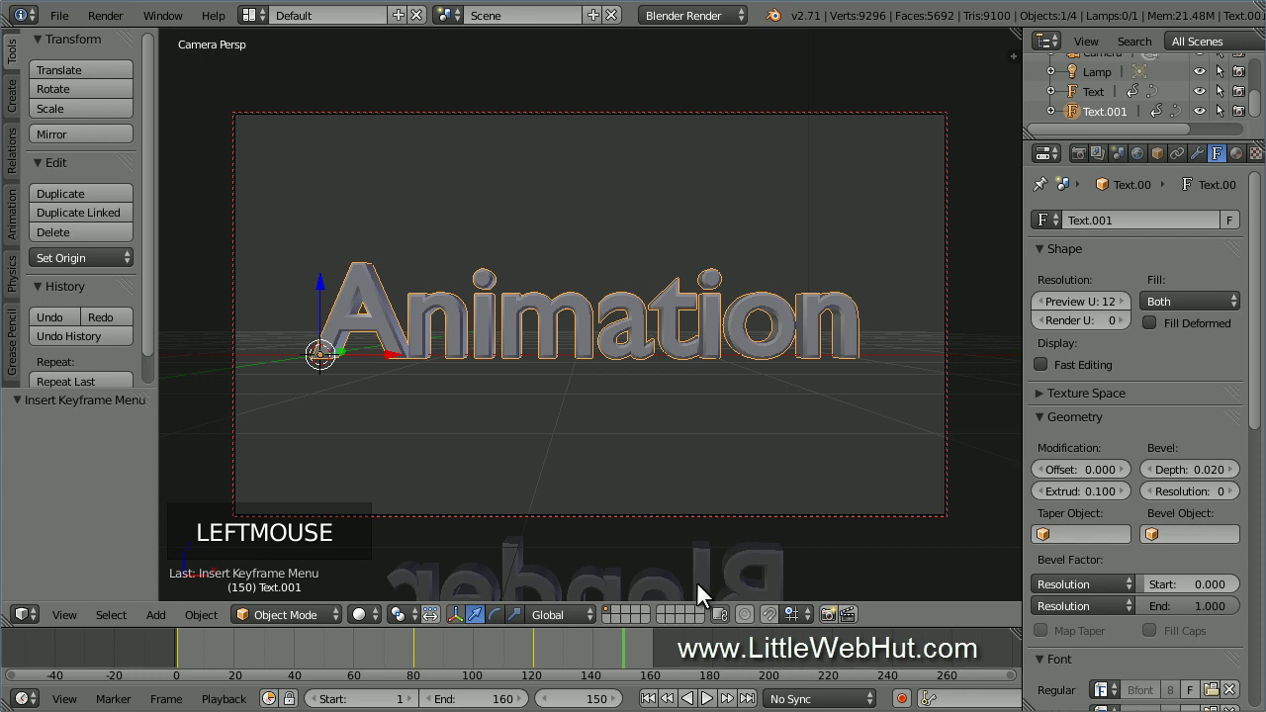
left_click(648, 698)
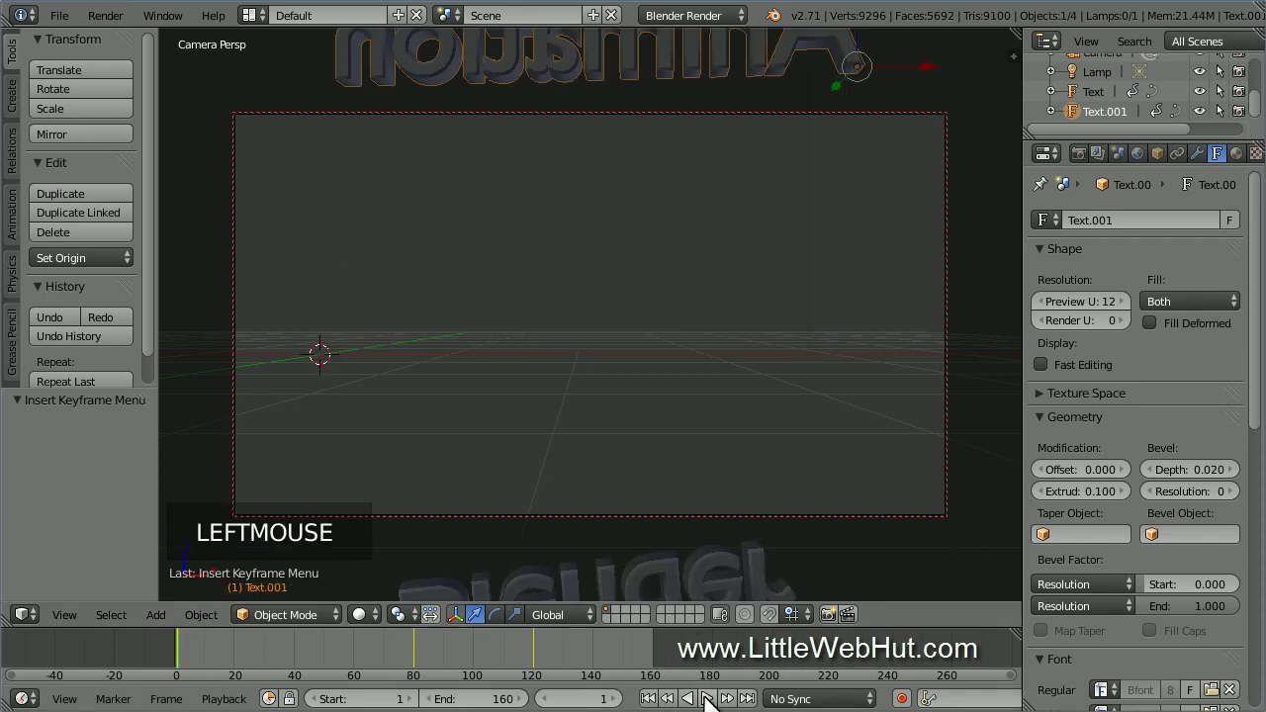
left_click(707, 698)
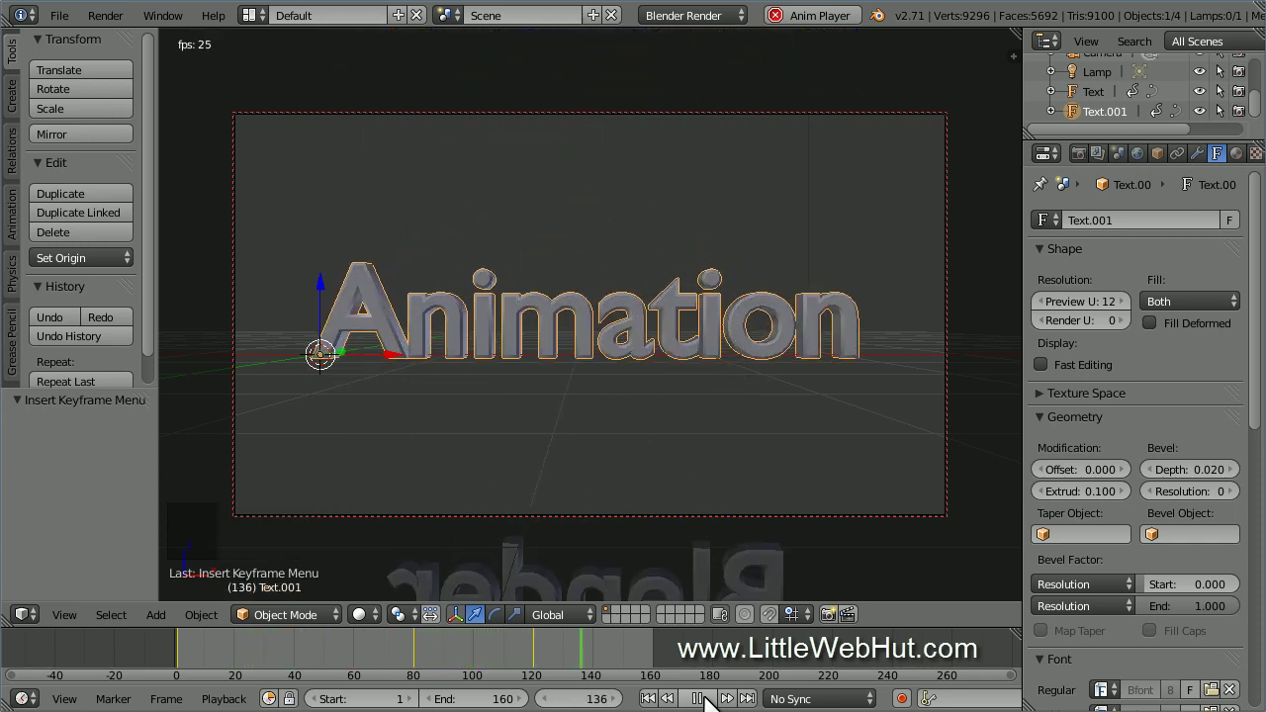
left_click(699, 698)
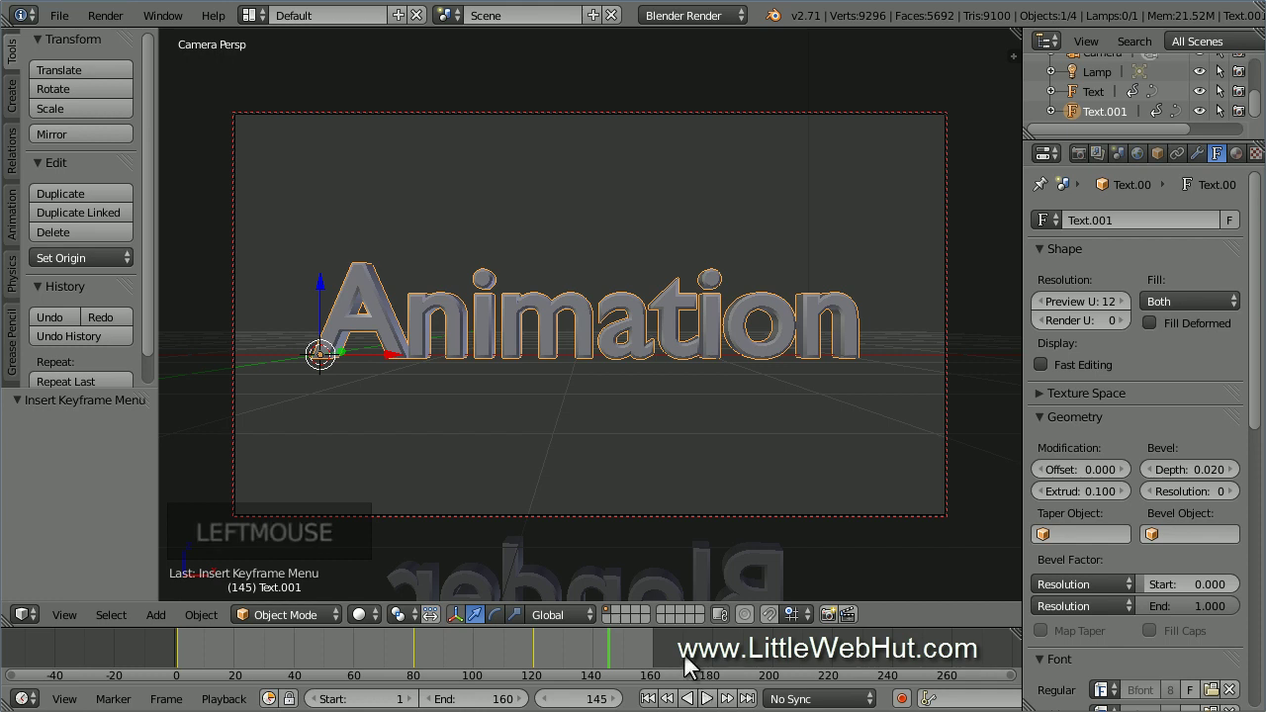
left_click(60, 15)
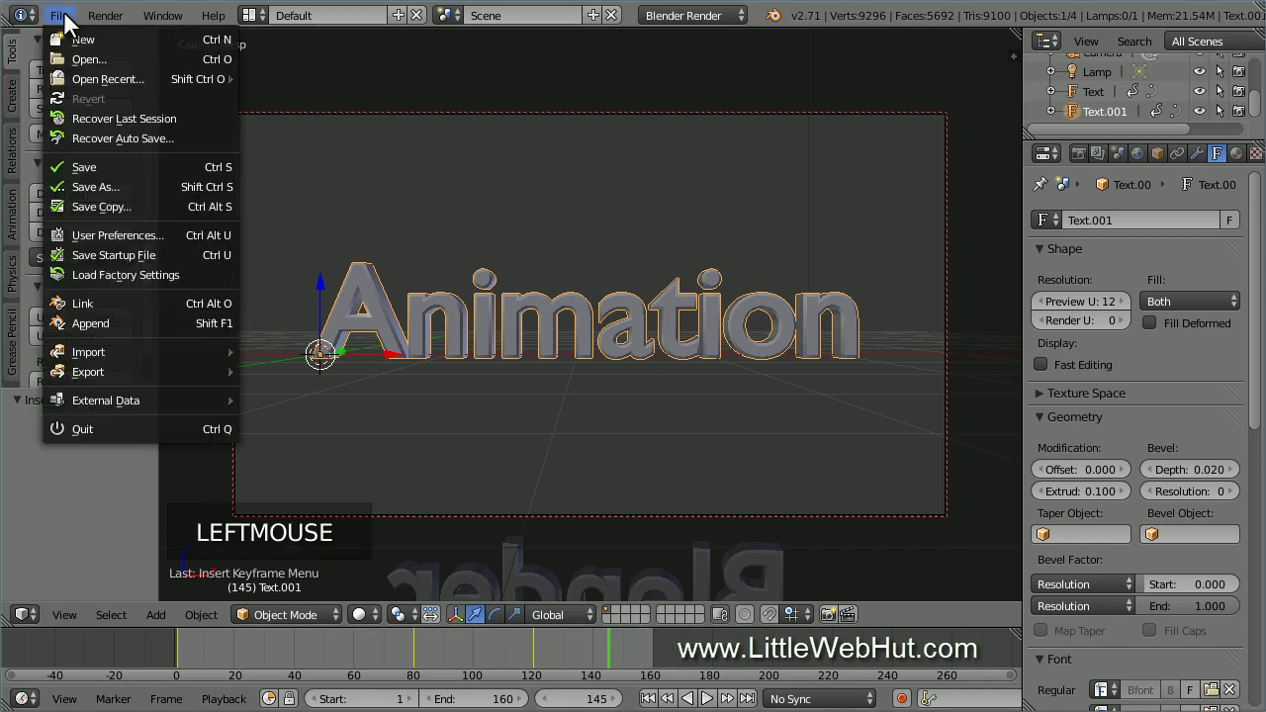
Step: Save the project as streaks.blend in C:\demo
left_click(115, 186)
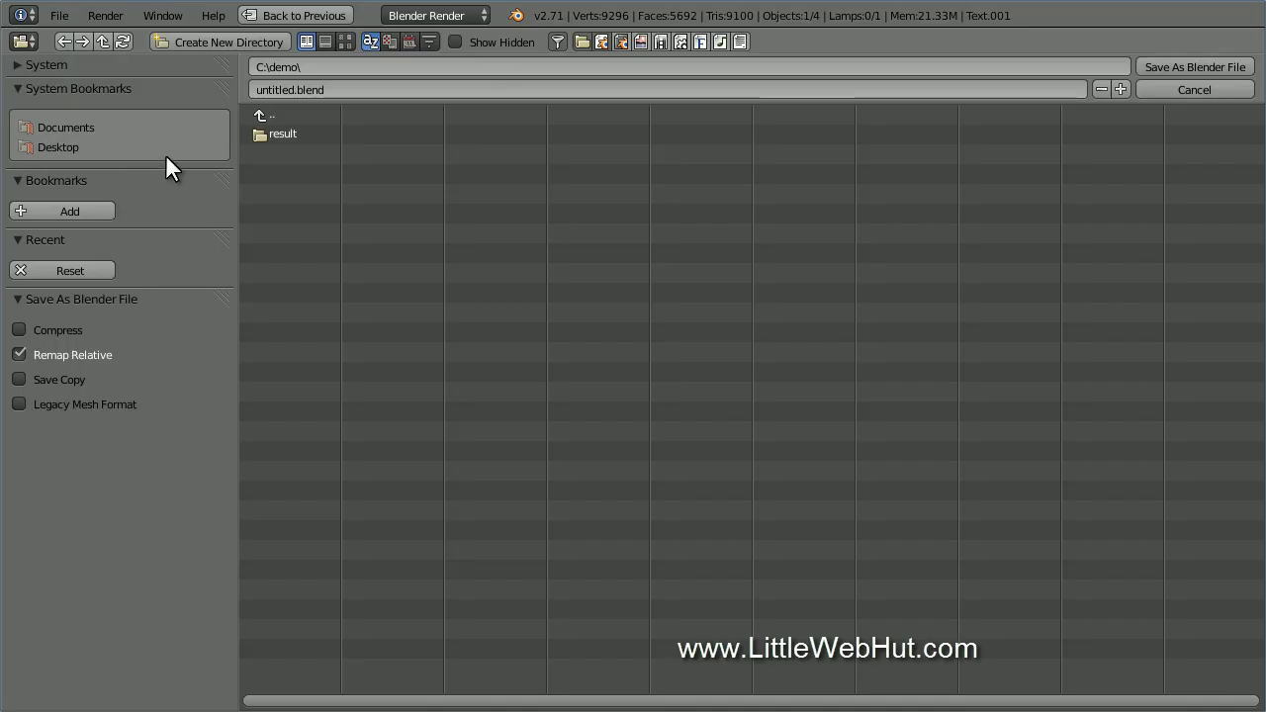
left_click(275, 89)
type("st")
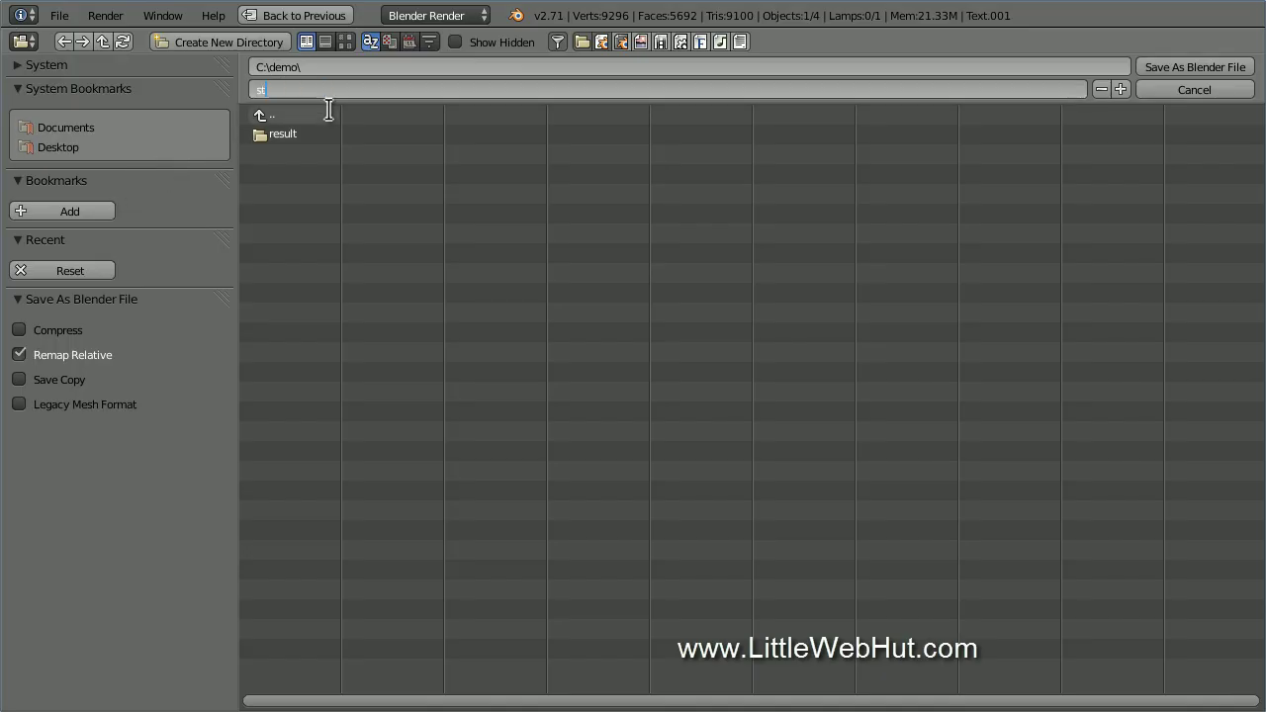
type("reaks.blend")
key("Return")
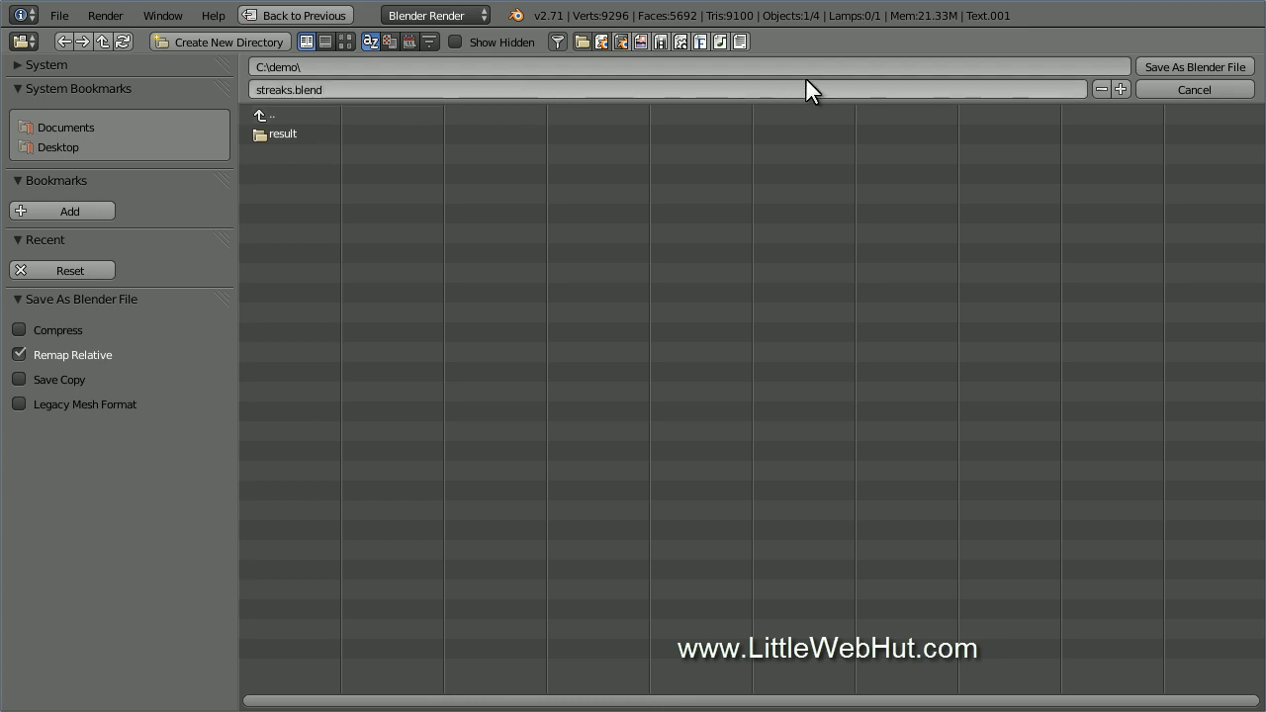
left_click(1176, 66)
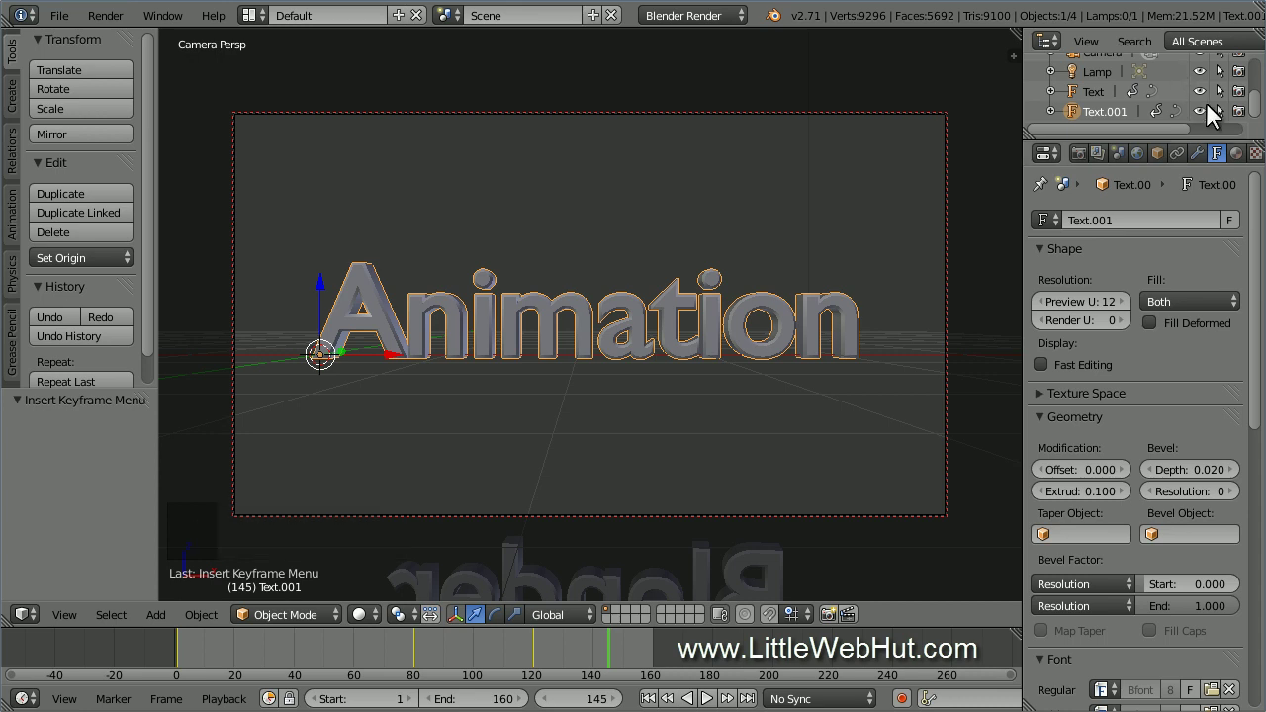
Step: Switch to Cycles and give the Animation text a new node material with a Glossy BSDF surface
left_click(1236, 154)
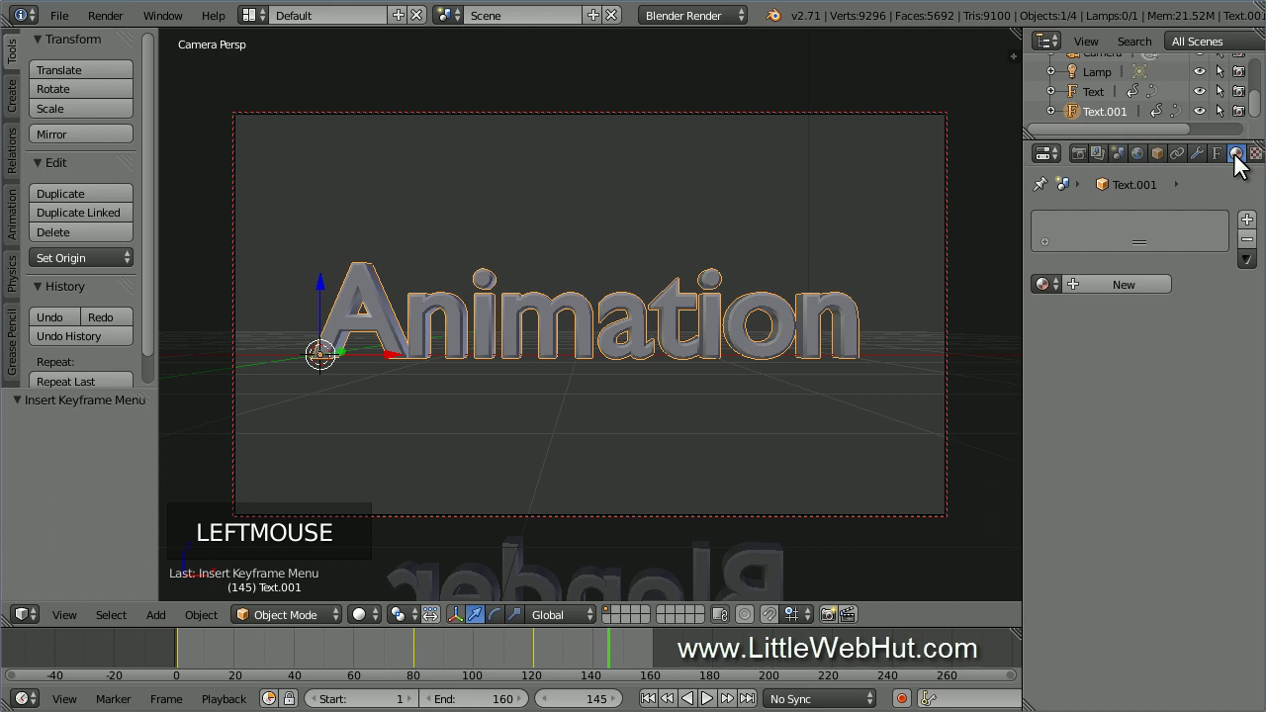
double_click(1107, 284)
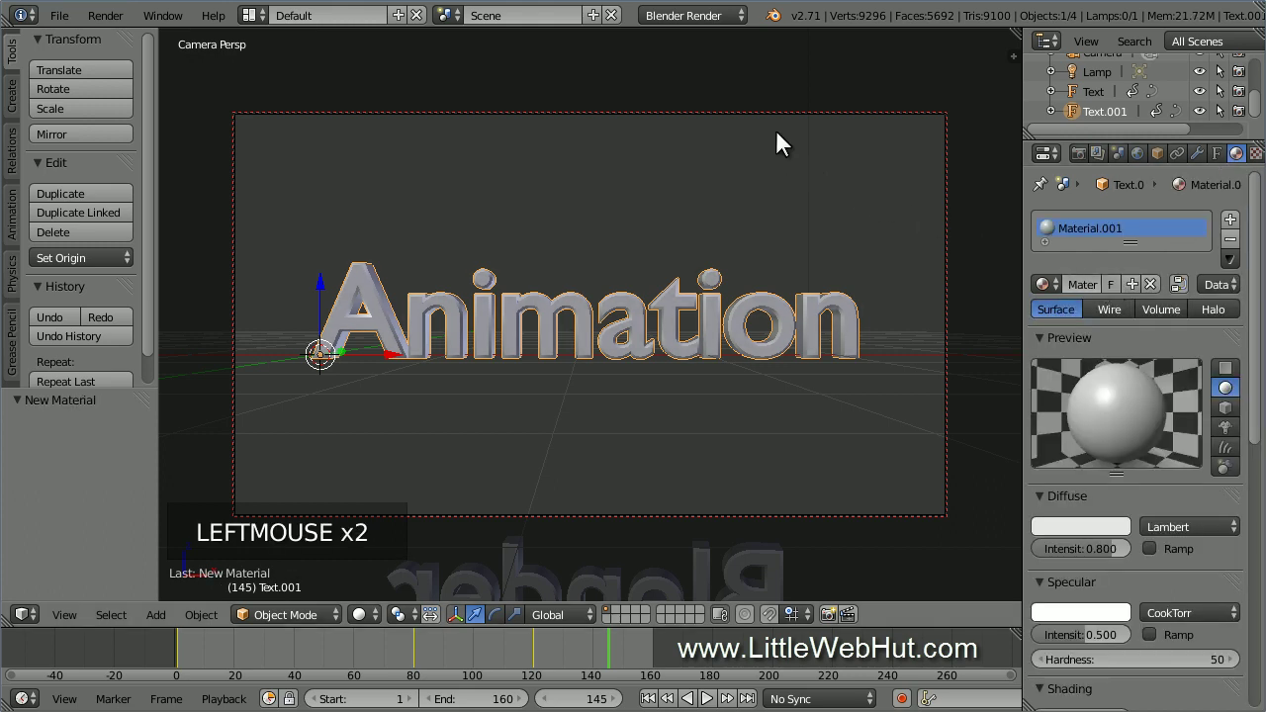
left_click(724, 18)
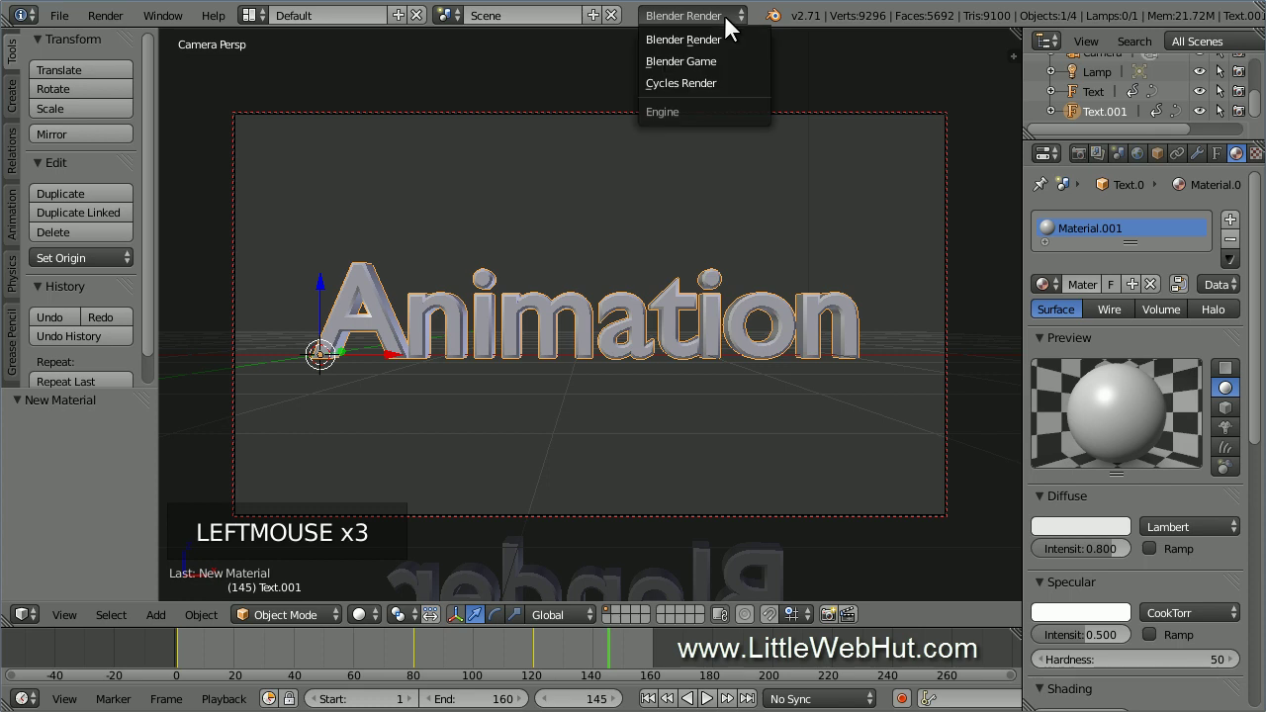
left_click(725, 82)
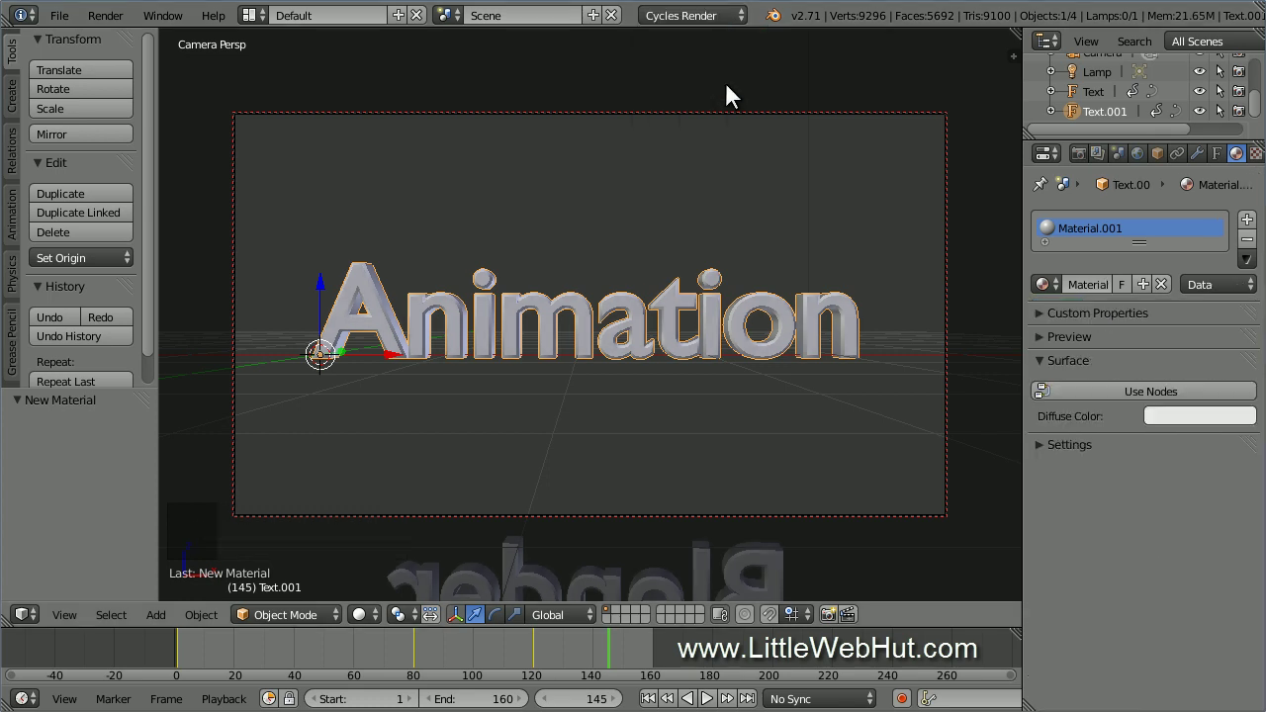
left_click(1104, 390)
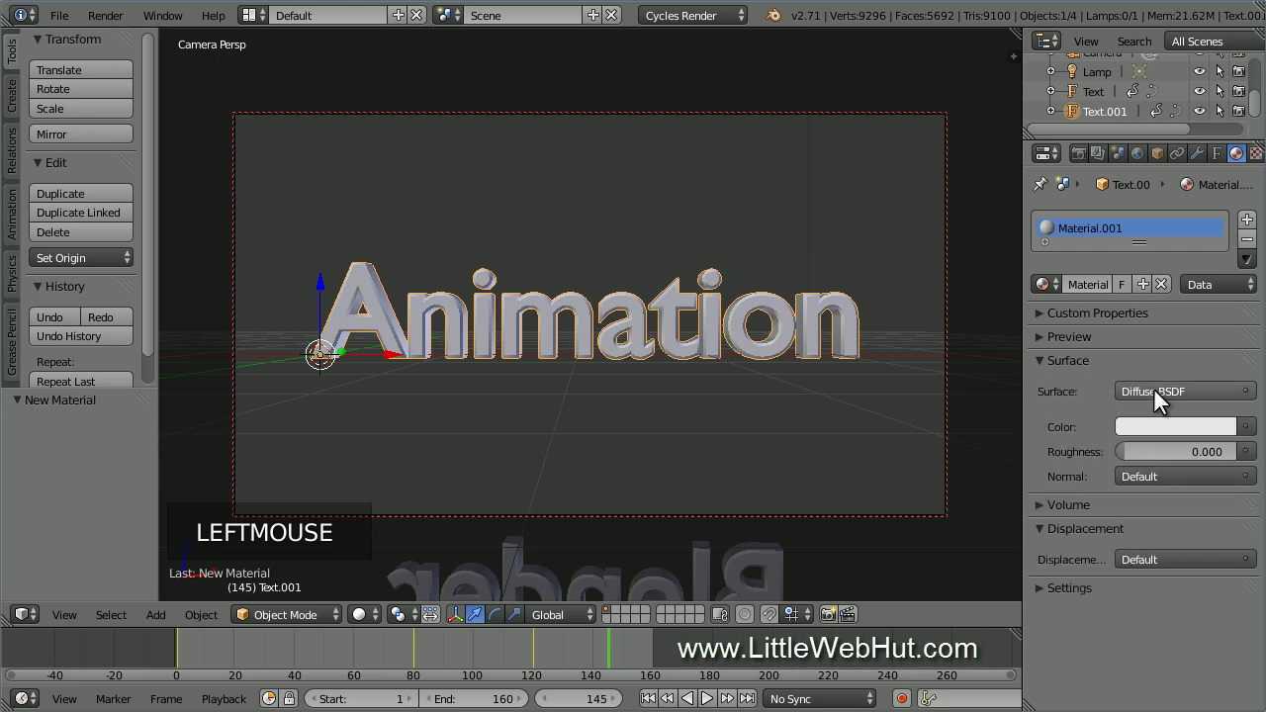
left_click(1153, 391)
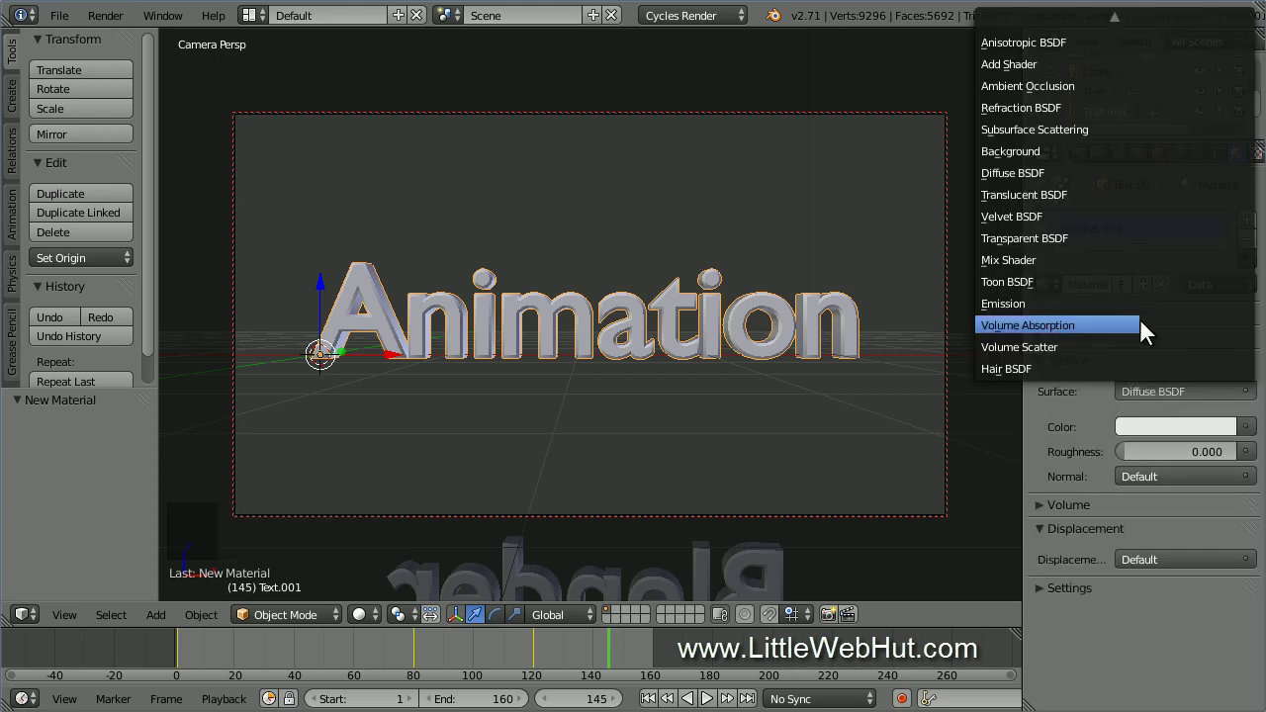
mouse_move(1116, 16)
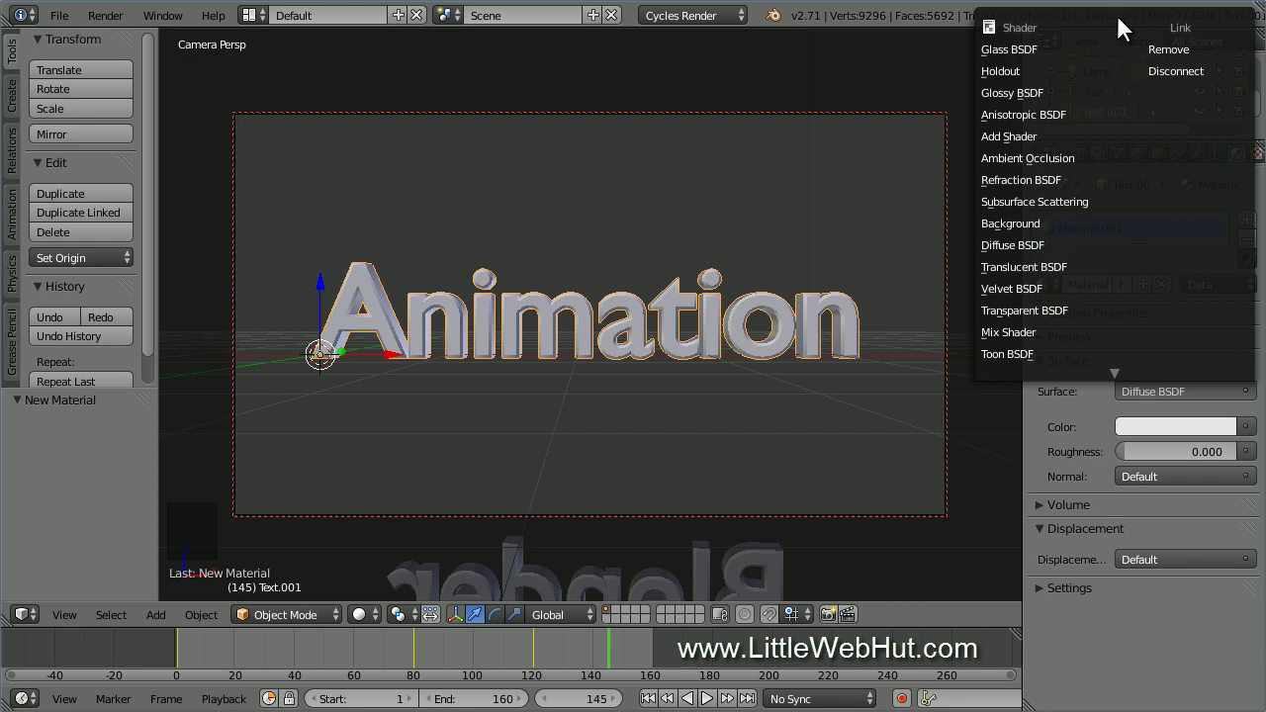
left_click(1052, 93)
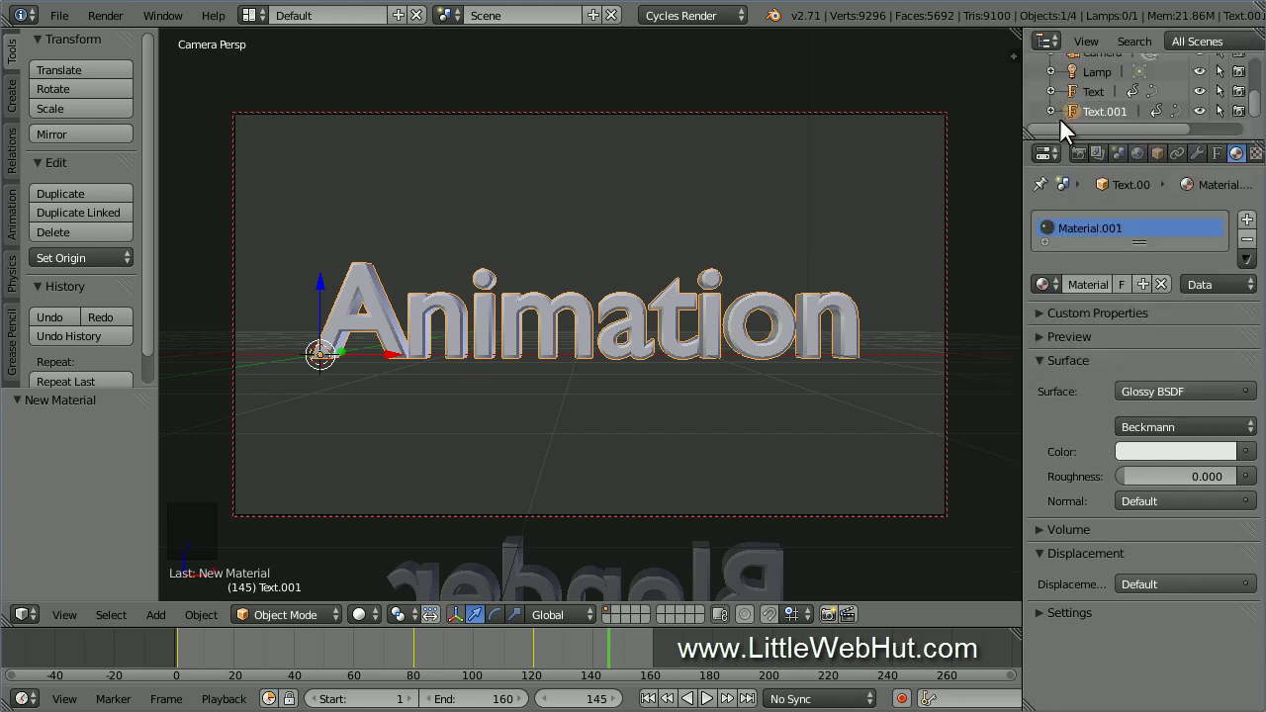
Step: Set the glossy colour to hex 963D00 and roughness to 0.300
left_click(1191, 451)
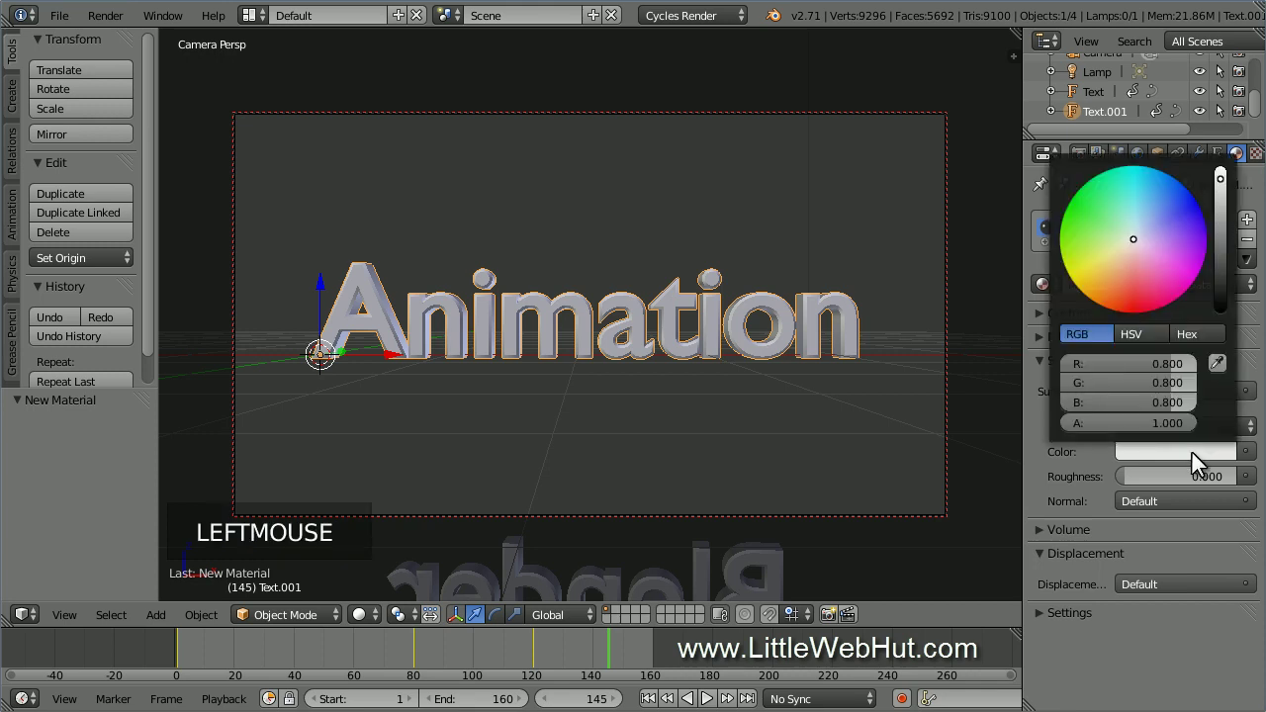
left_click(1187, 332)
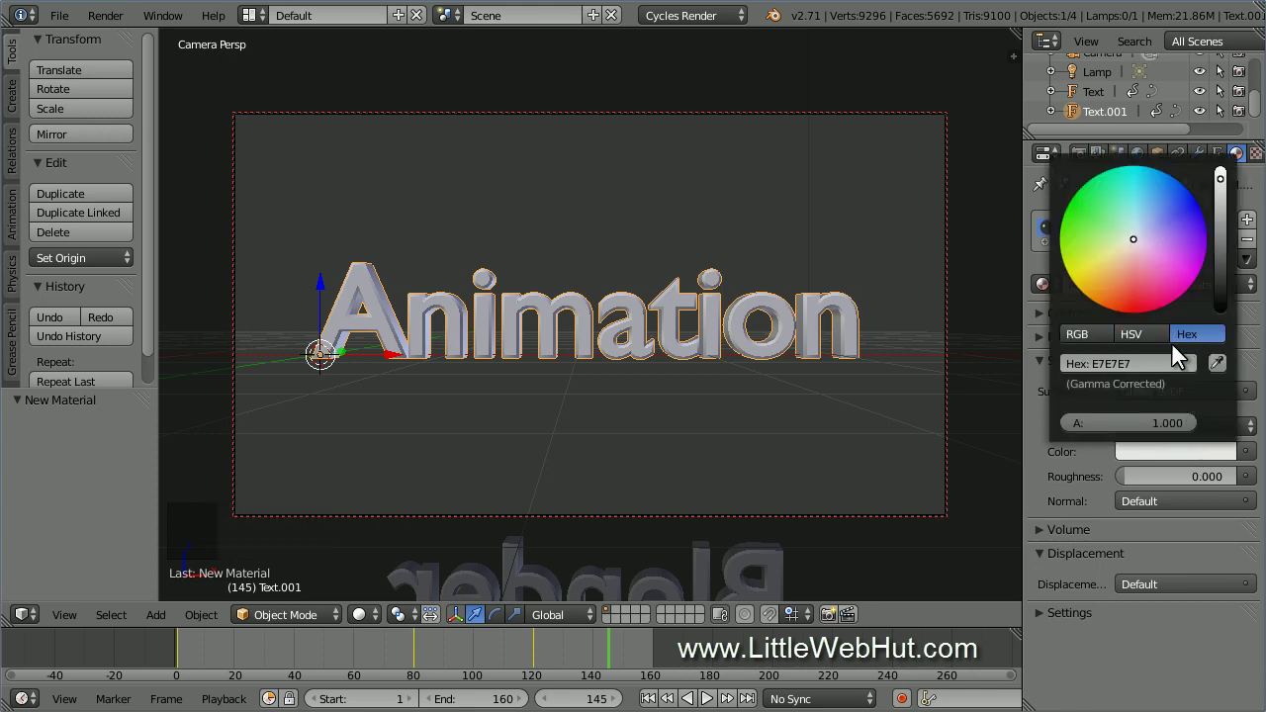
left_click(1114, 362)
type("963d00")
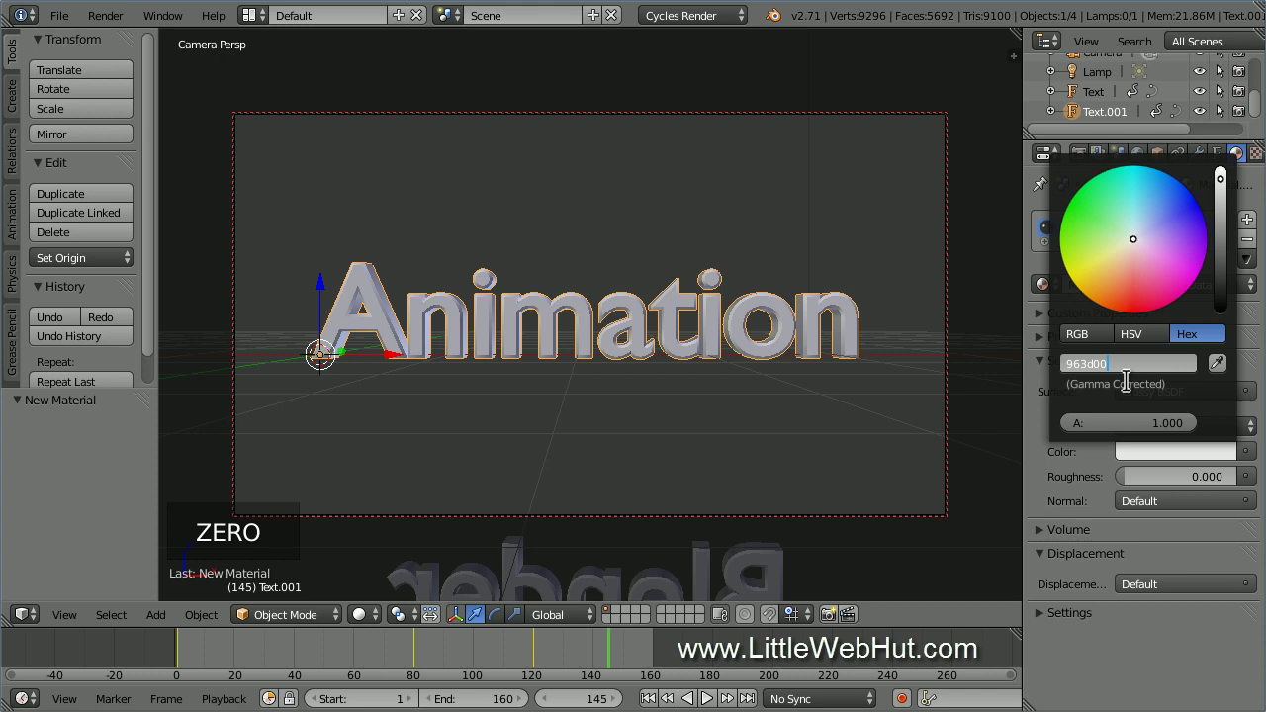
key("Return")
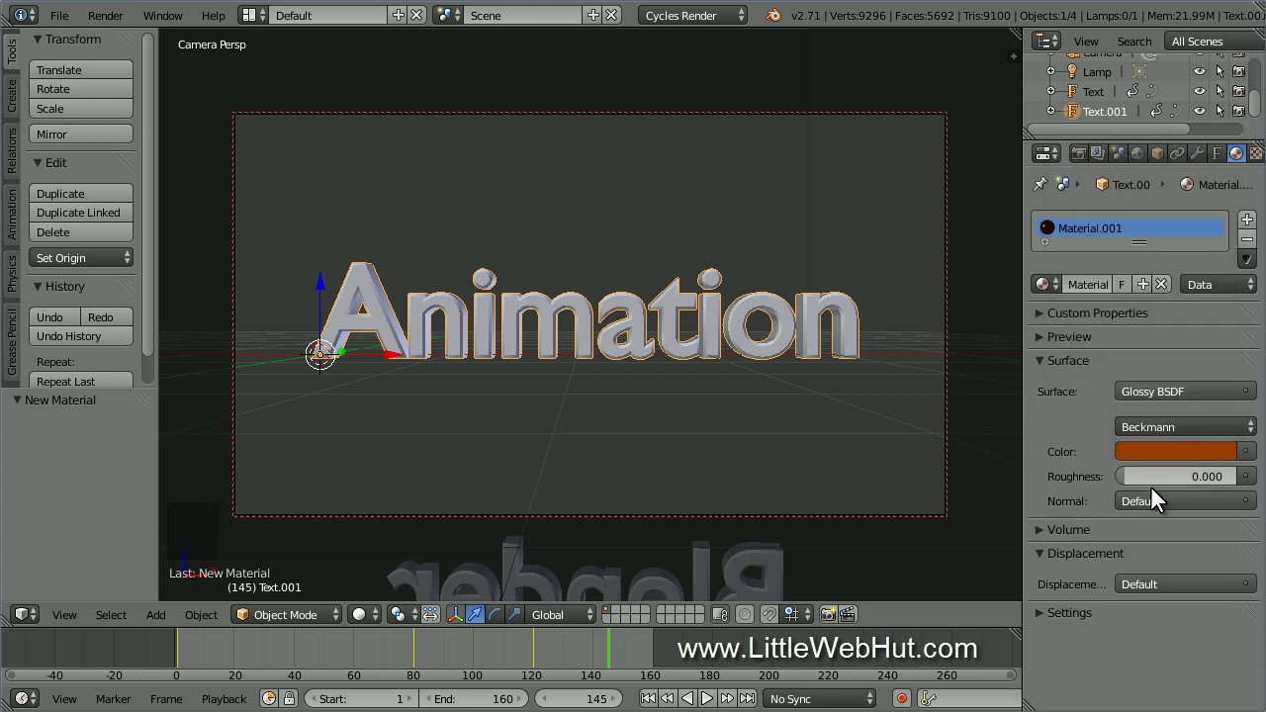
left_click(1191, 472)
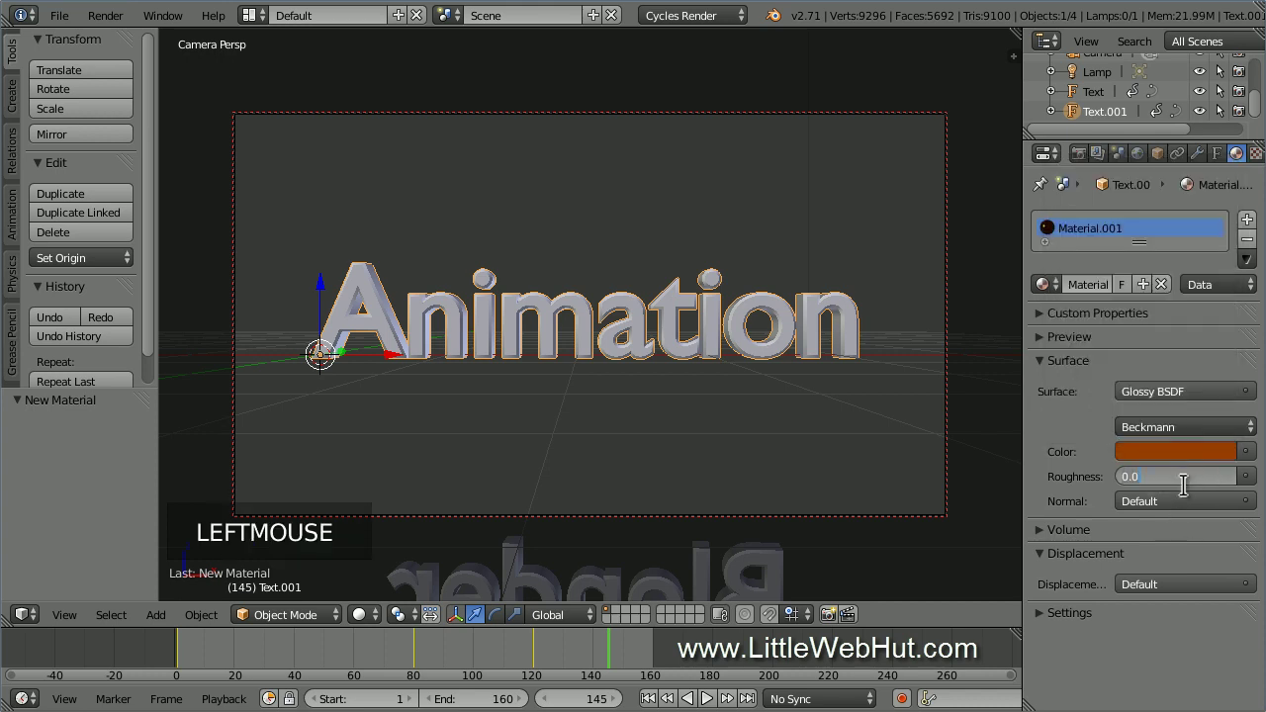
type(".3")
key("Return")
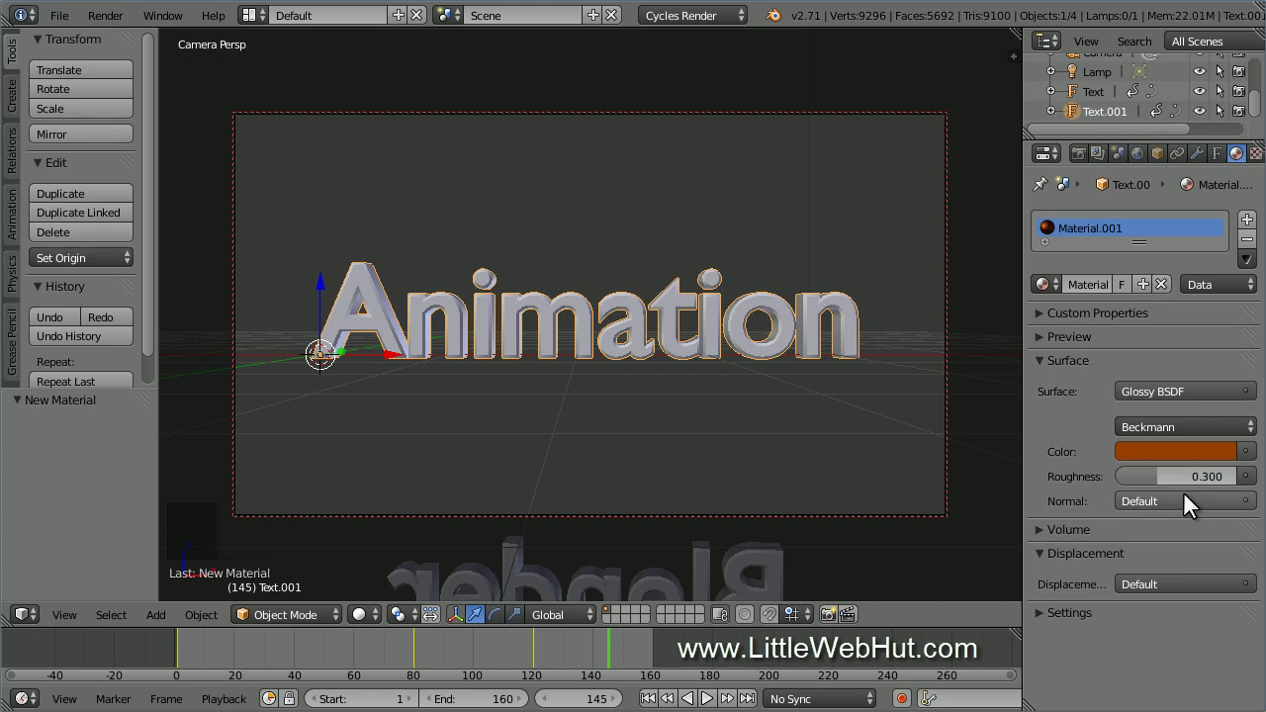
Step: Select the Blender text and give it a new Glossy BSDF material
right_click(770, 567)
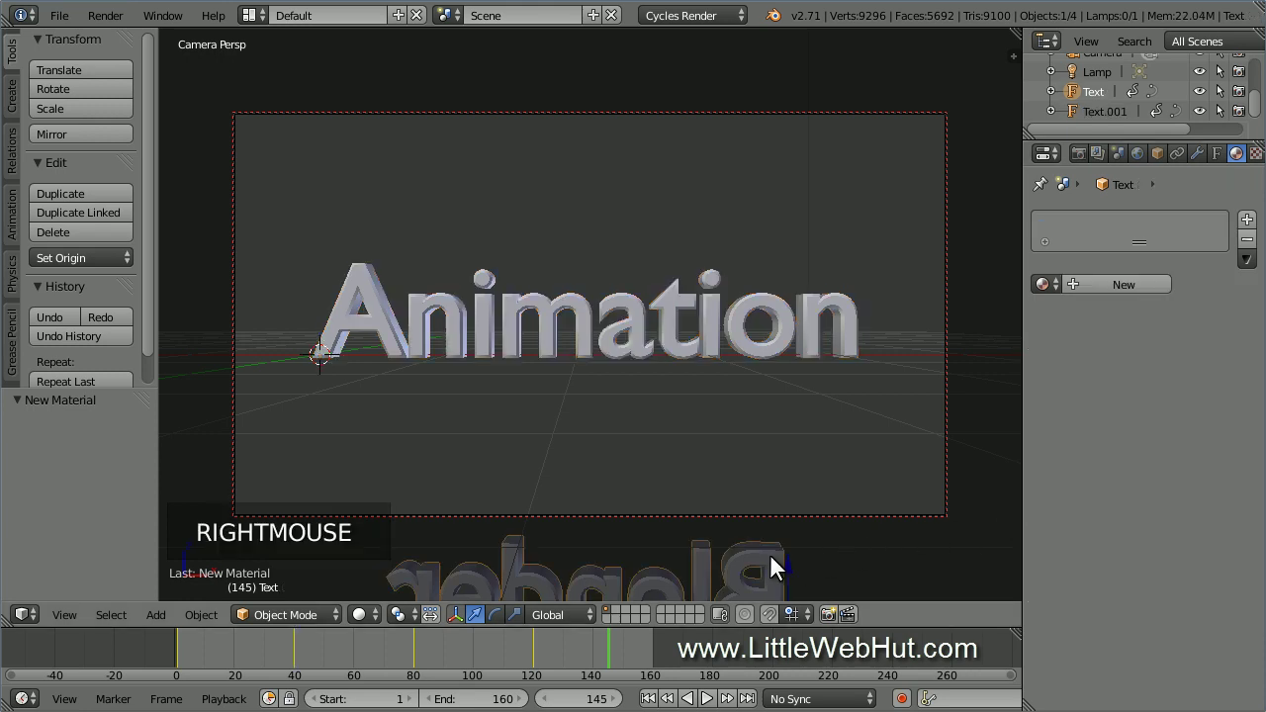
left_click(1113, 284)
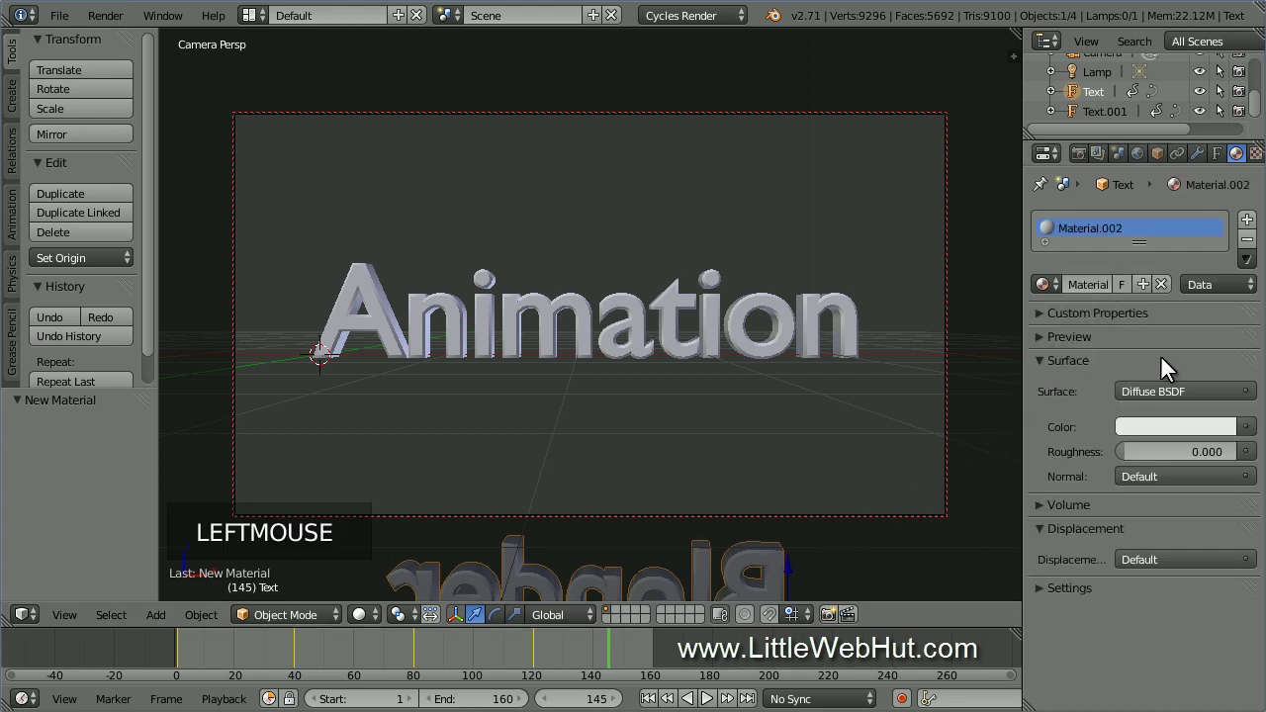
left_click(1176, 390)
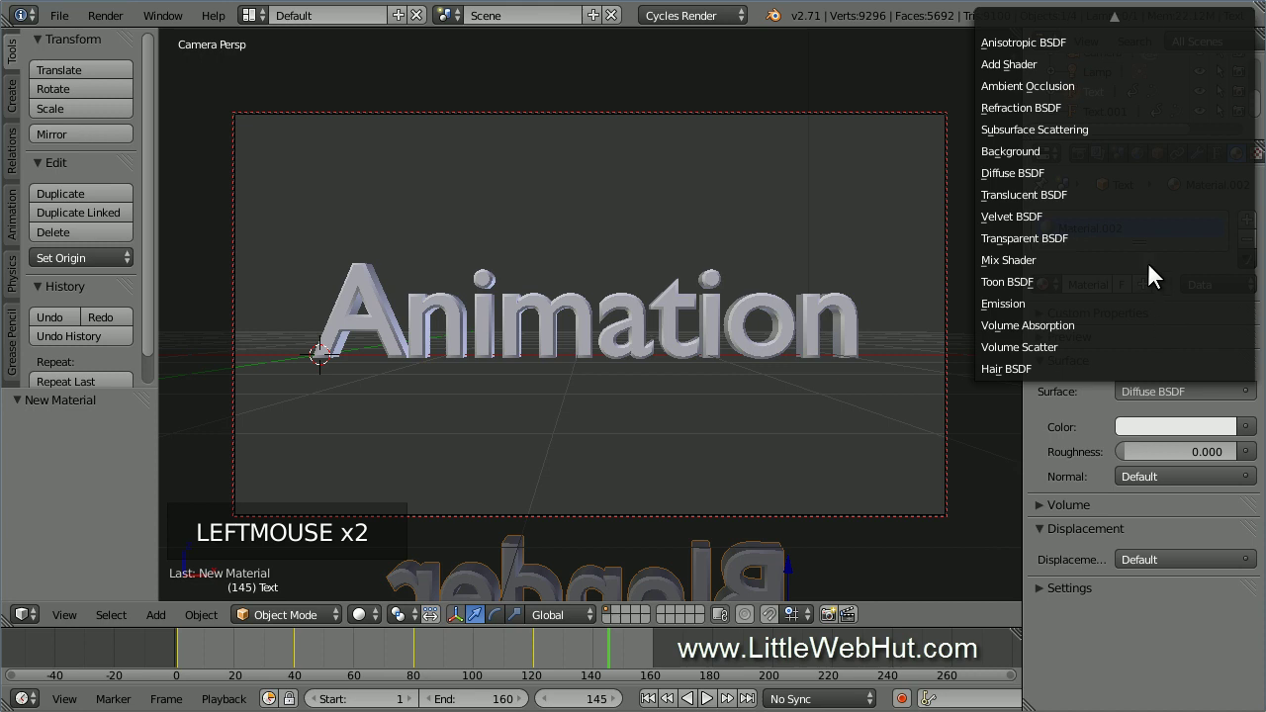
mouse_move(1120, 13)
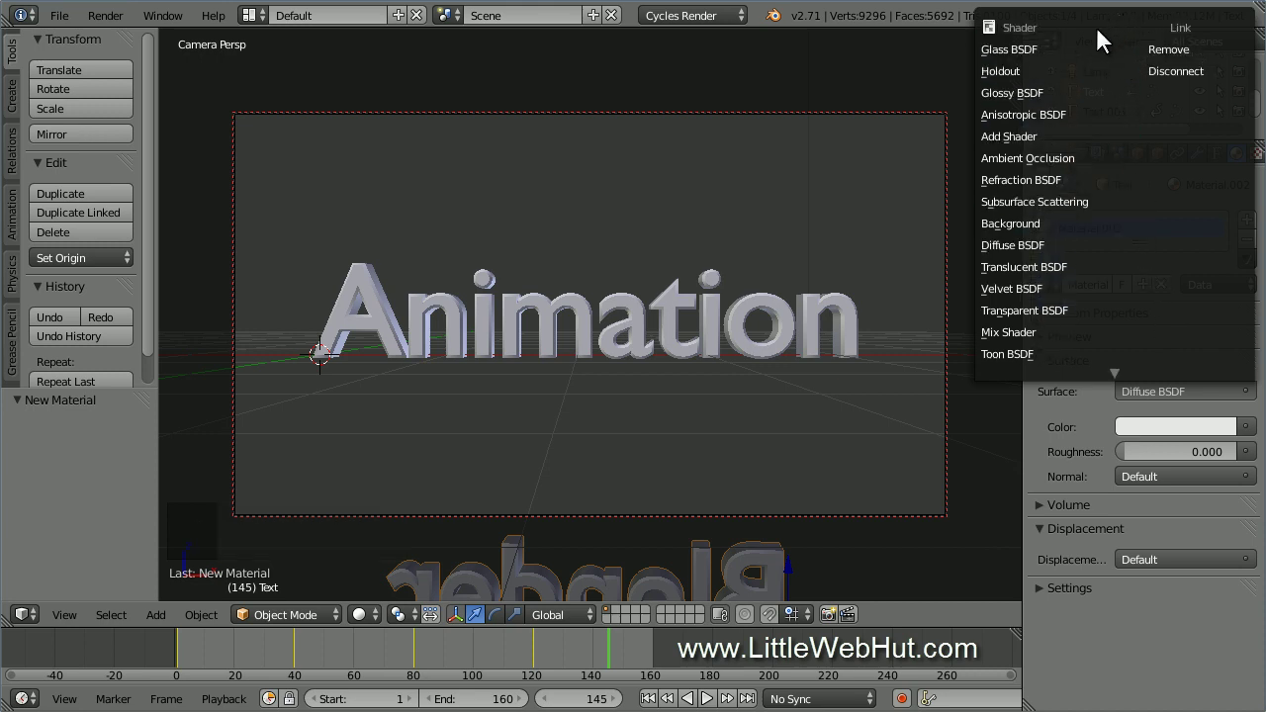
left_click(1053, 87)
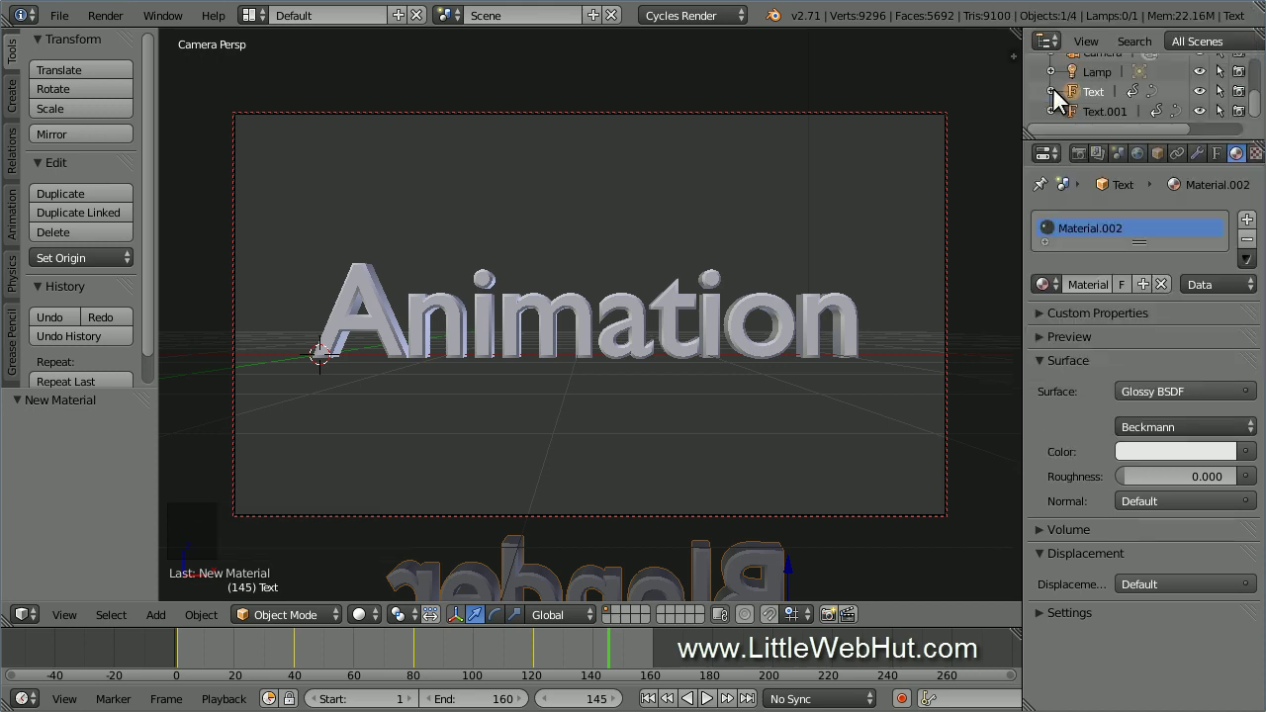
Step: Set its glossy colour to hex 0075FF and roughness to 0.3
left_click(1188, 451)
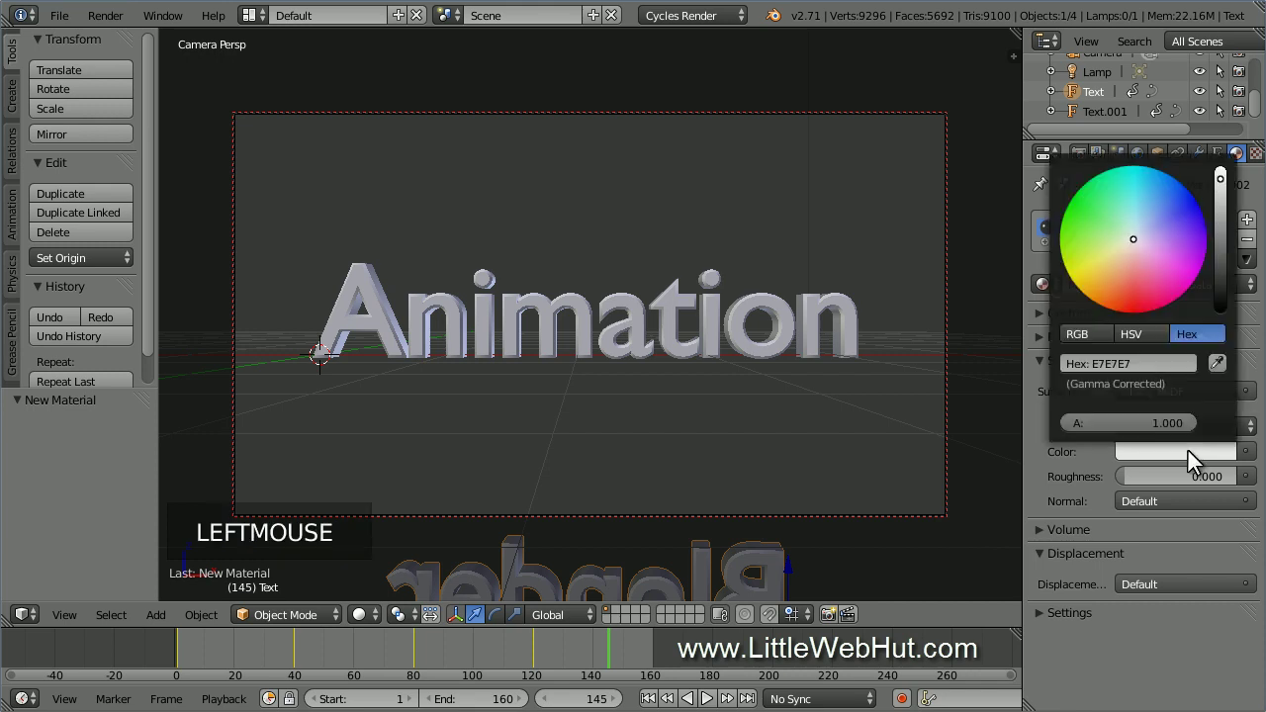
left_click(1118, 362)
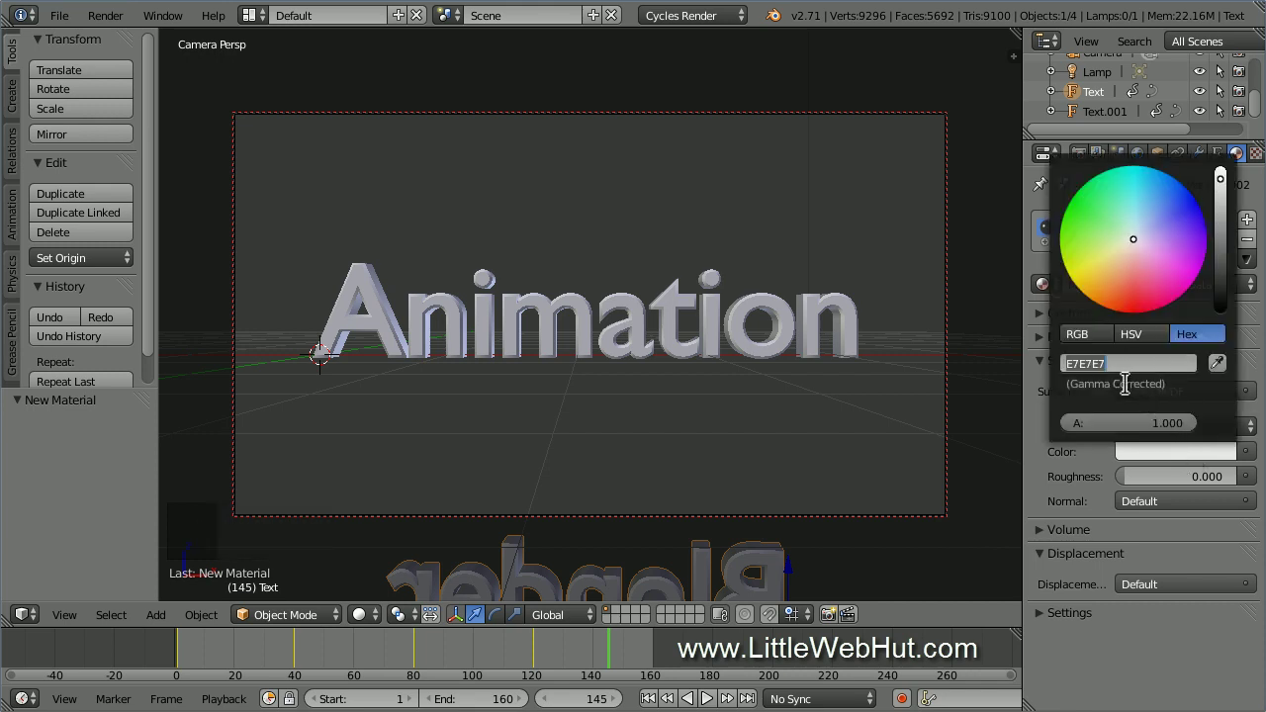
type("0075ff")
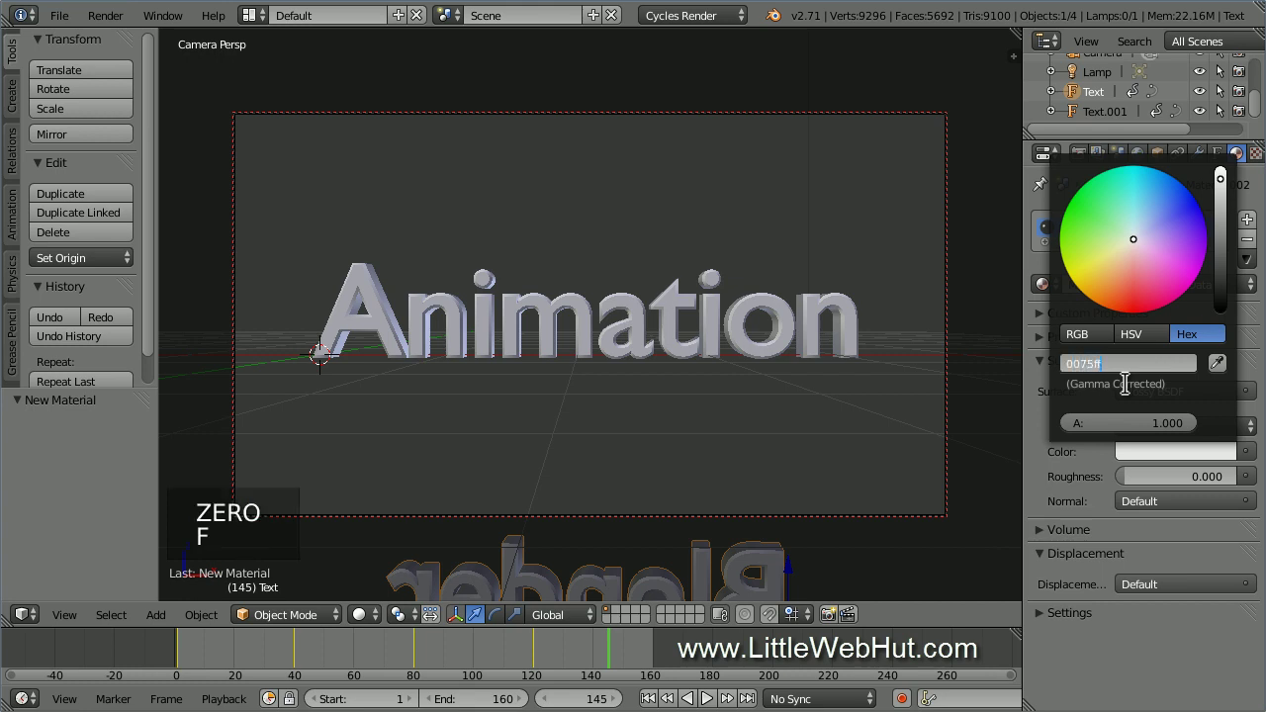
key("Return")
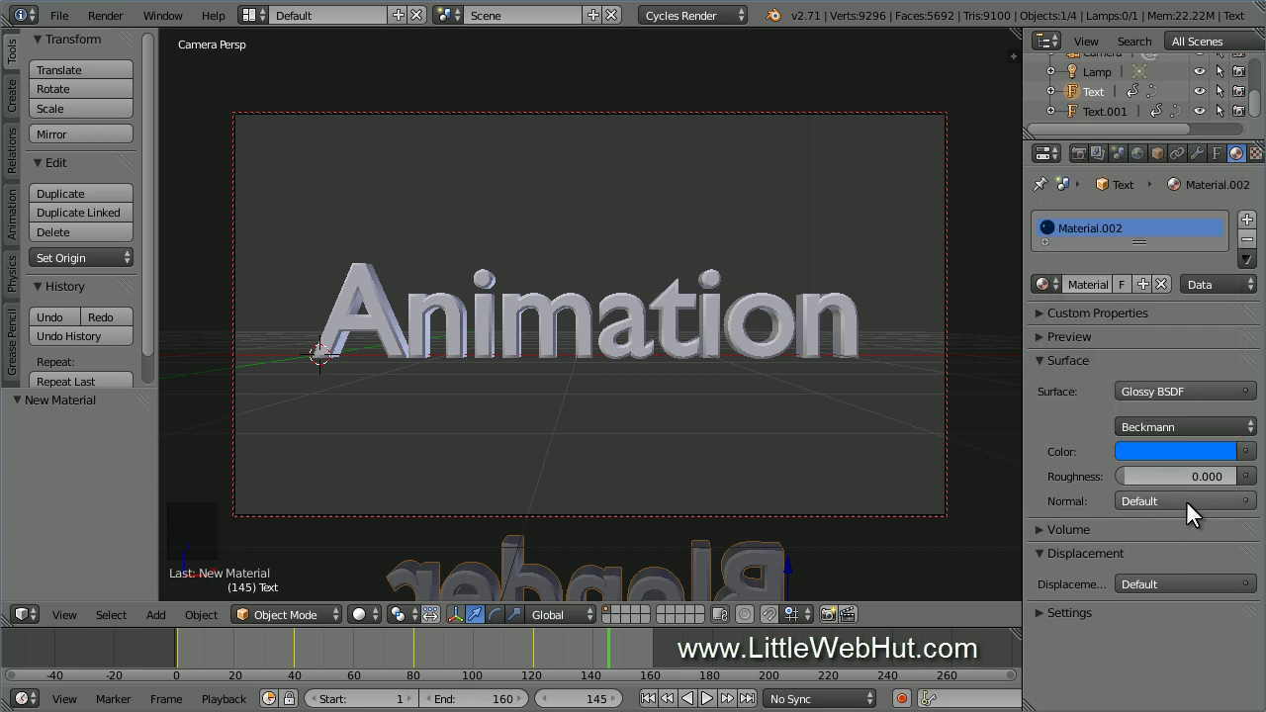
left_click(1194, 476)
type("0.3")
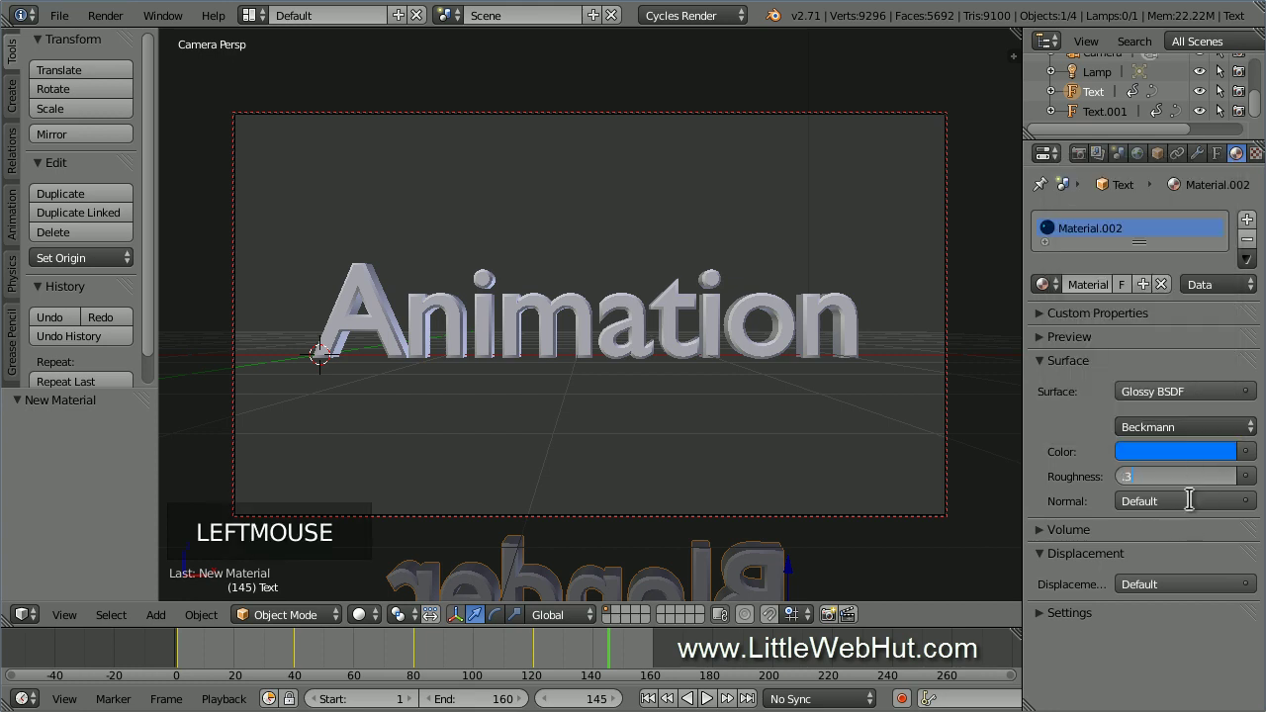
key("Return")
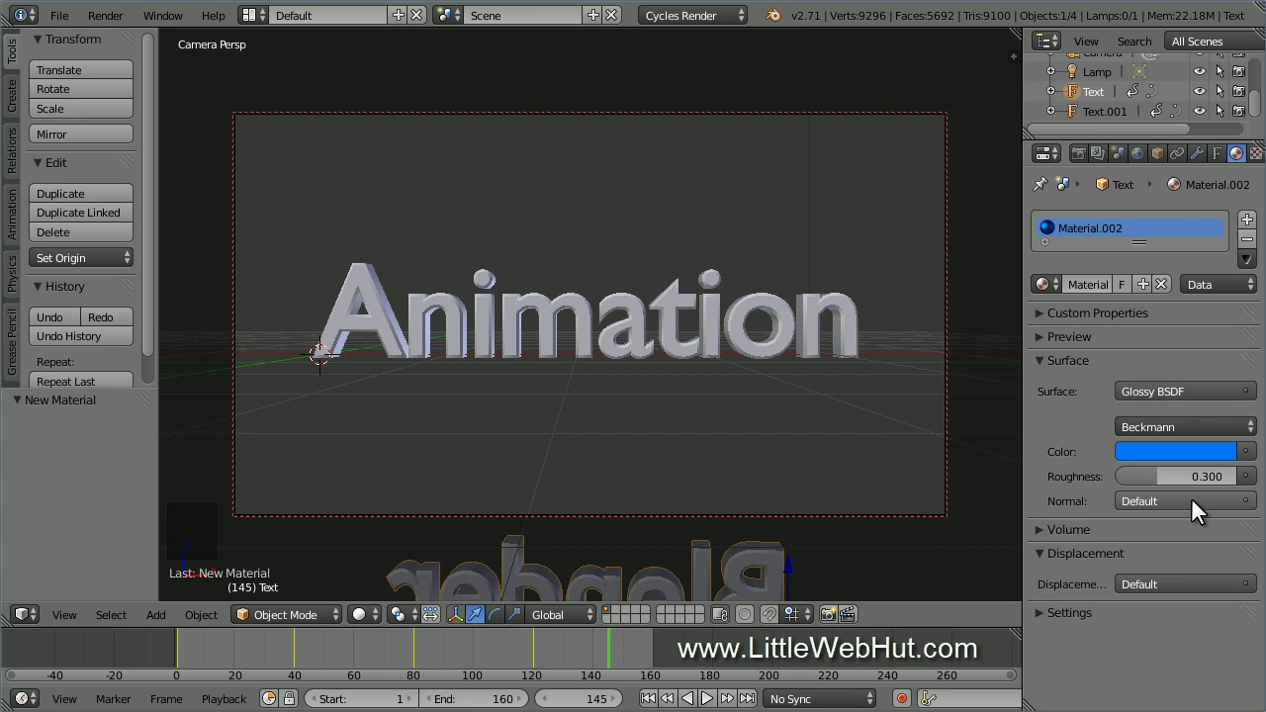
Step: In front orthographic view, select the lamp and move it onto the Animation text
key("KP_1")
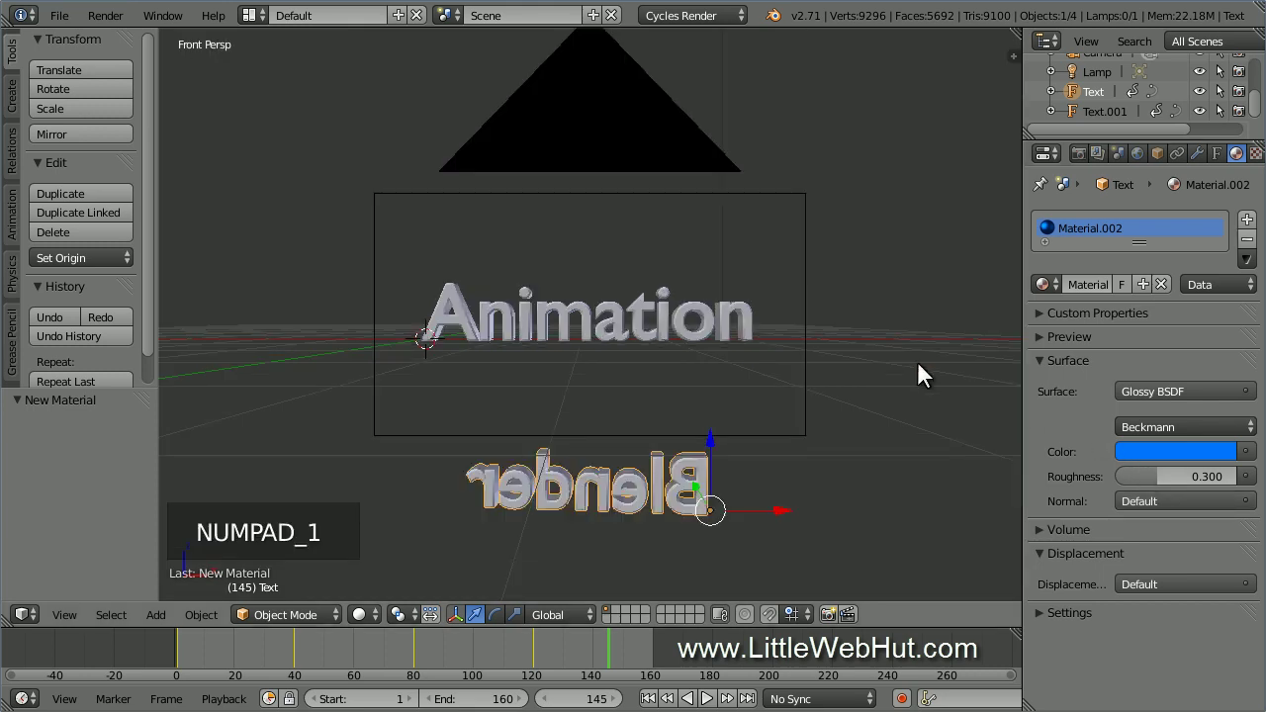
key("KP_5")
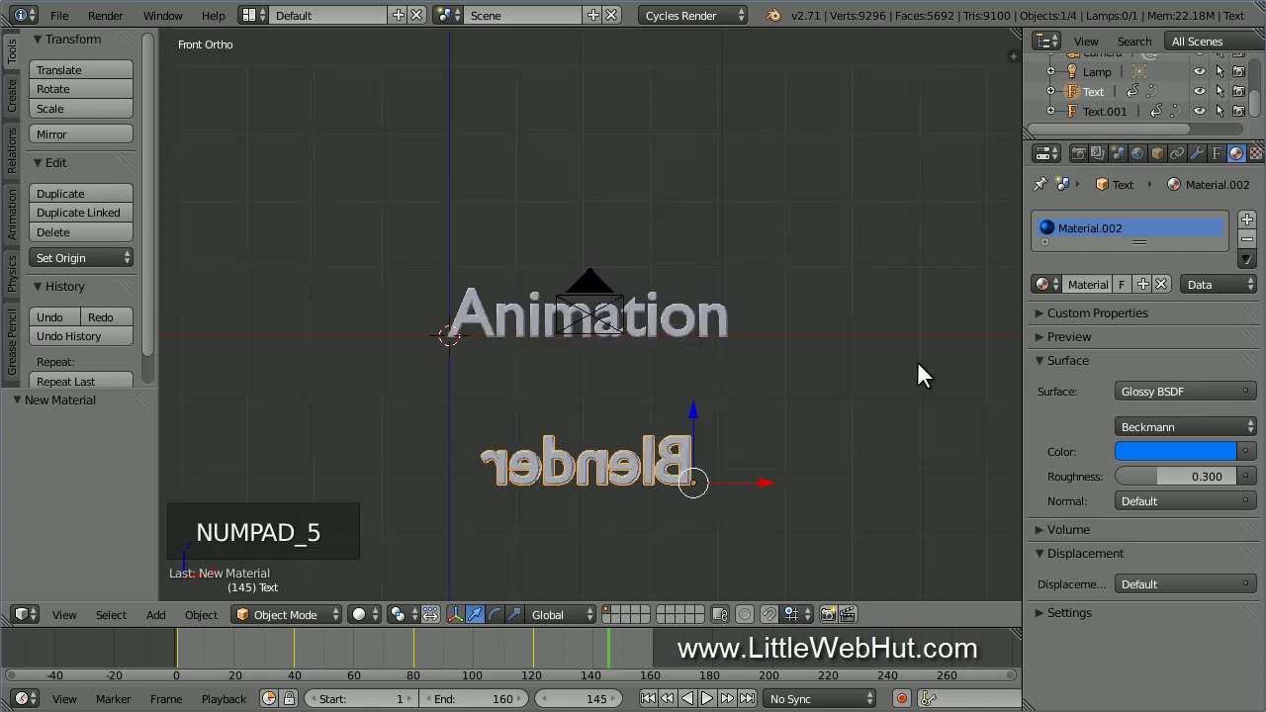
scroll(918, 366, "down", 2)
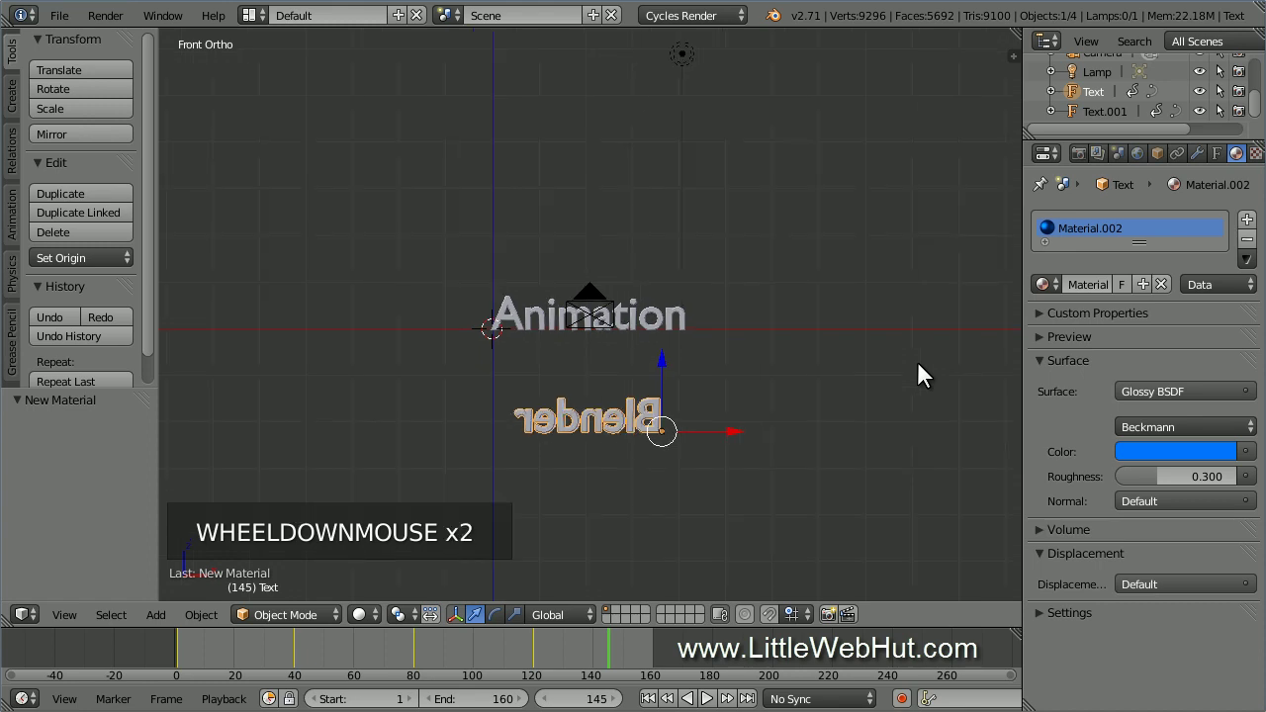
right_click(682, 53)
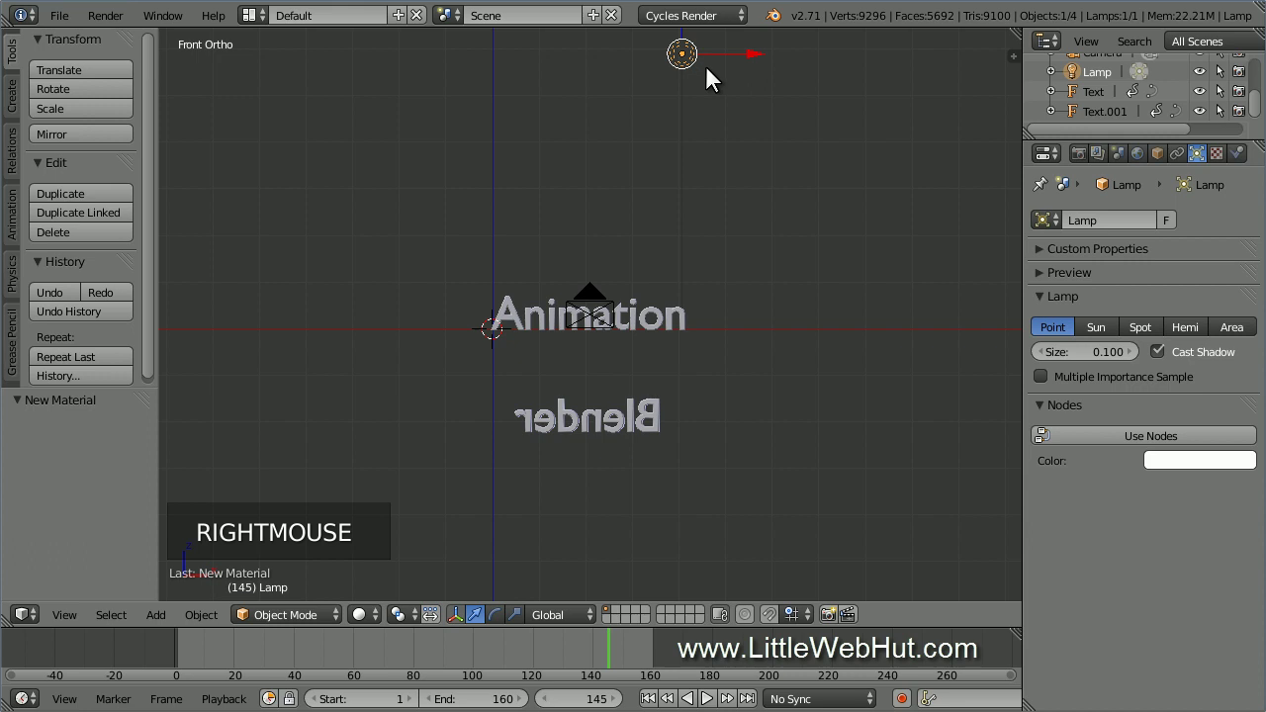
key("g")
key("g")
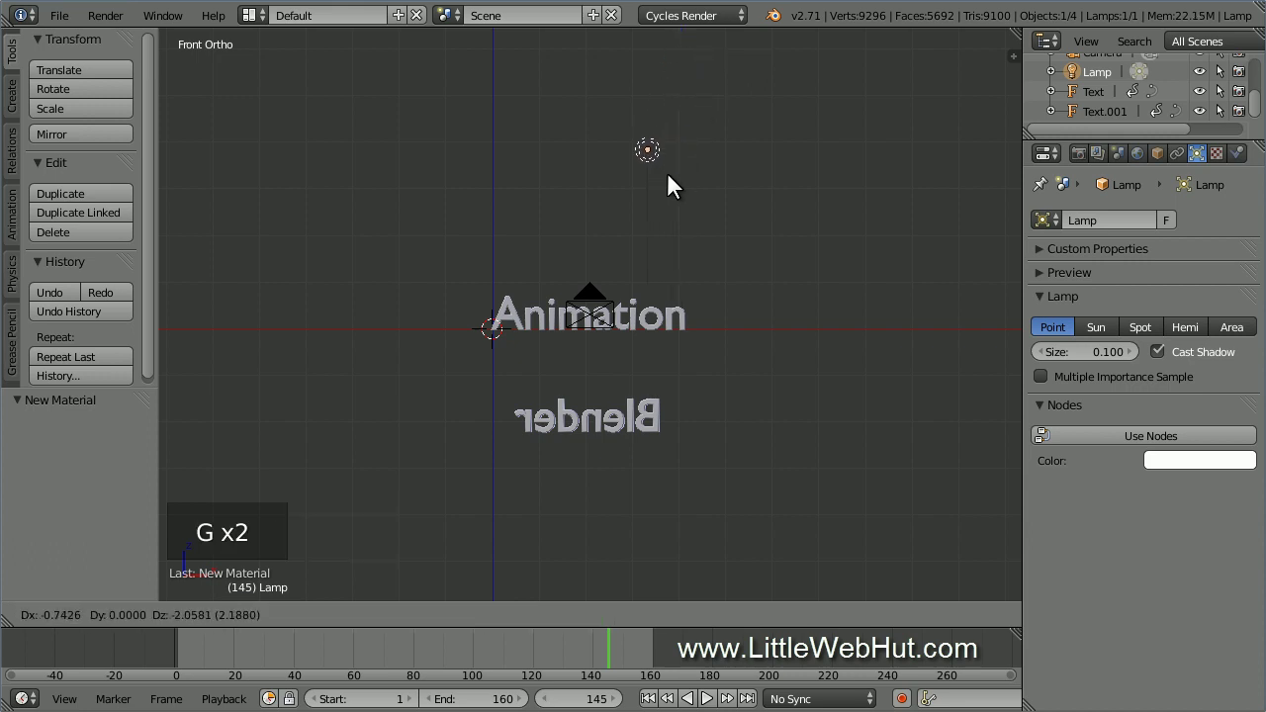
left_click(621, 353)
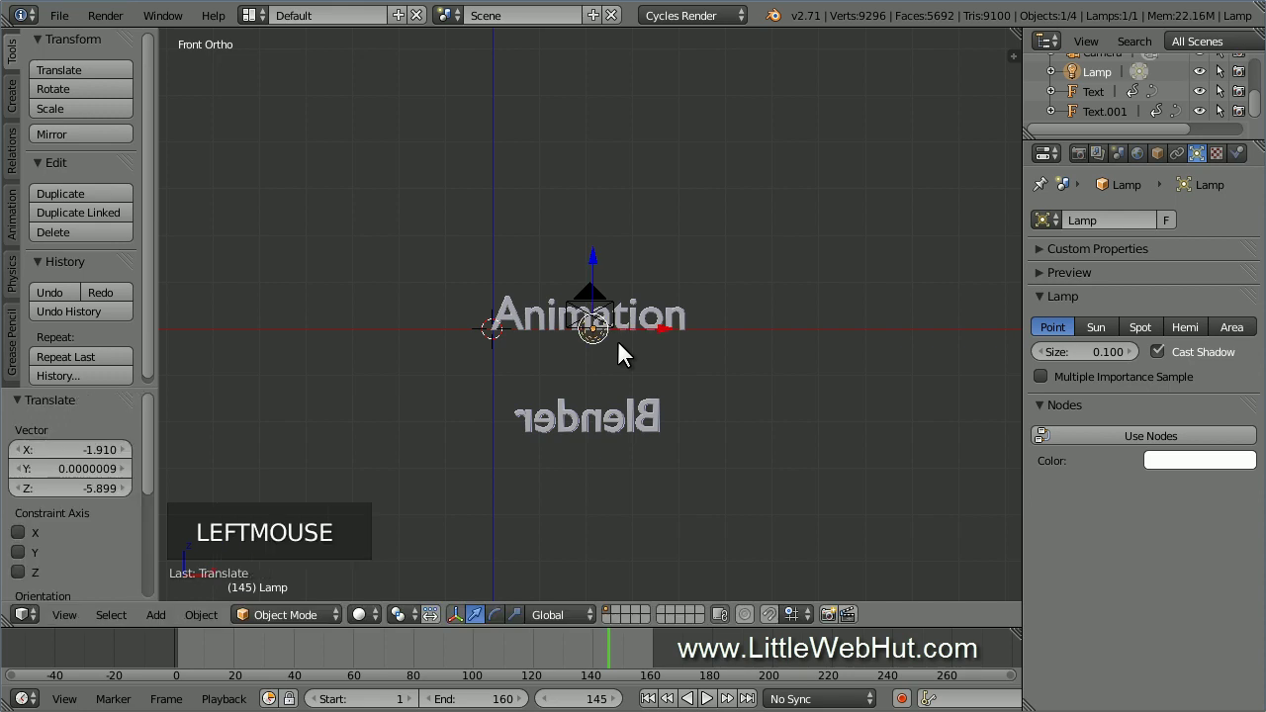
Step: From the right side view, move the lamp low and in front of the text (about Y -3, Z -2)
scroll(621, 353, "up", 4)
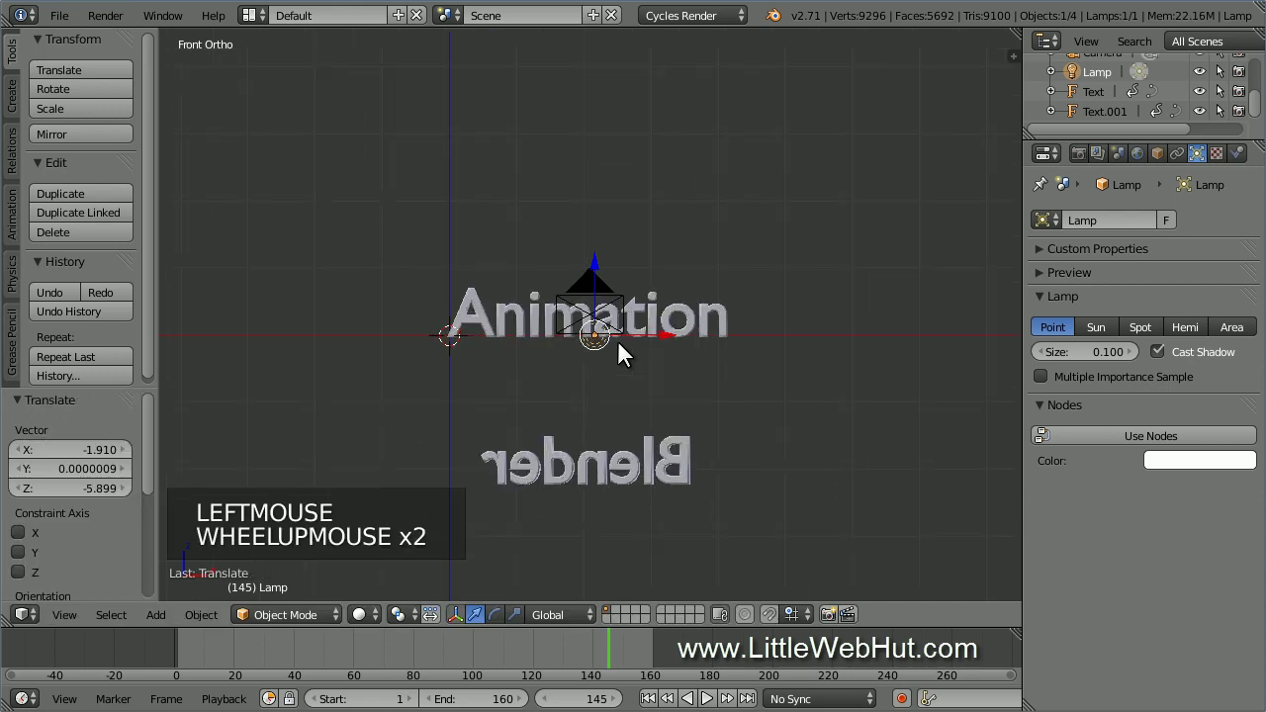
scroll(619, 345, "up", 2)
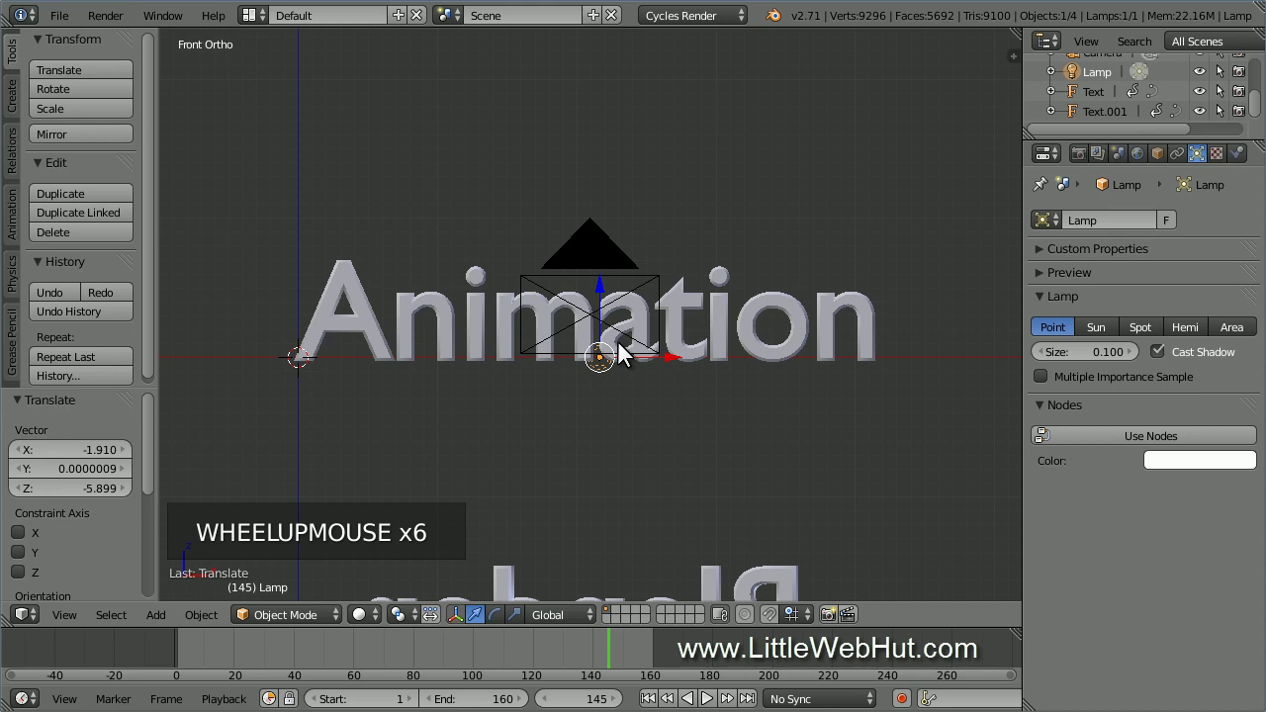
key("KP_3")
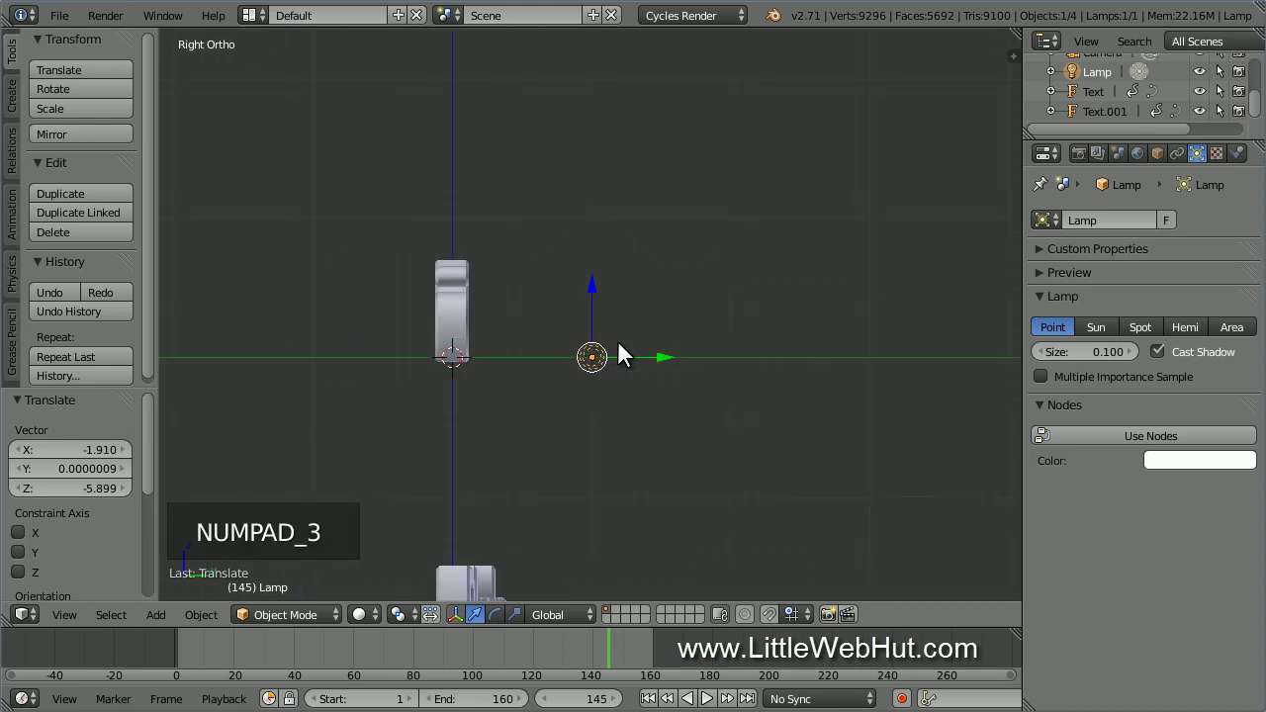
middle_click_drag(618, 345, 859, 201, "shift")
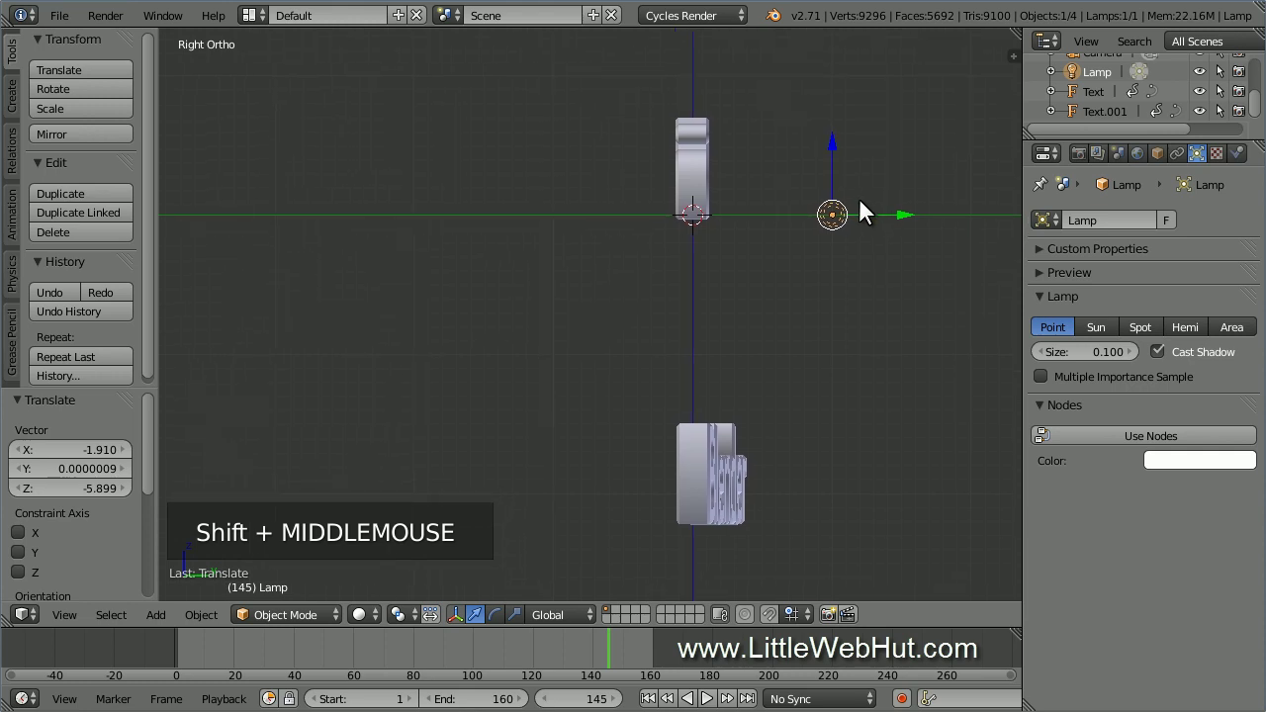
key("g")
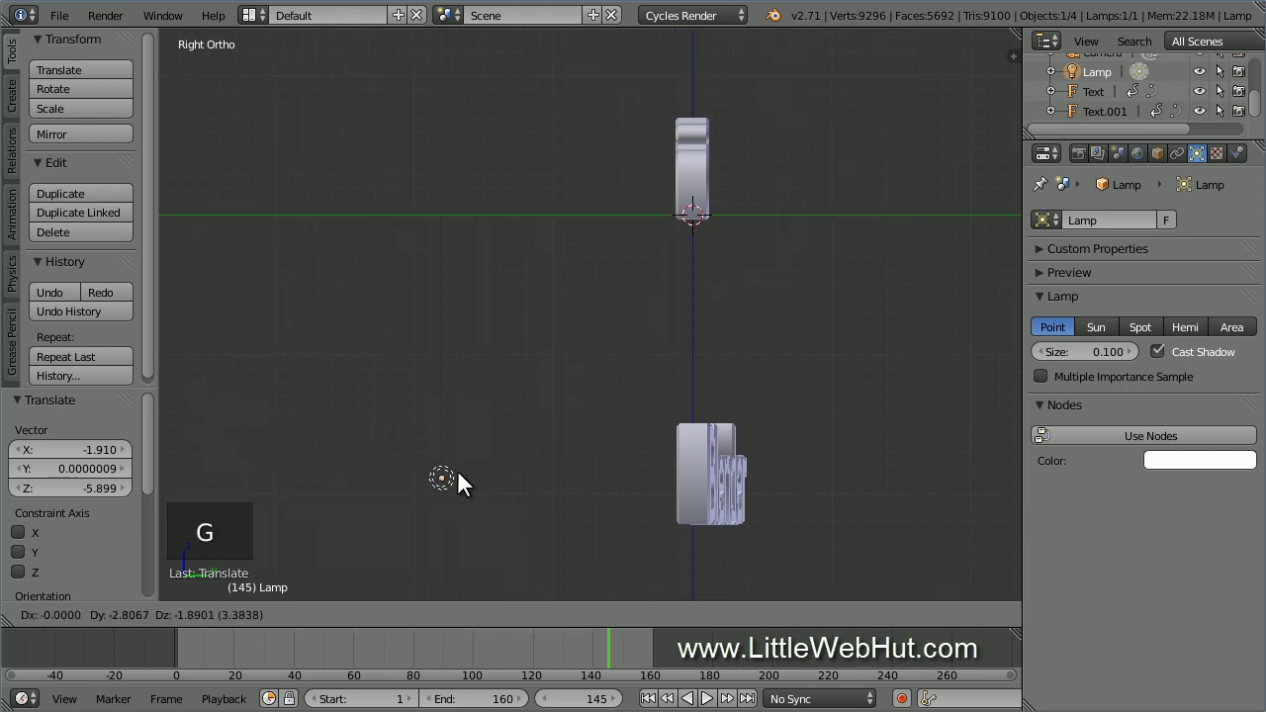
left_click(434, 481)
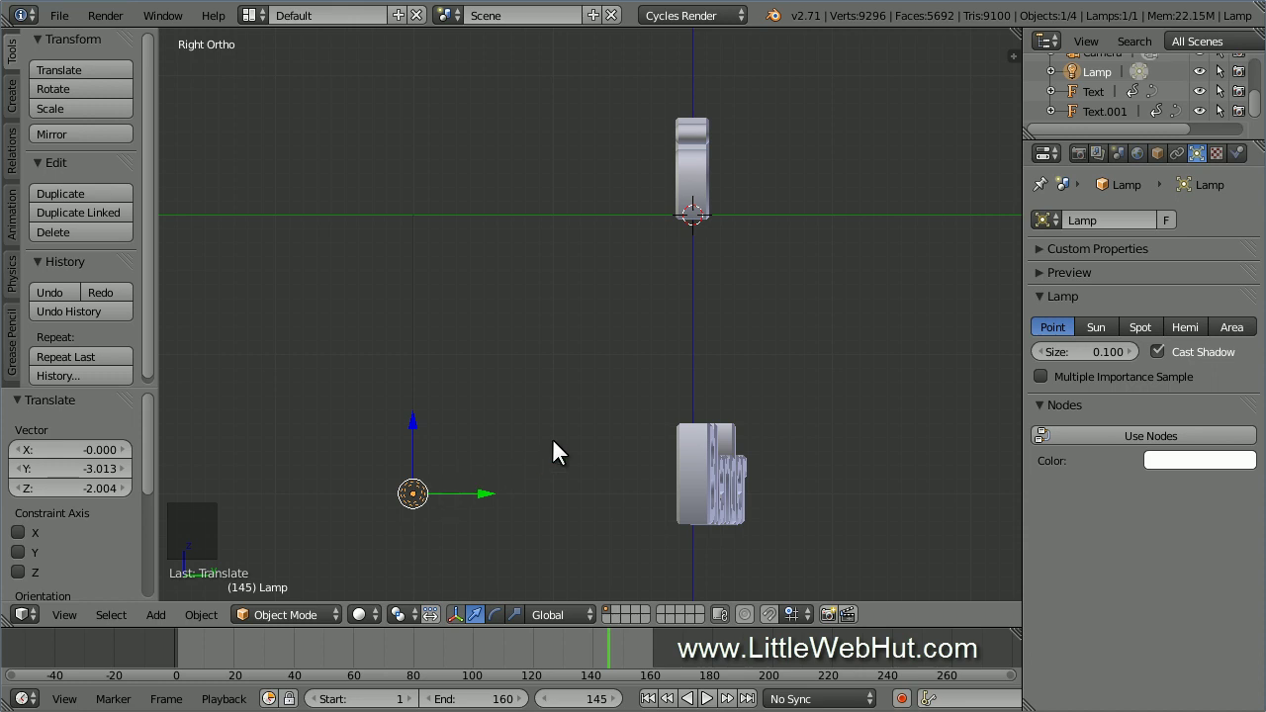
Step: Give the point lamp size 1.0 and node-based emission with strength 5000
left_click(1195, 155)
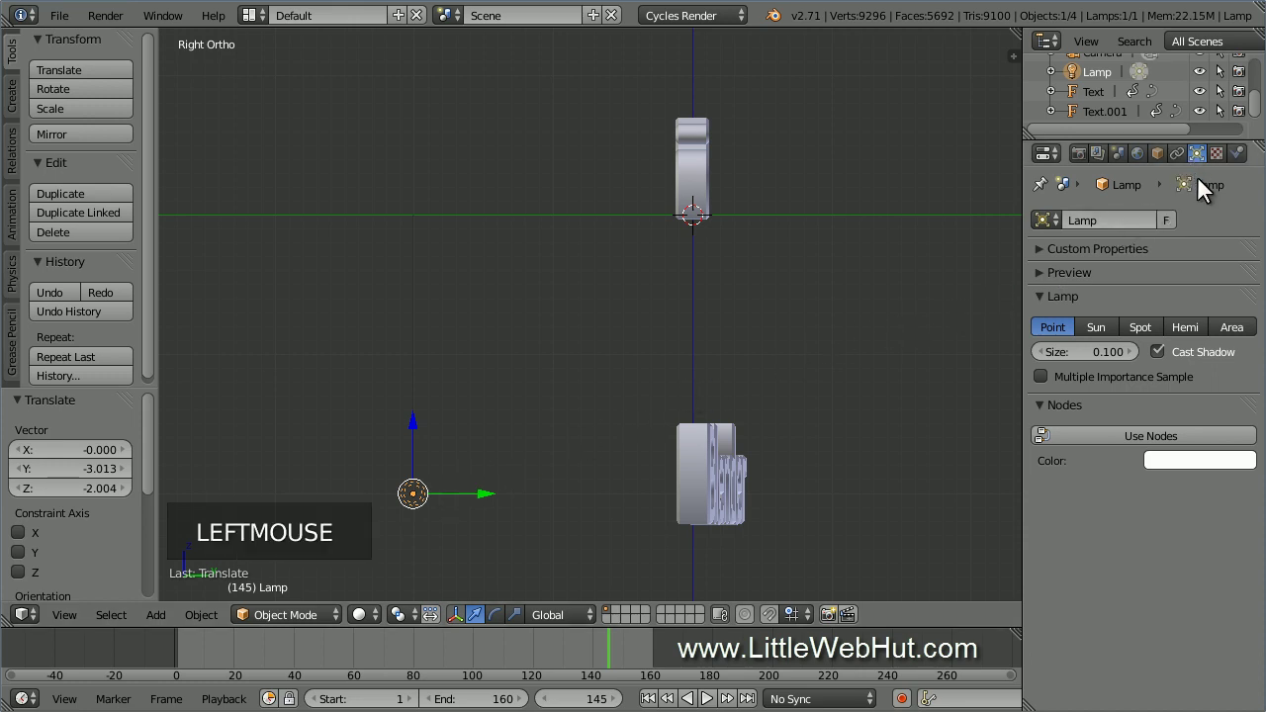
left_click(1090, 349)
type("1")
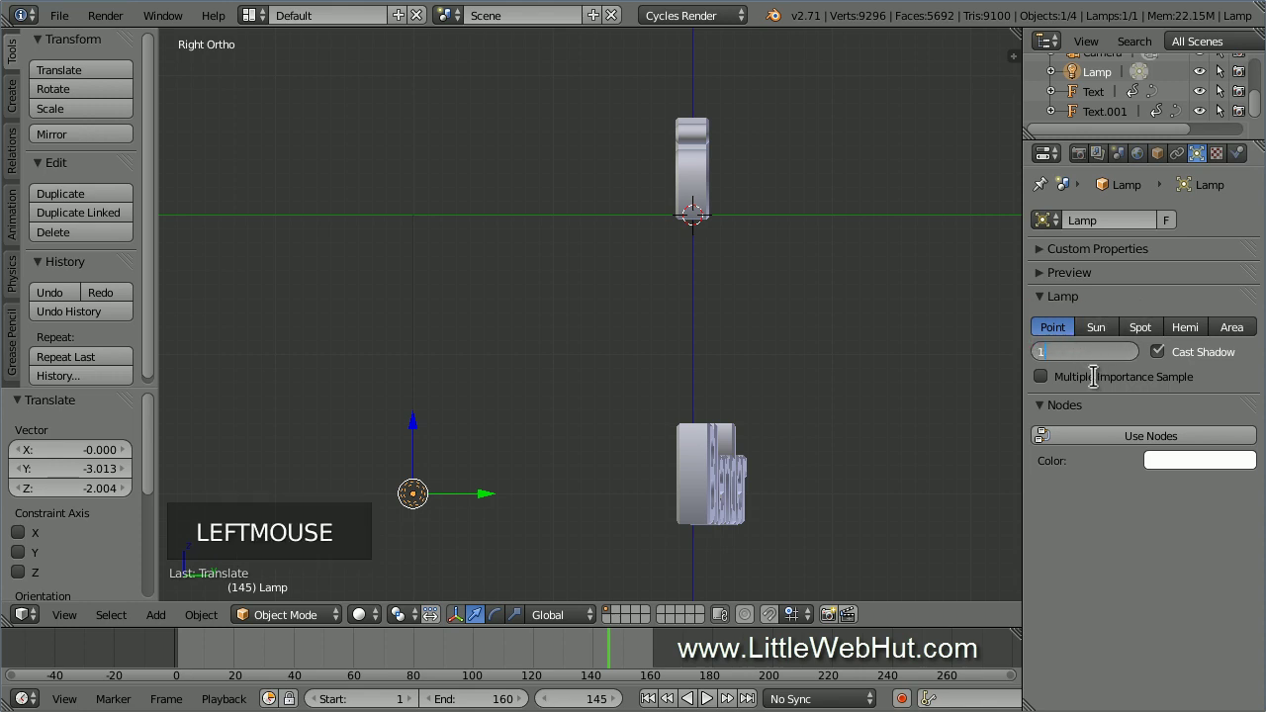
left_click(1093, 377)
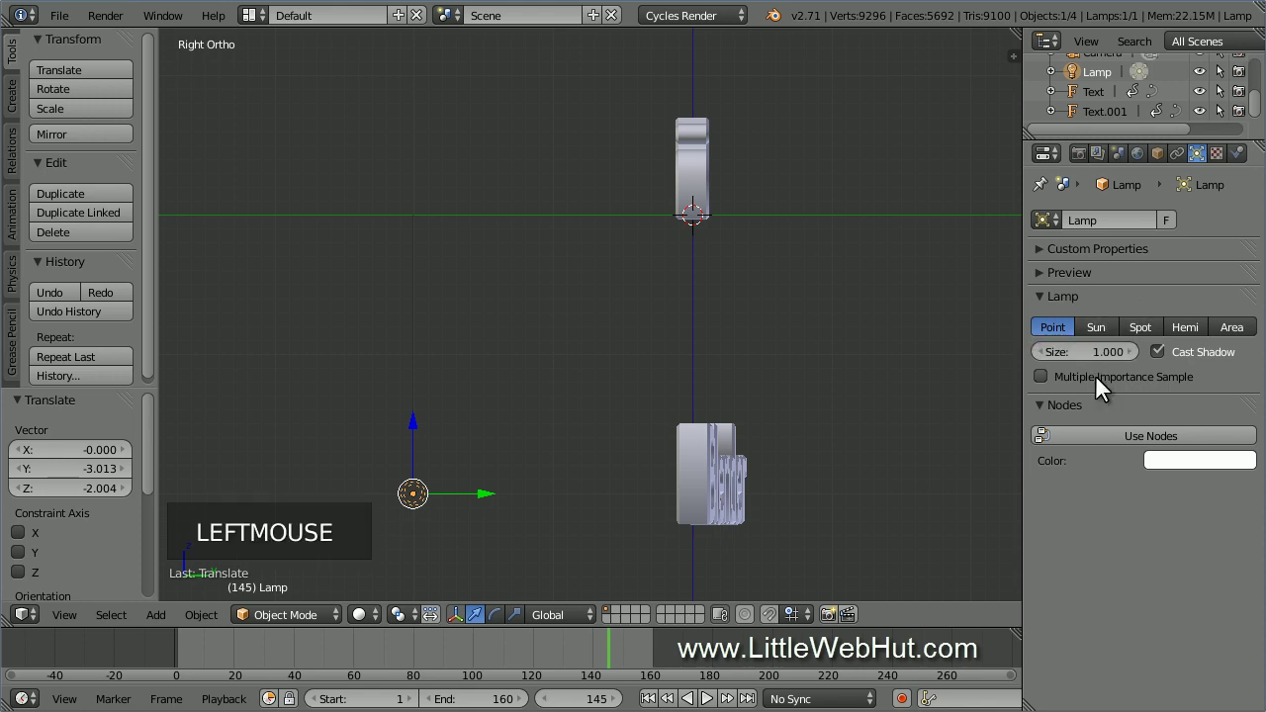
left_click(1127, 430)
double_click(1180, 496)
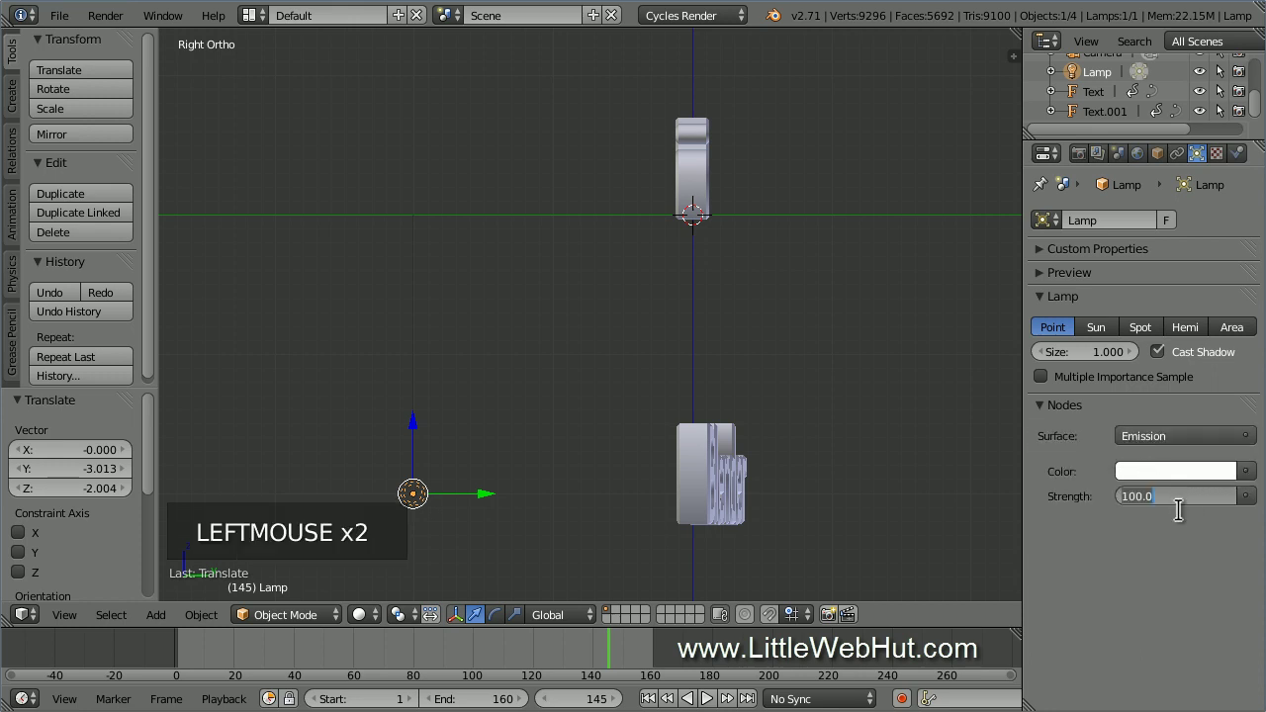
type("5000")
key("Return")
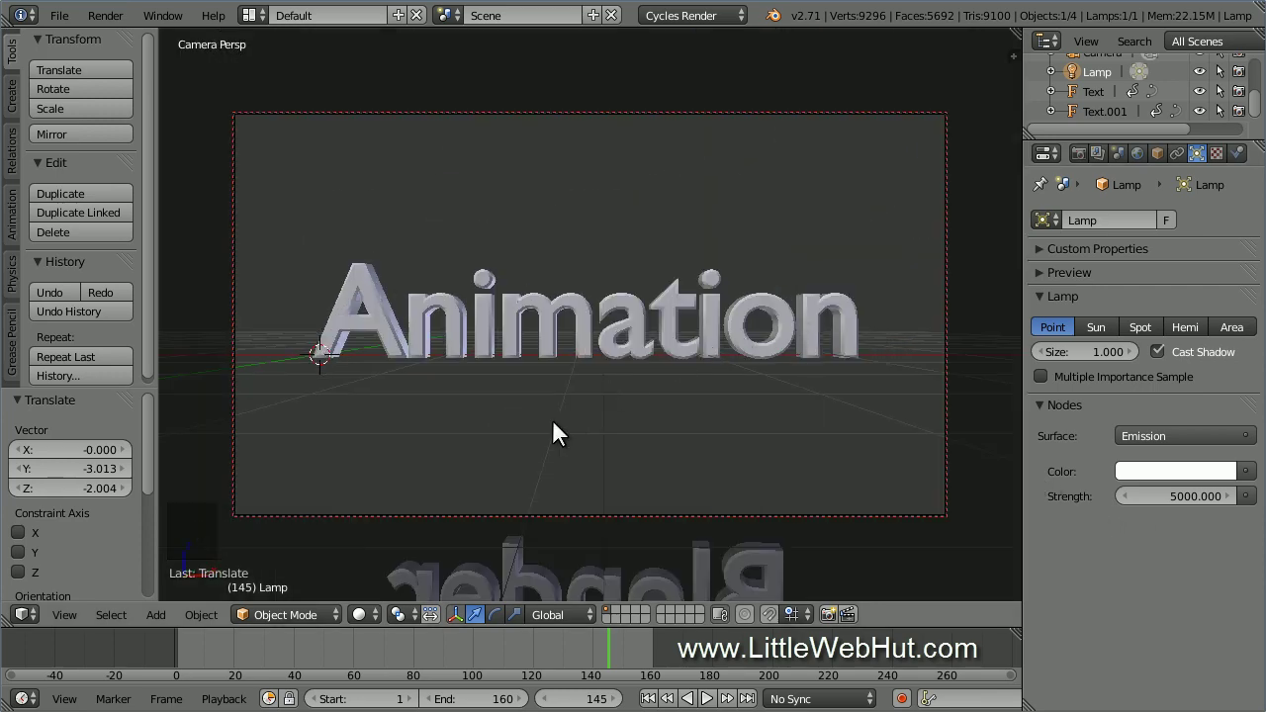
Step: Preview the viewport in rendered shading and make the world background black
left_click(367, 613)
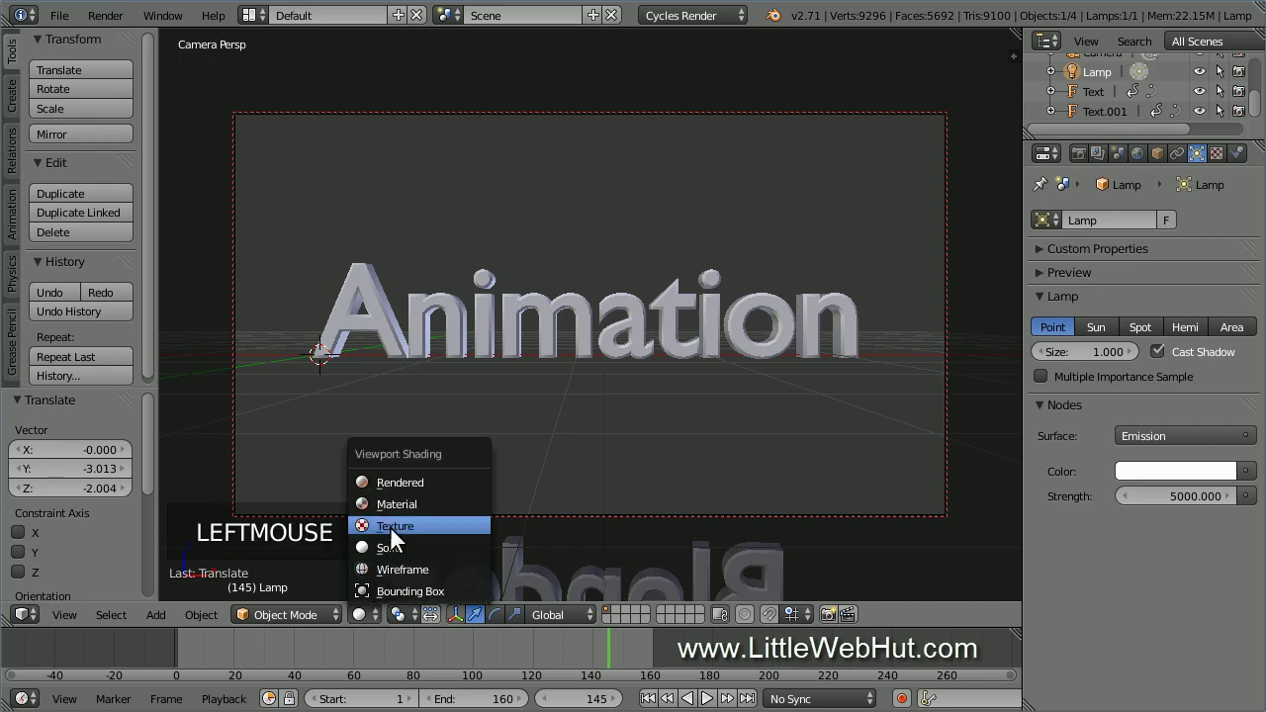
left_click(435, 485)
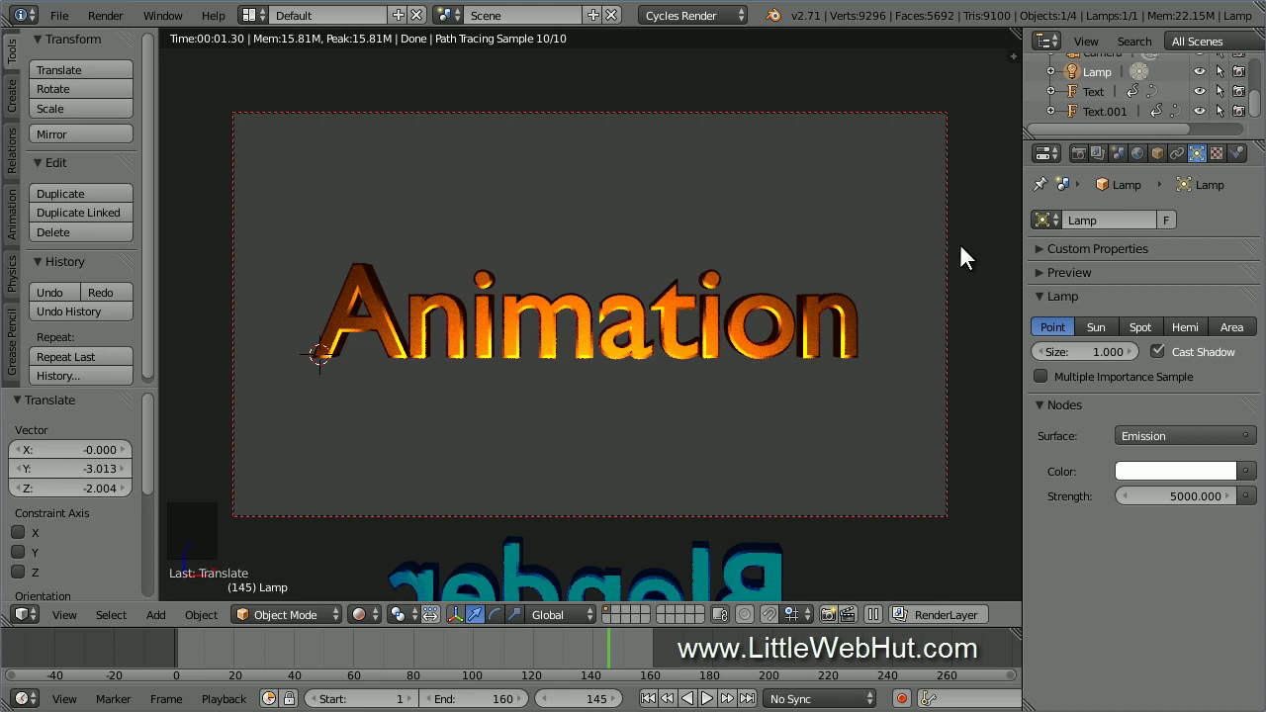
left_click(1137, 154)
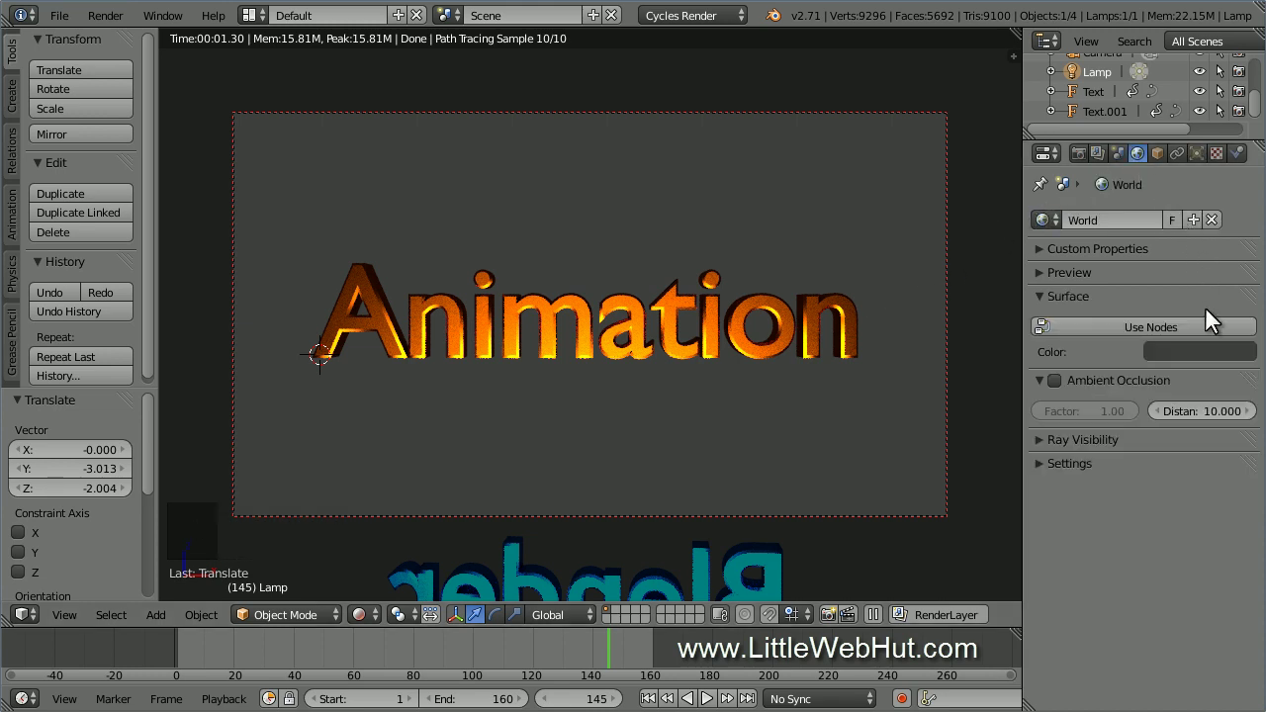
left_click(1205, 348)
left_click_drag(1243, 215, 1241, 237)
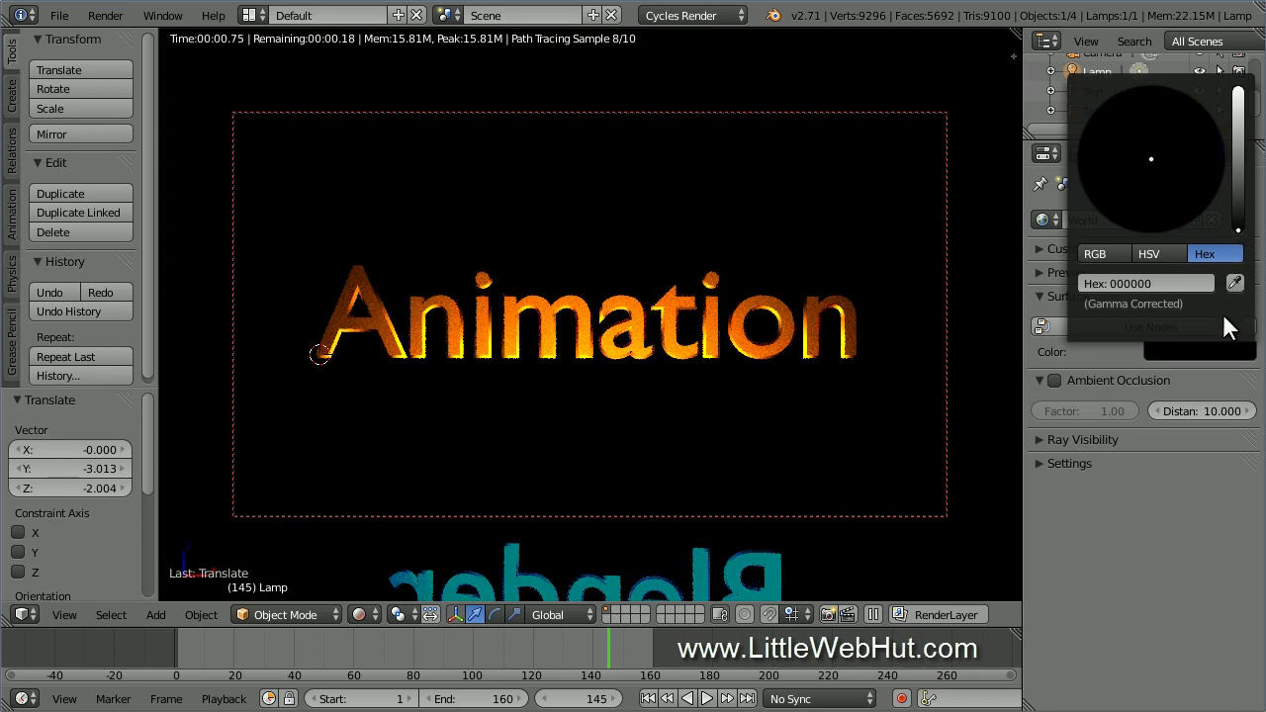
Step: Select the Animation text and check its orange Glossy BSDF roughness, left at 0.300
right_click(586, 327)
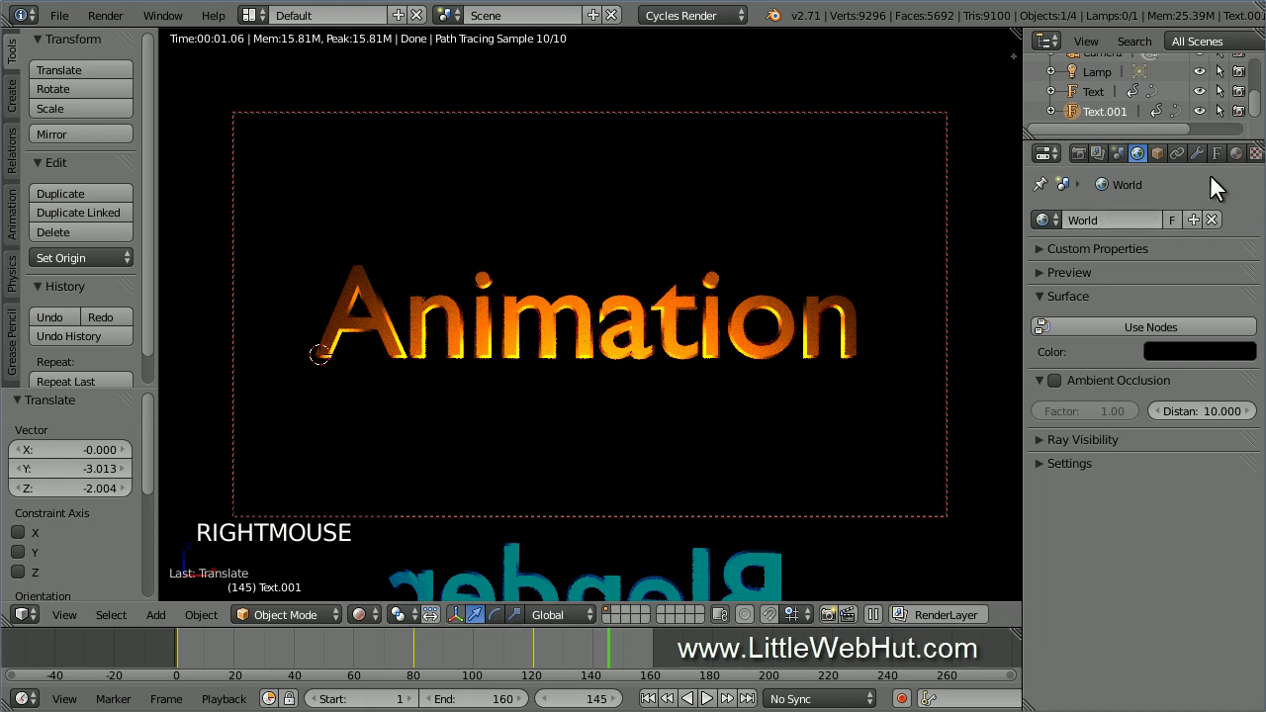
left_click(1236, 154)
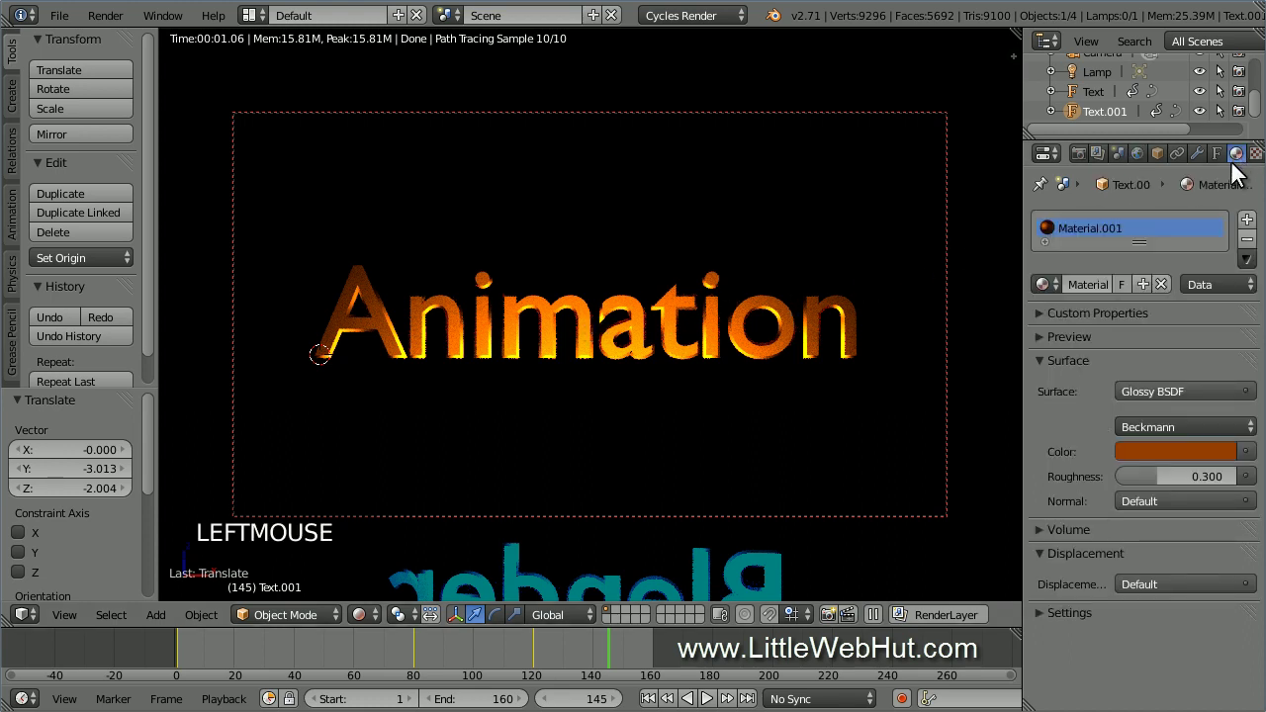
mouse_move(1156, 476)
left_mouse_down()
mouse_move(1237, 480)
mouse_move(1156, 477)
left_mouse_up()
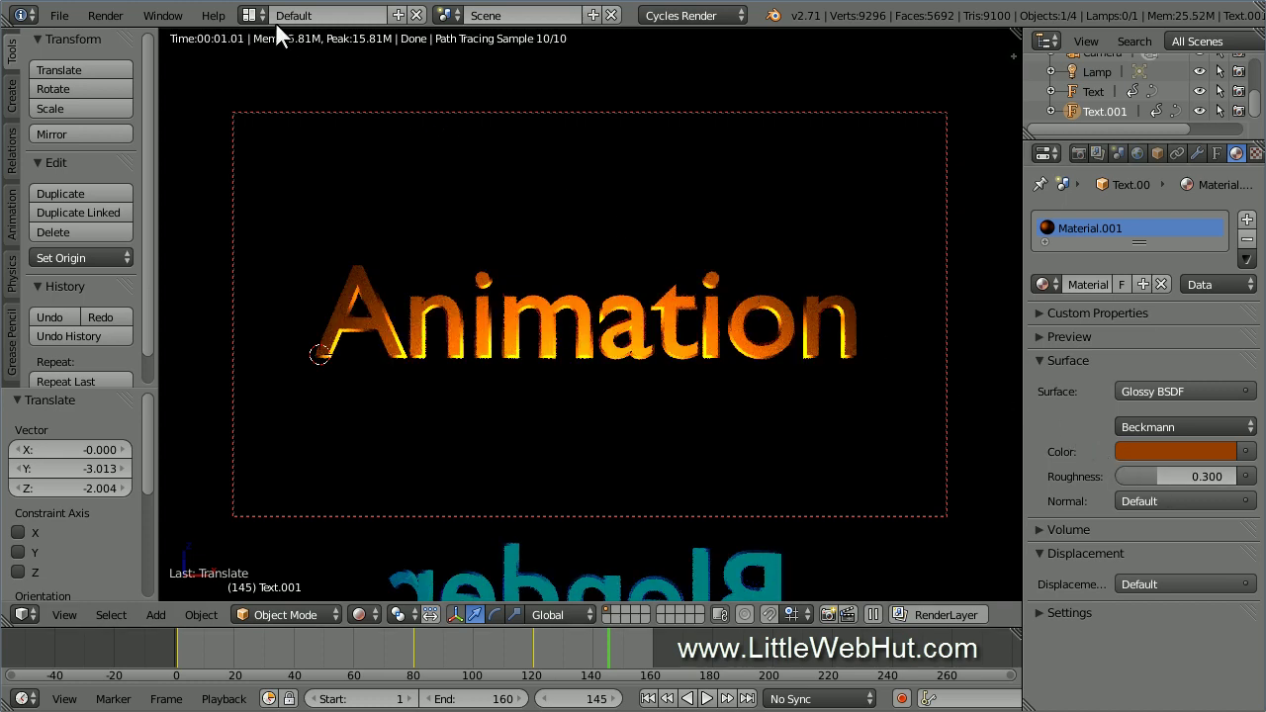
Step: Switch to the Compositing screen layout and enable compositing nodes
left_click(250, 15)
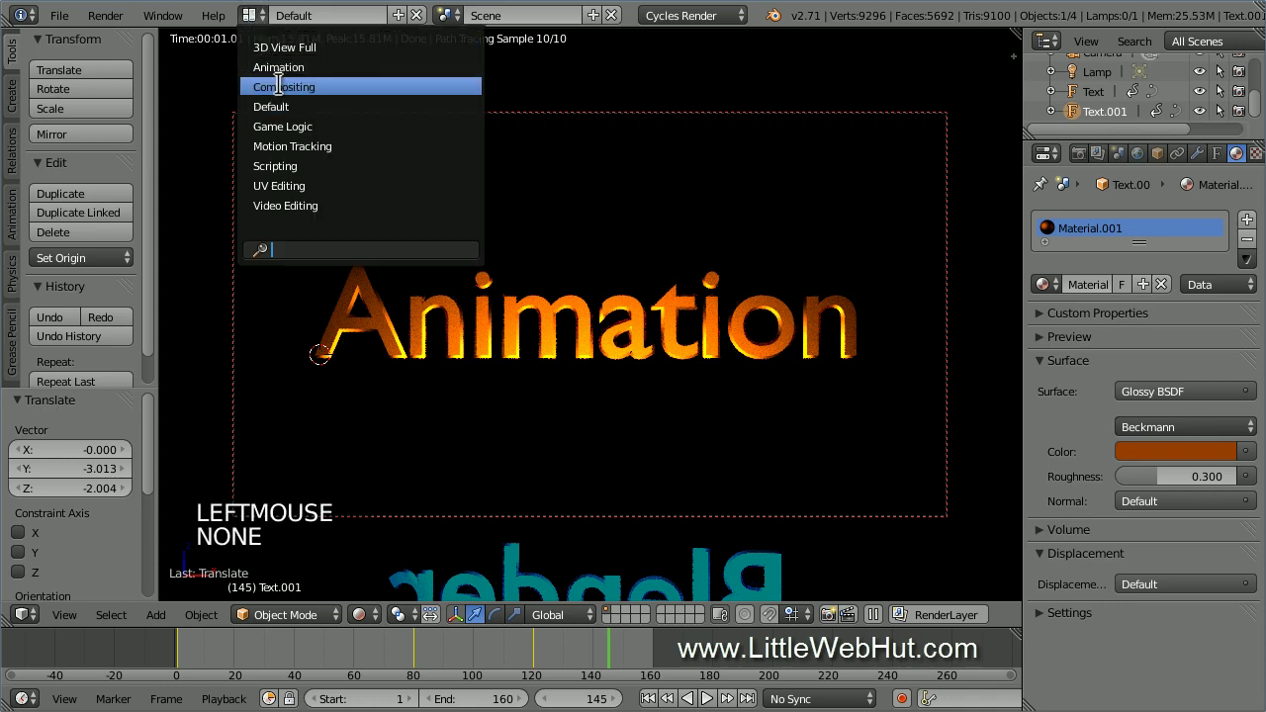
left_click(341, 89)
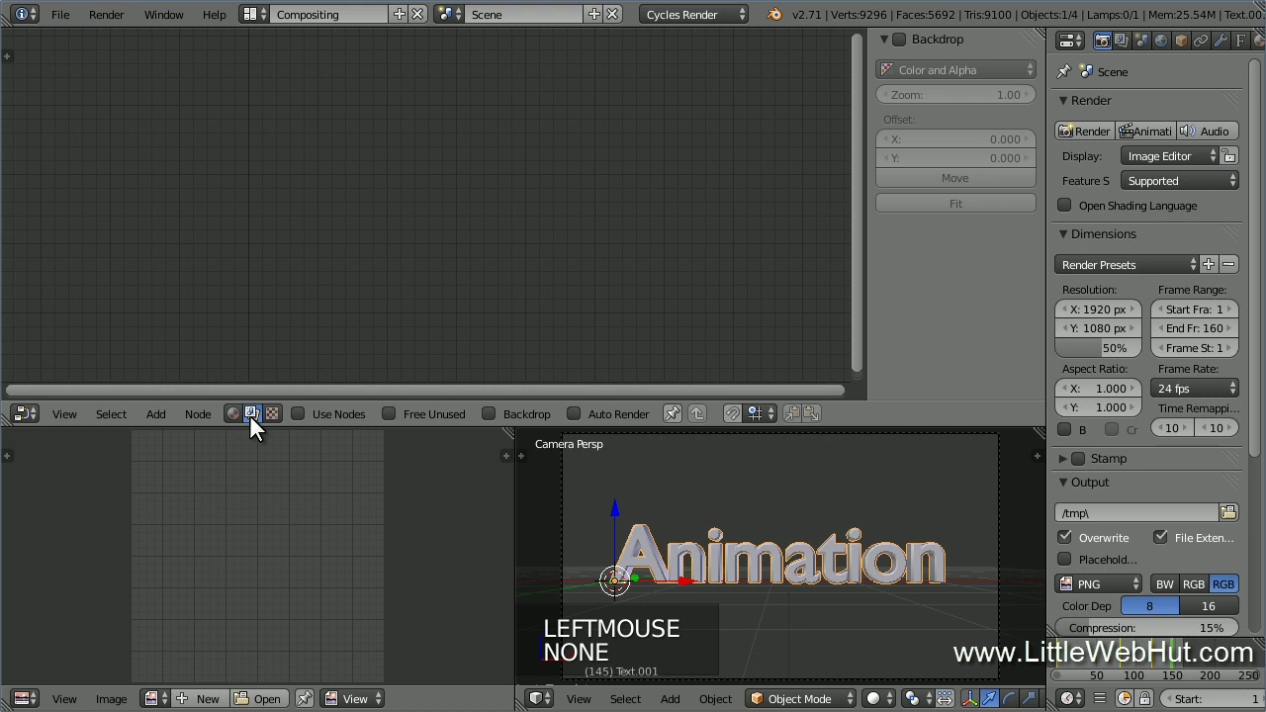
left_click(298, 414)
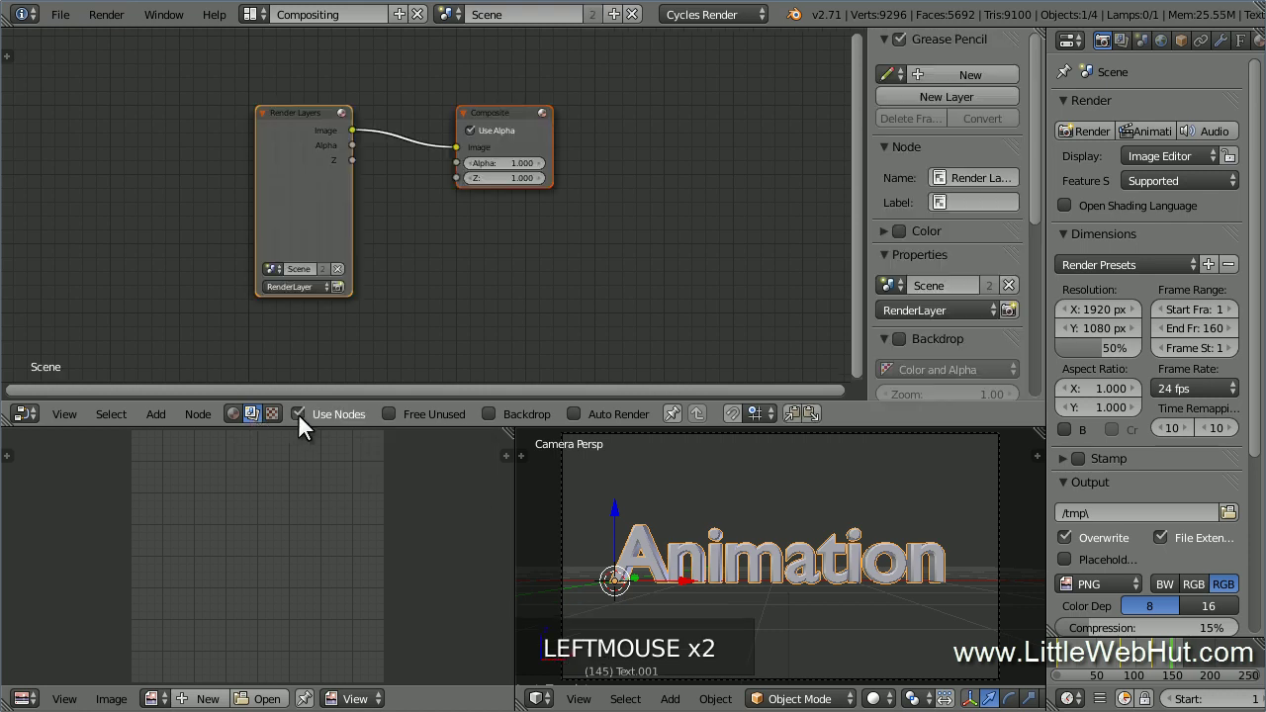
Step: Enlarge the node editor, hide its sidebar, and spread Render Layers and Composite apart
scroll(440, 287, "up", 2)
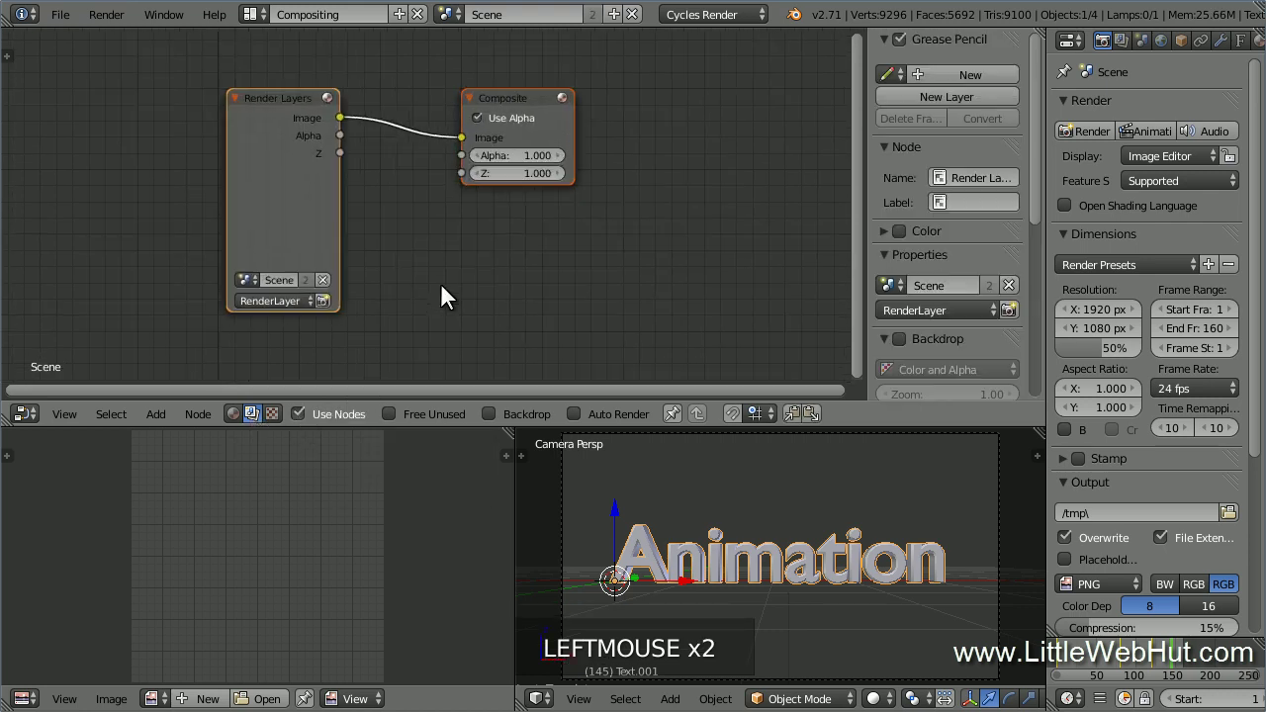
scroll(443, 286, "up", 1)
left_click_drag(459, 426, 446, 596)
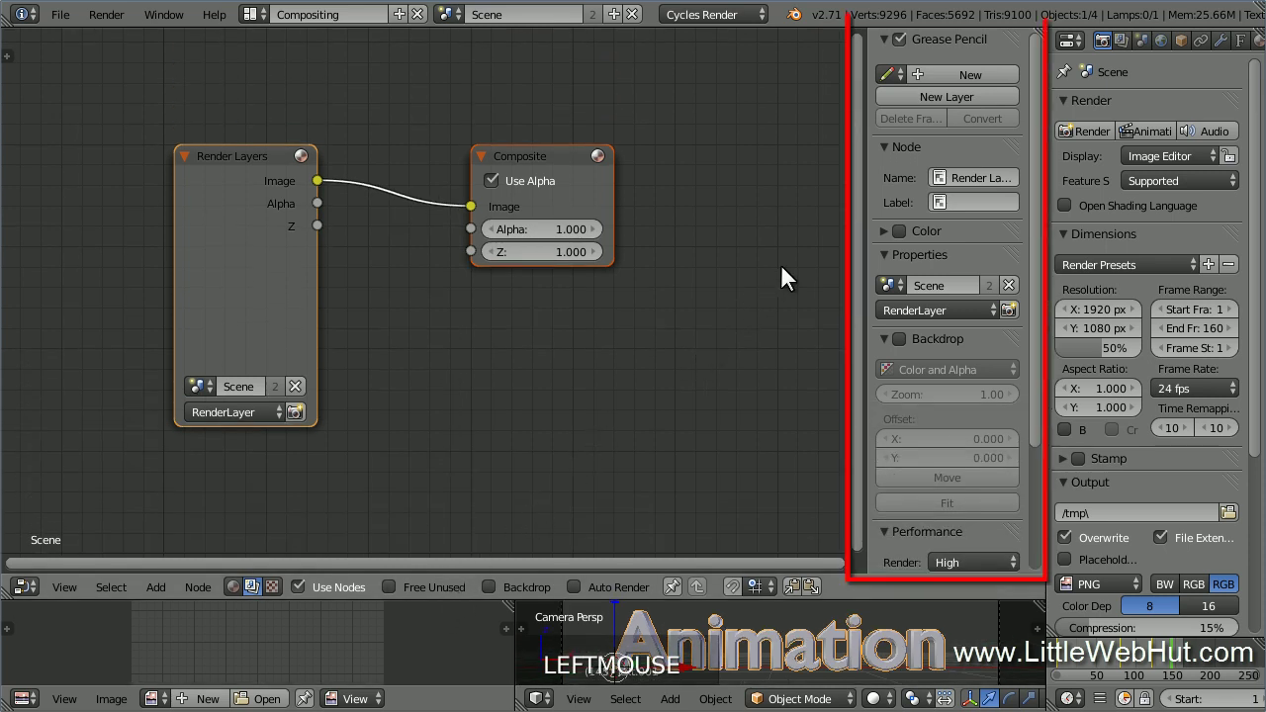
key("n")
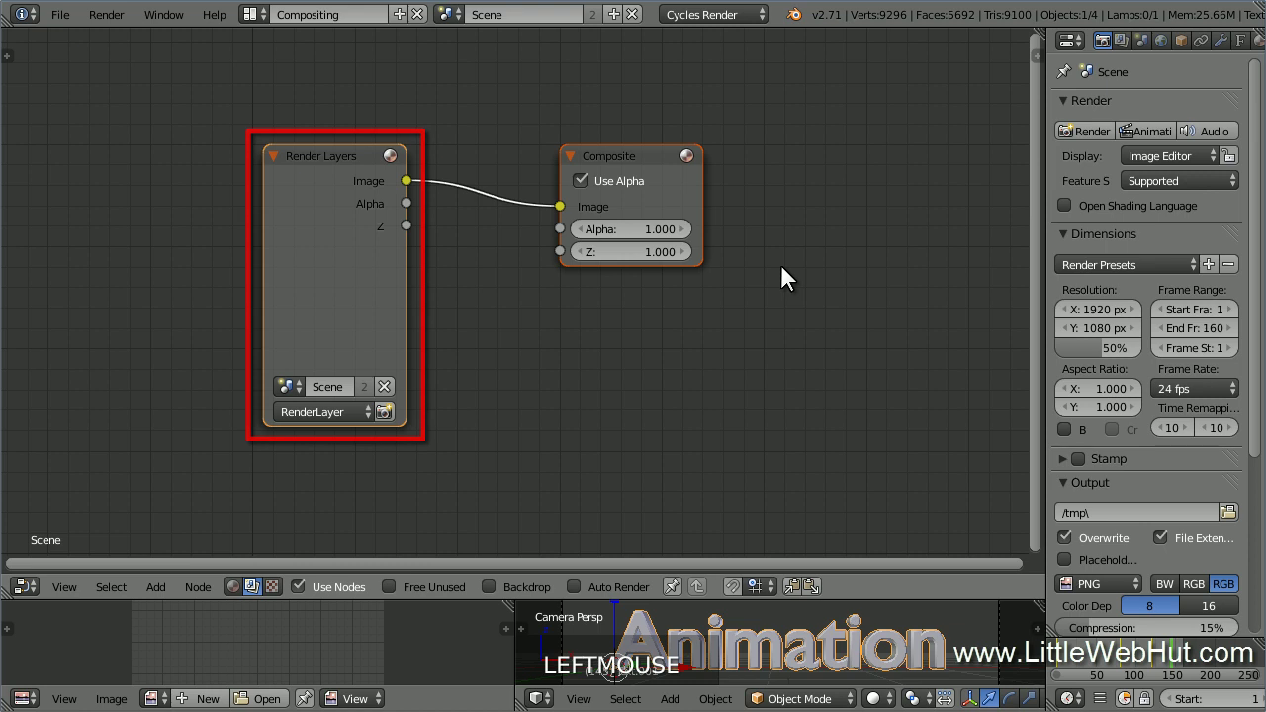
left_click_drag(330, 155, 85, 38)
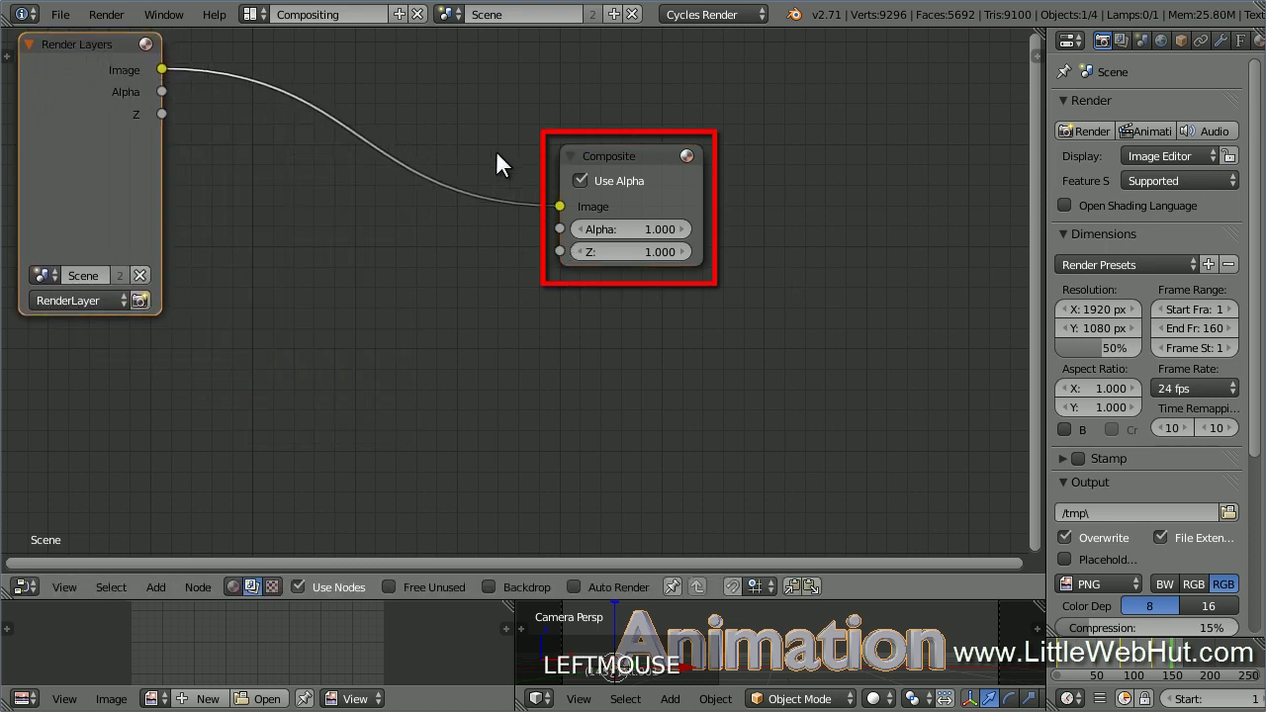
left_click_drag(606, 154, 917, 50)
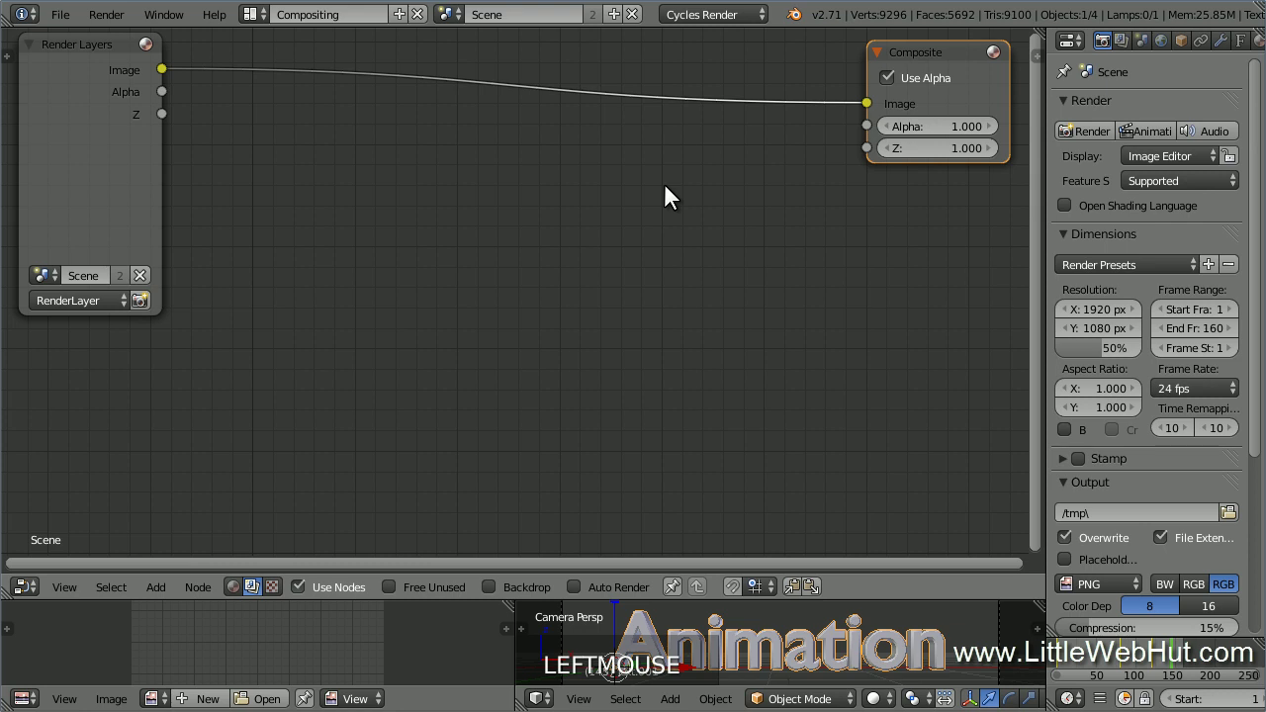
key("shift+a")
mouse_move(643, 237)
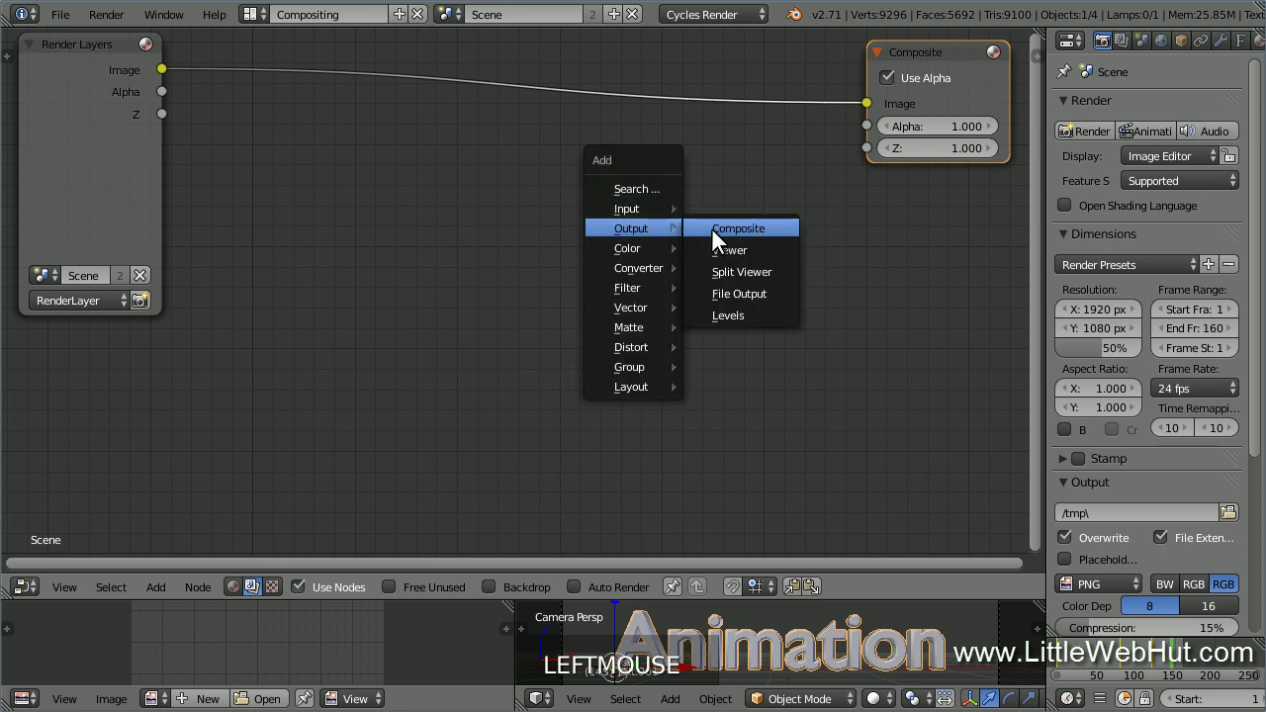
Step: Add a Viewer node with backdrop enabled, fed by the Render Layers image
left_click(762, 250)
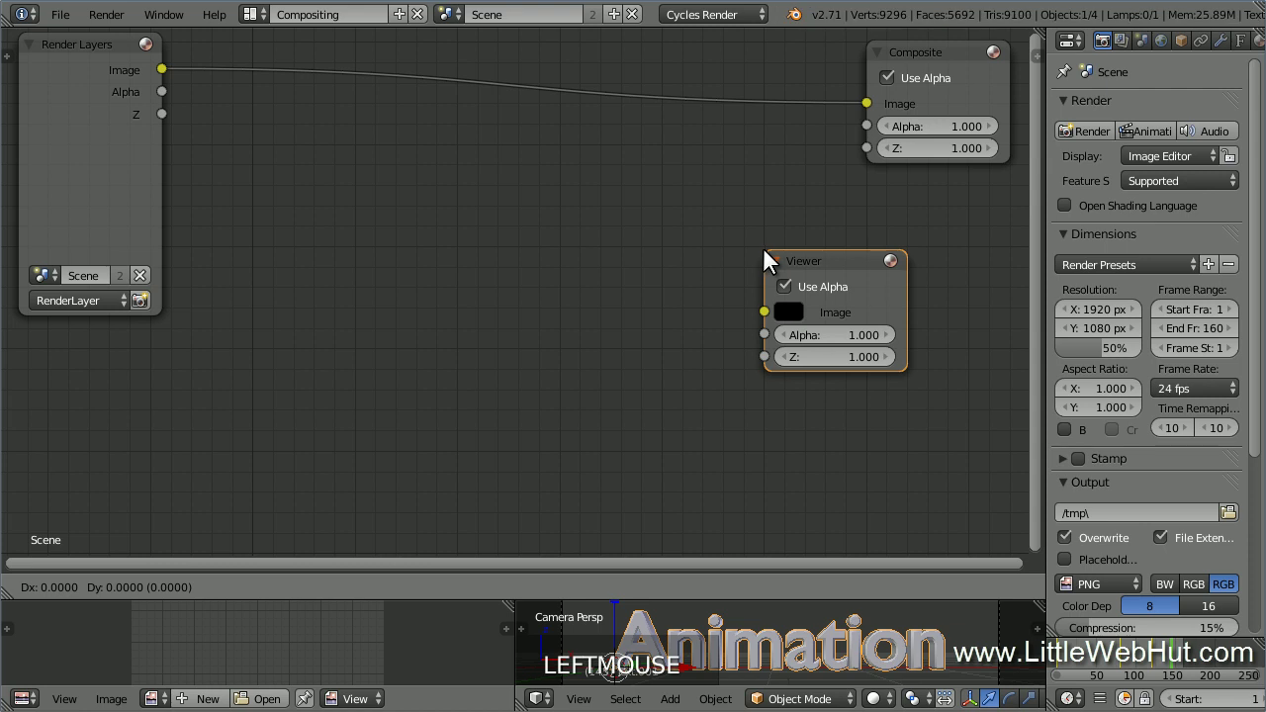
left_click(881, 443)
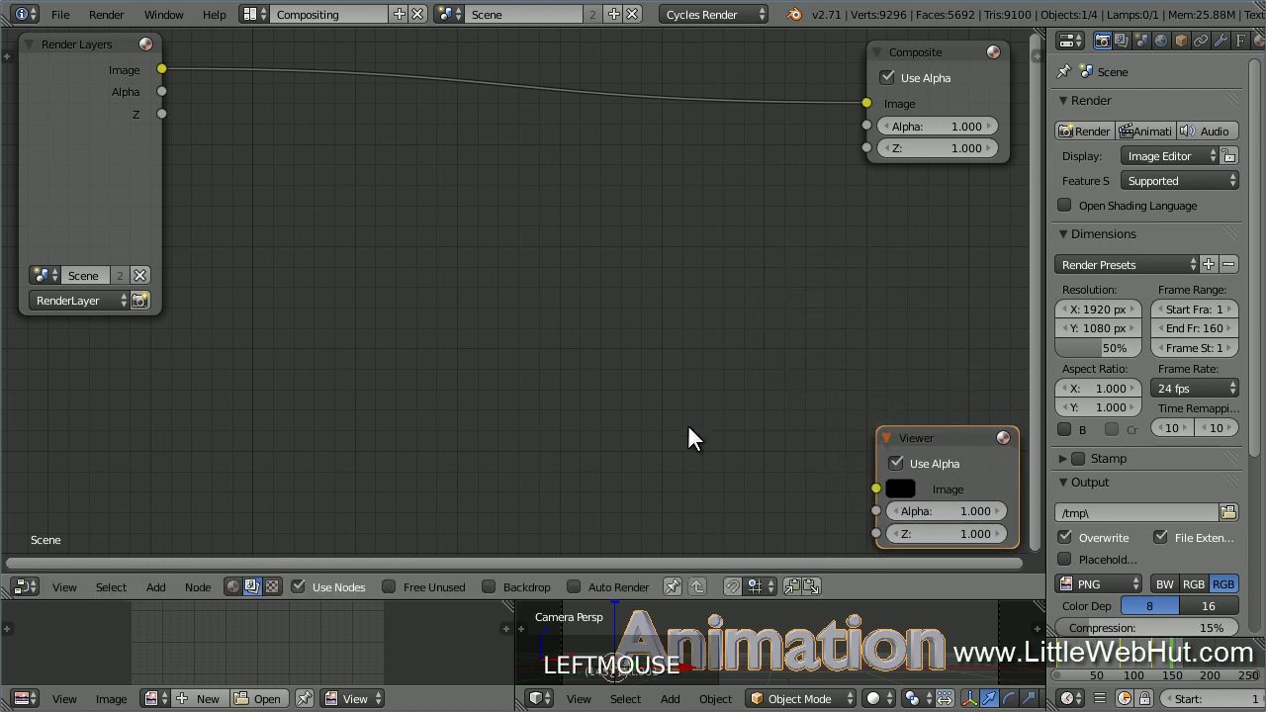
left_click(489, 587)
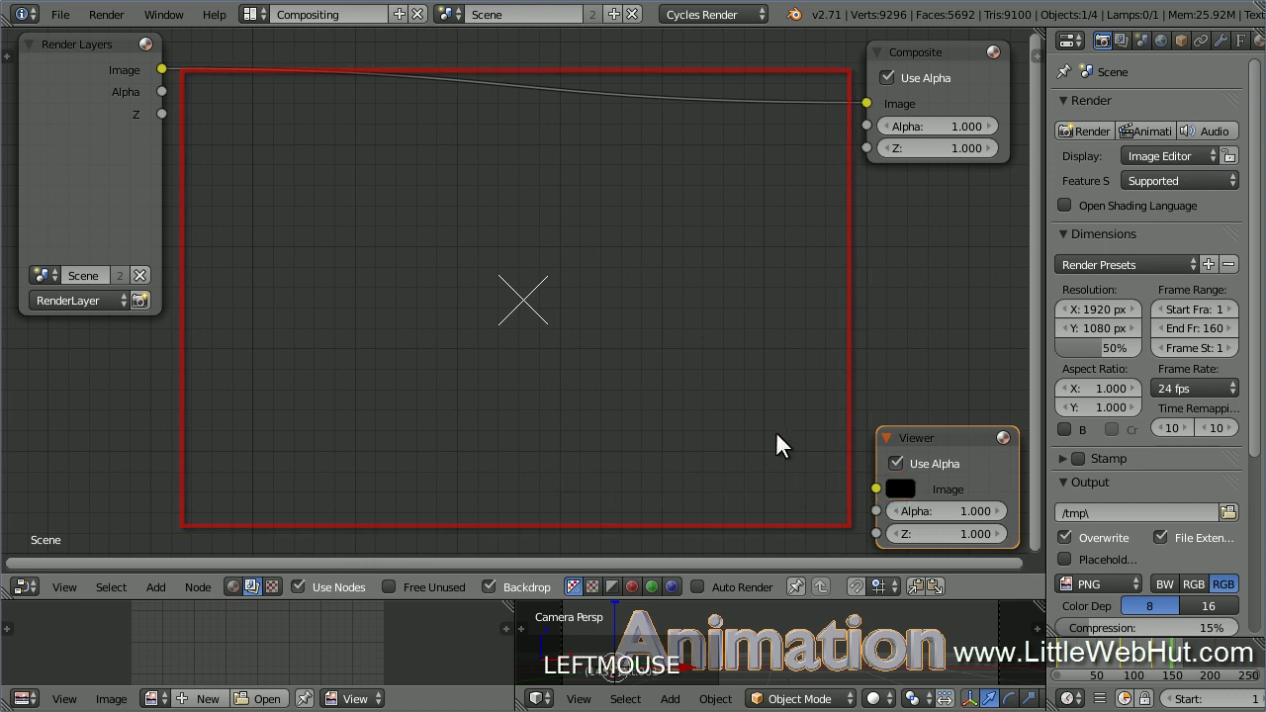
left_click_drag(162, 69, 865, 478)
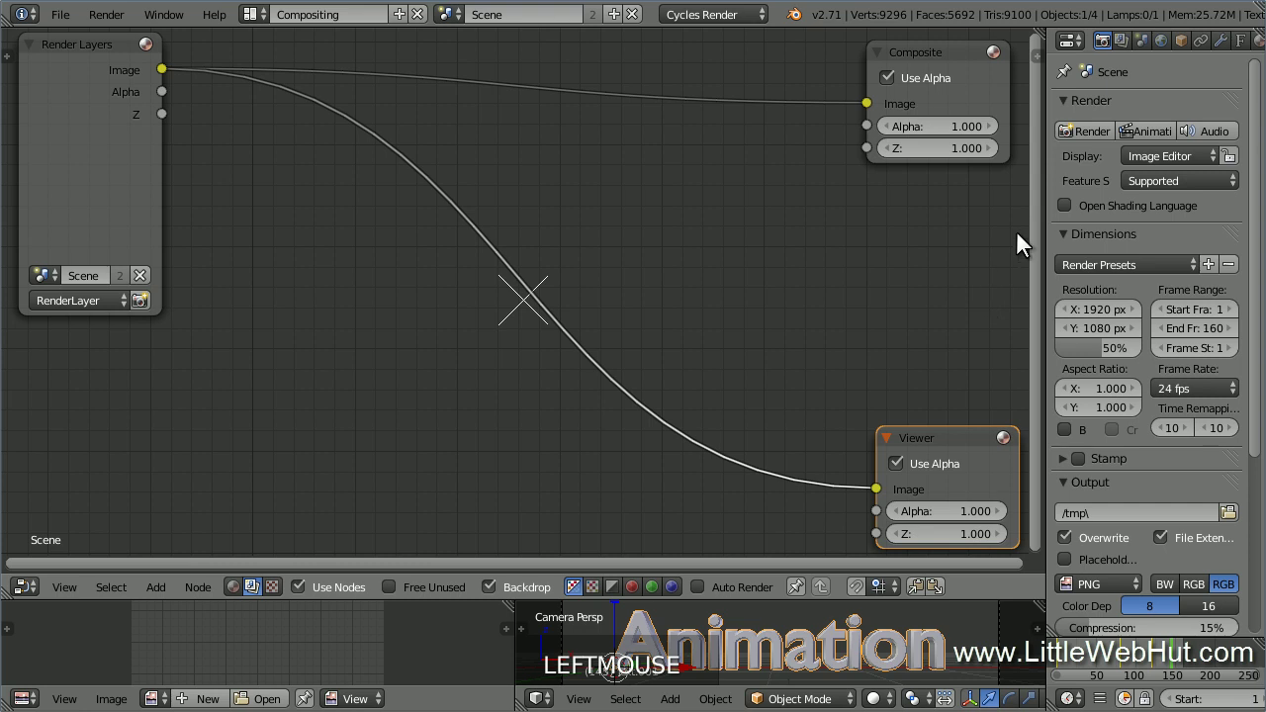
Step: Render the current frame and resize the backdrop to show the fiery Animation text
left_click(1078, 127)
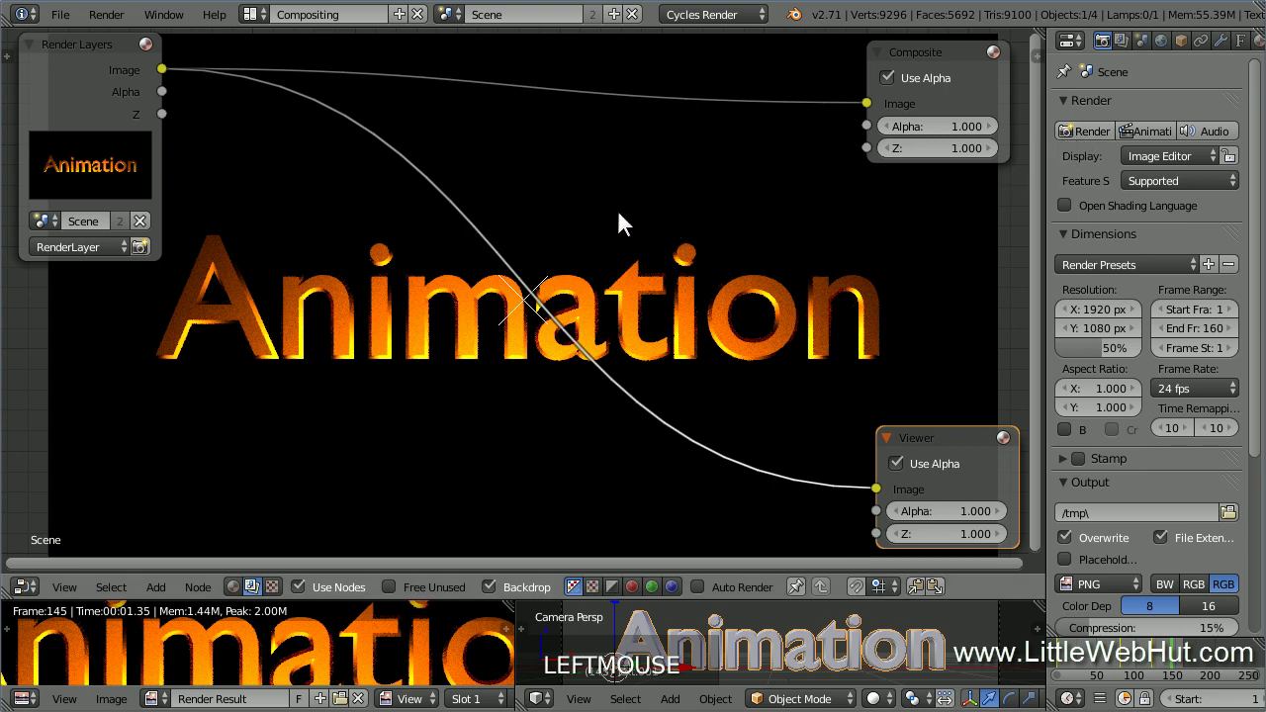
key("v")
key("v")
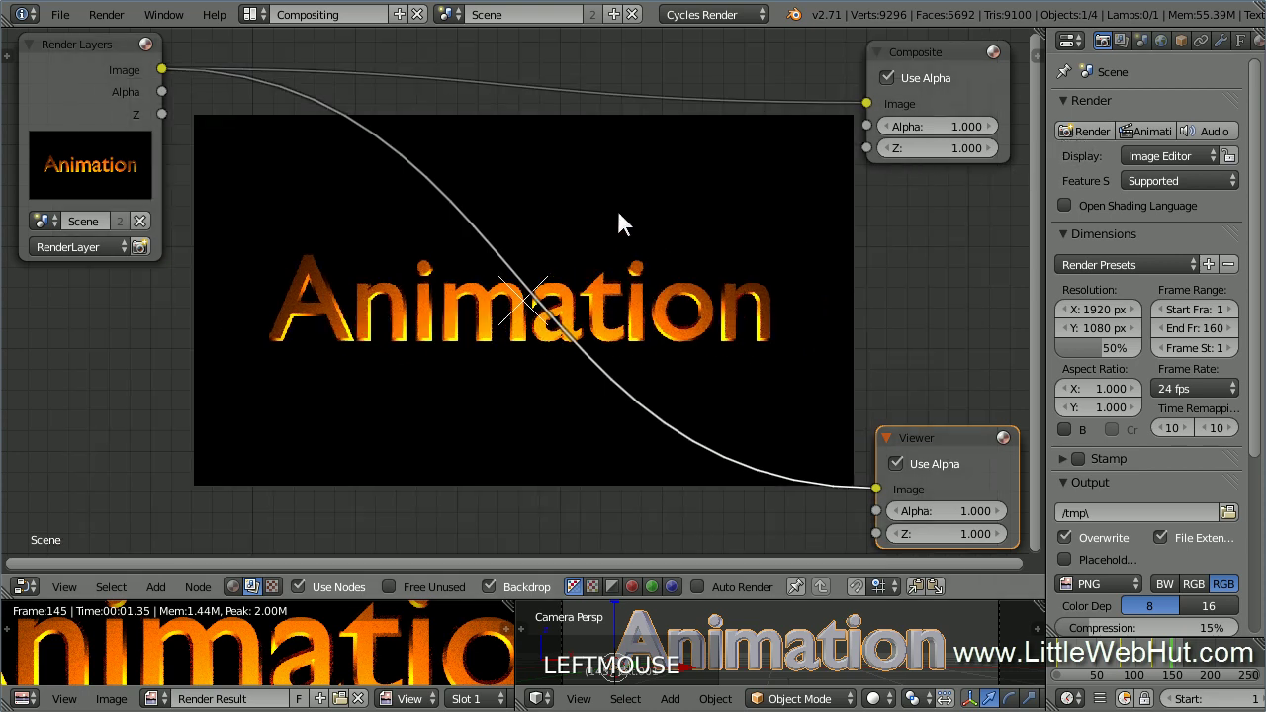
key("alt+v")
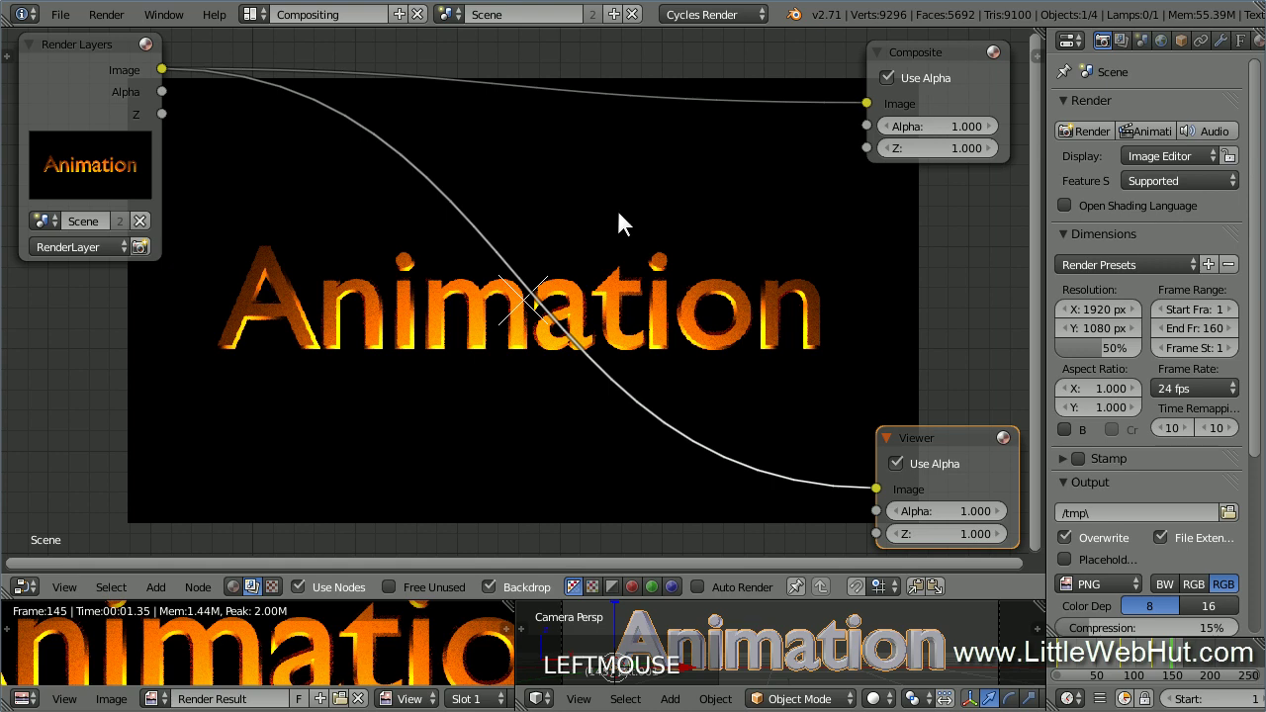
key("shift+a")
Step: Insert a Glare node on the Viewer link and connect its output to Composite
mouse_move(608, 276)
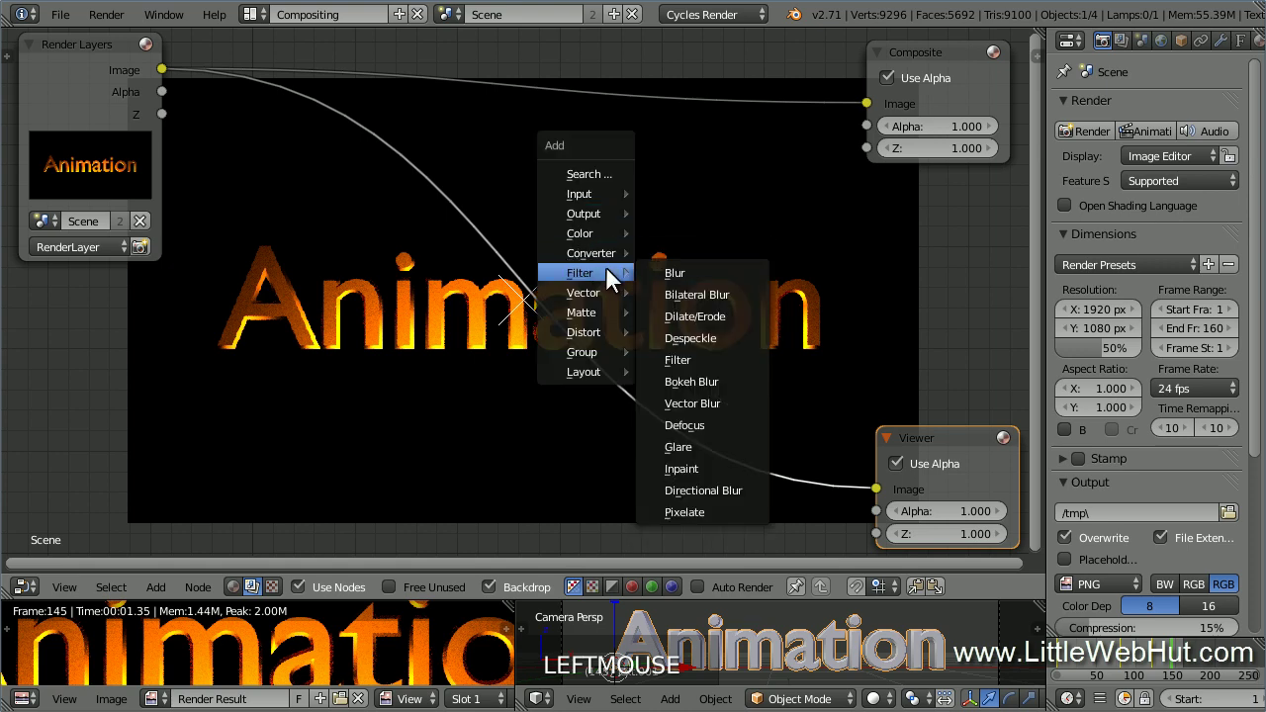
left_click(705, 445)
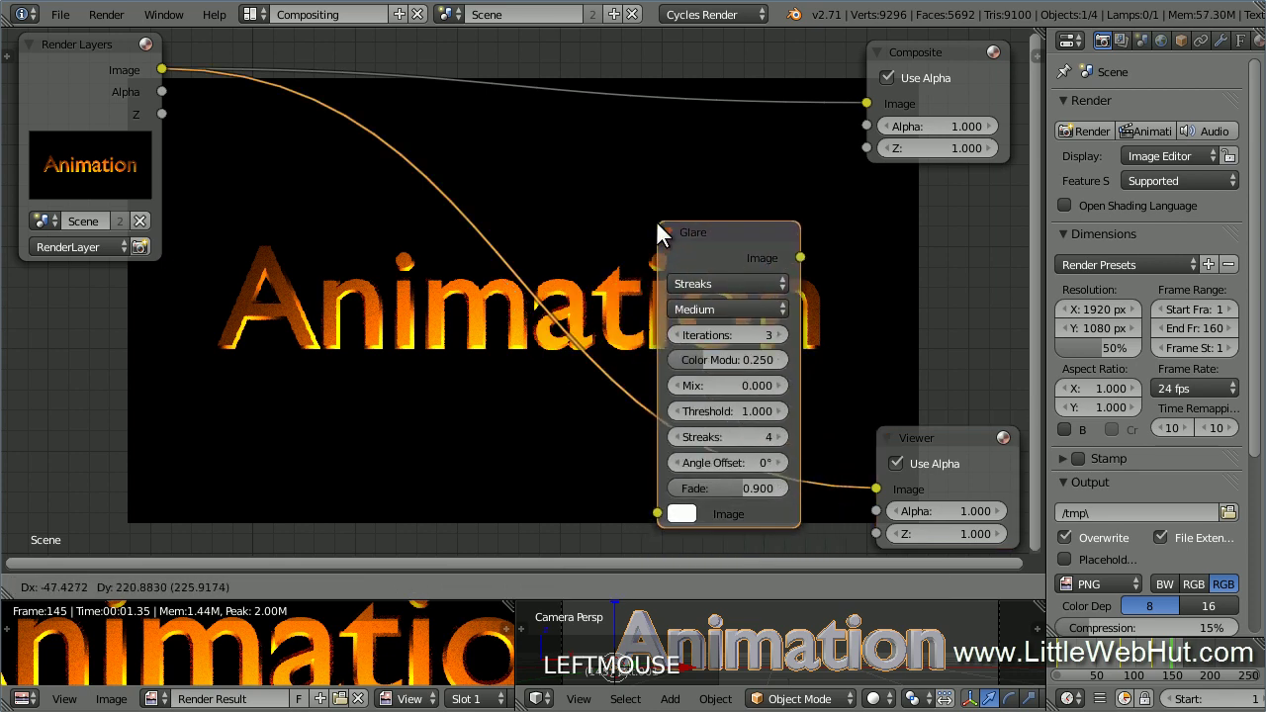
left_click(658, 227)
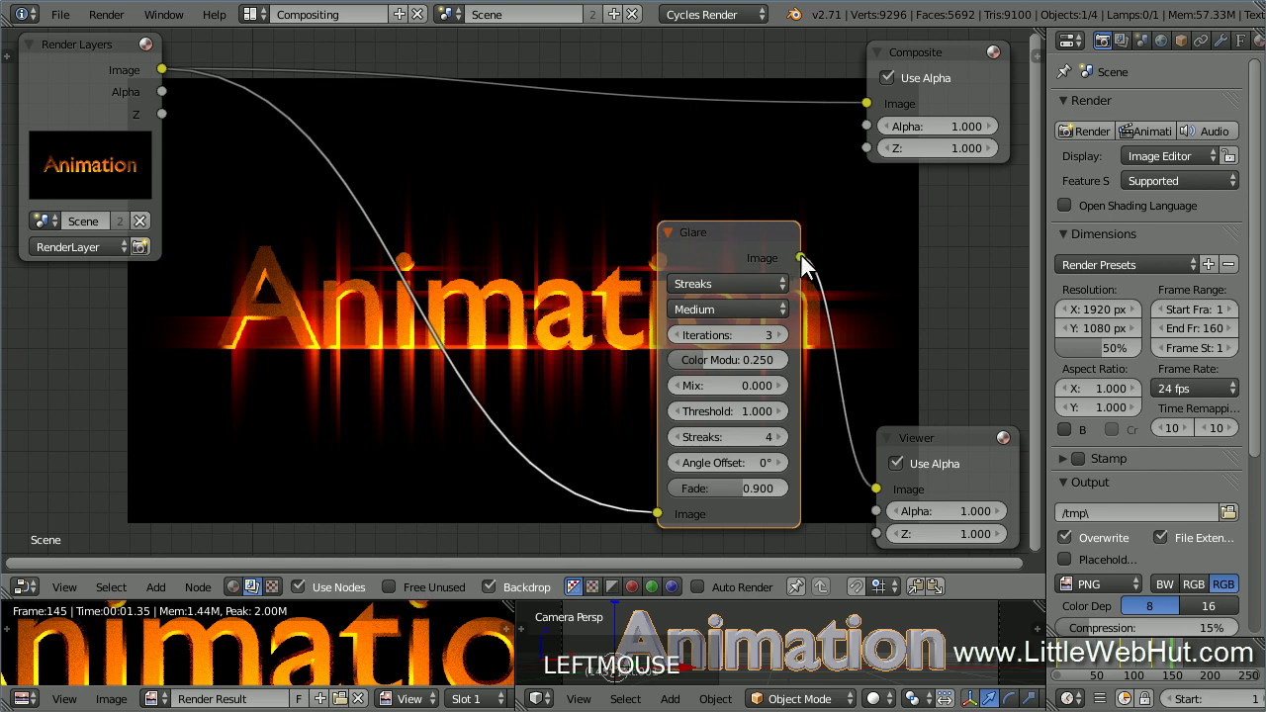
left_click_drag(802, 258, 805, 261)
left_click_drag(818, 180, 863, 103)
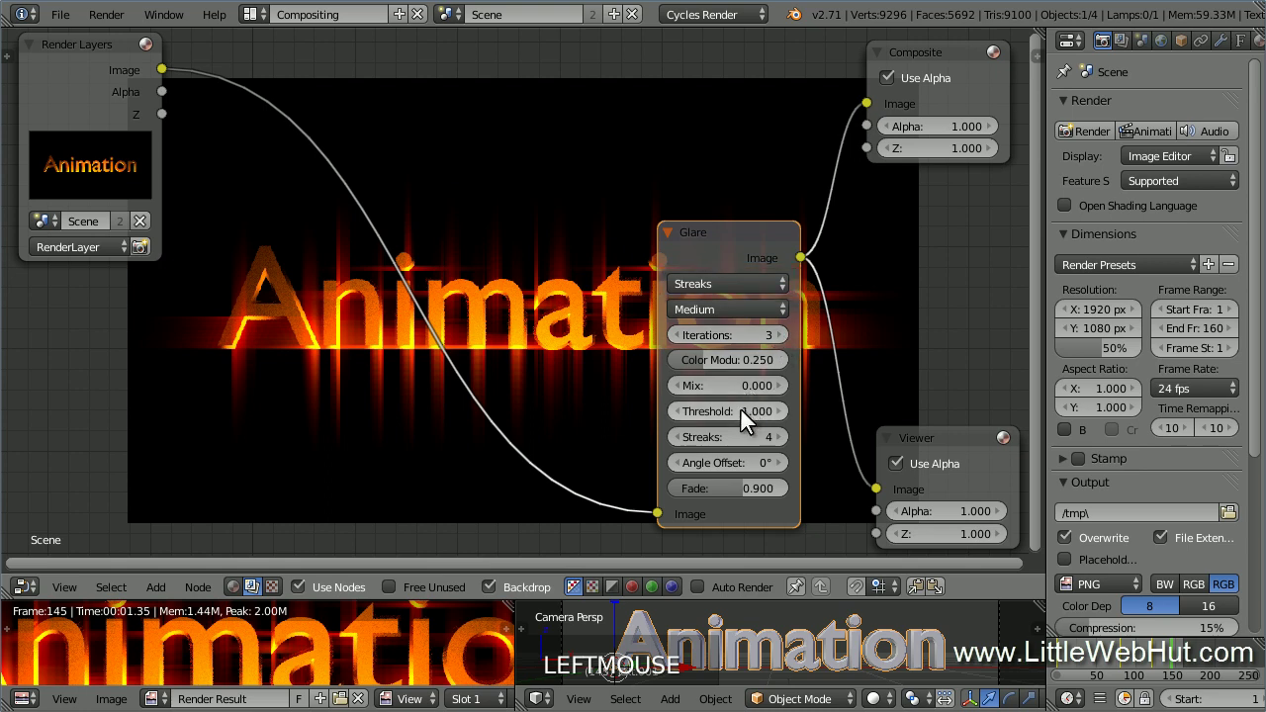
Step: Set the Glare threshold to 1 and angle offset to 14.04°
left_click_drag(739, 411, 682, 405)
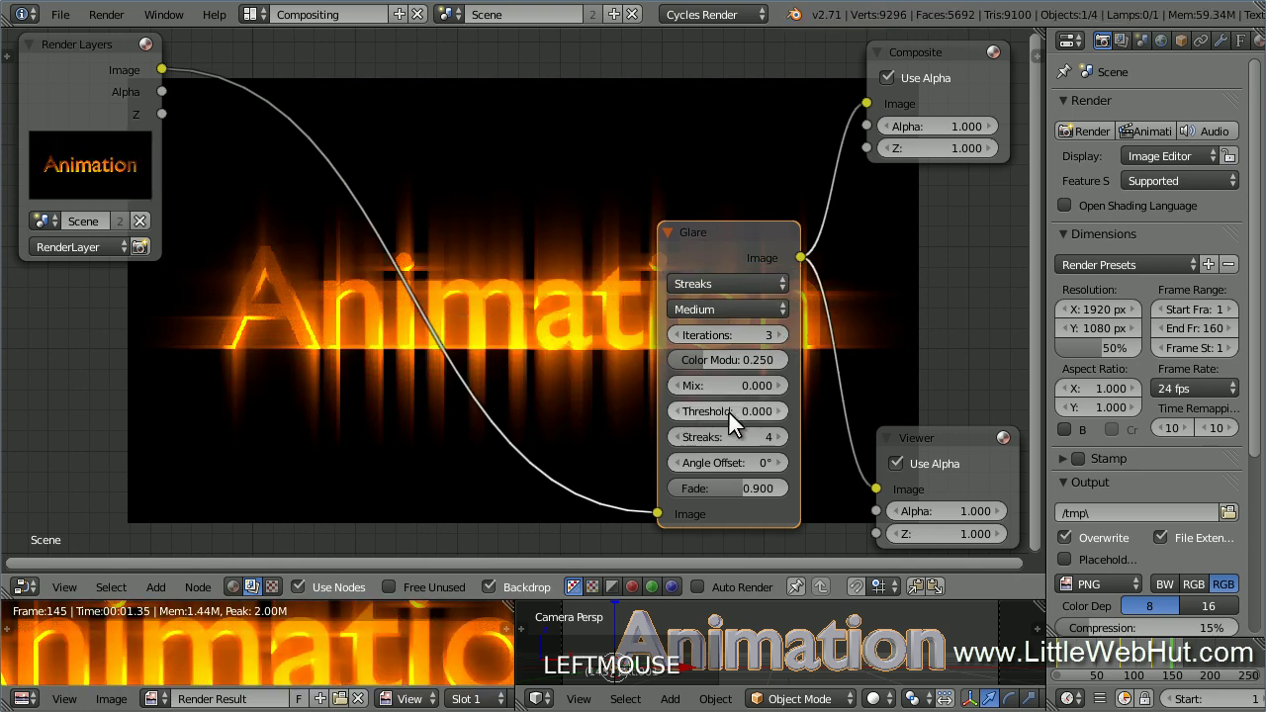
left_click(728, 410)
type("1")
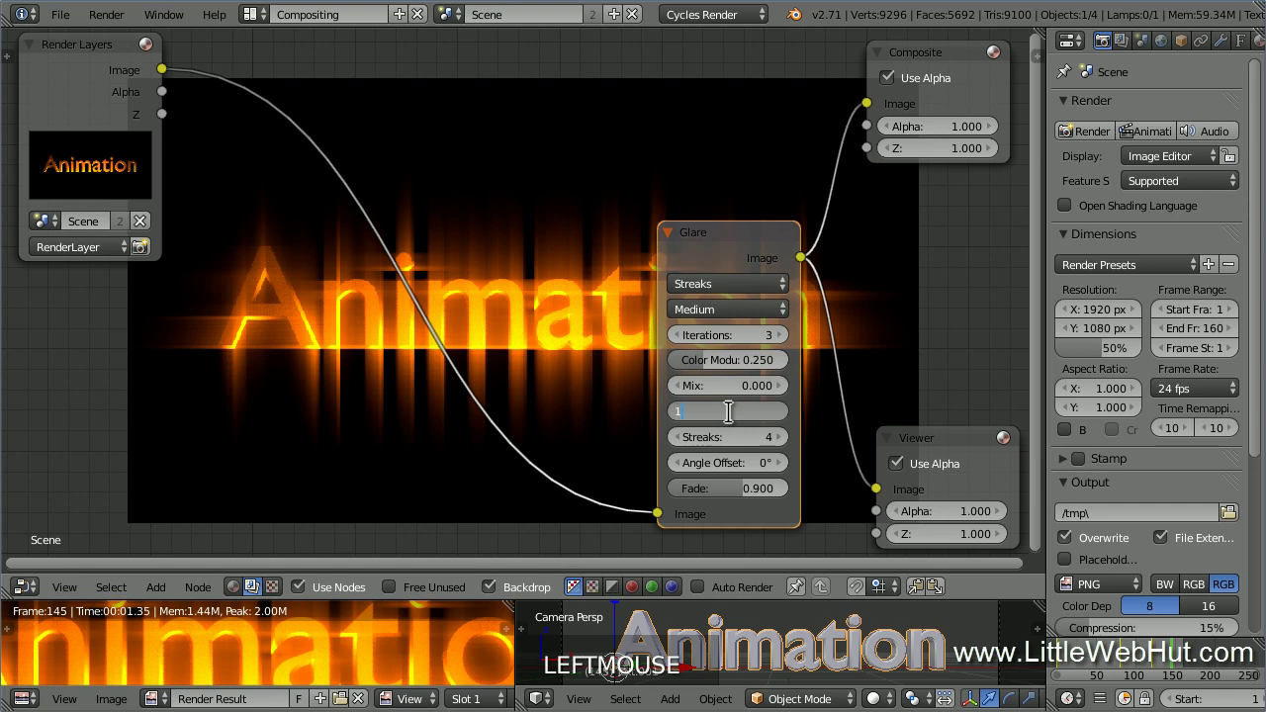
key("Return")
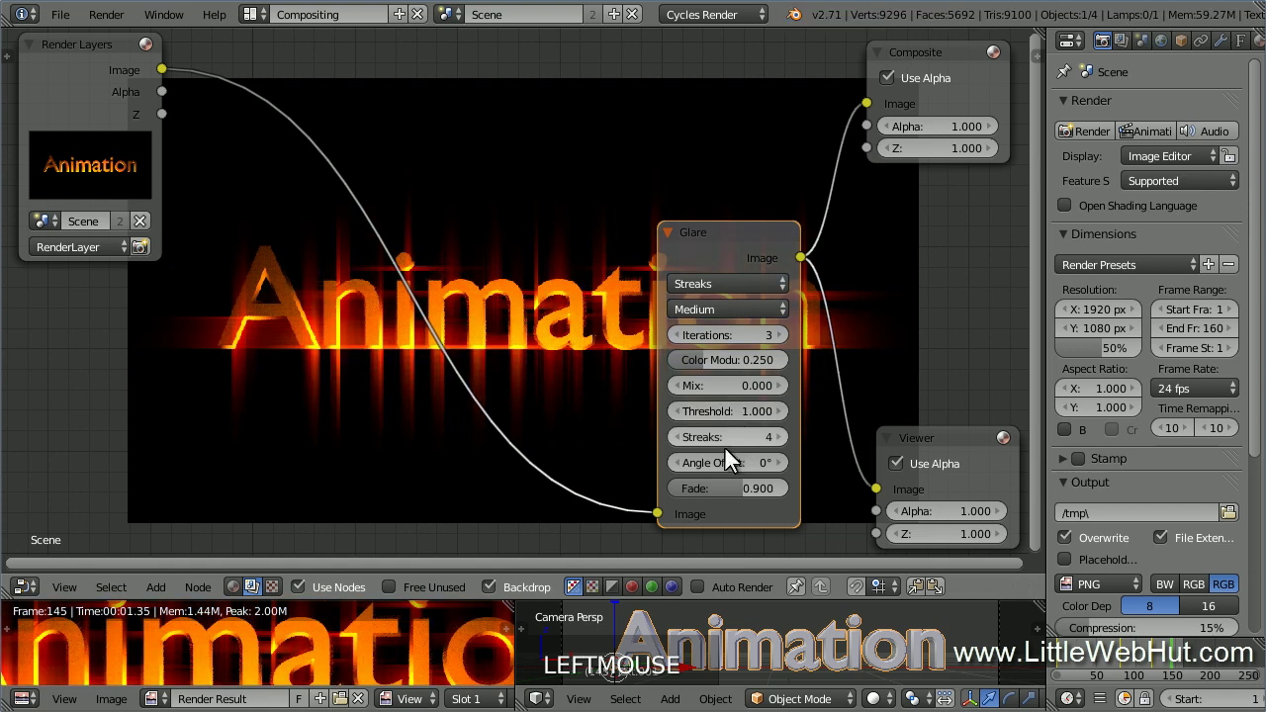
left_click_drag(716, 462, 764, 462)
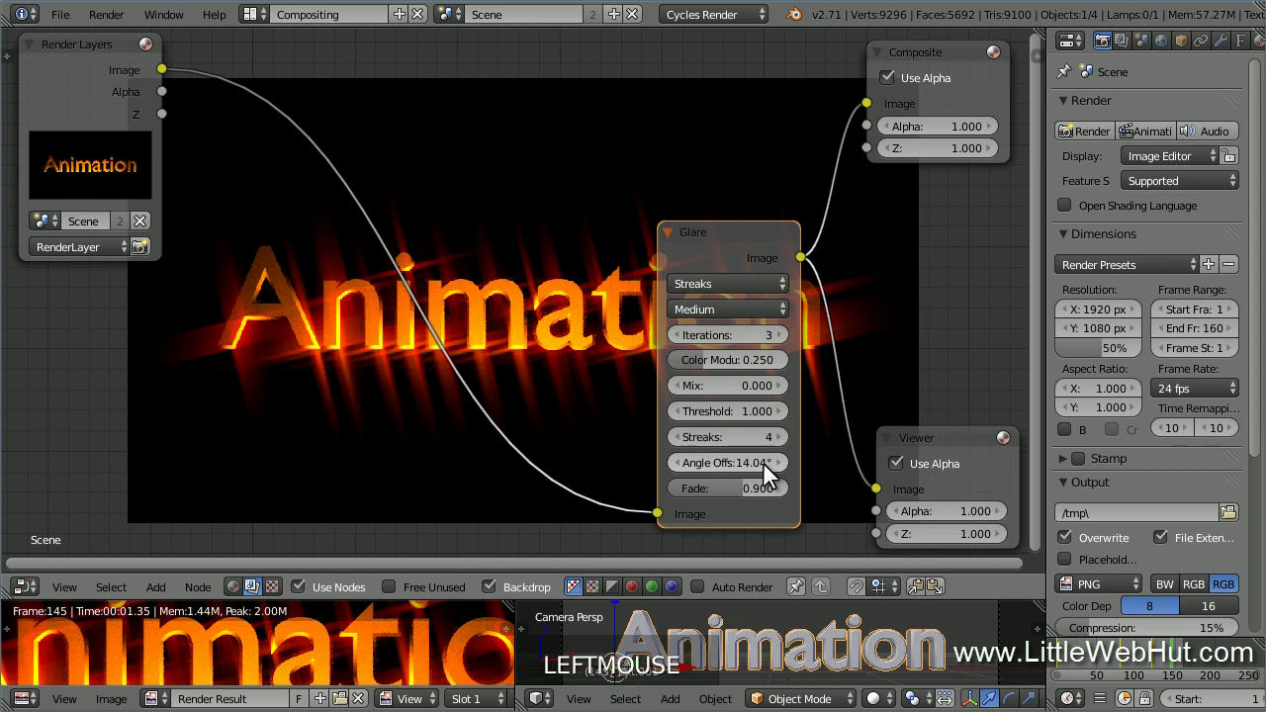
Step: Turn the 3D viewport area into a widened Timeline editor
left_click(547, 697)
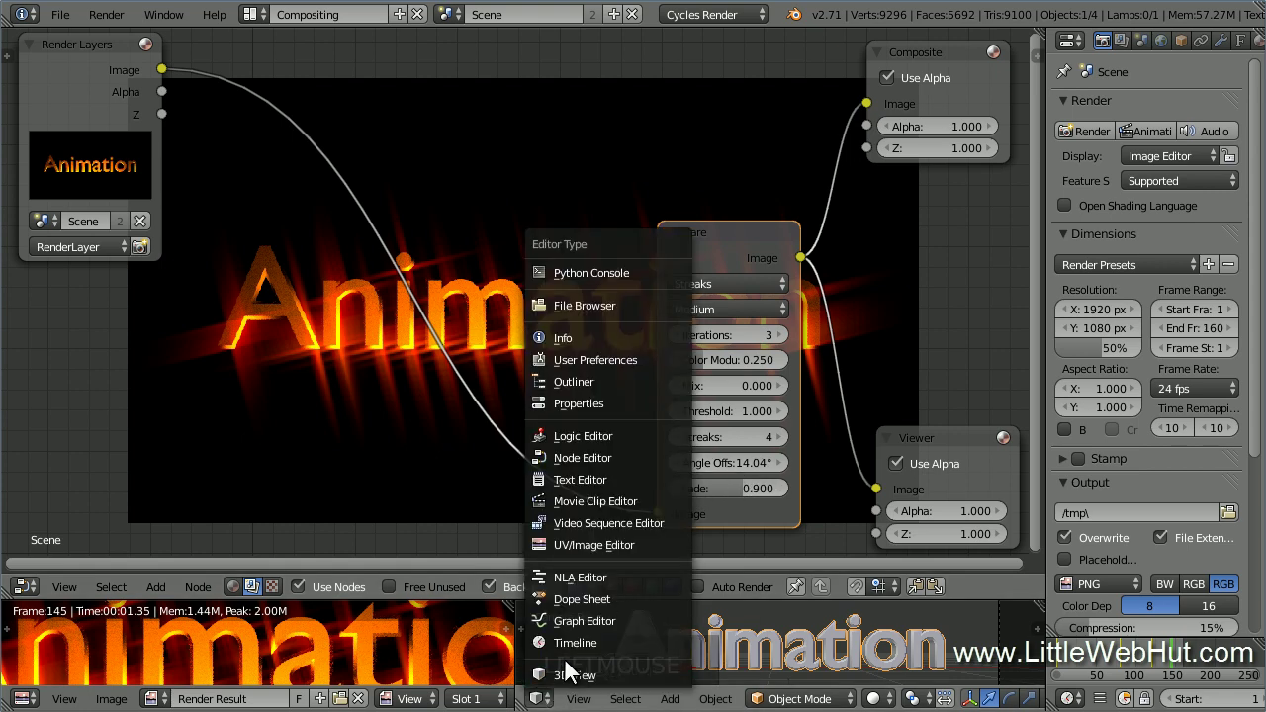
left_click(615, 641)
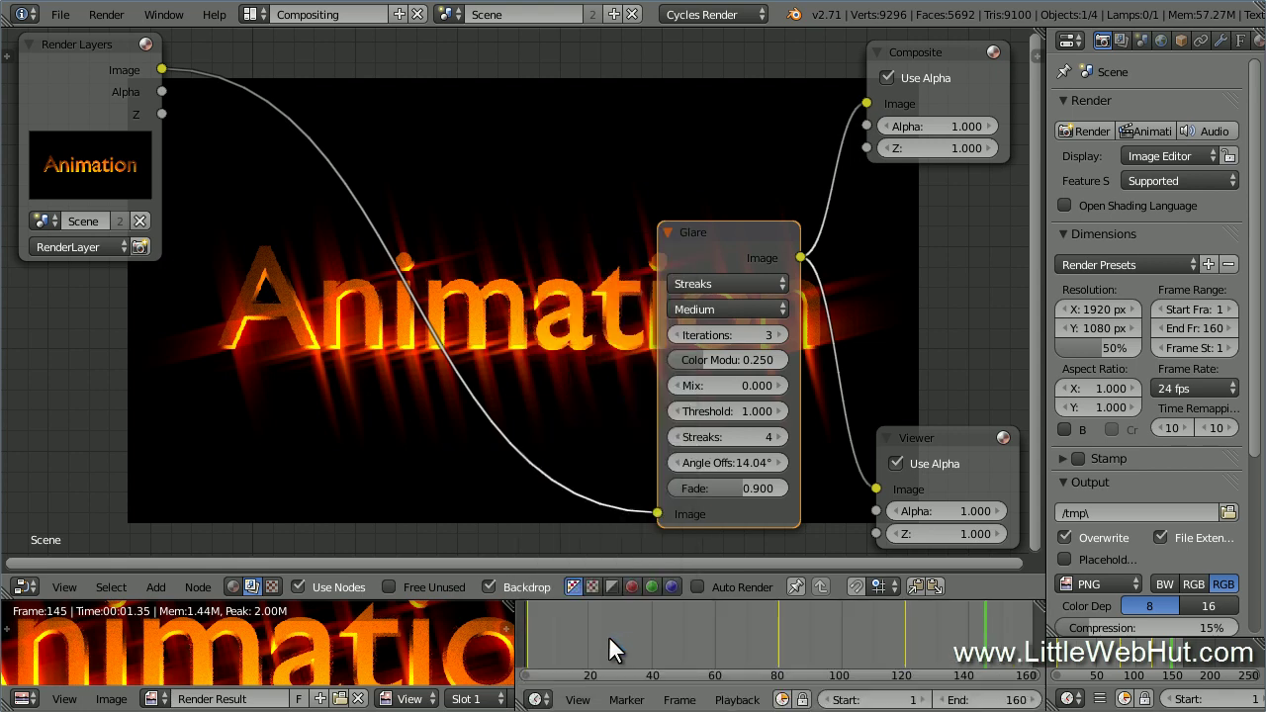
left_click_drag(515, 627, 113, 623)
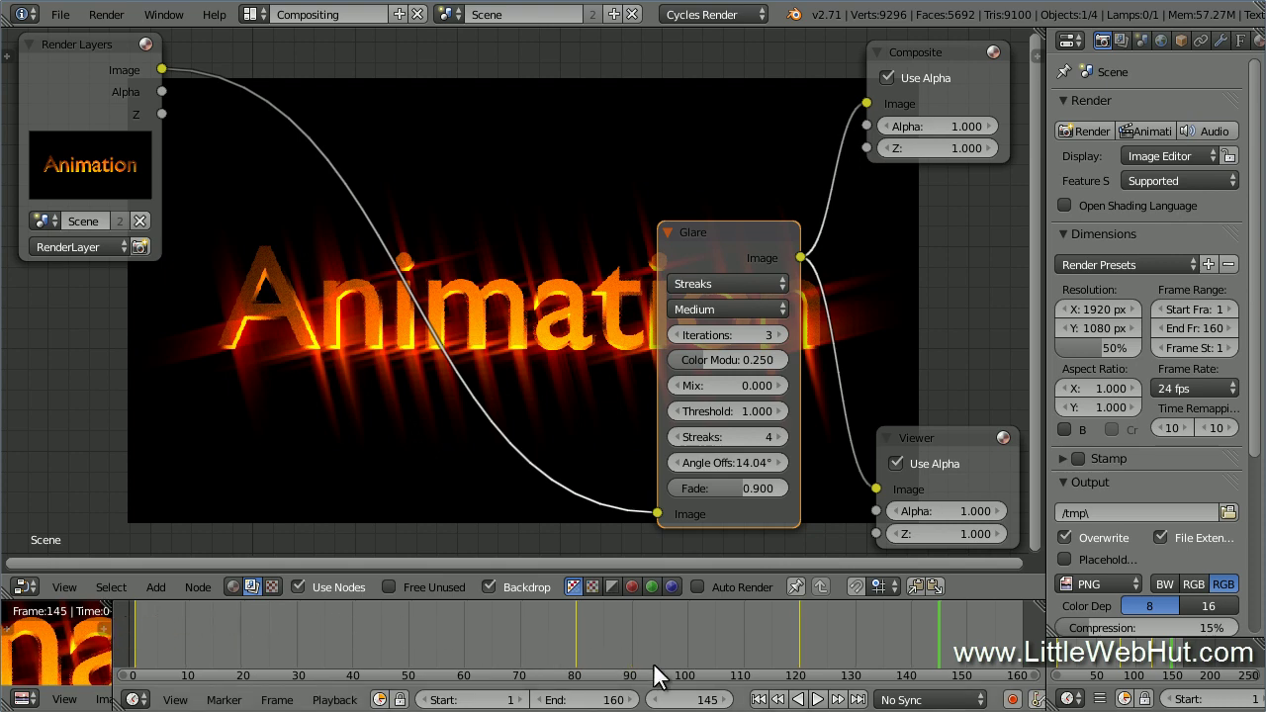
Step: Keyframe the Glare angle offset at 1° on frame 1
left_click(698, 700)
type("1")
key("Return")
left_click(732, 463)
type("1")
key("Return")
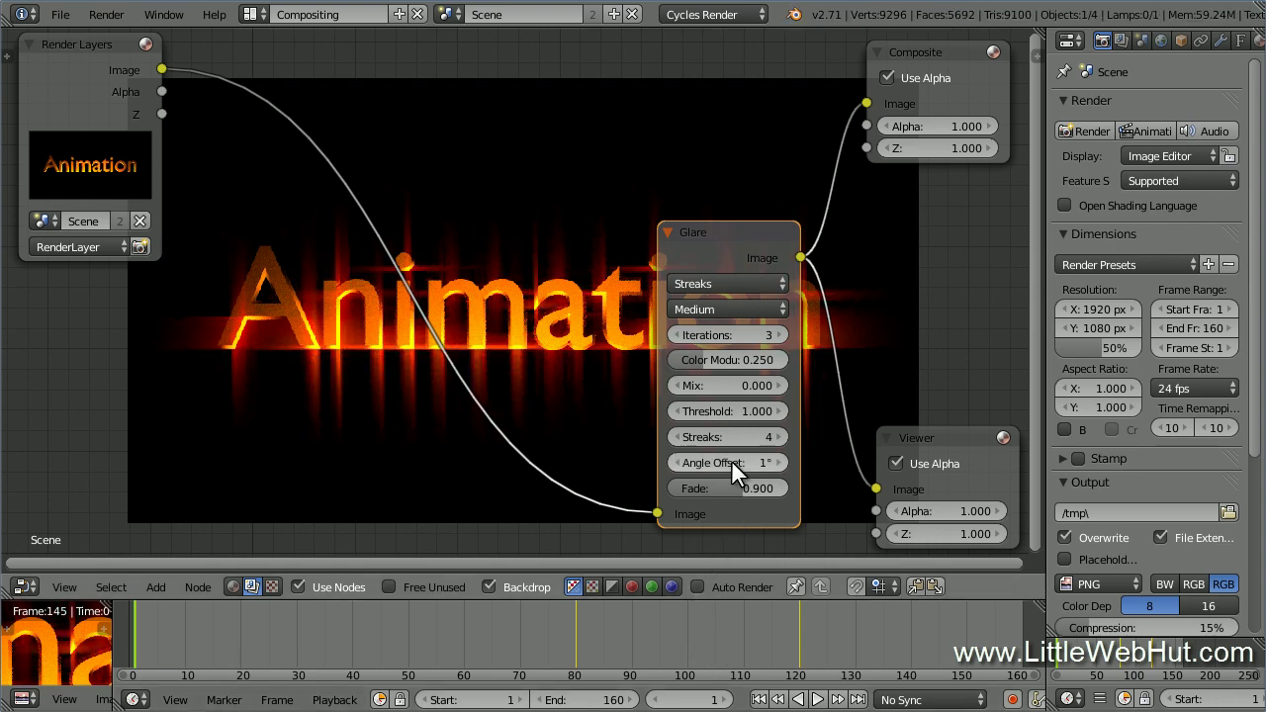
right_click(728, 459)
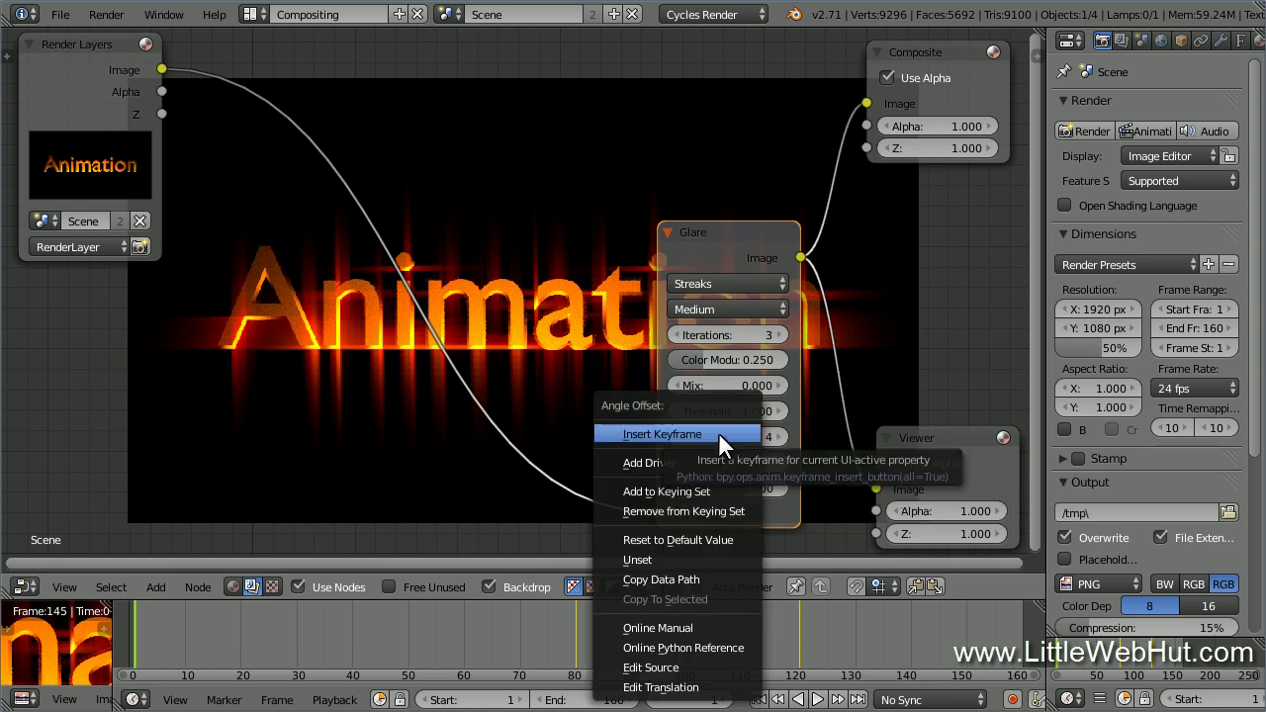
left_click(718, 432)
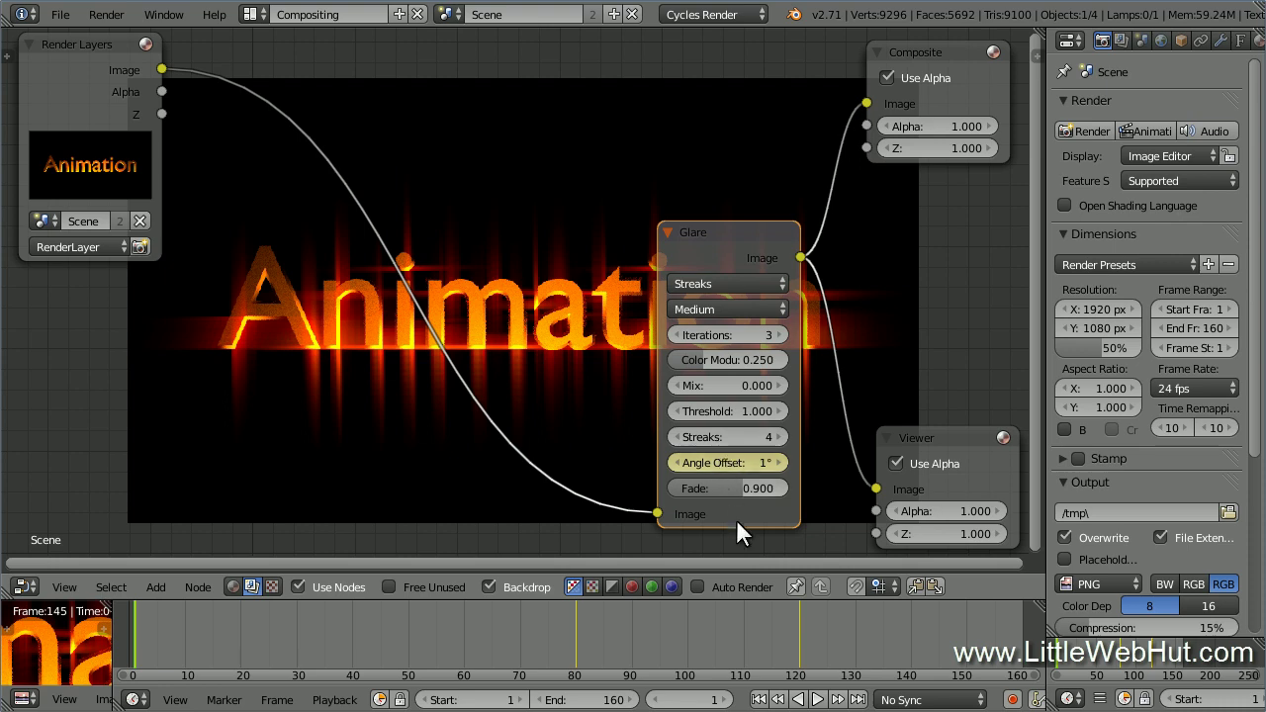
Step: Keyframe the Glare angle offset at 160° on frame 160
left_click(713, 699)
type("160")
key("Return")
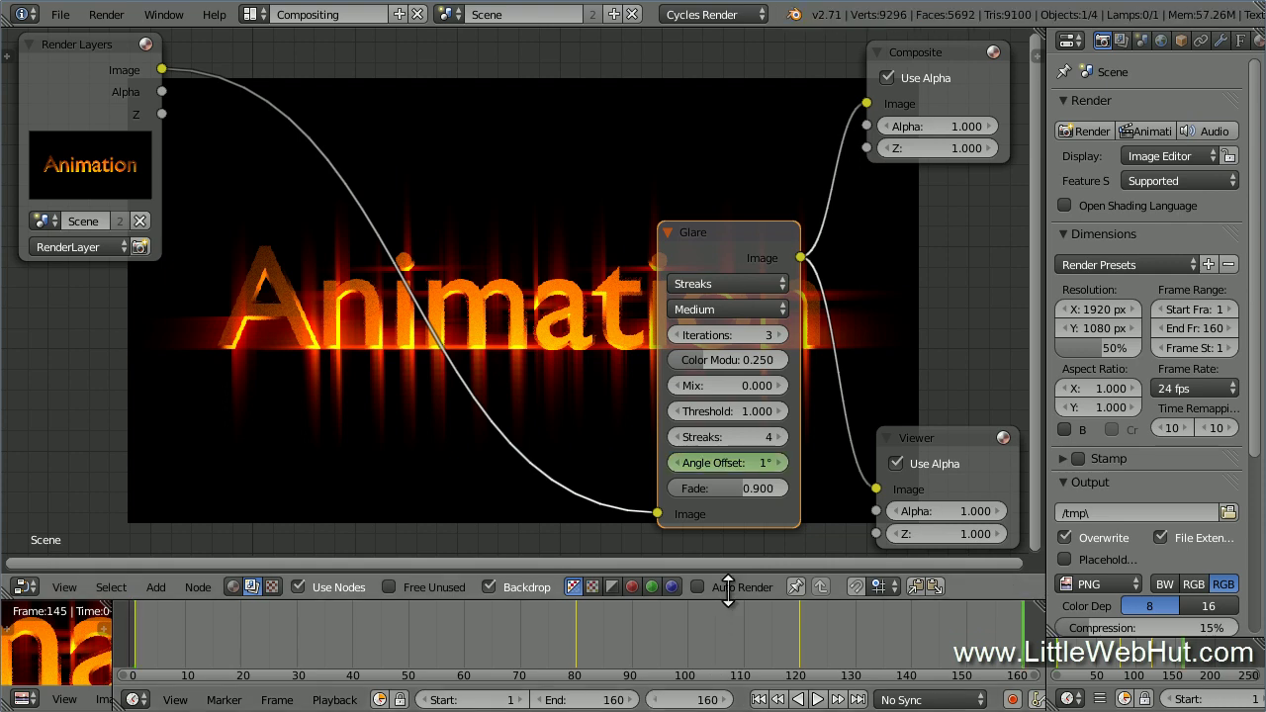
left_click(729, 461)
type("1")
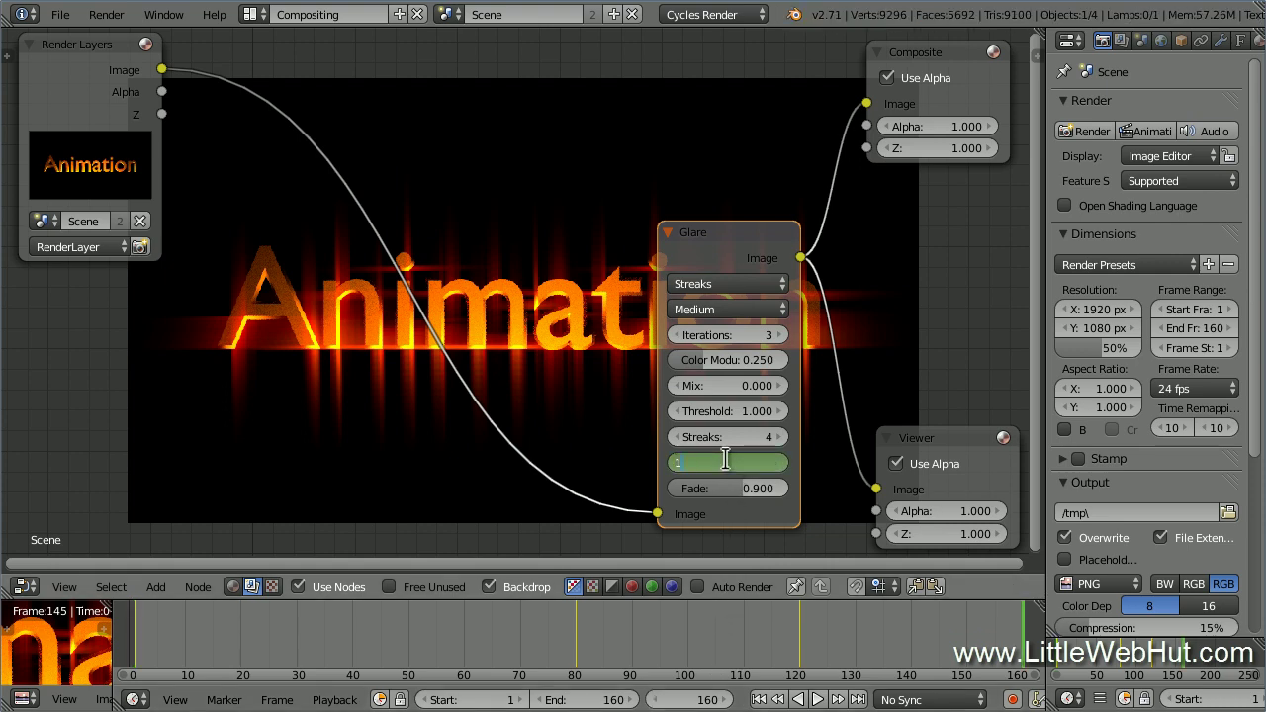
type("60")
key("Return")
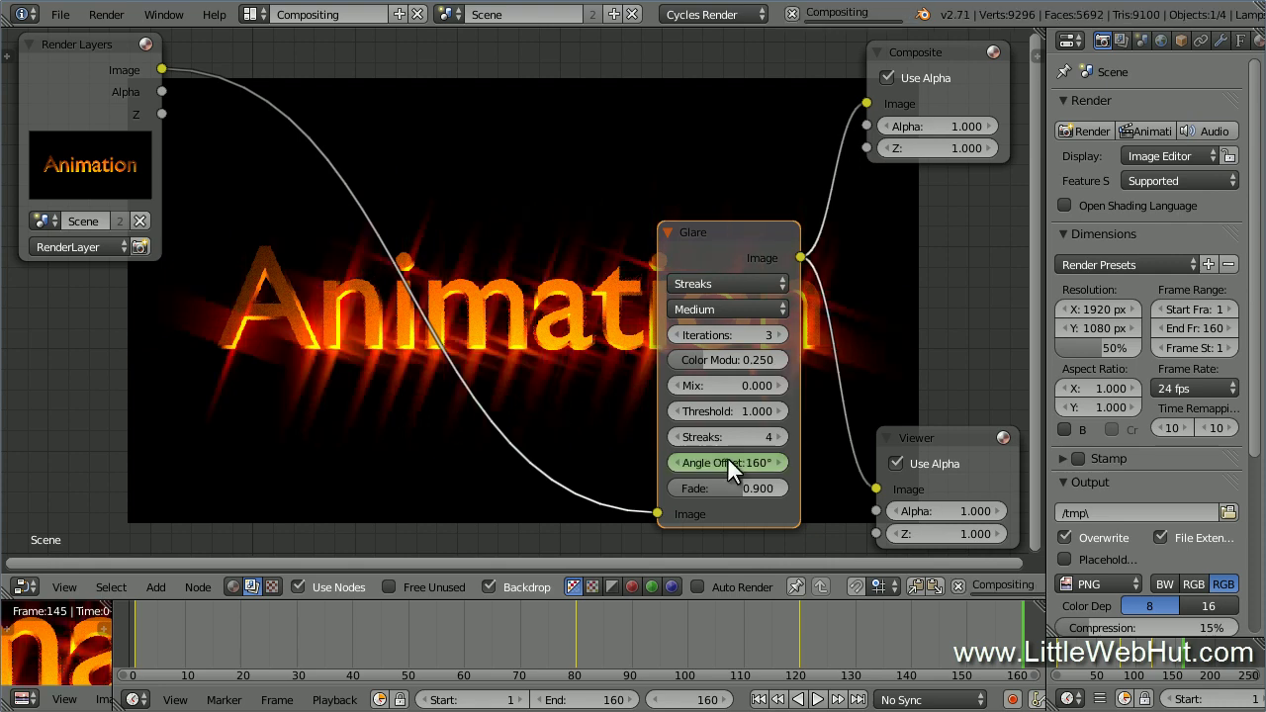
right_click(727, 459)
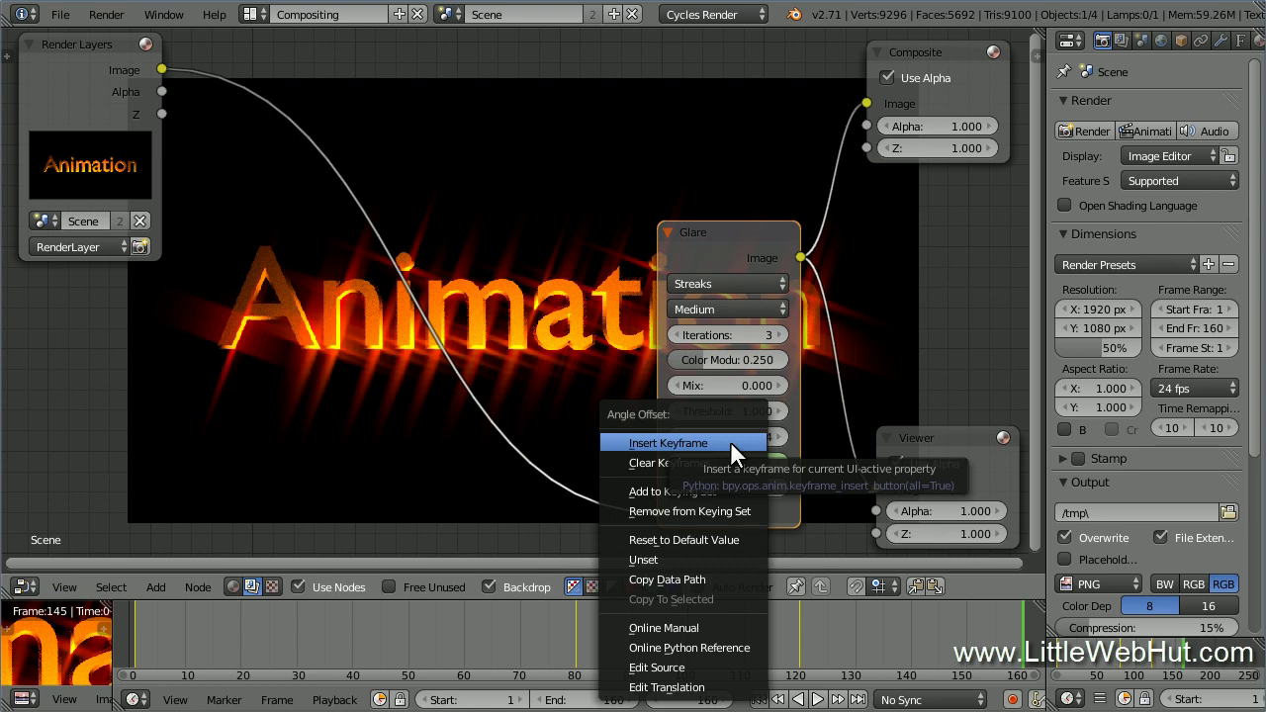
left_click(730, 442)
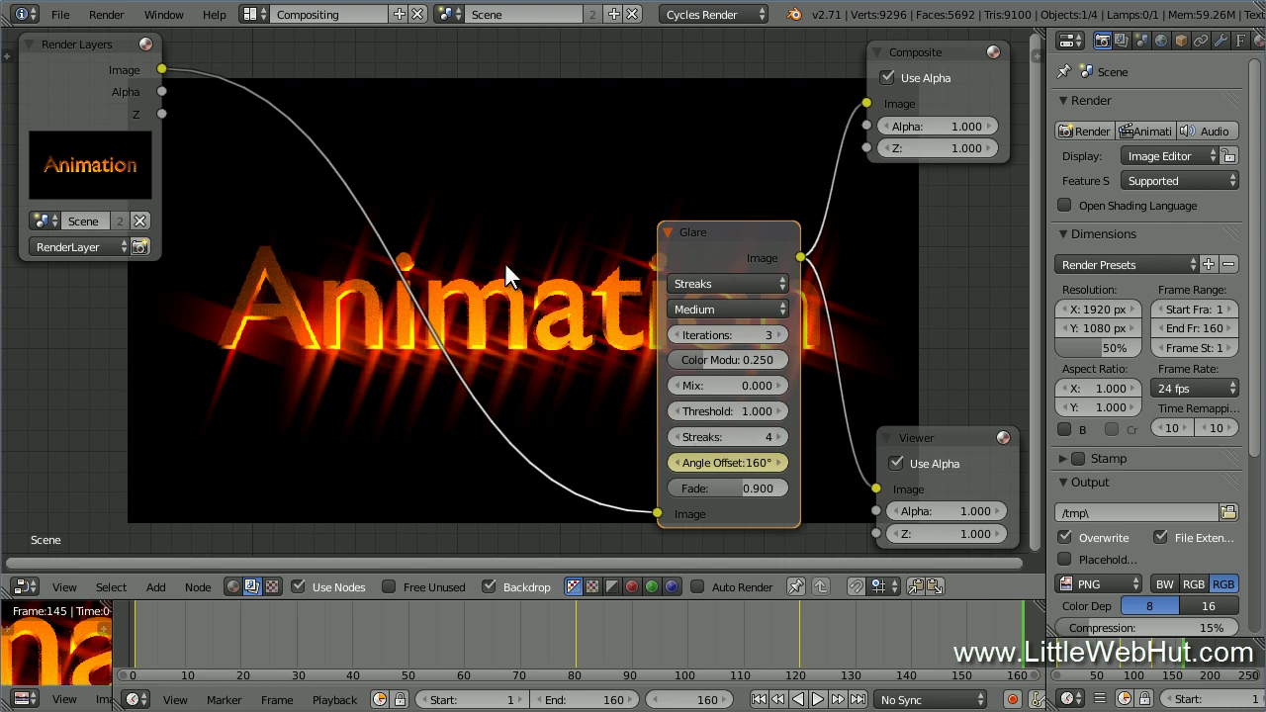
Step: Return to the Default layout and enable render motion blur with shutter 10
left_click(254, 14)
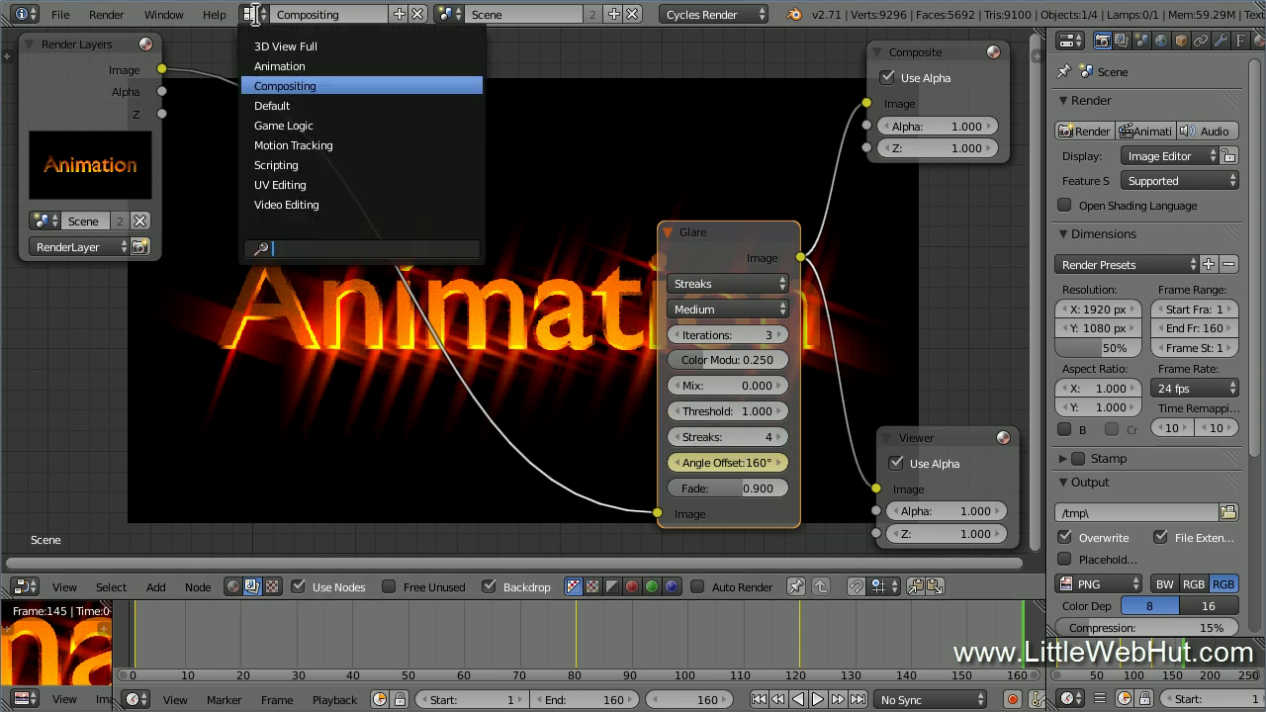
left_click(312, 106)
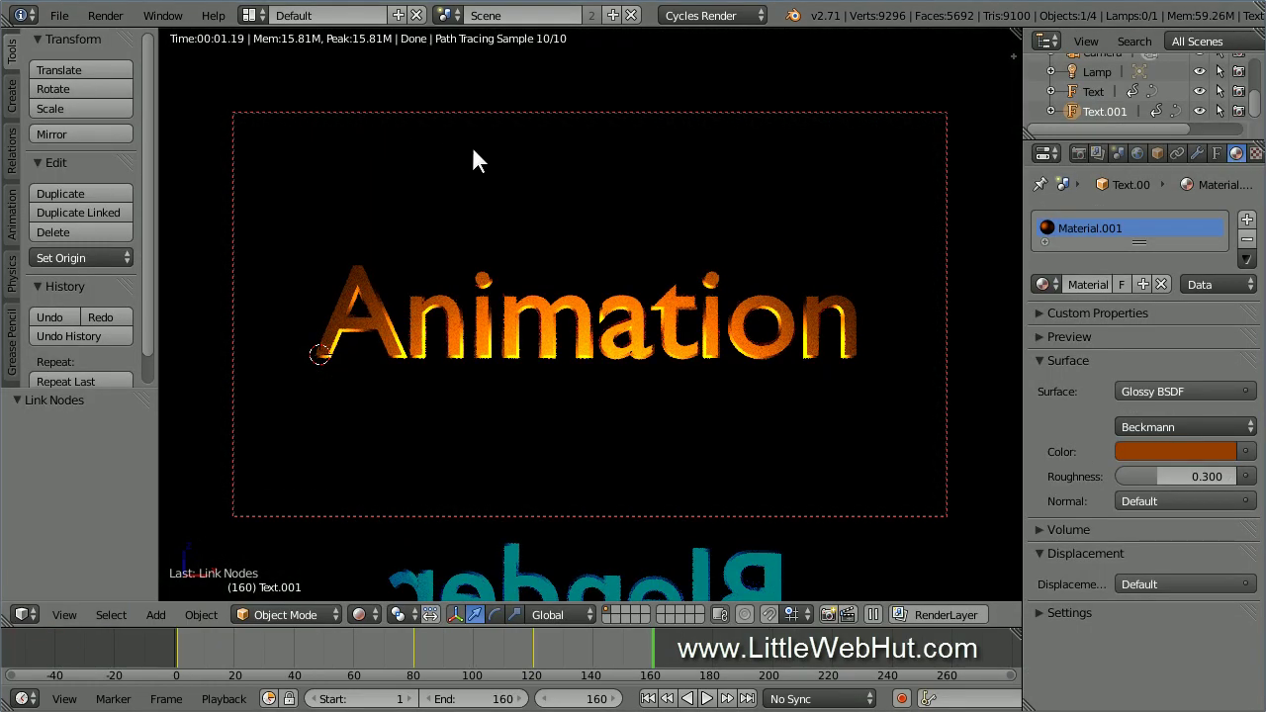
left_click(1077, 152)
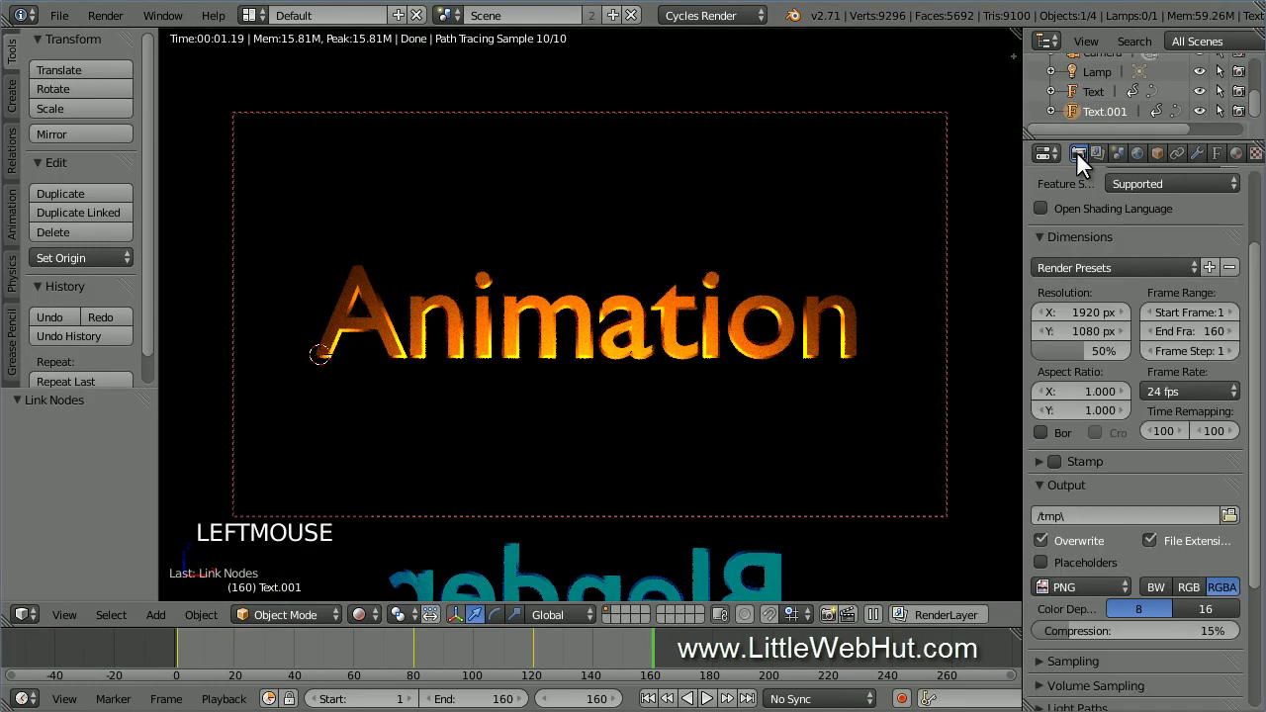
double_click(1254, 287)
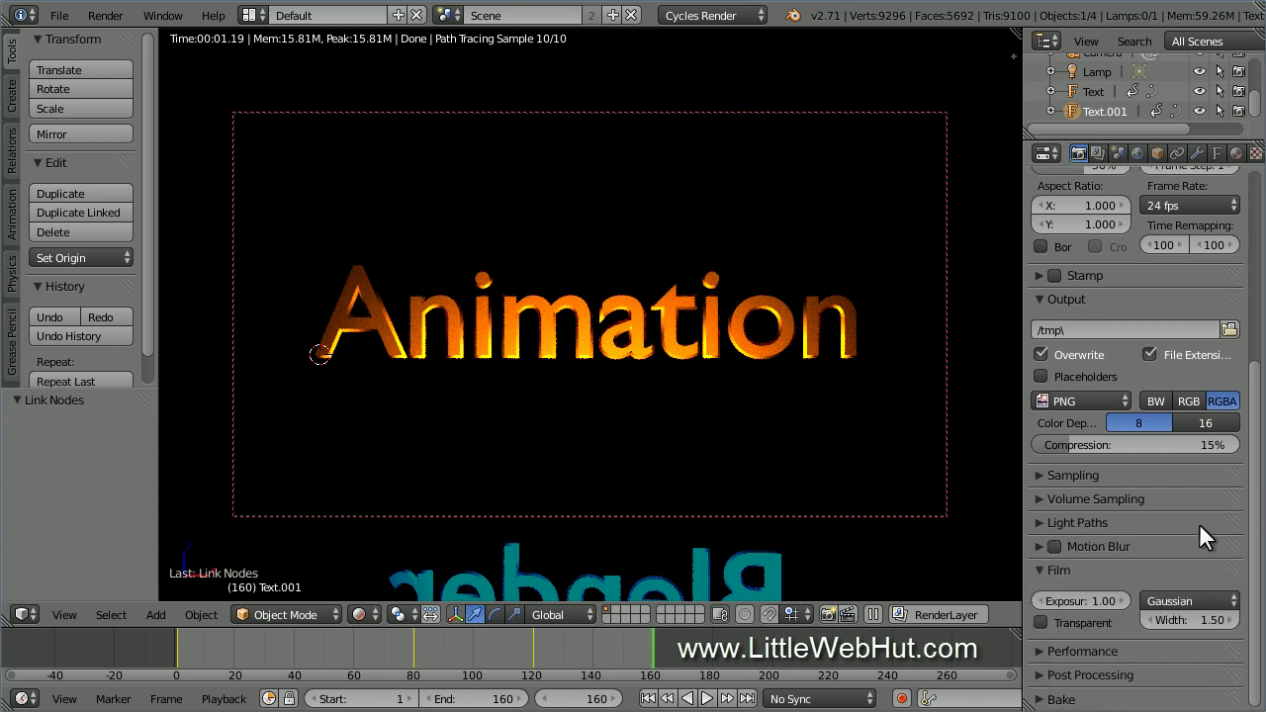
left_click(1054, 546)
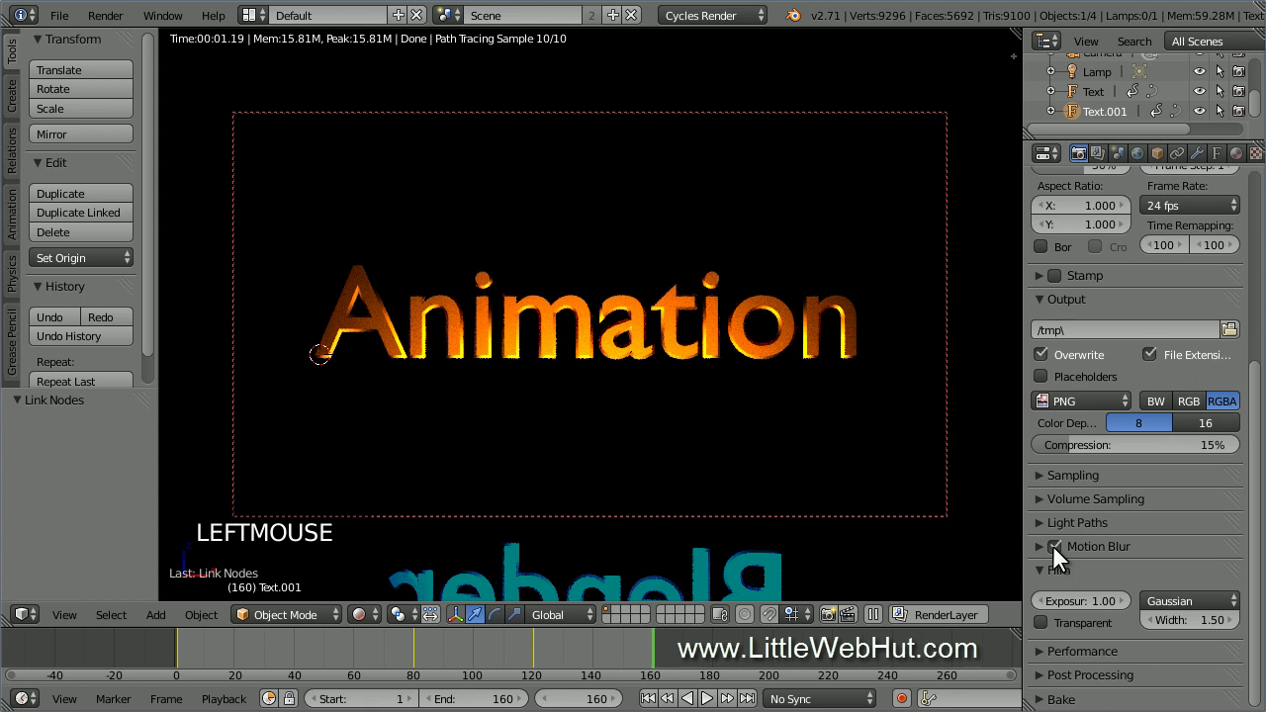
left_click(1038, 546)
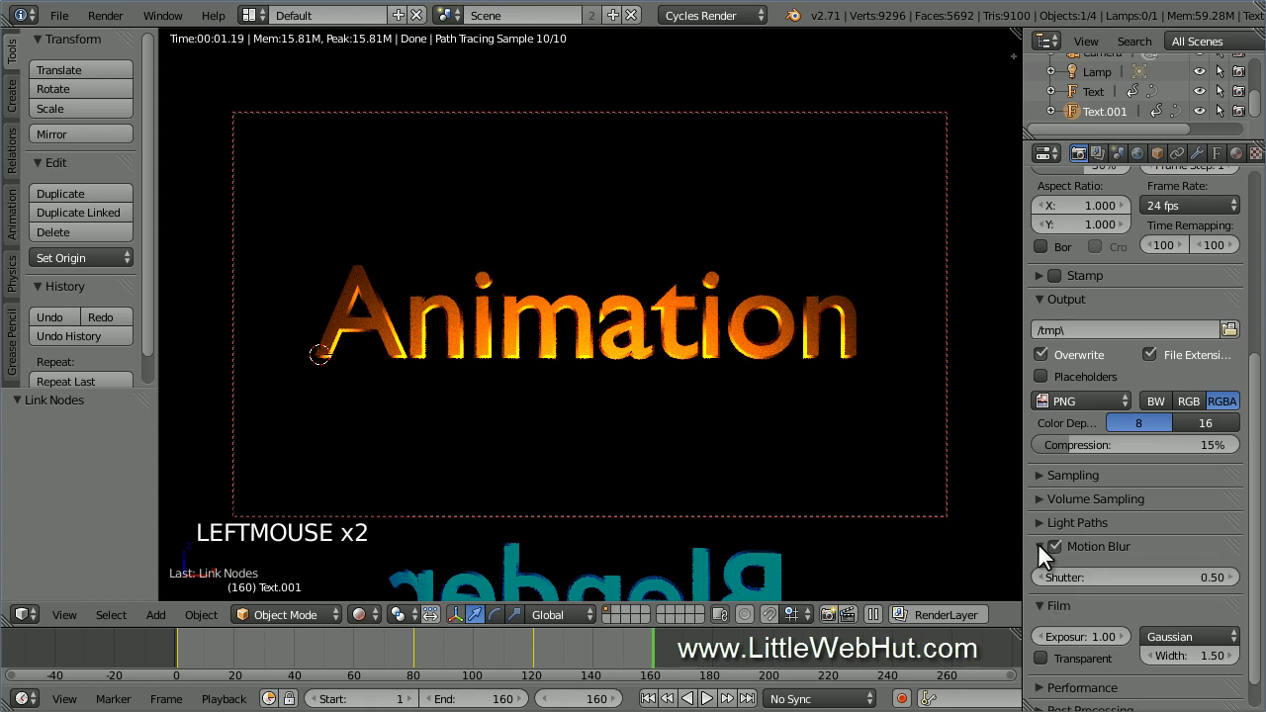
left_click(1201, 572)
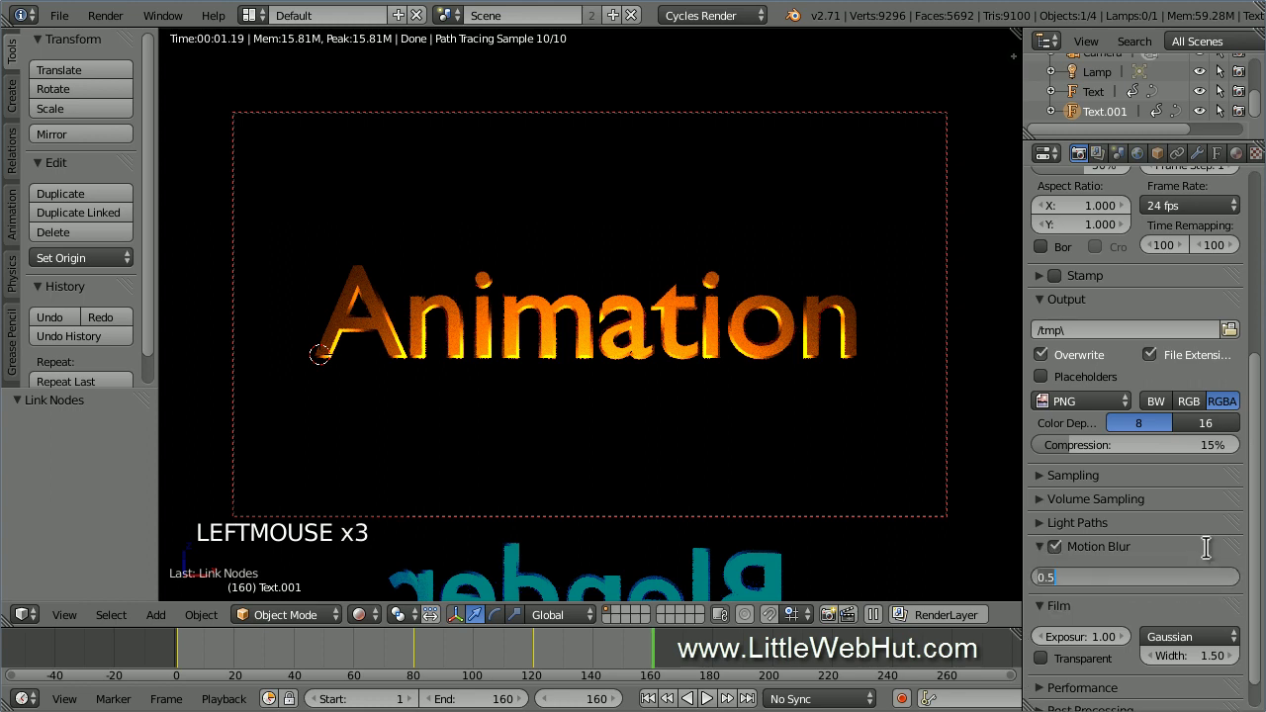
type("1")
key("Return")
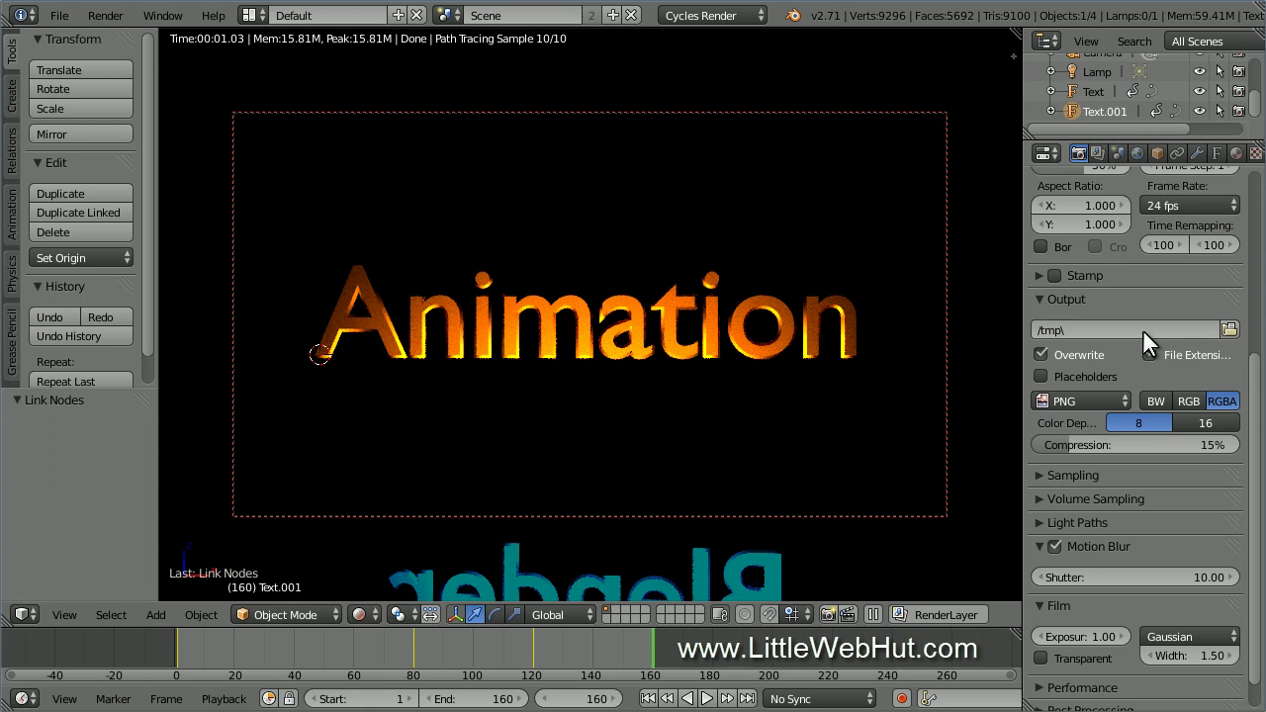
Step: Set the render output folder to C:\demo with Ogg Theora file format
left_click(1229, 328)
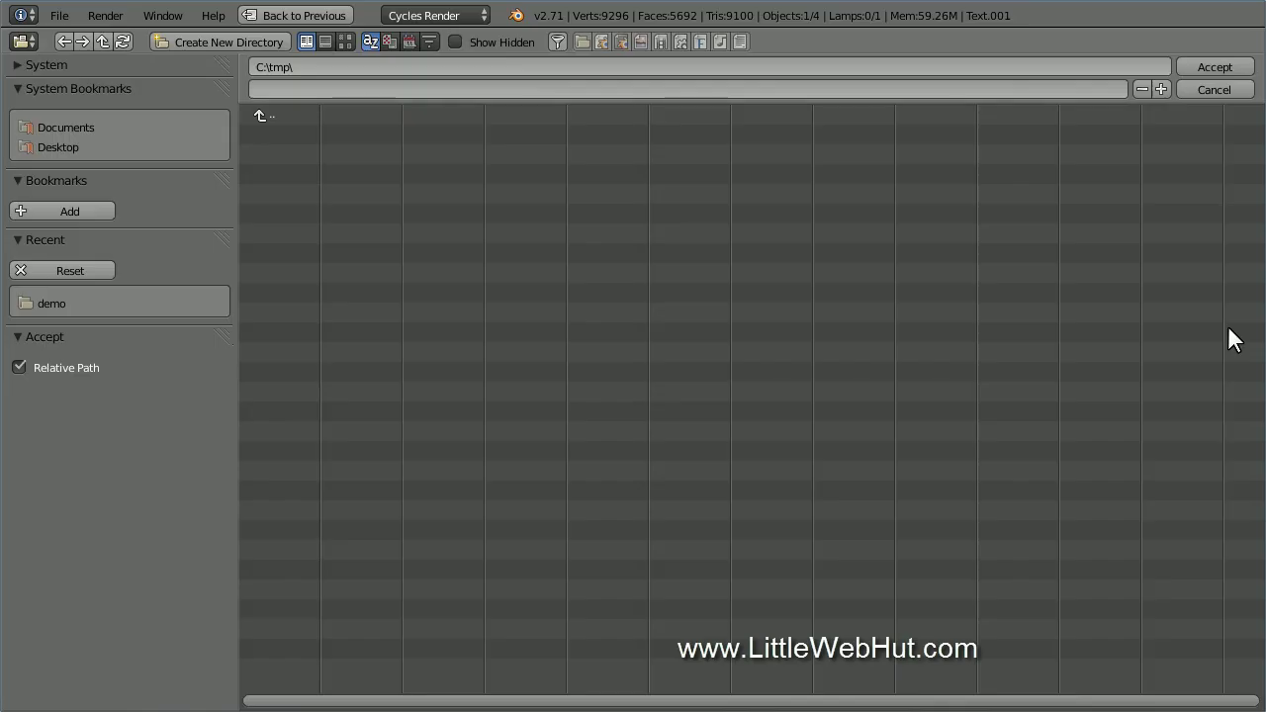
left_click(257, 115)
left_click(258, 135)
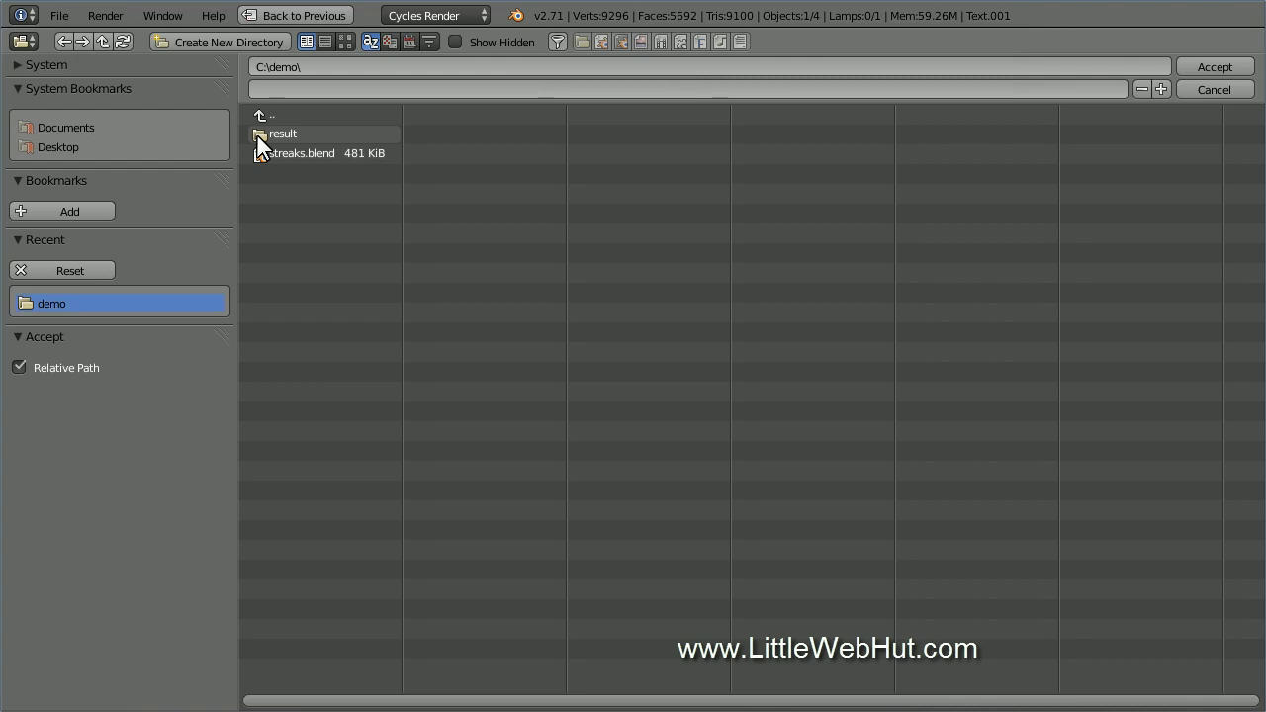
left_click(1208, 61)
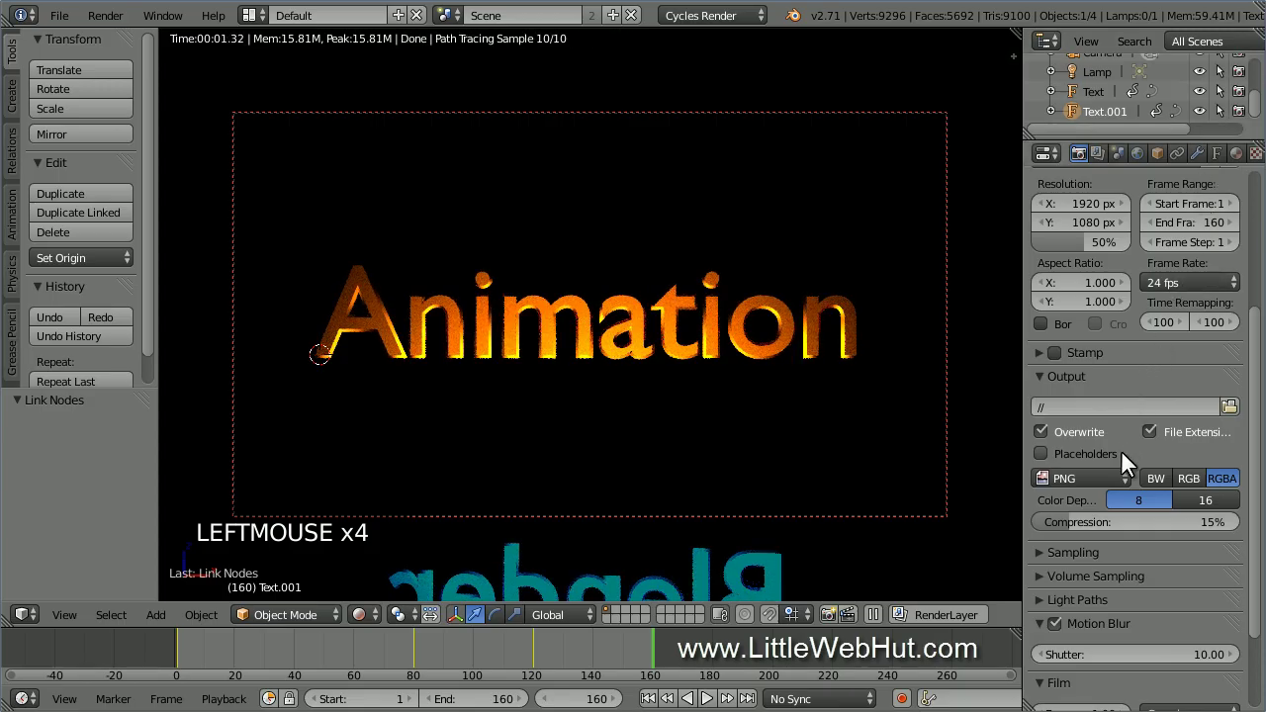
left_click(1116, 476)
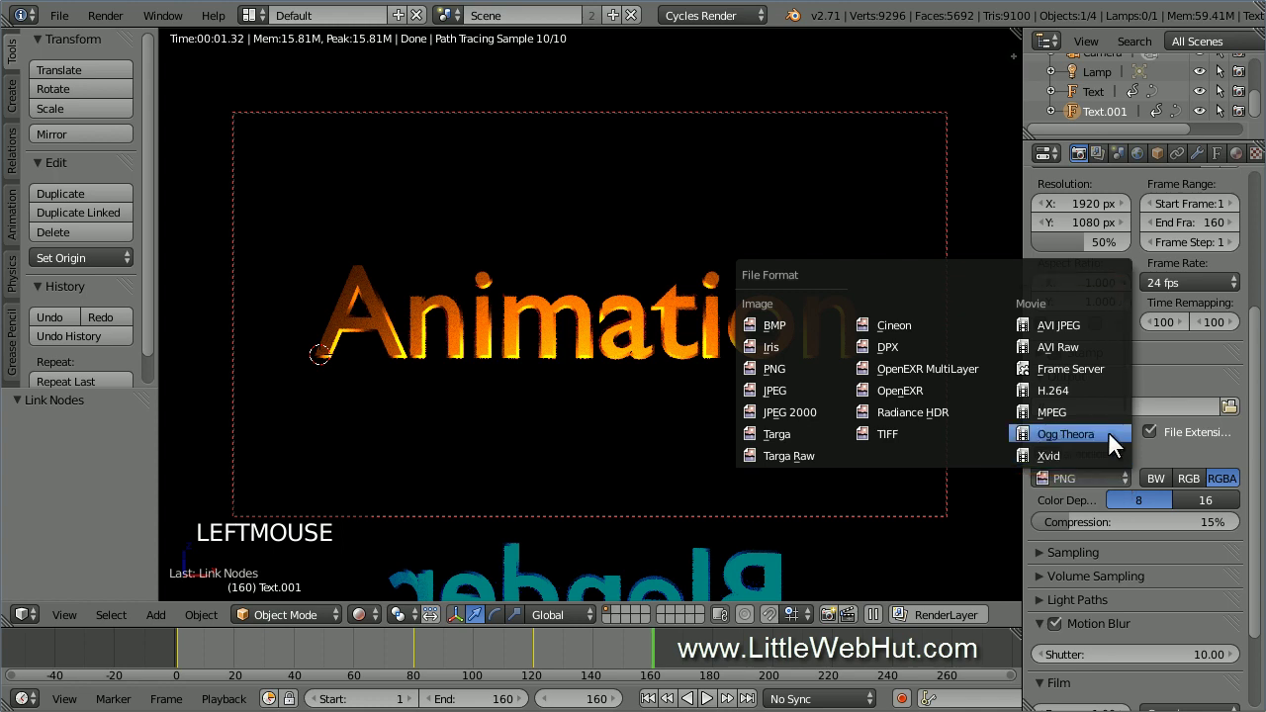
left_click(1108, 431)
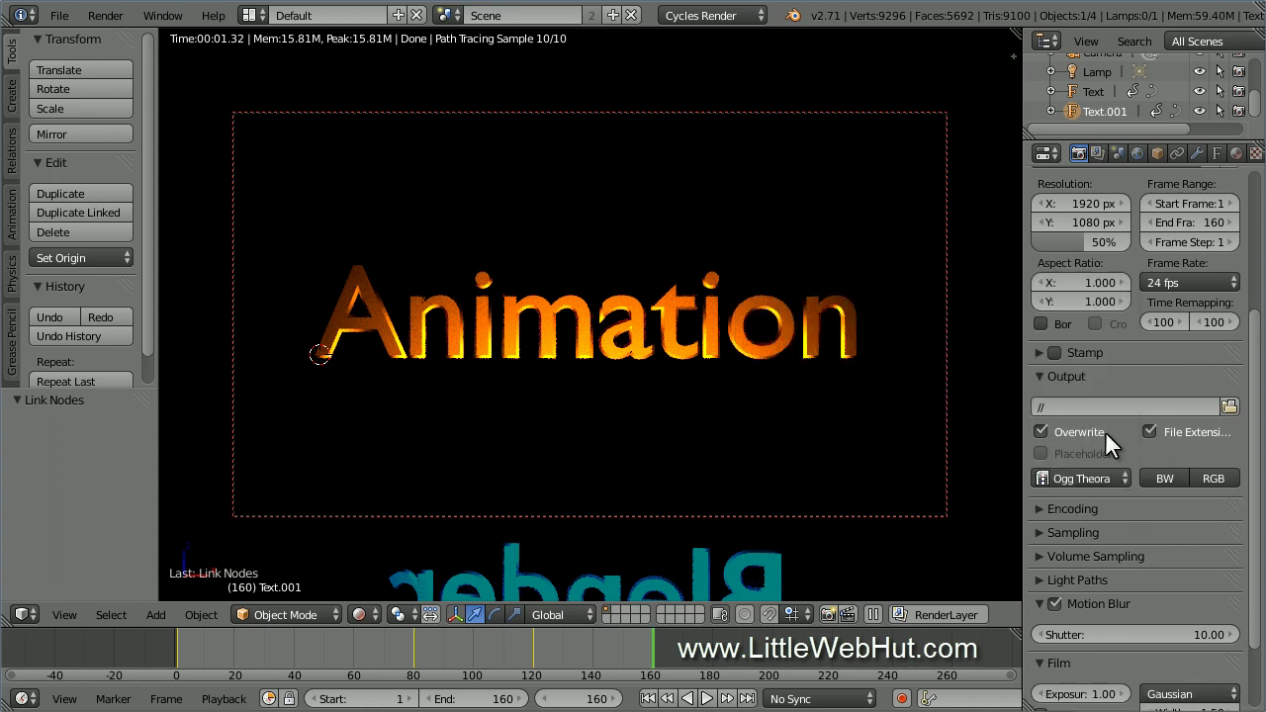
Step: Save the blend file and render the full animation through frame 160
left_click(59, 15)
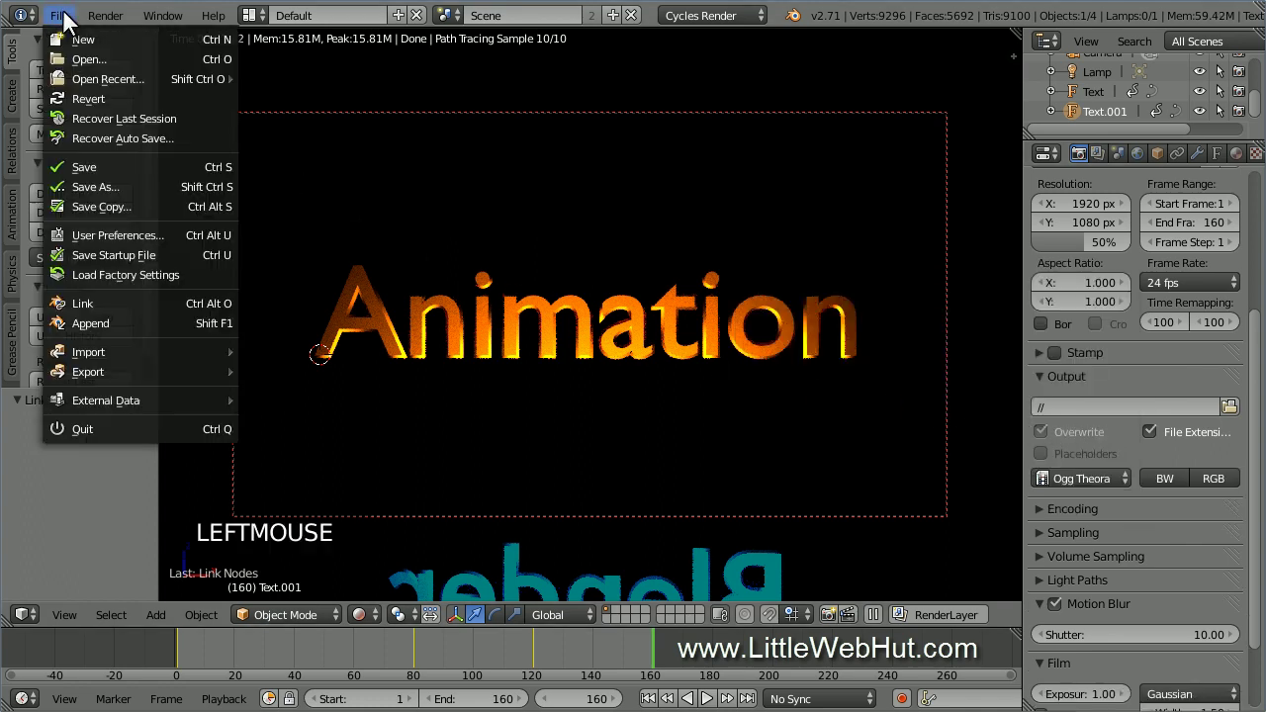
left_click(108, 164)
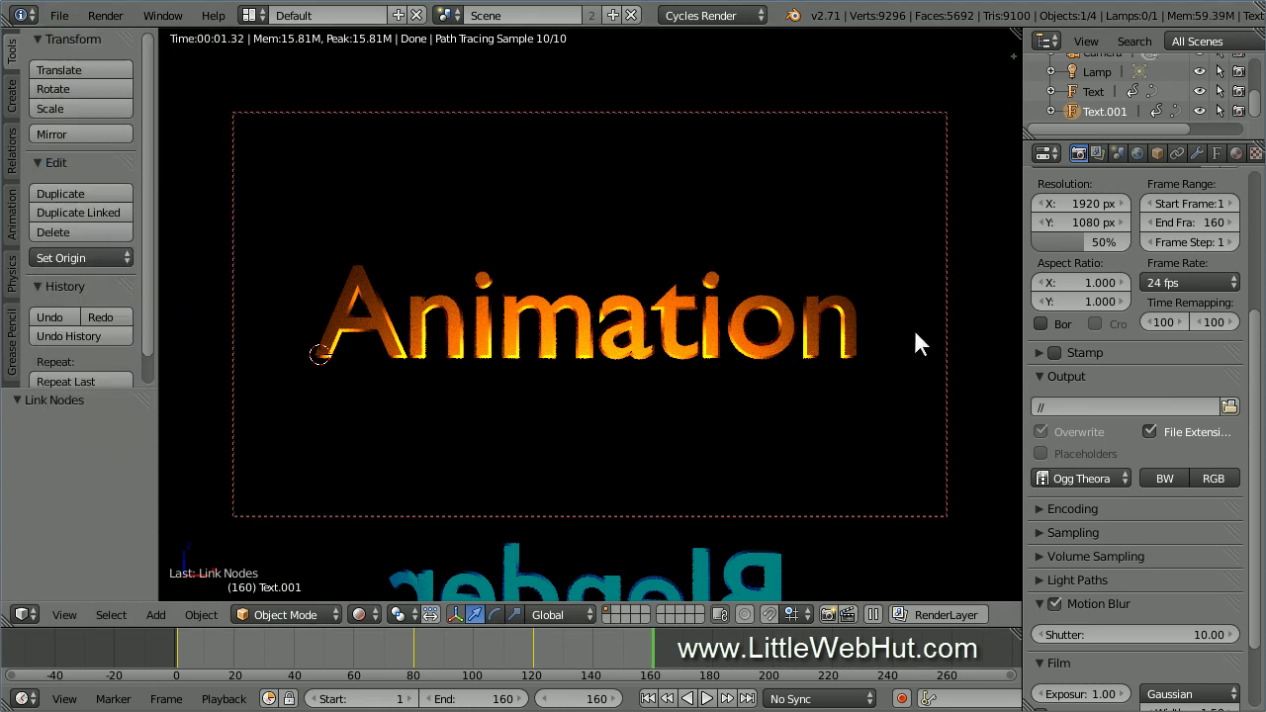
left_click_drag(1255, 371, 1252, 188)
left_click(1132, 244)
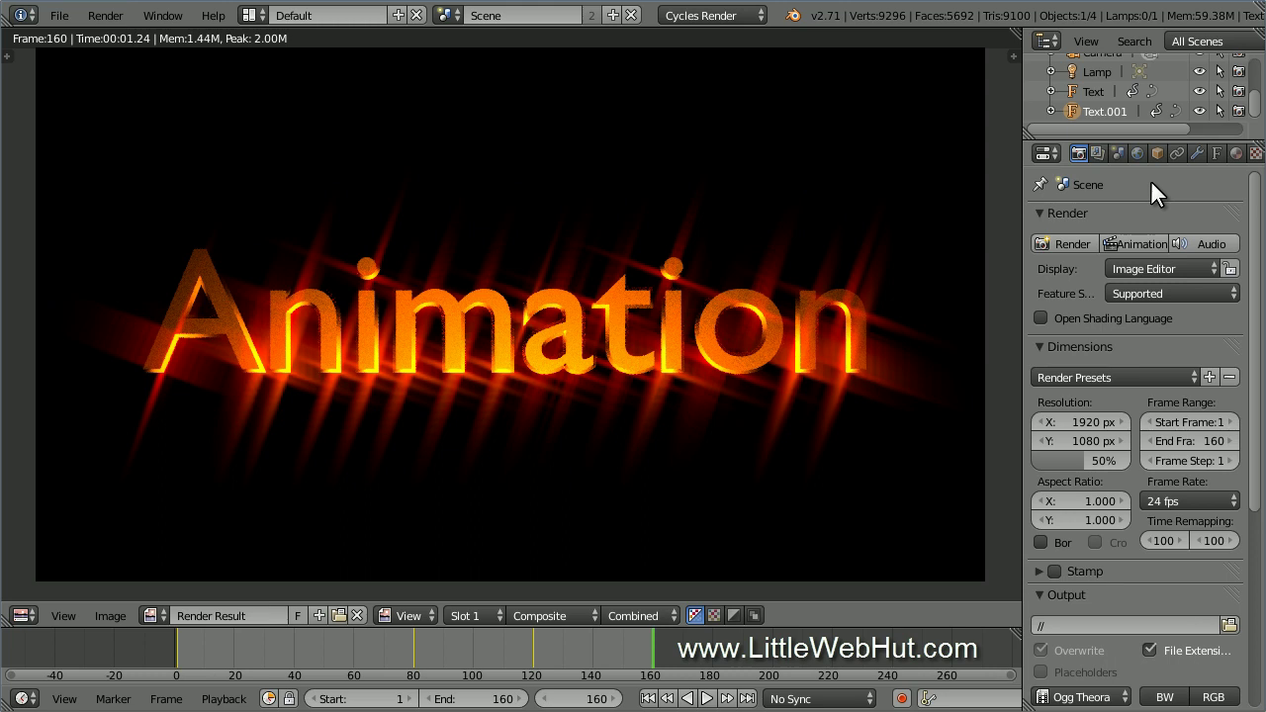
left_click(109, 17)
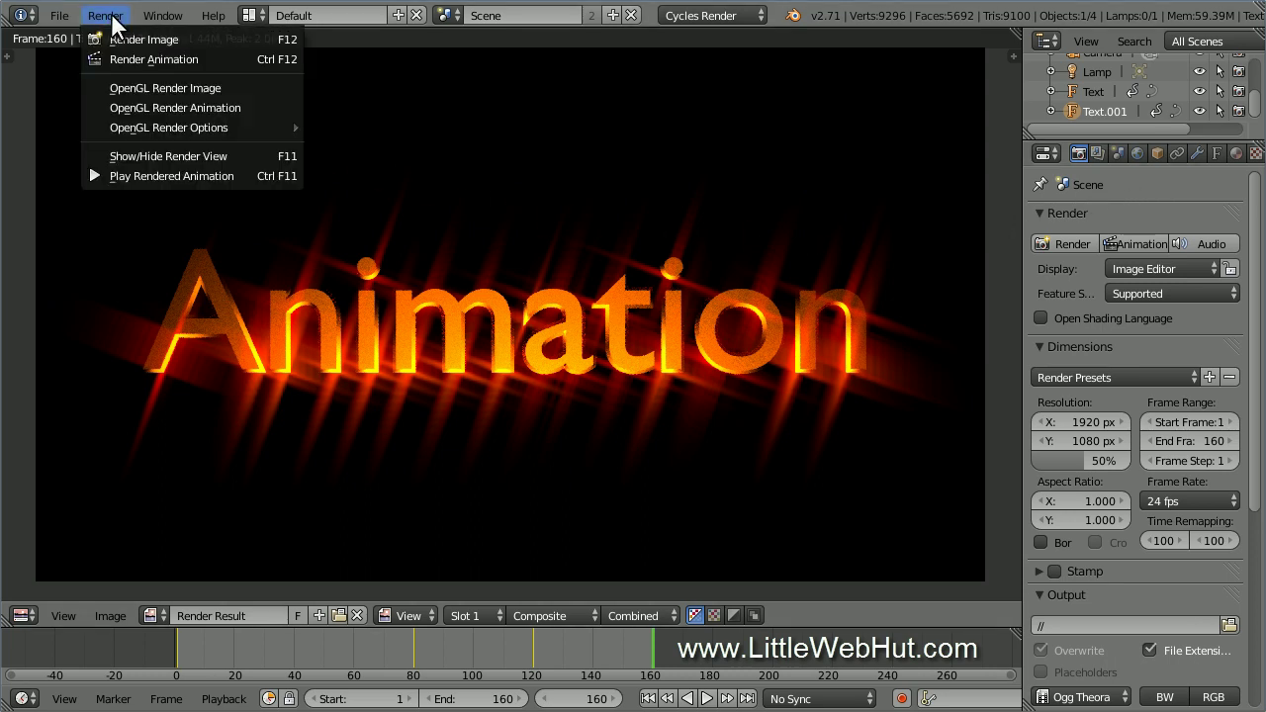
left_click(245, 177)
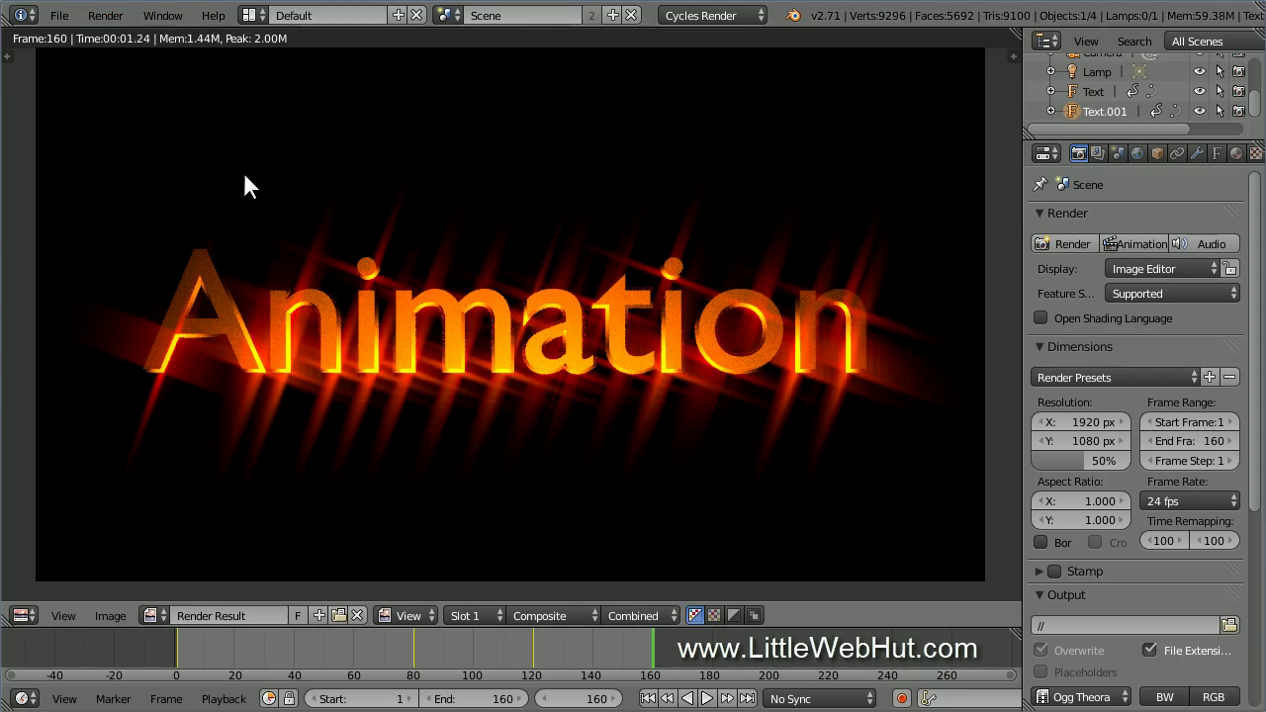
left_click_drag(240, 188, 307, 133)
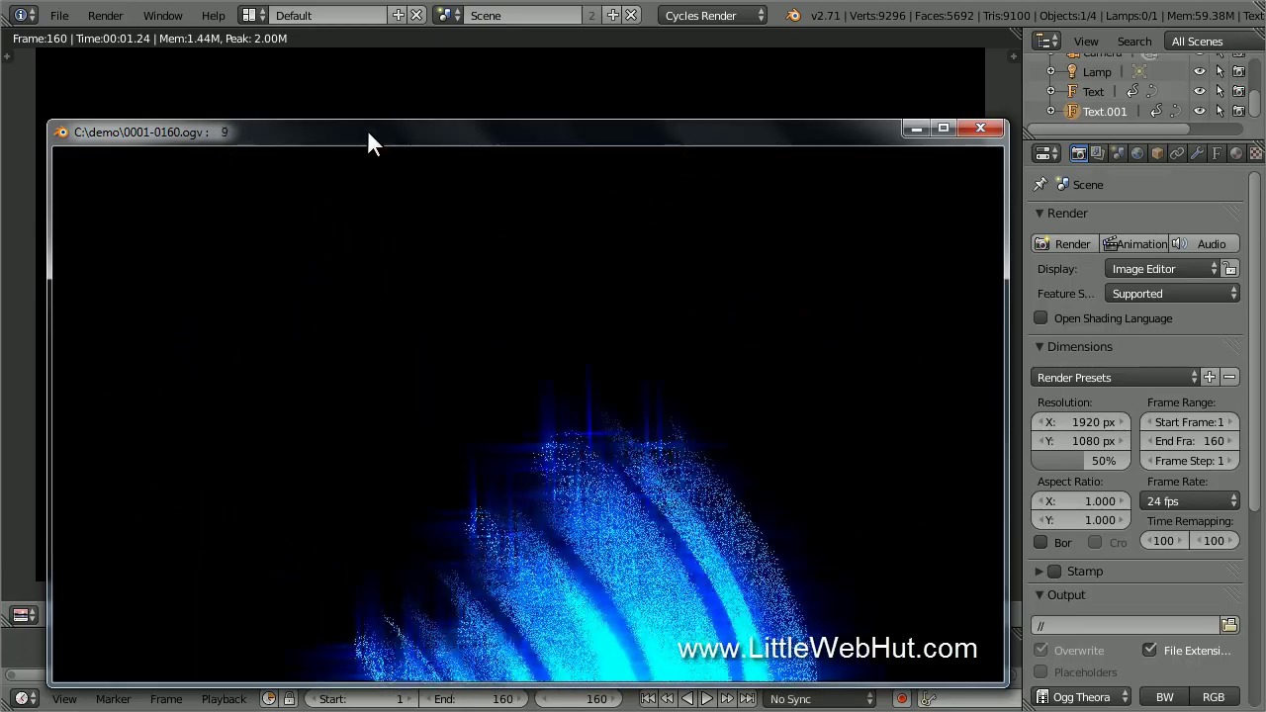
left_click(981, 128)
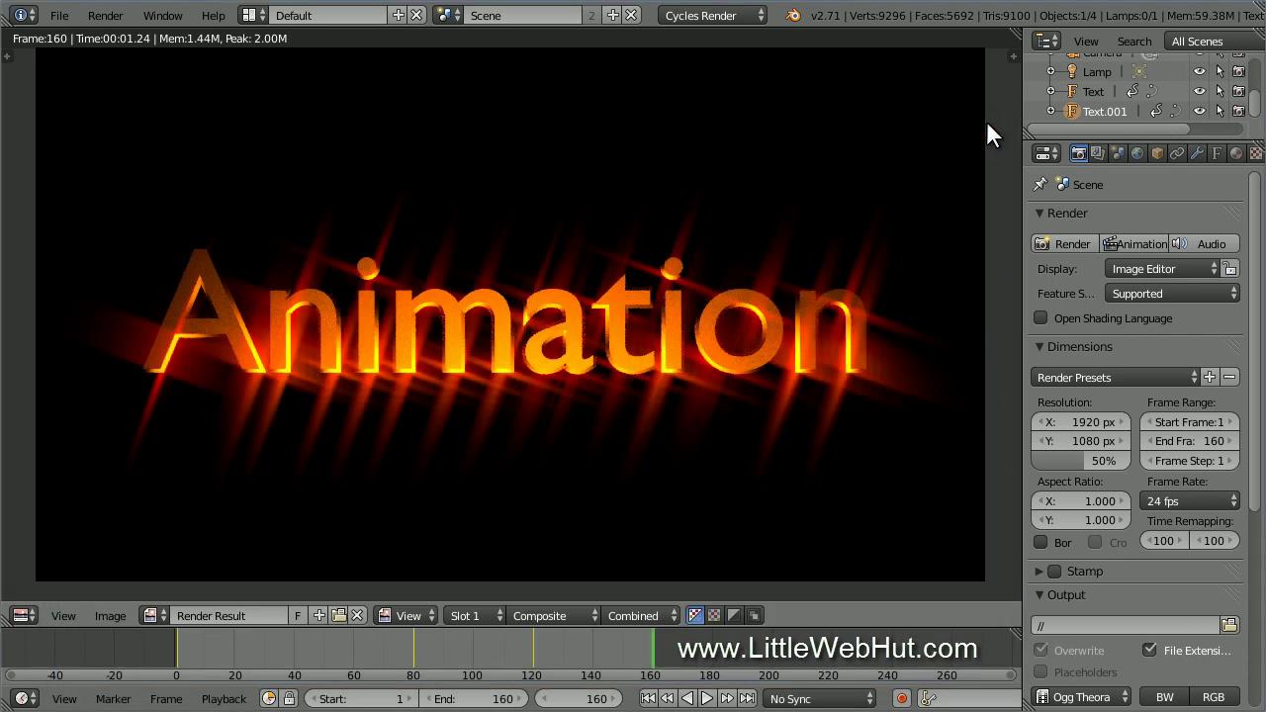
Step: Set the Sampling panel's render samples to 500 and show the output format list
left_click_drag(1253, 325, 1252, 551)
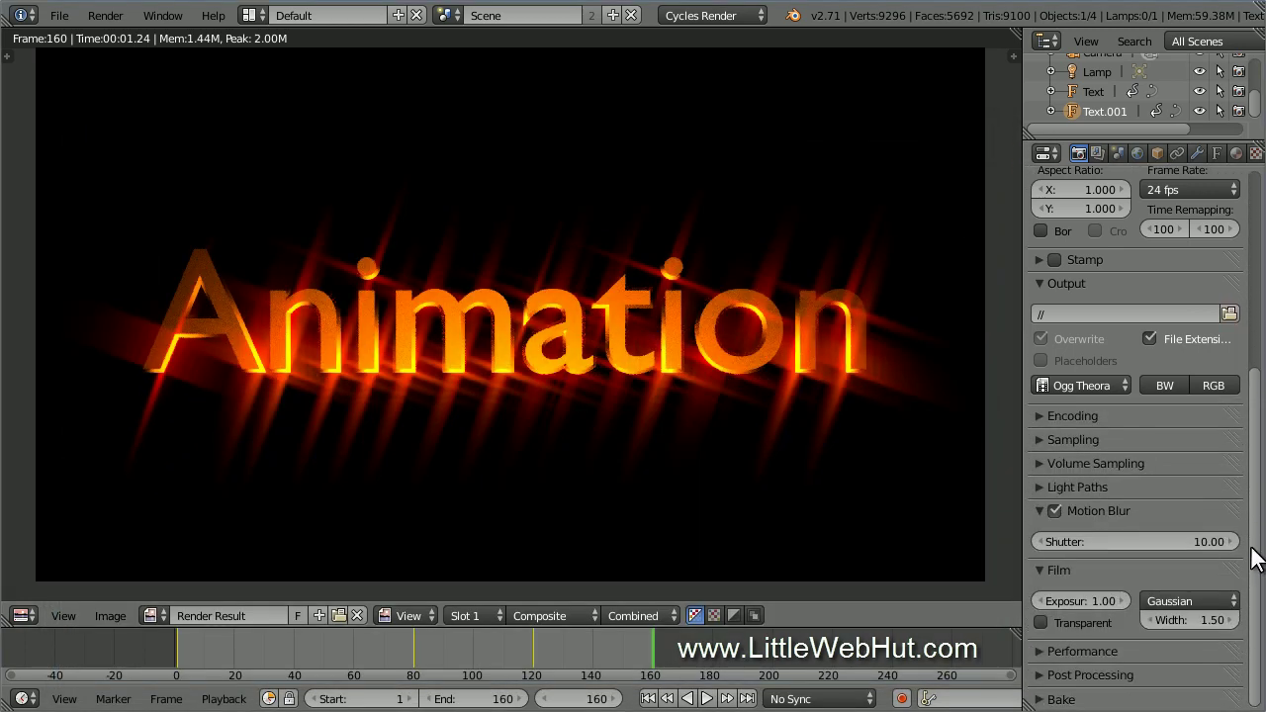
left_click(1034, 439)
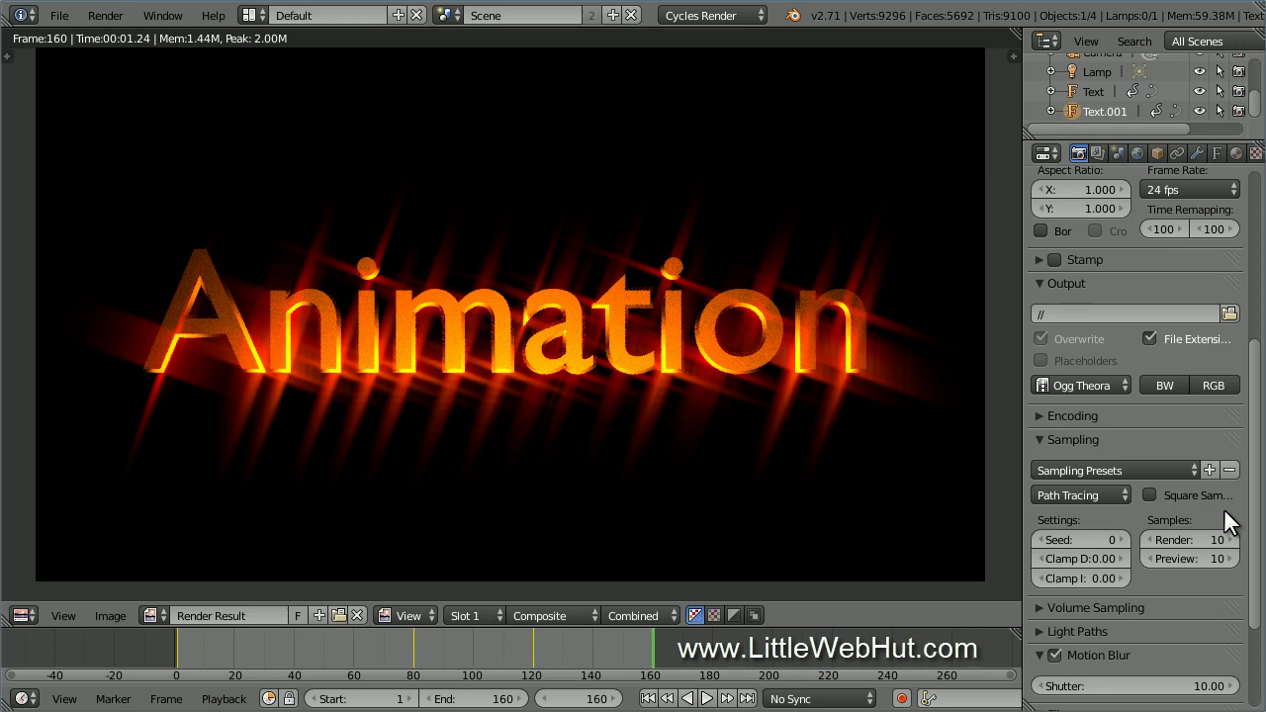
left_click(1193, 535)
type("500")
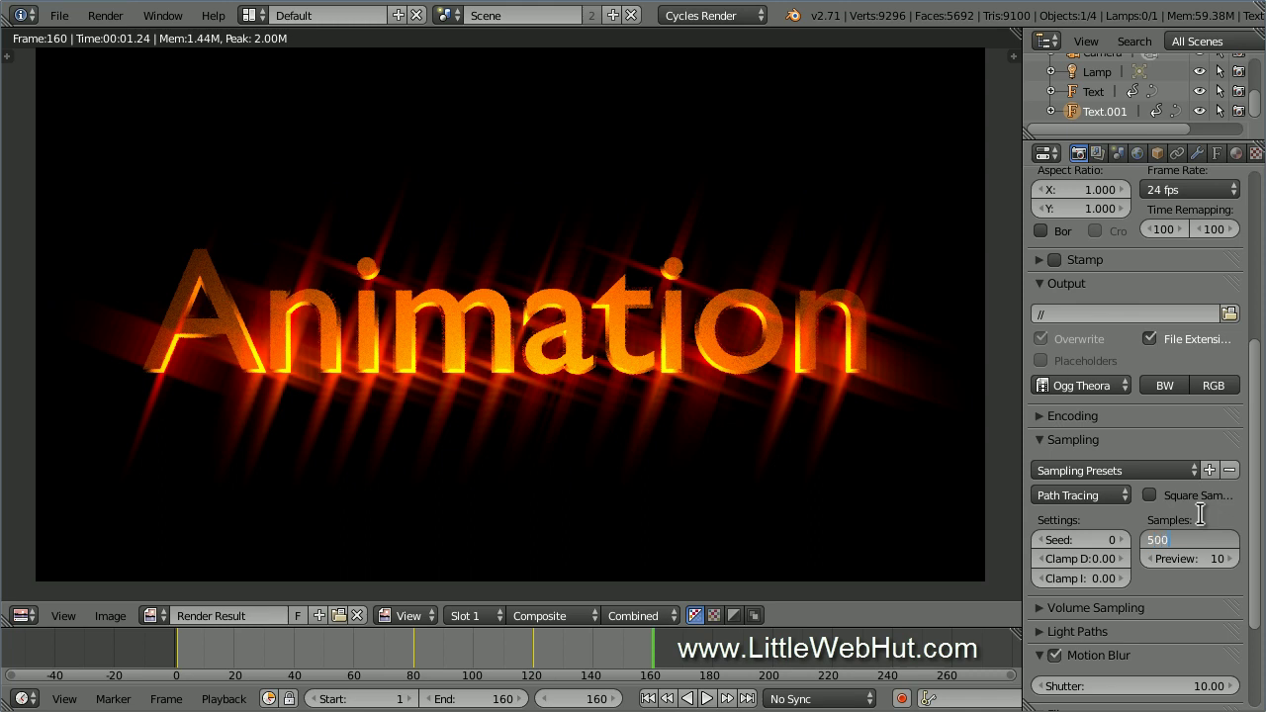
key("Return")
left_click(1124, 384)
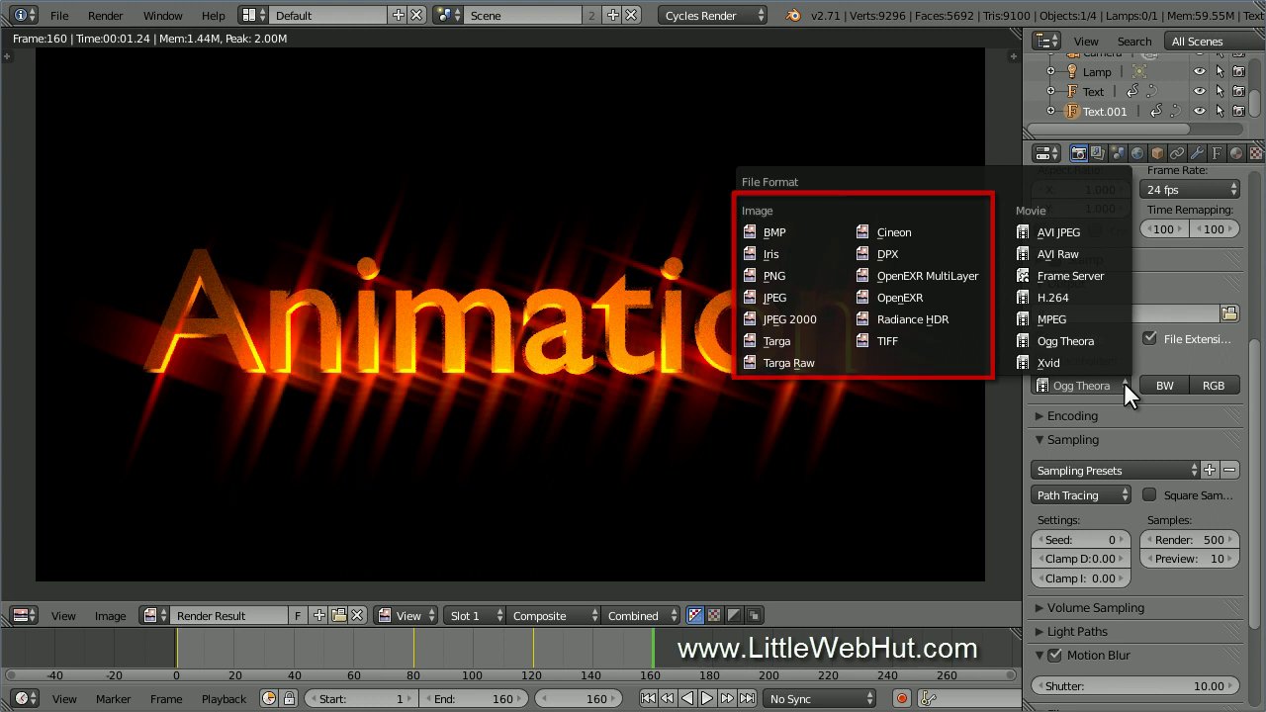
Step: Output PNG frames into the relative //result\ folder instead of Ogg Theora
left_click(800, 277)
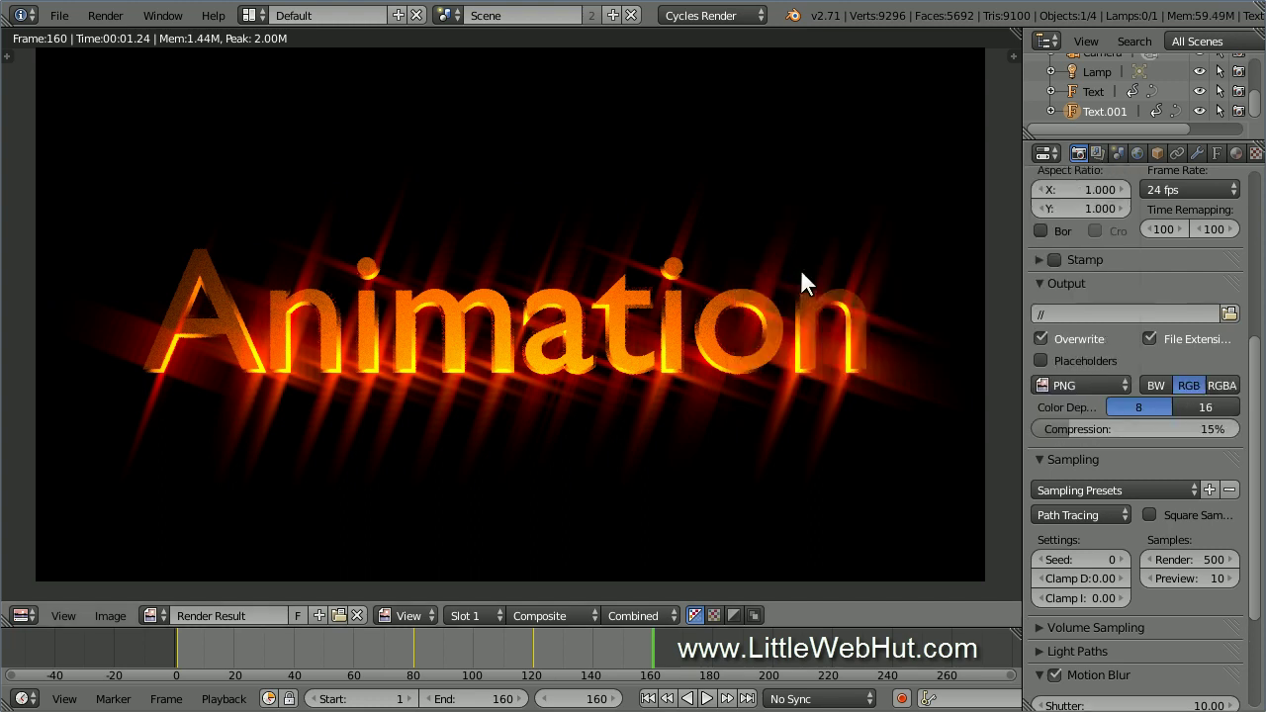
left_click(1229, 315)
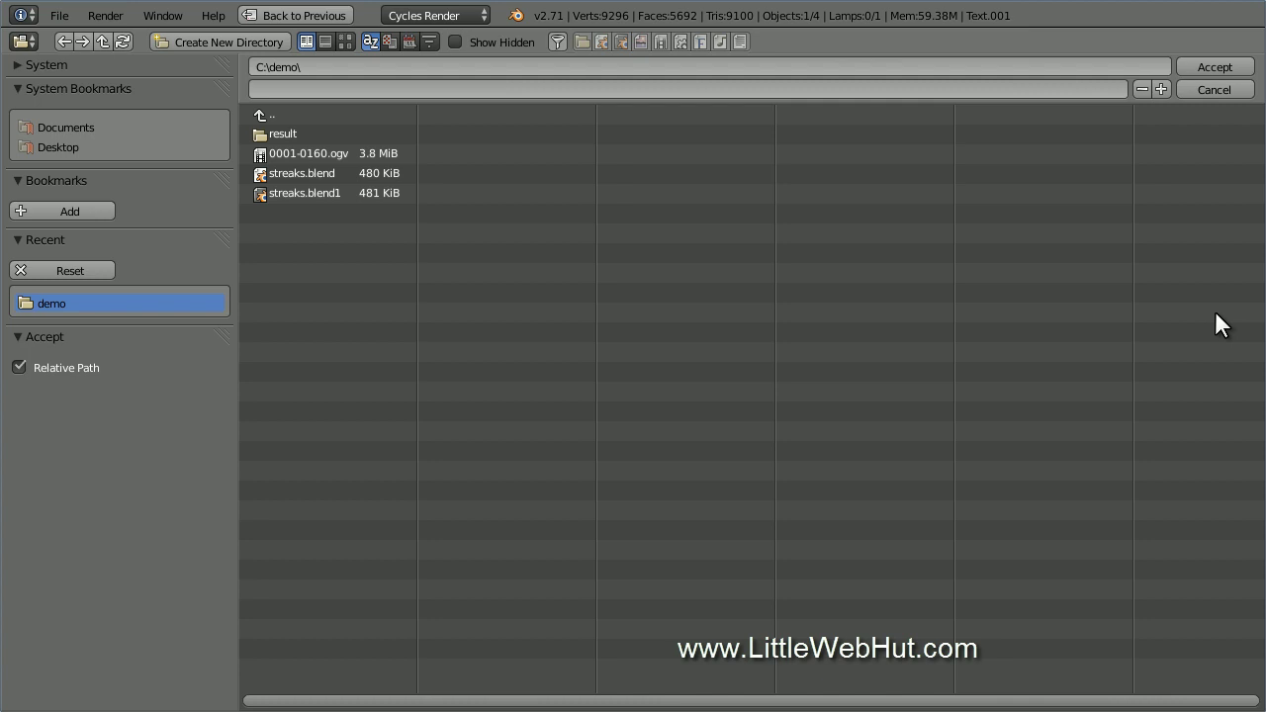
left_click(285, 132)
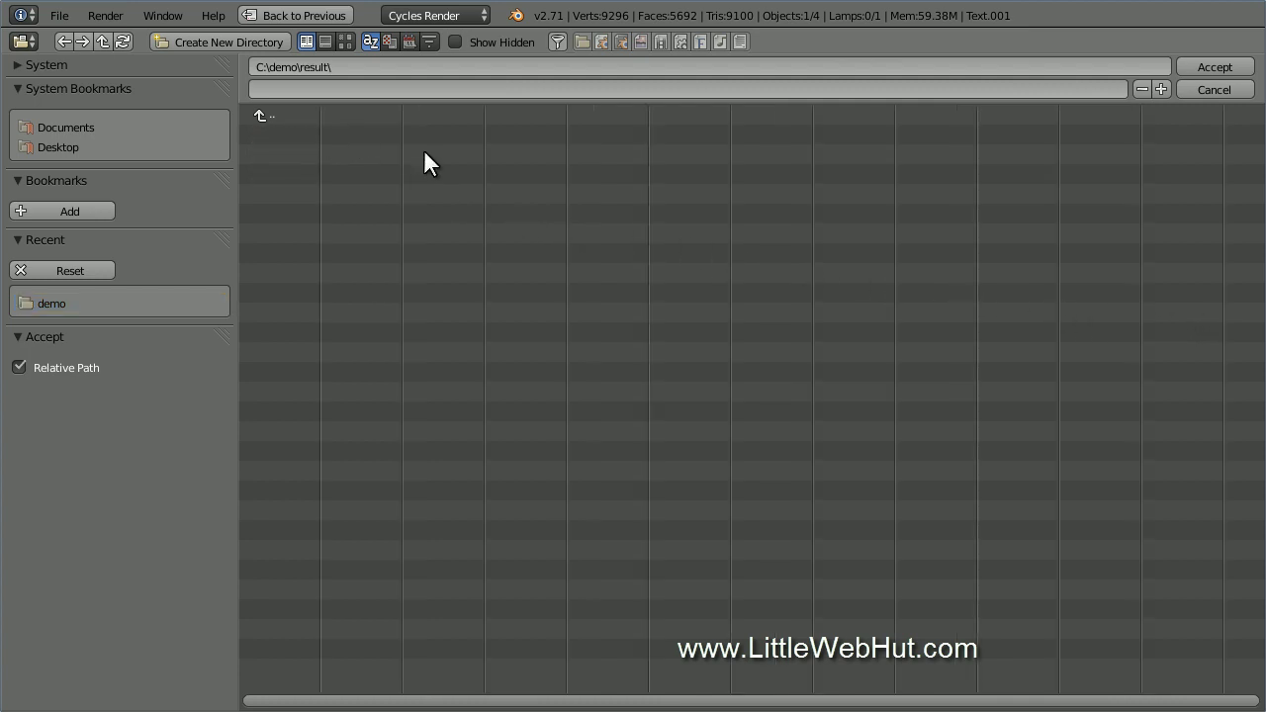
left_click(1195, 67)
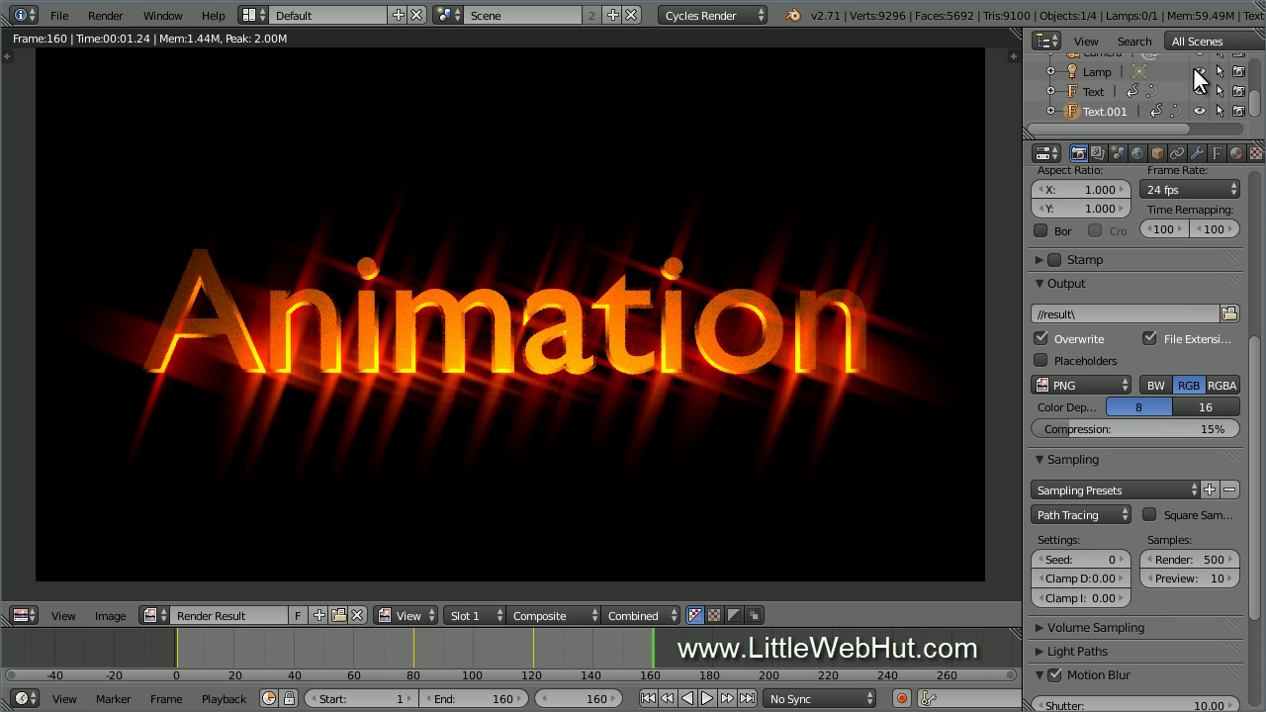
left_click(59, 15)
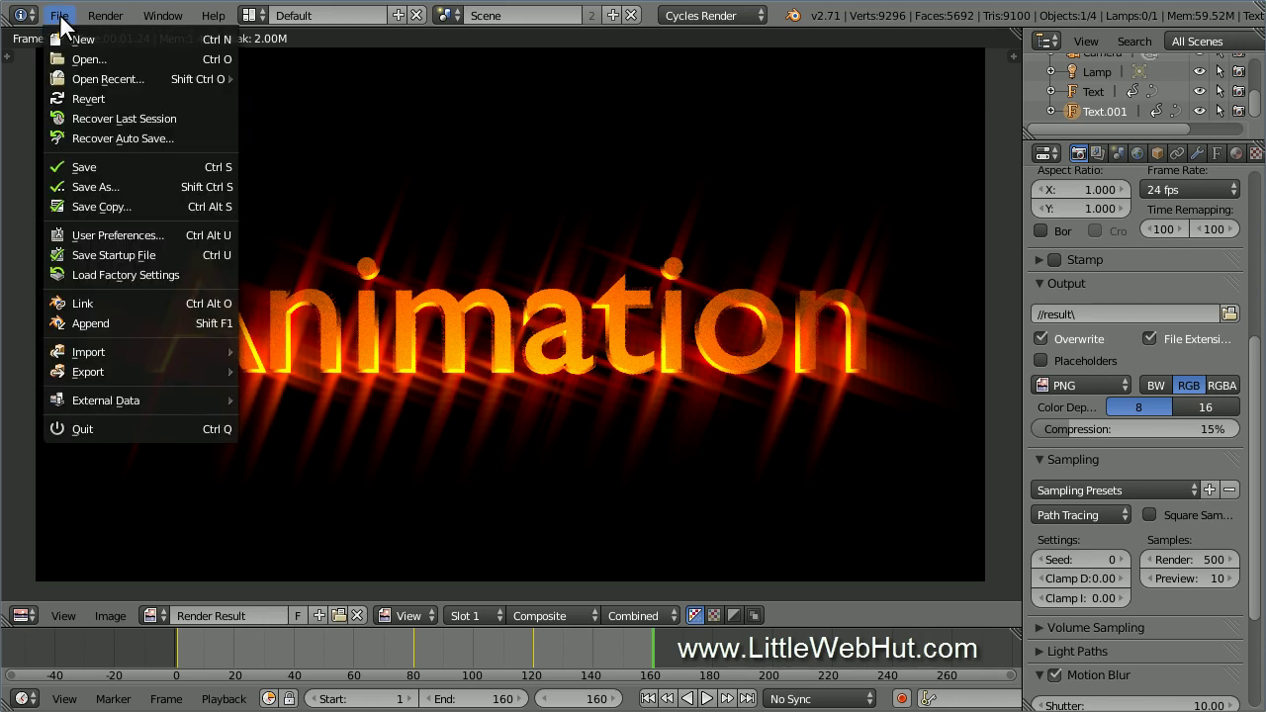
Step: Save the .blend file and render all 160 frames of the fiery Animation text as PNGs
left_click(115, 167)
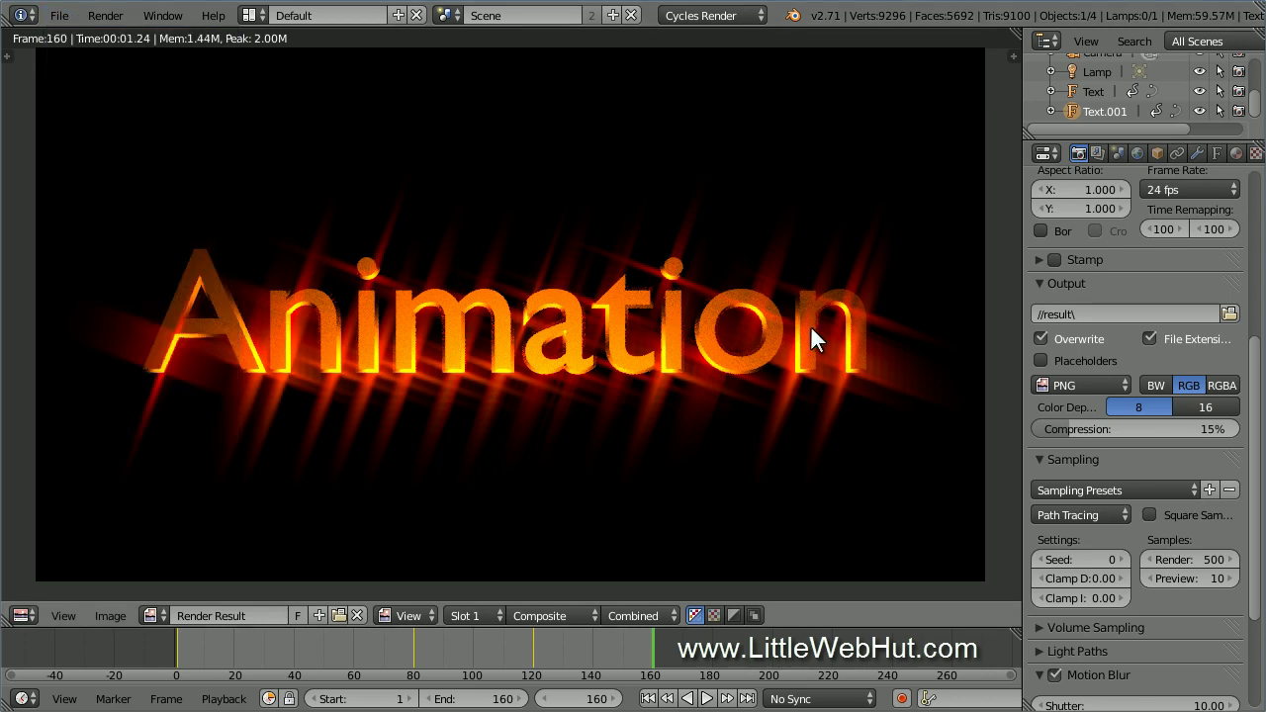
left_click_drag(1253, 387, 1256, 192)
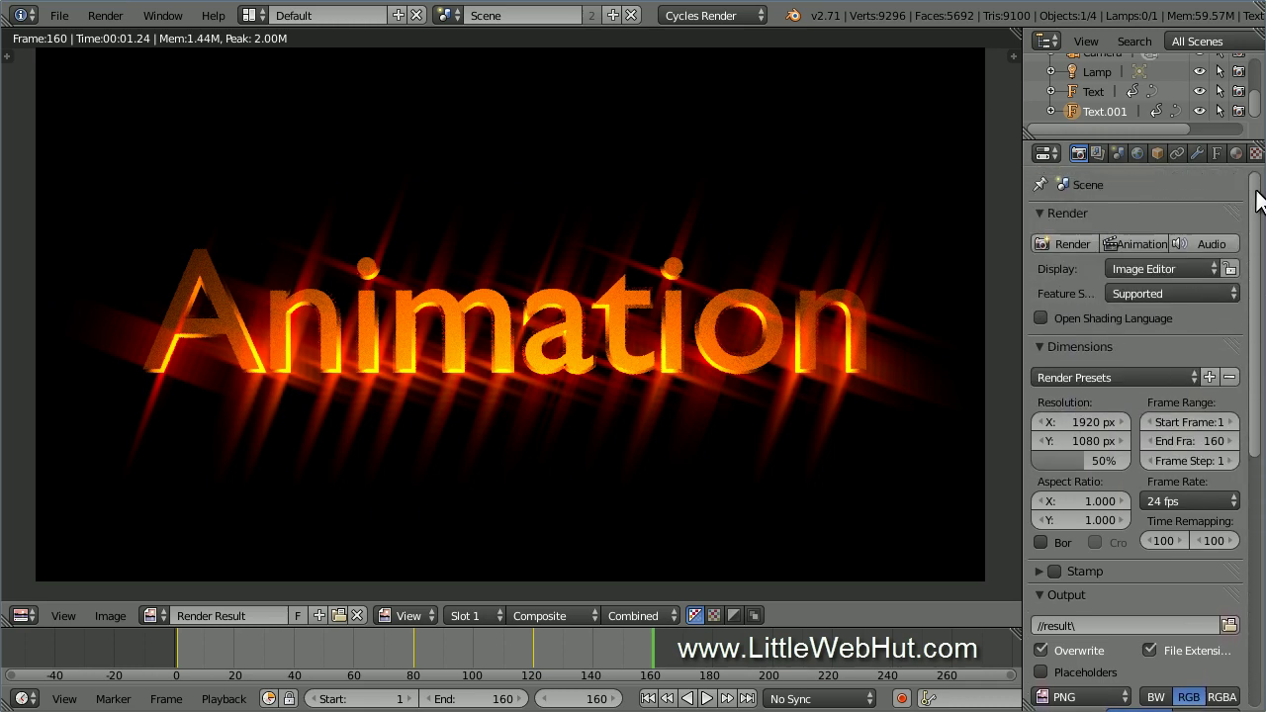
left_click(1136, 239)
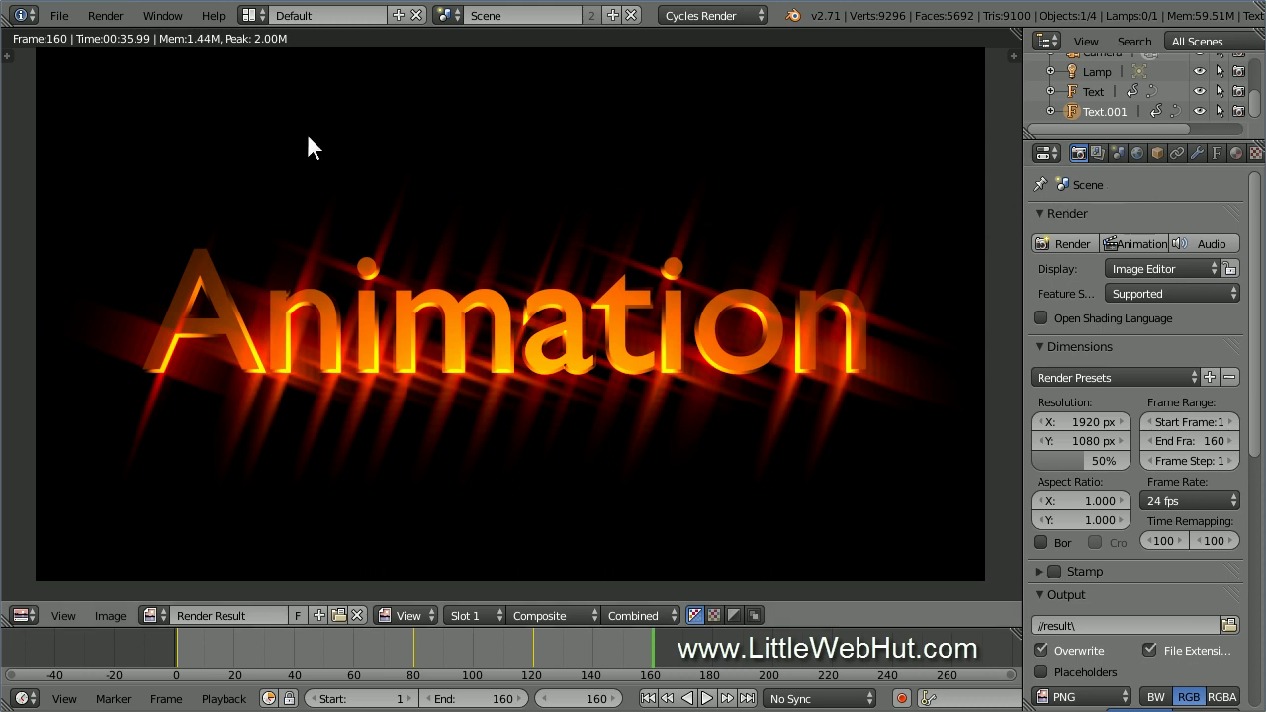
left_click(105, 15)
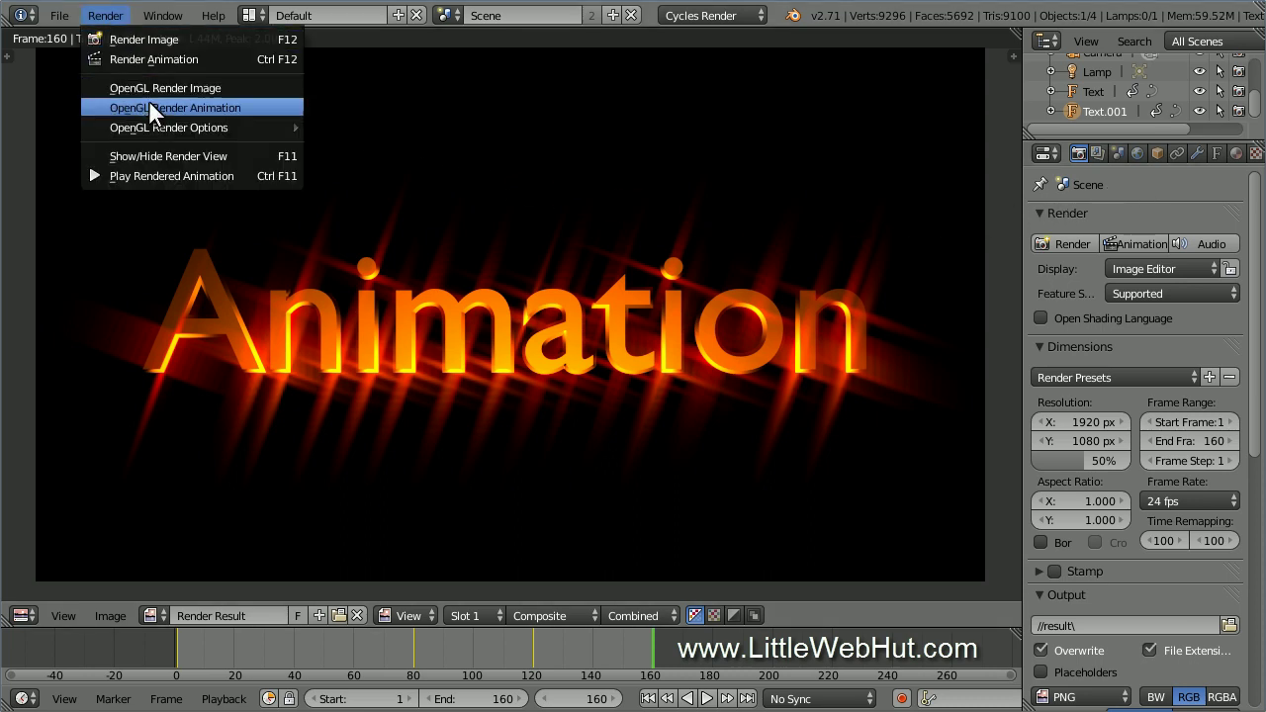
left_click(239, 176)
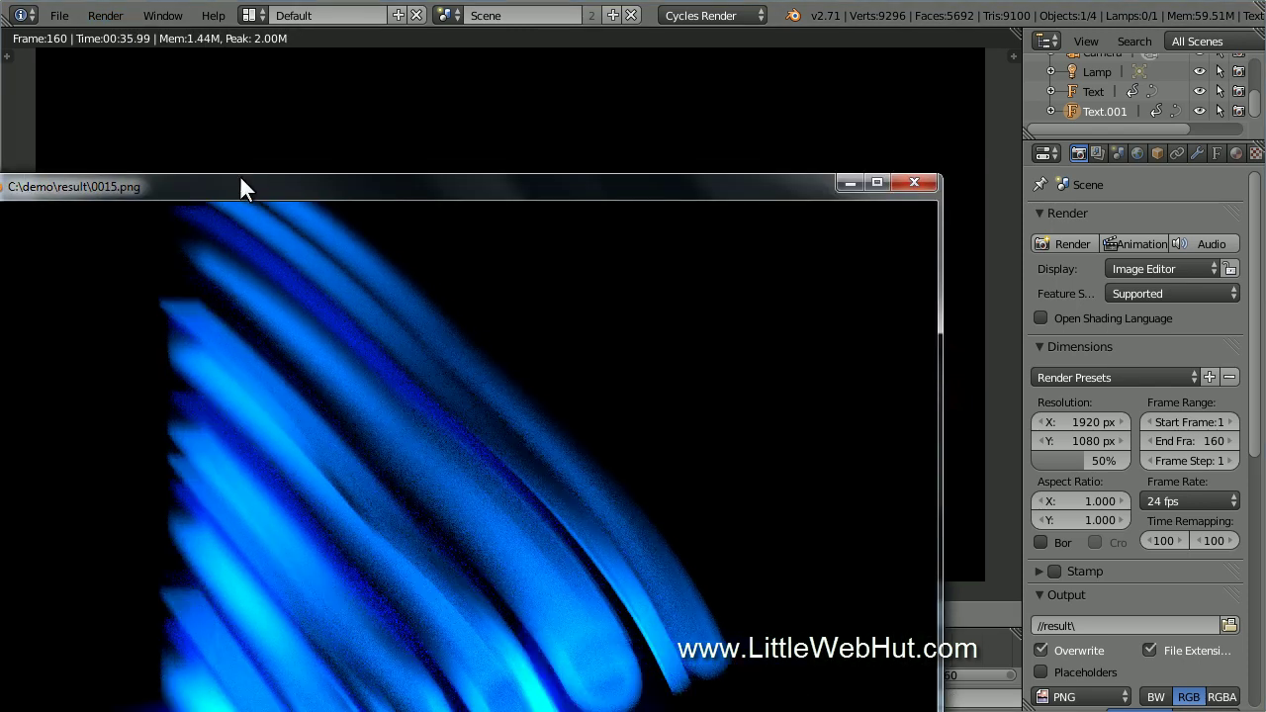
left_click_drag(244, 184, 340, 96)
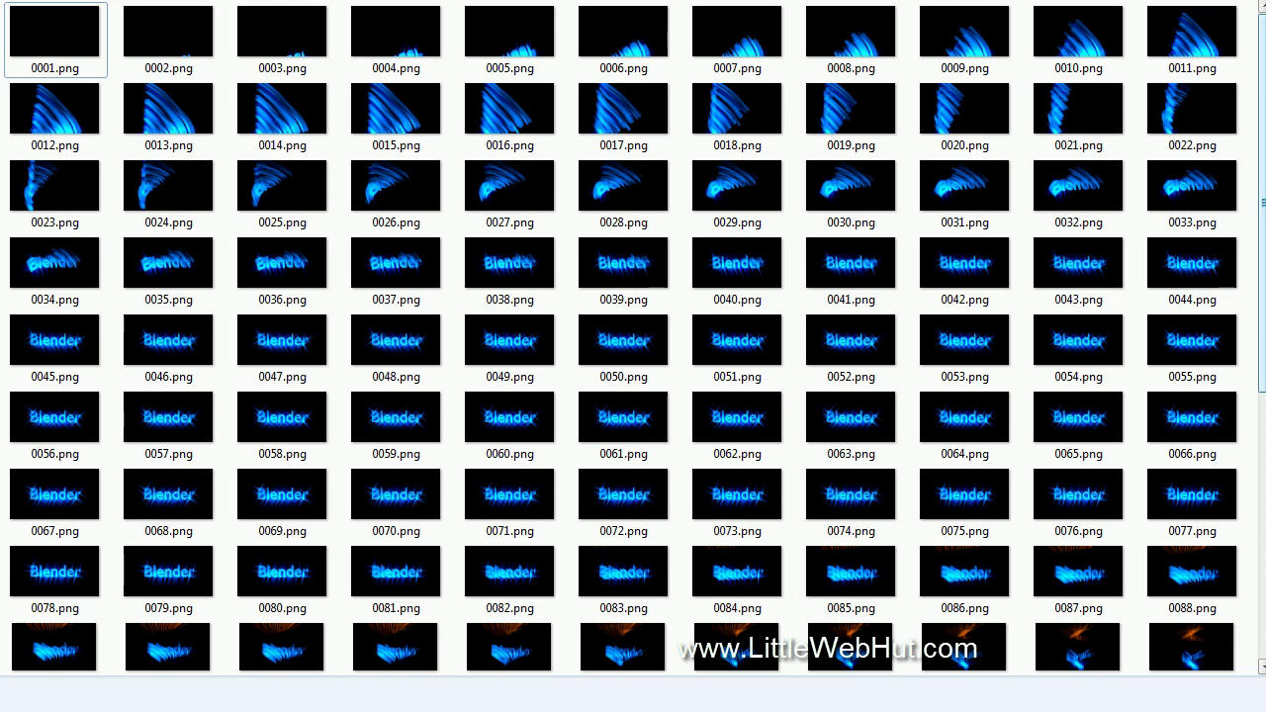
scroll(633, 339, "down", 5)
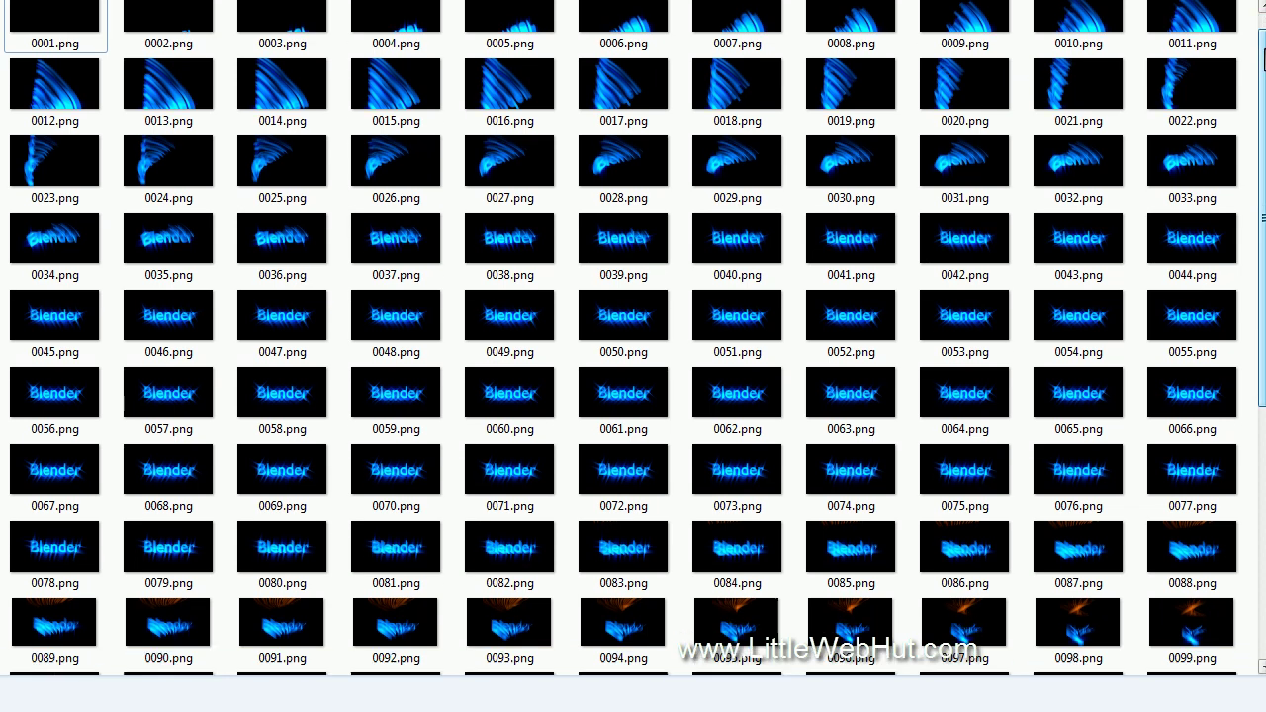
scroll(1263, 29, "up", 10)
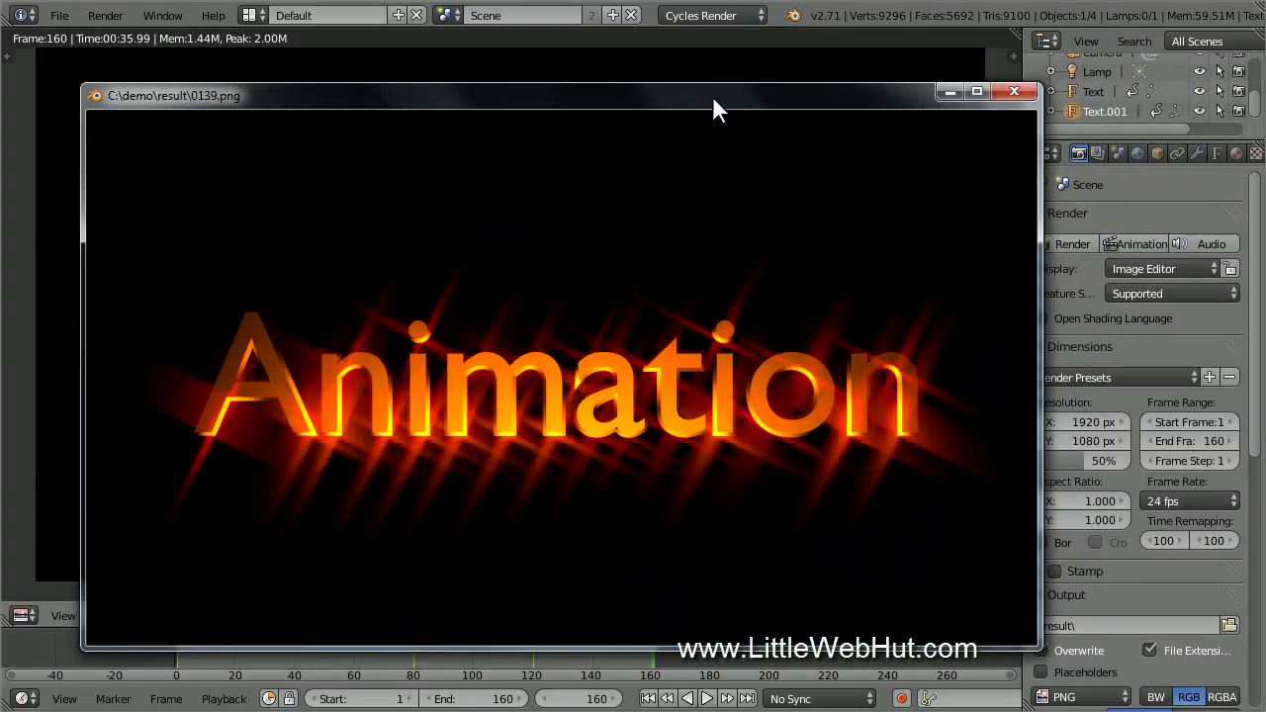
left_click(1023, 91)
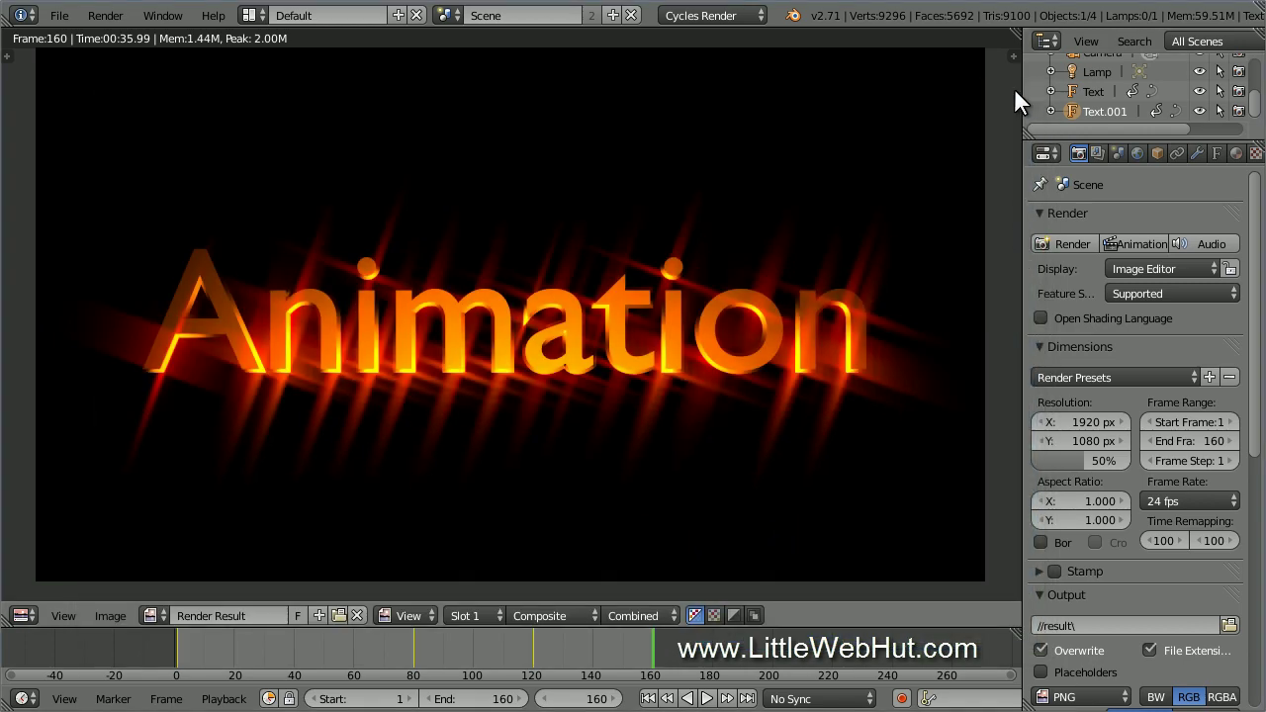
Step: Switch the area to the Video Sequence Editor and add all 160 result-folder PNGs as an image strip
left_click(24, 615)
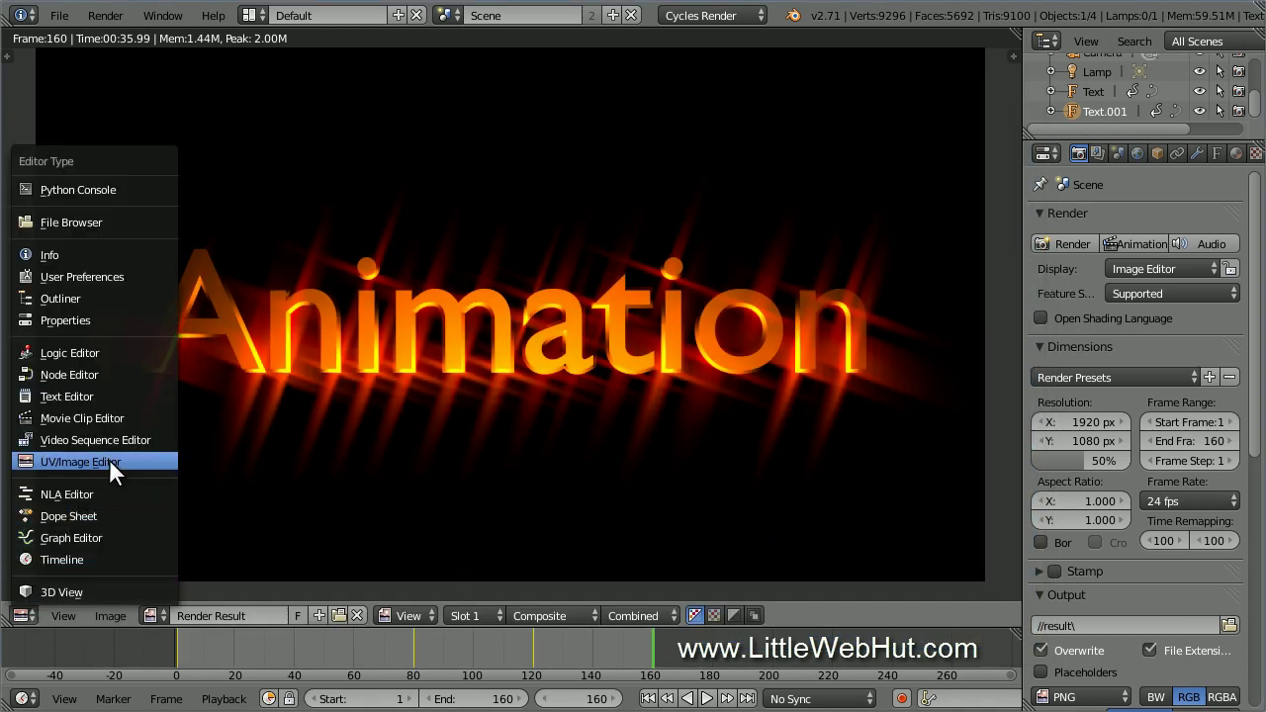
left_click(153, 436)
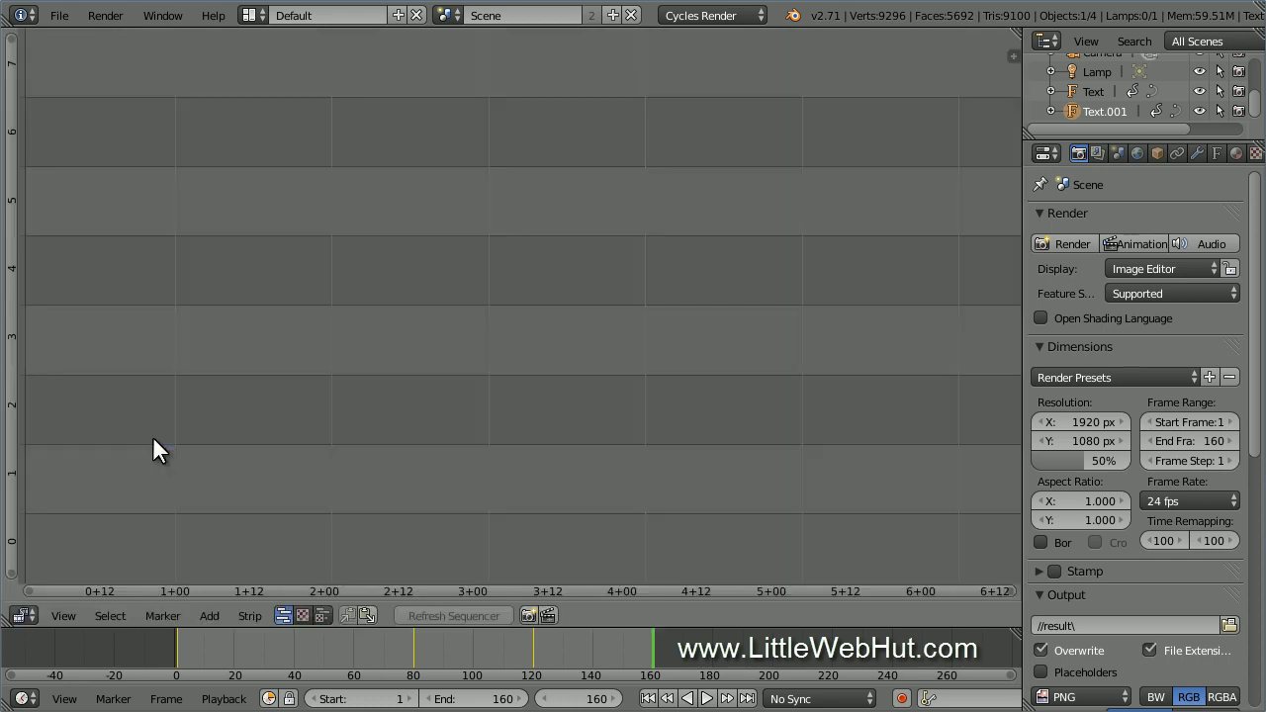
left_click(209, 617)
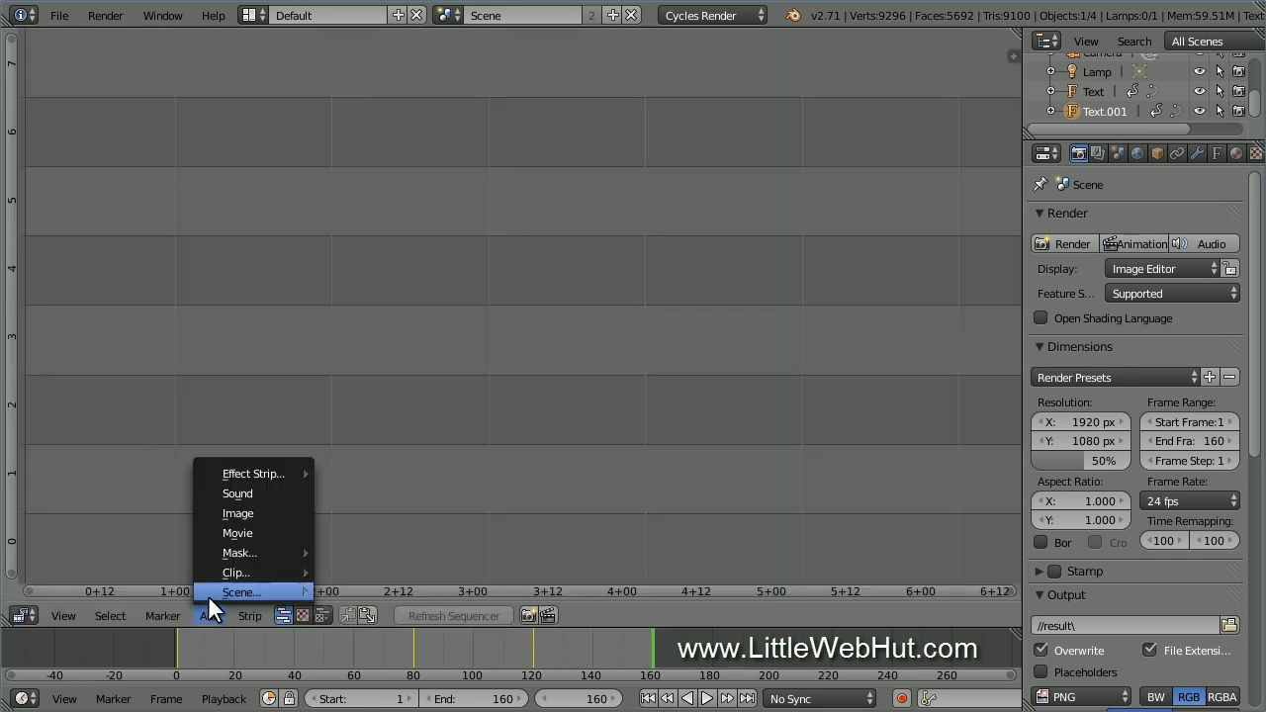
left_click(255, 513)
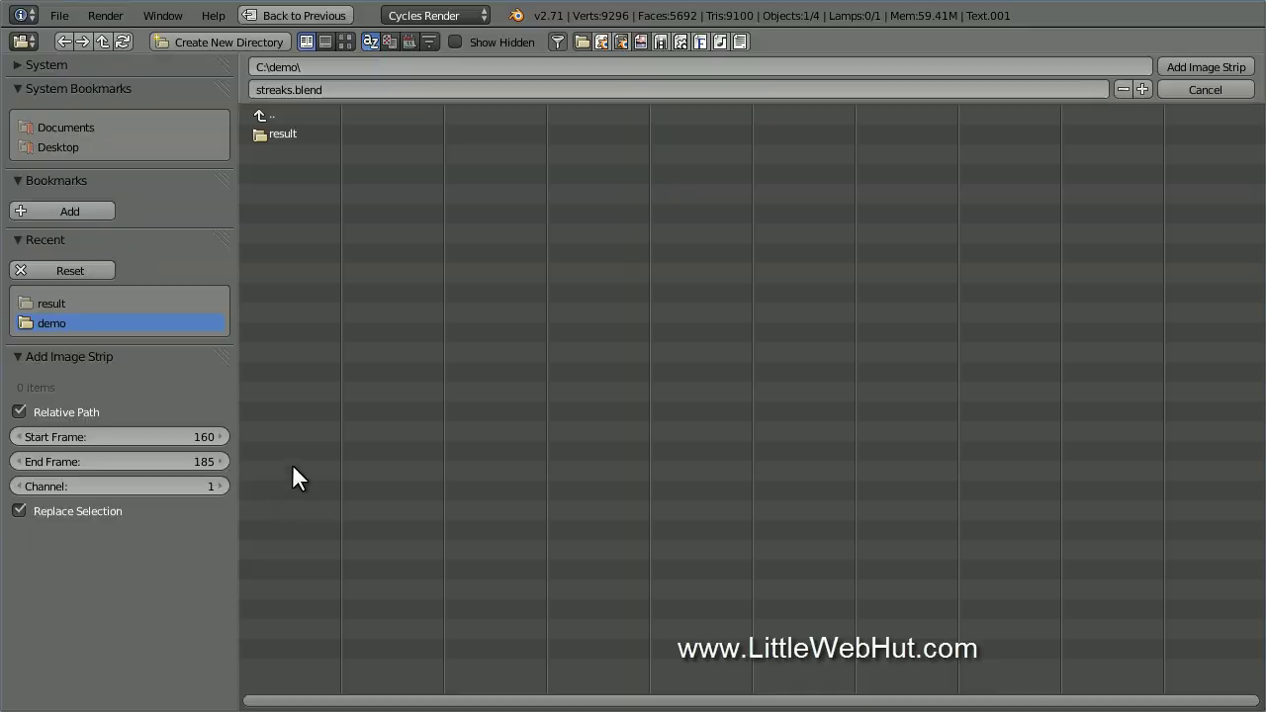
left_click(271, 134)
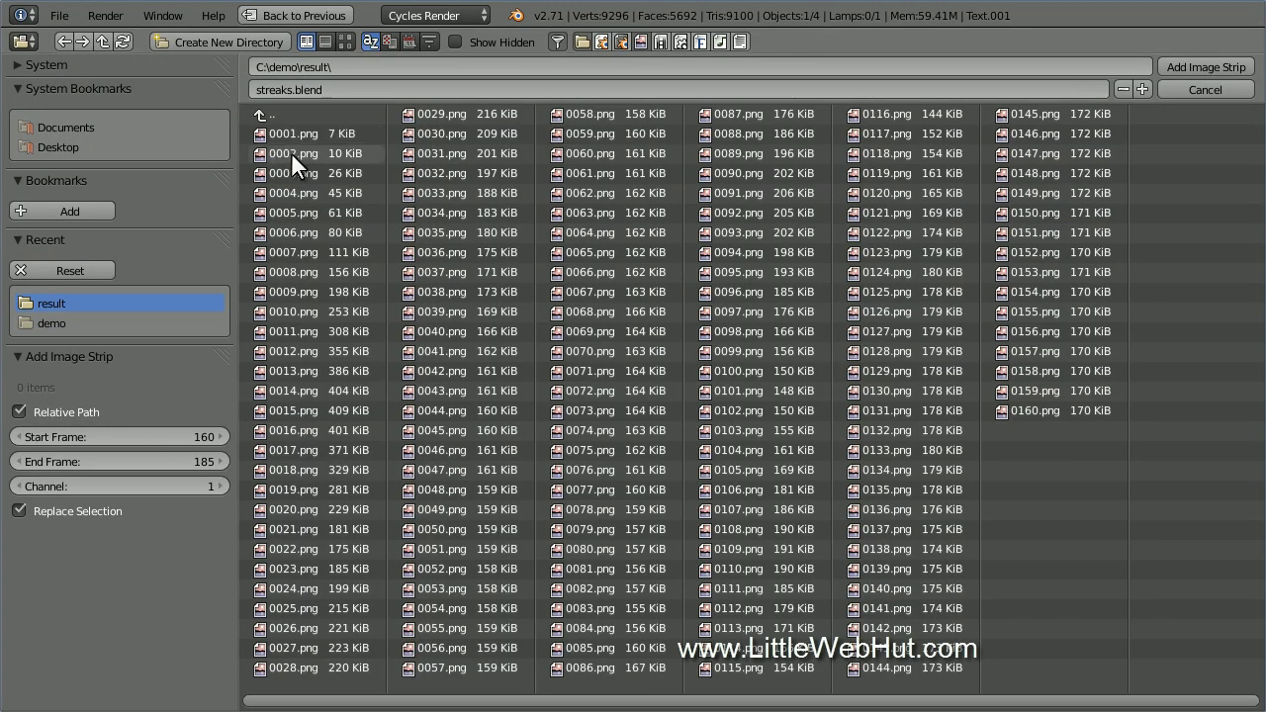
key("a")
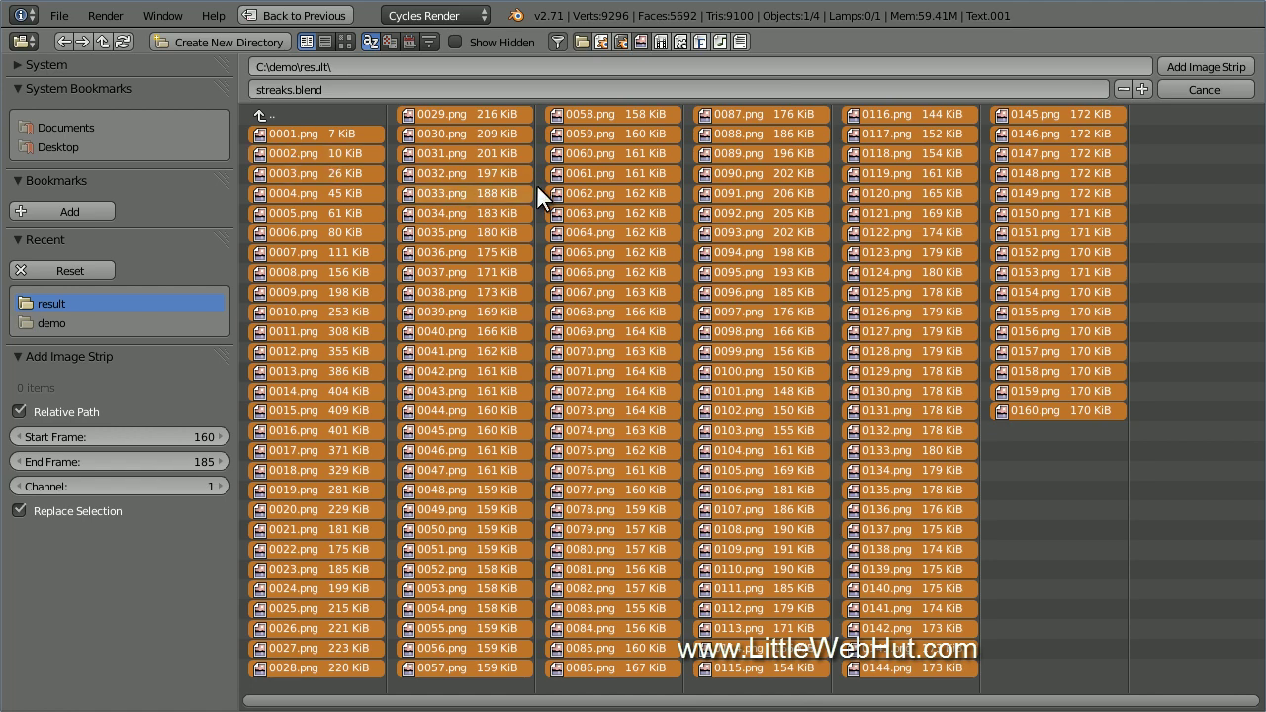
left_click(1177, 65)
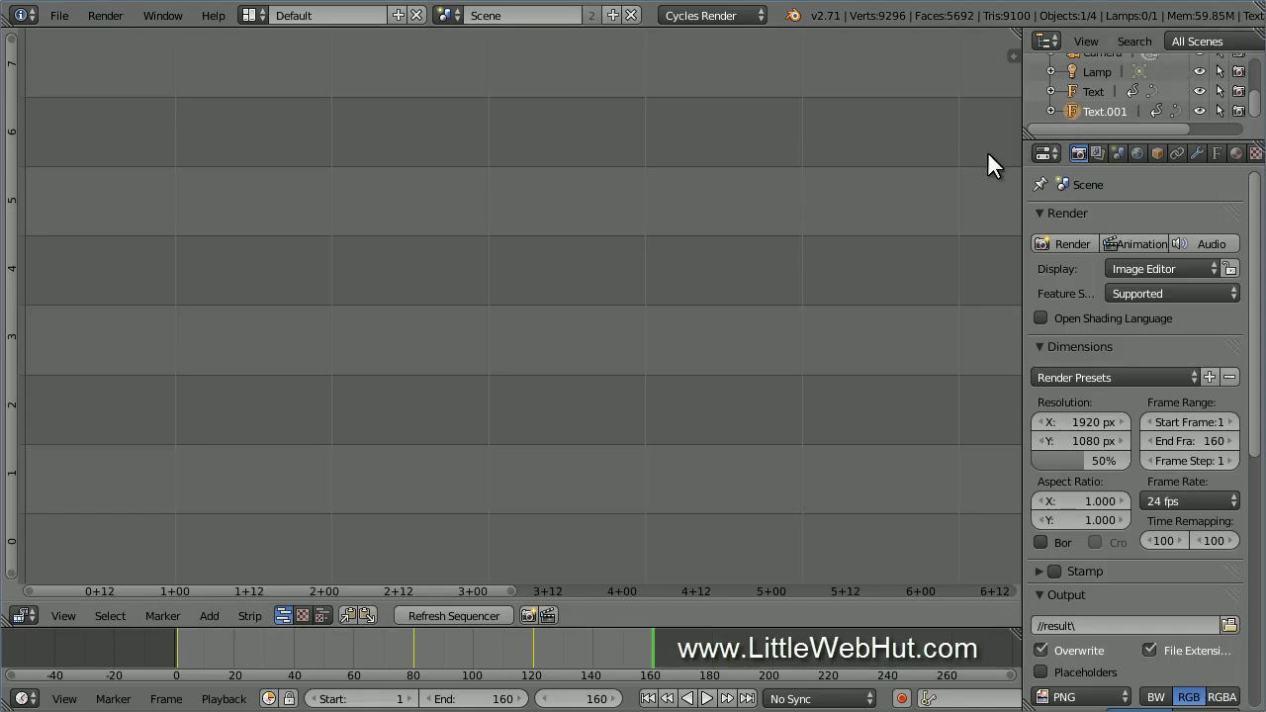
Step: Set the image strip's start frame to 1 in the sidebar
key("n")
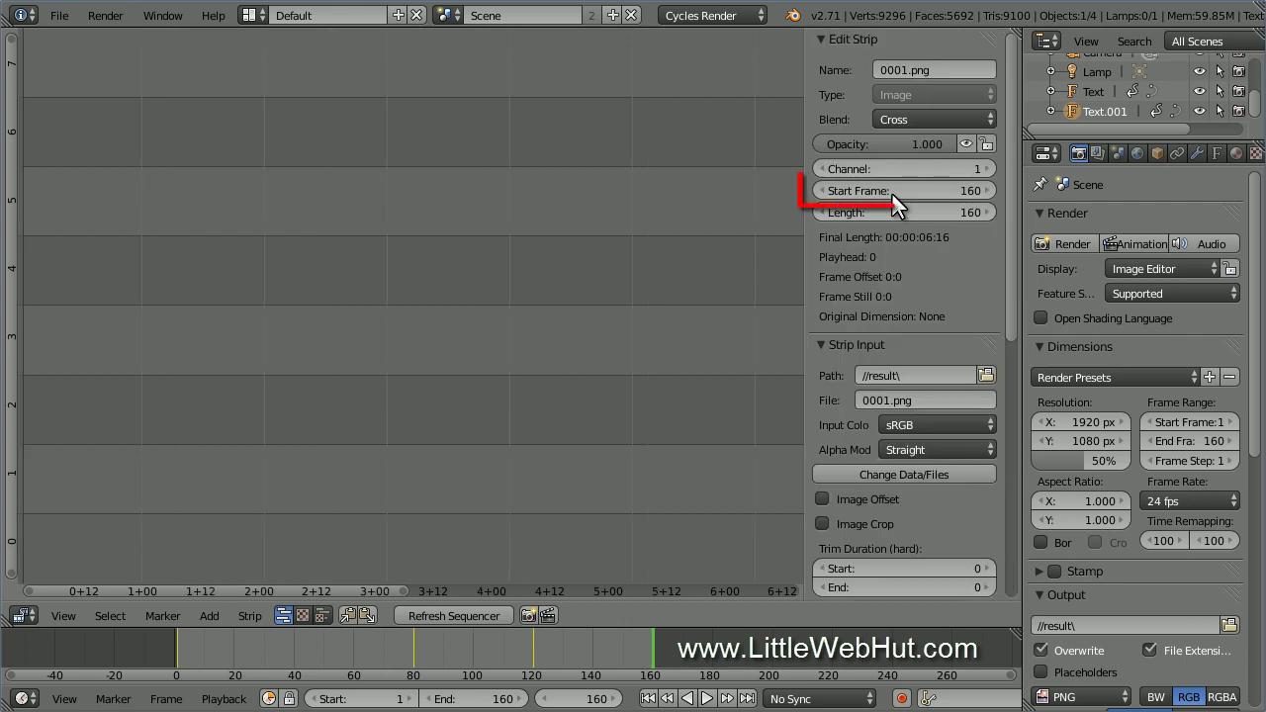
left_click(948, 190)
type("1")
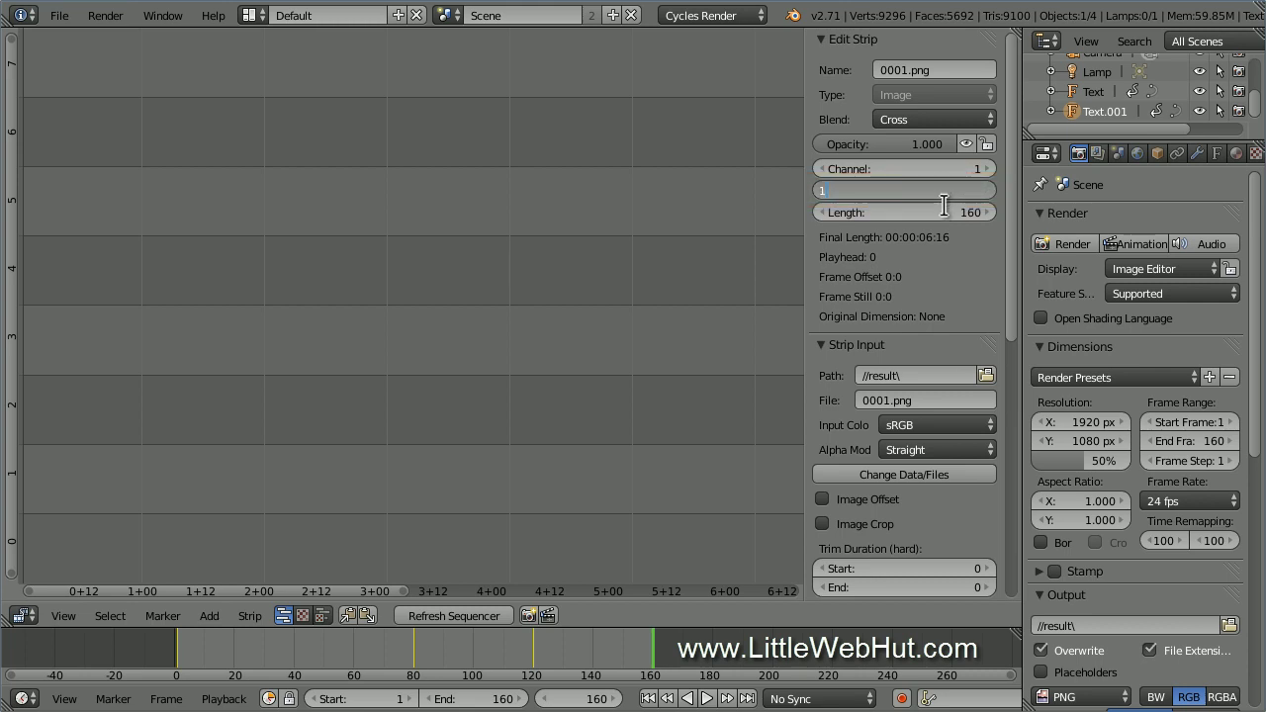
key("Return")
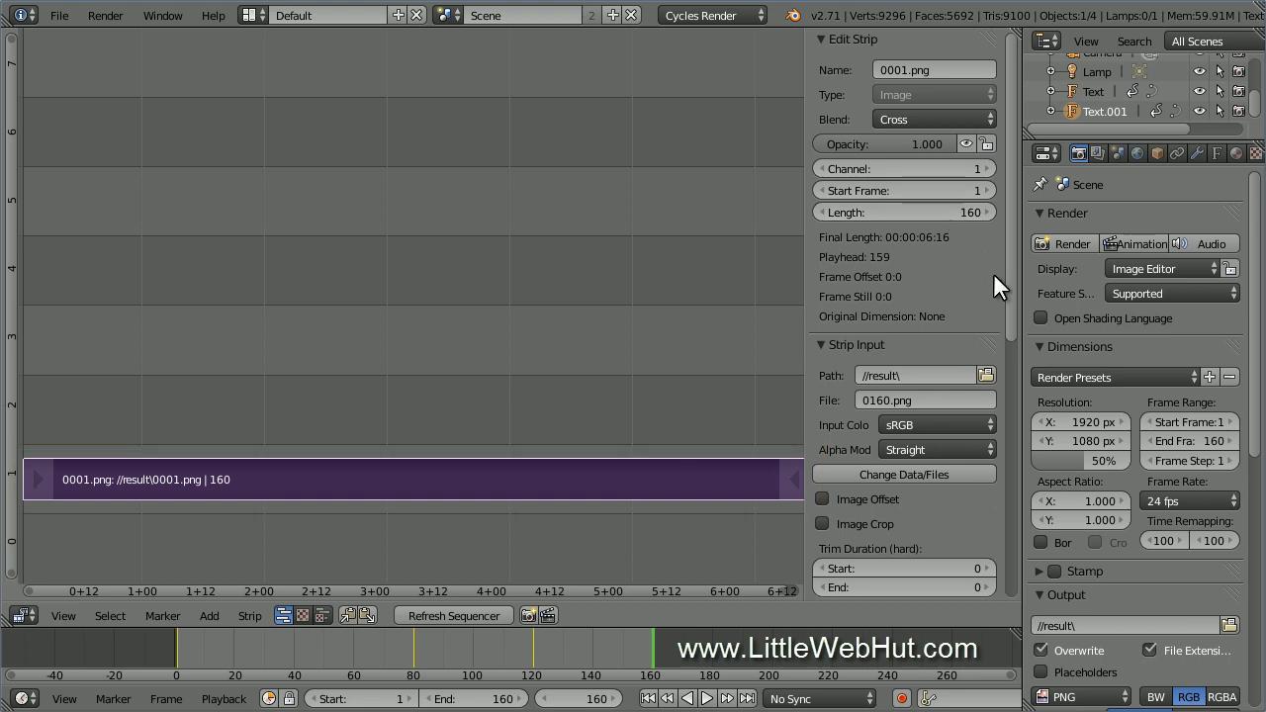
left_click_drag(1252, 416, 1255, 494)
Step: Set output to Ogg Theora with Sequencer post-processing on and render 0001-0160.ogv
left_click(1119, 499)
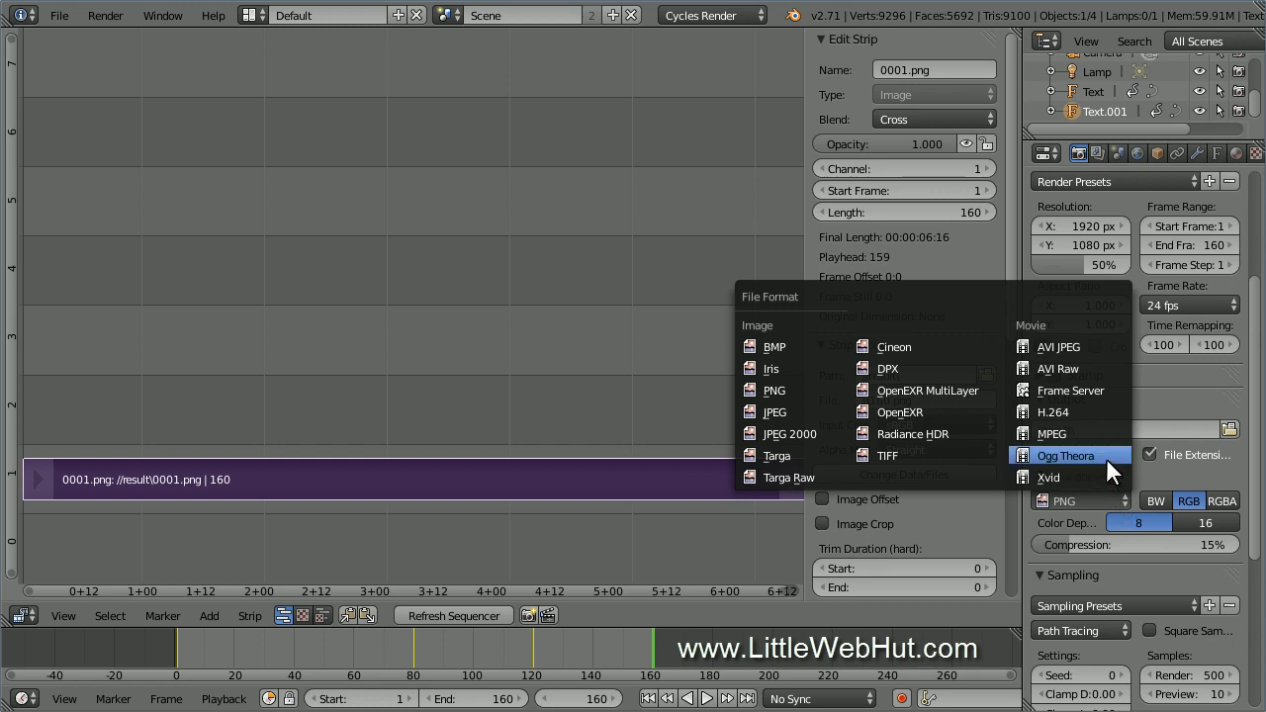
left_click(1106, 458)
left_click_drag(1251, 490, 1255, 661)
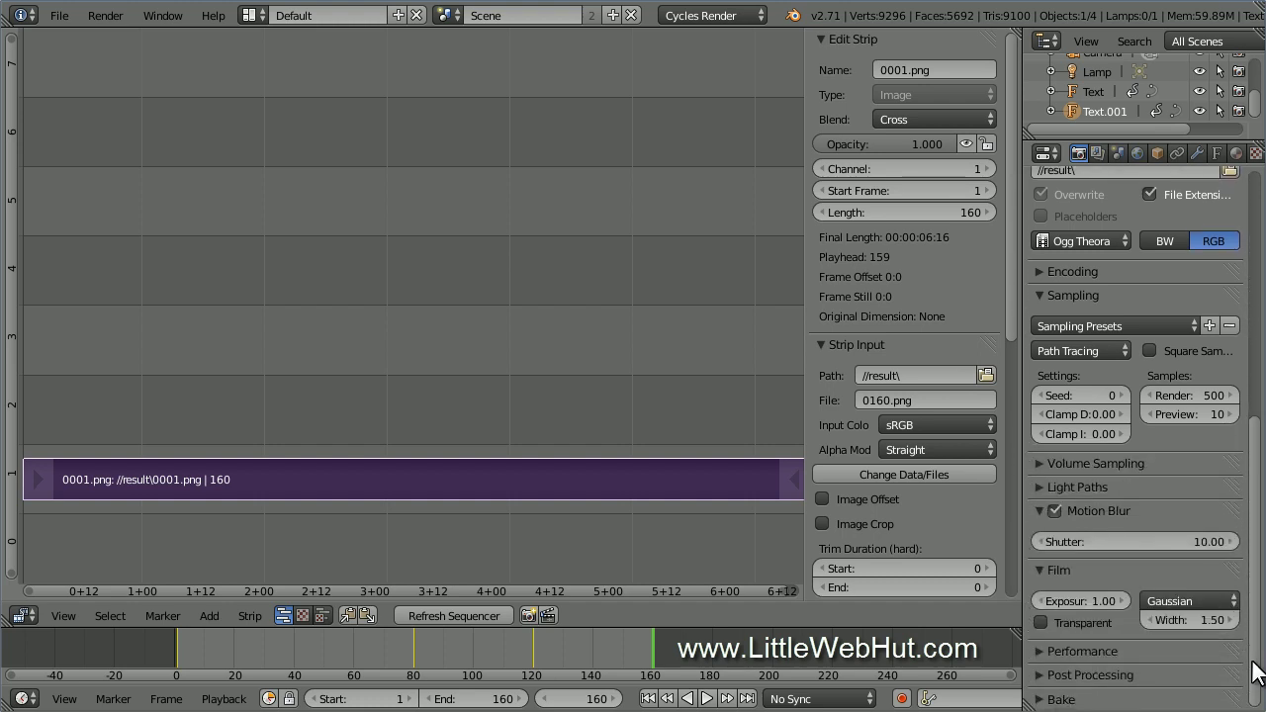
left_click(1045, 678)
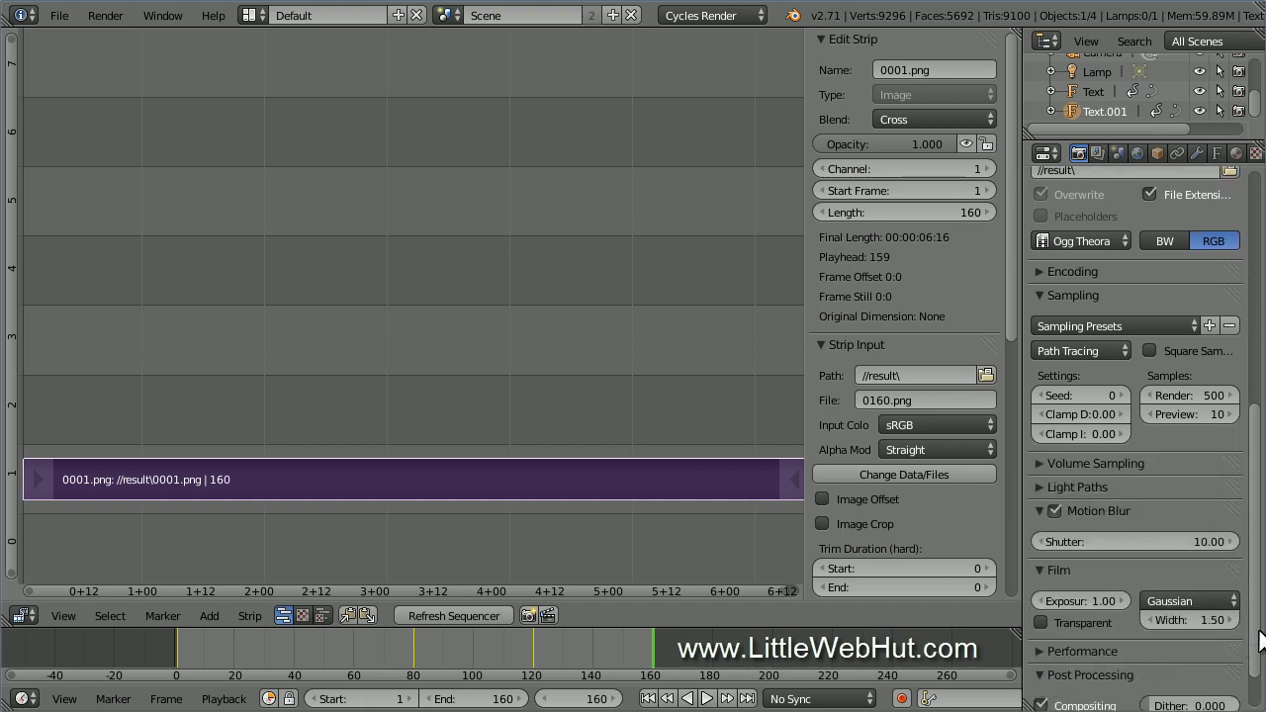
left_click_drag(1258, 643, 1258, 690)
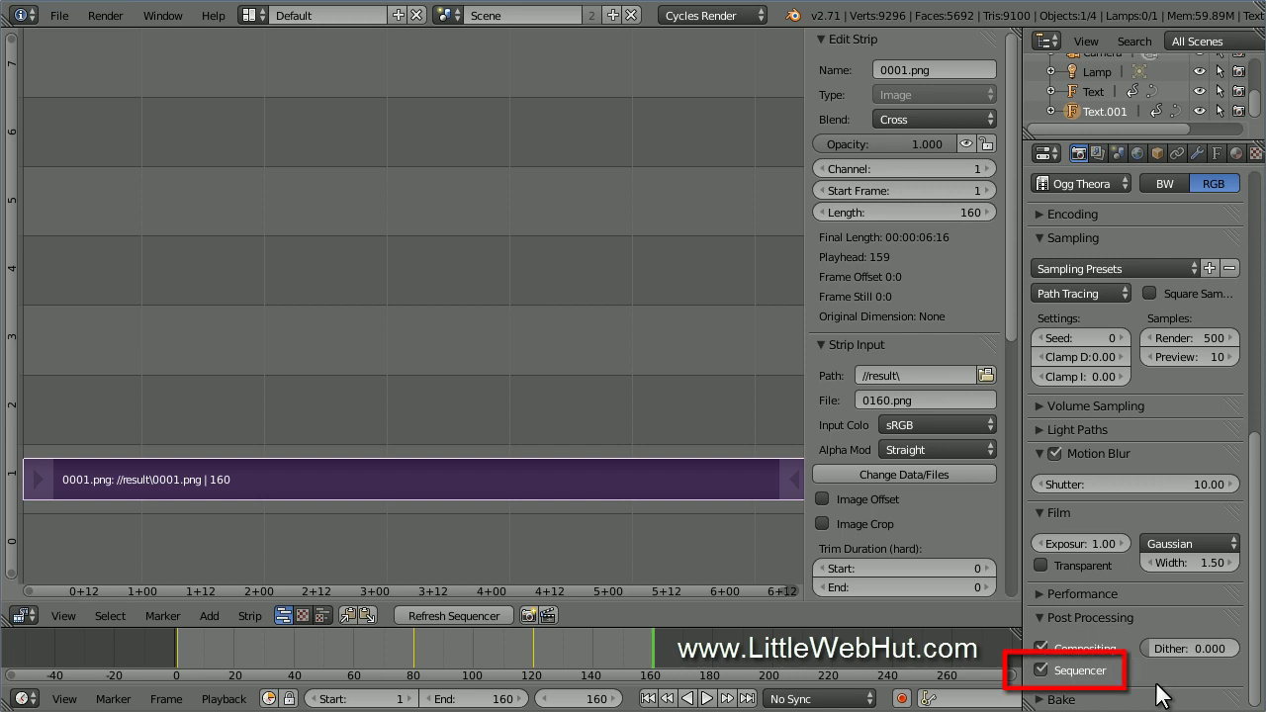
left_click_drag(1253, 677, 1237, 399)
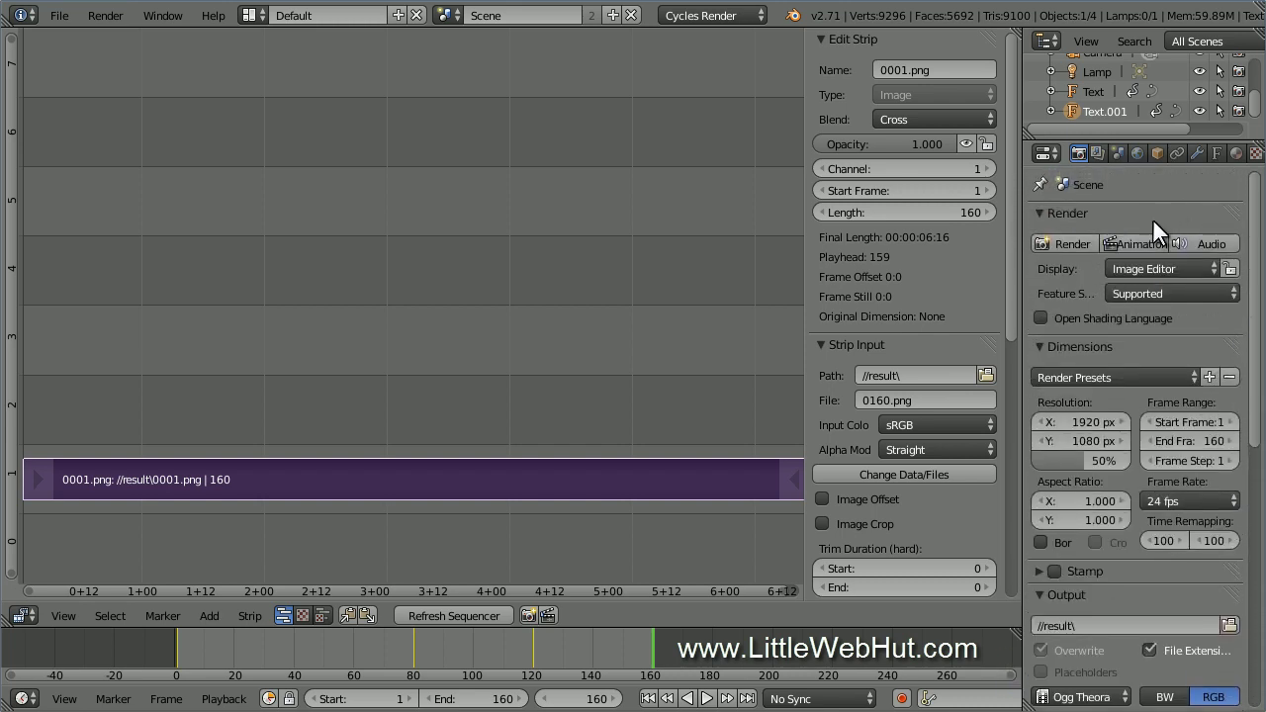
left_click(1135, 244)
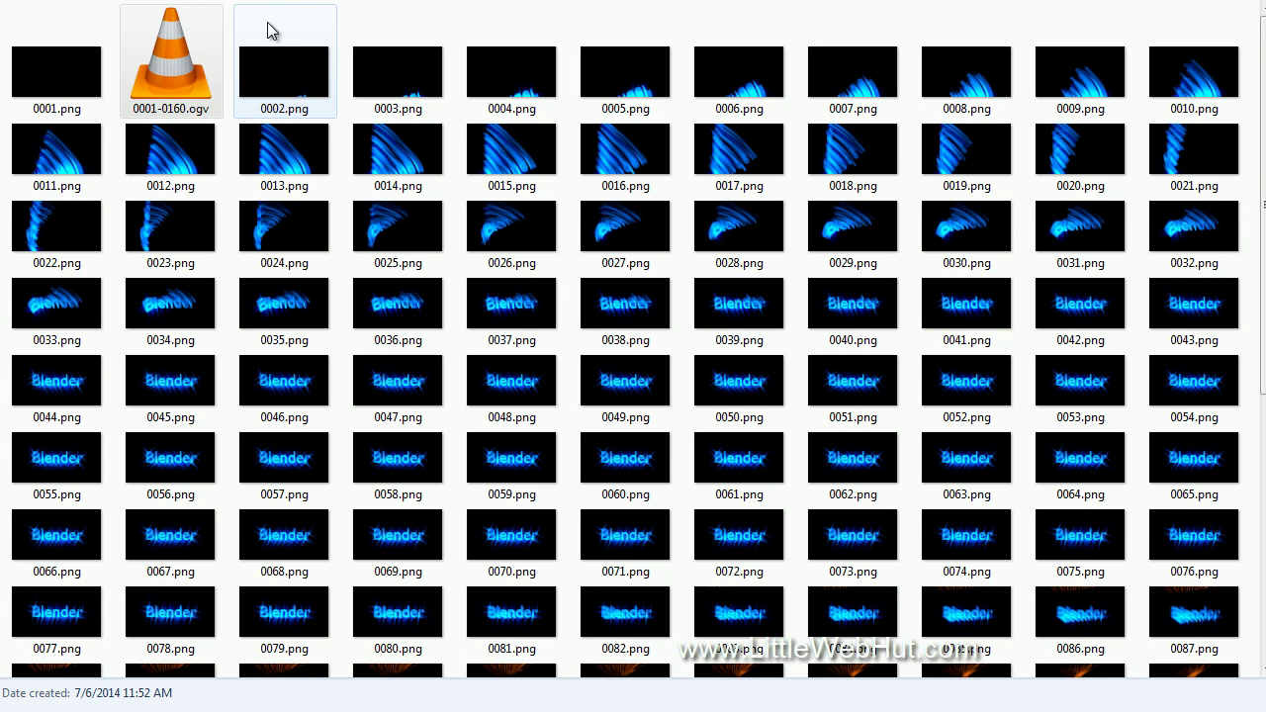
Step: Play the finished 0001-0160.ogv video, then uncheck Sequencer post-processing
double_click(198, 69)
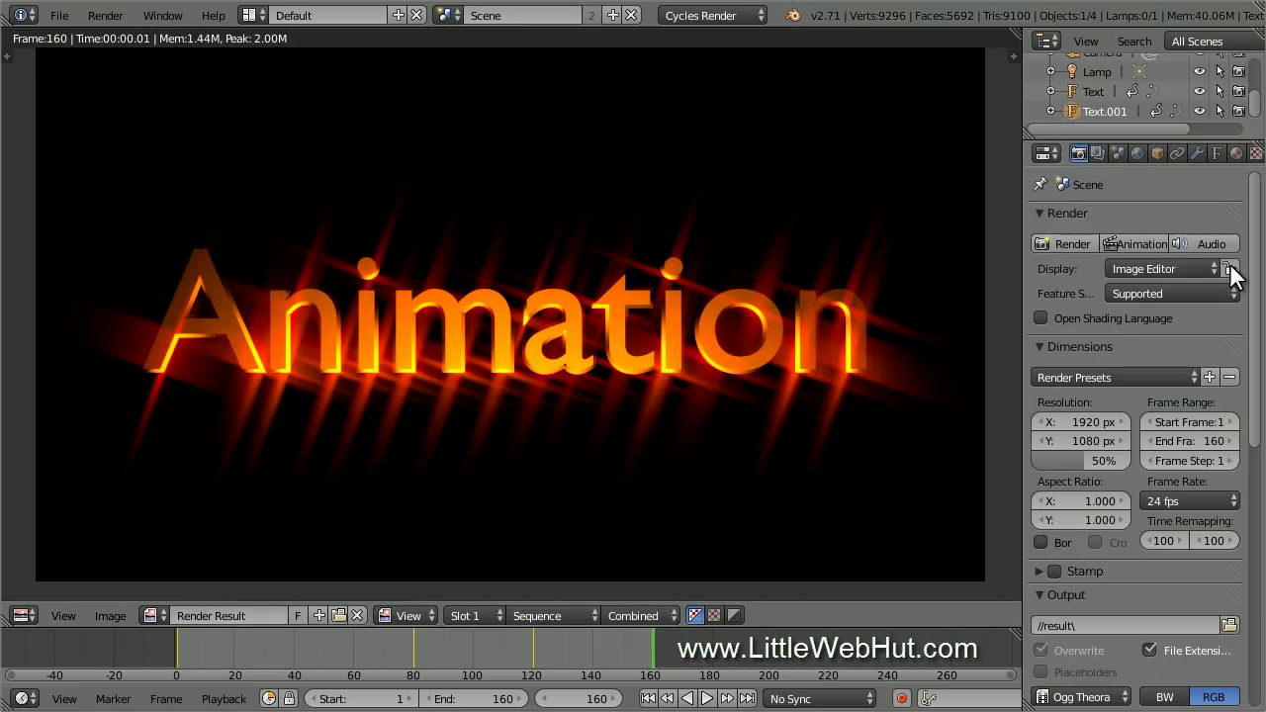
left_click_drag(1255, 287, 1265, 536)
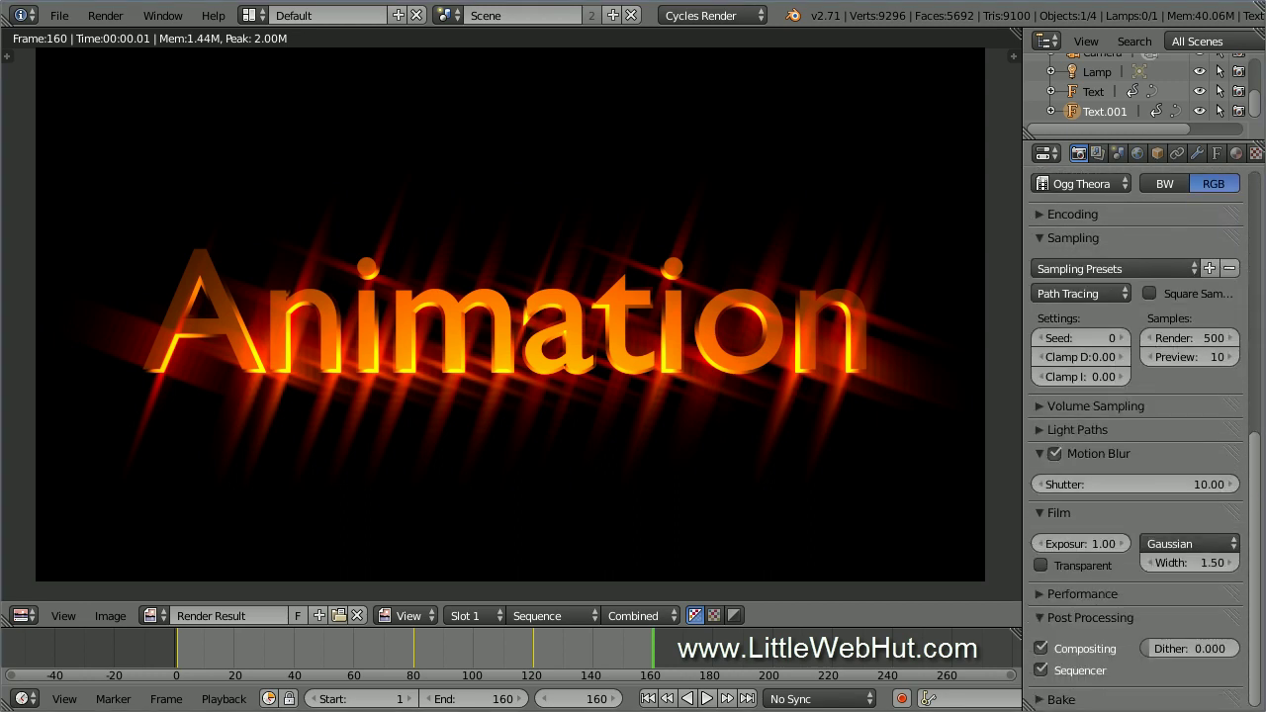
left_click(1040, 671)
Step: Change the output file format back to PNG
left_click_drag(1256, 661, 1256, 559)
left_click(1117, 373)
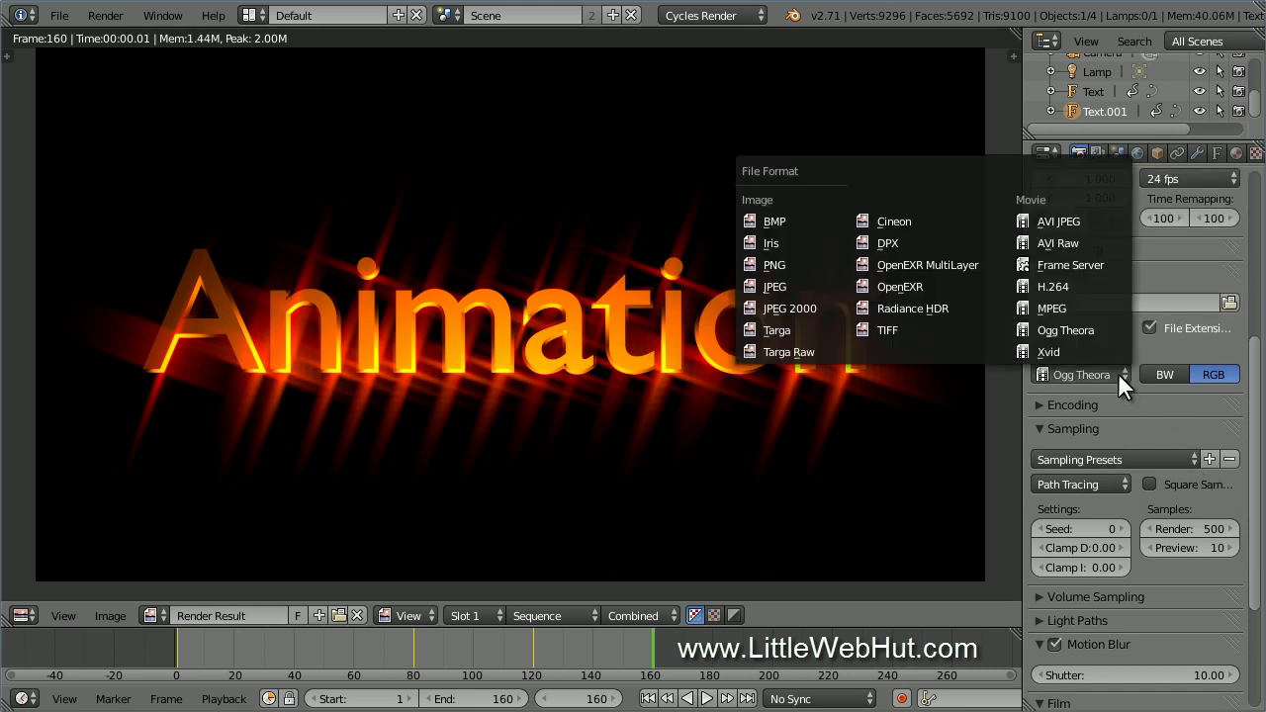
left_click(777, 265)
left_click_drag(1253, 475, 1257, 263)
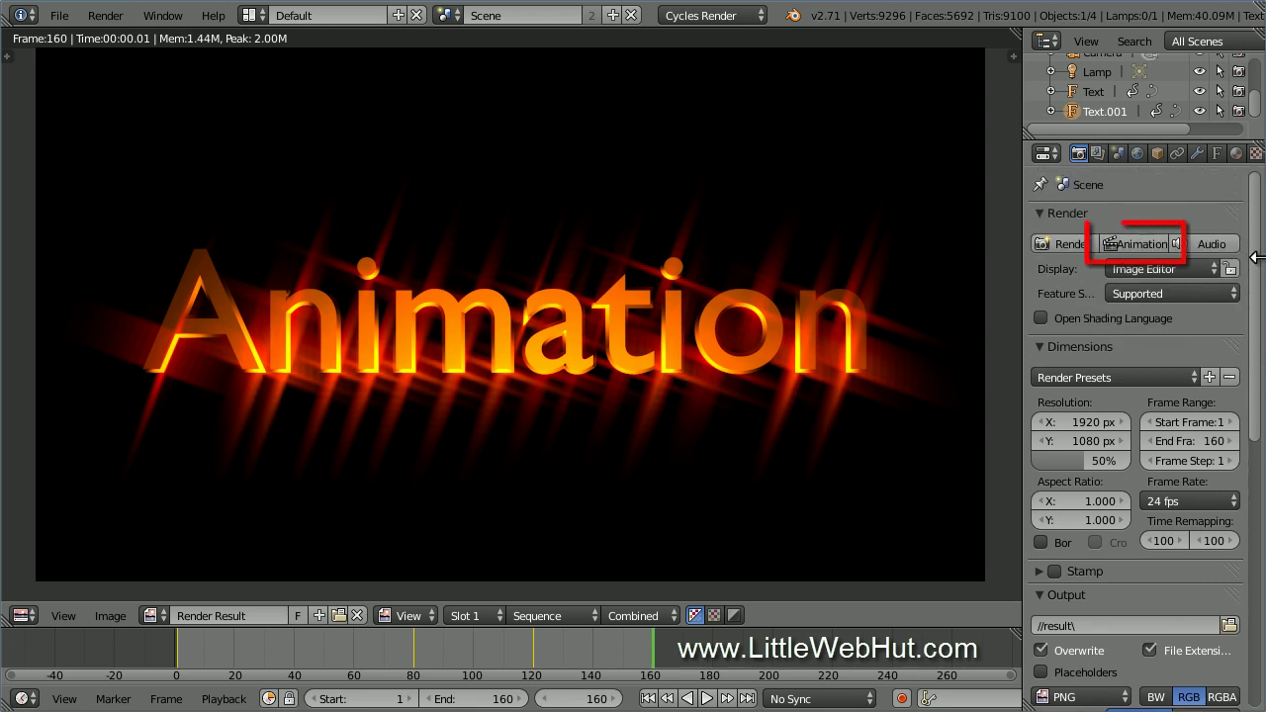